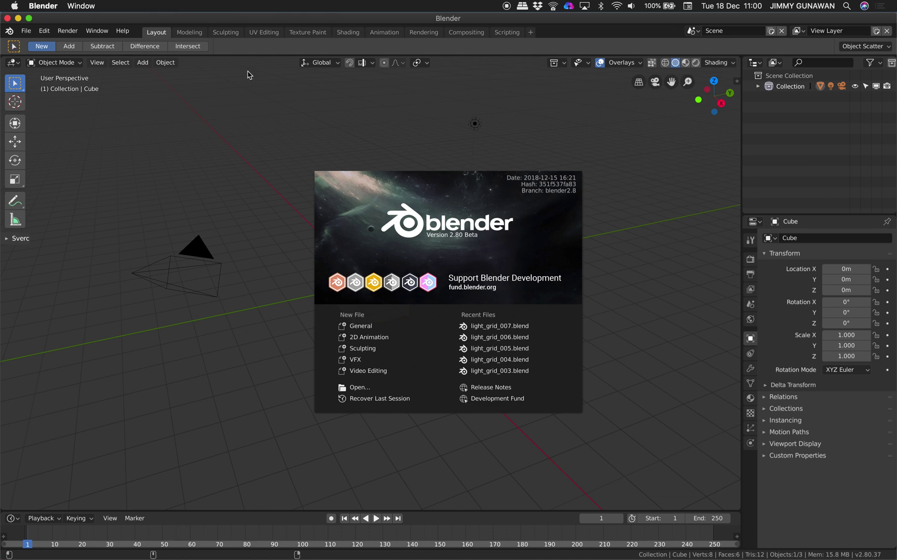
Step: Split the 3D viewport horizontally, turn the upper area into an Animation Nodes editor, and create a new node tree
{"action": "left_click", "coordinate": [358, 153]}
{"action": "middle_click_drag", "start_coordinate": [378, 166], "coordinate": [404, 172]}
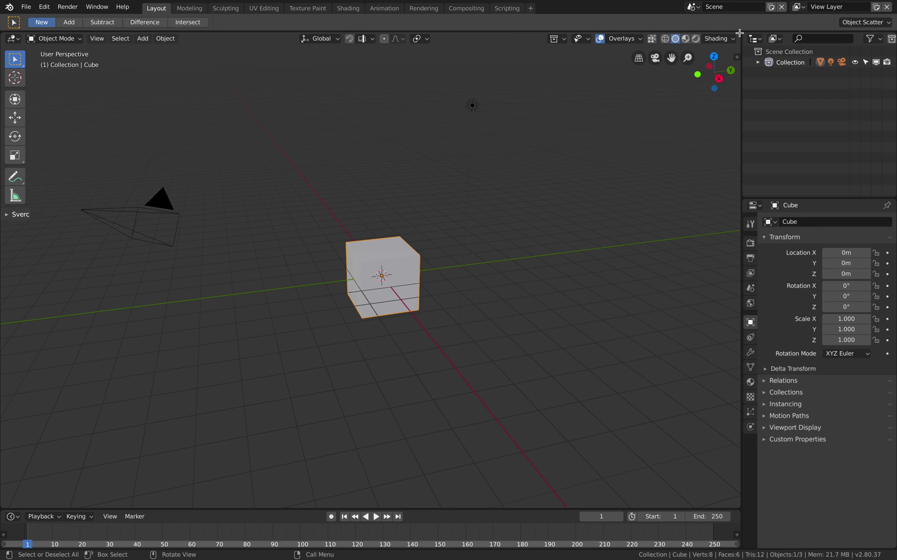
{"action": "left_click_drag", "start_coordinate": [739, 33], "coordinate": [415, 254]}
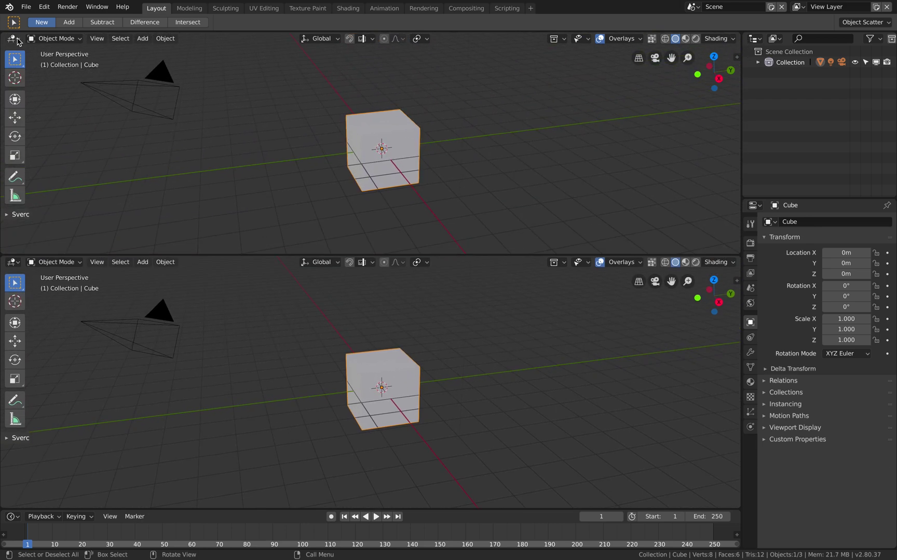
{"action": "left_click", "coordinate": [16, 40]}
{"action": "left_click", "coordinate": [61, 121]}
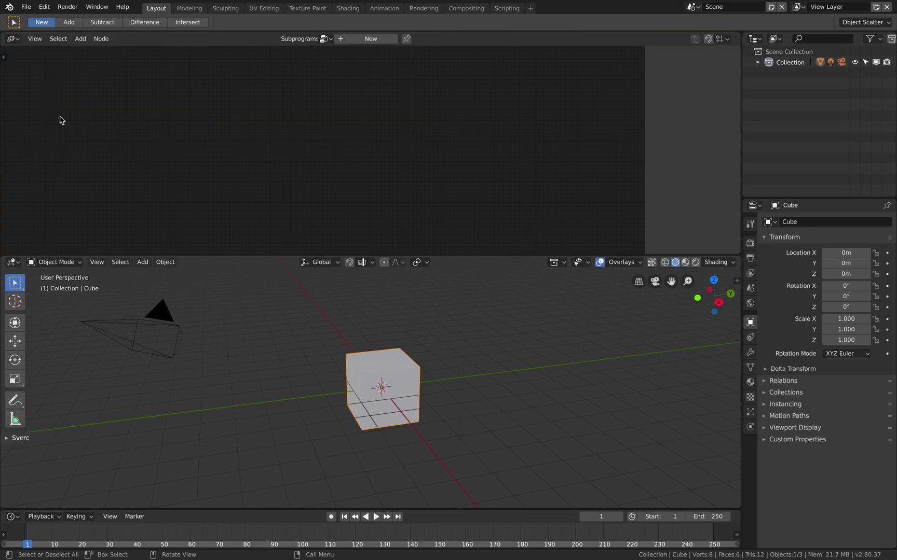
{"action": "left_click", "coordinate": [370, 38]}
{"action": "key", "text": "shift+a"}
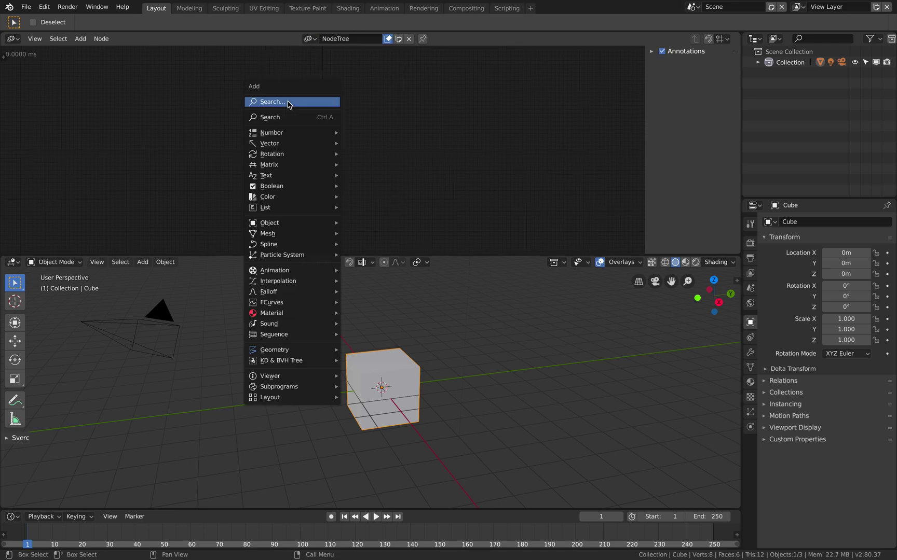
{"action": "left_click", "coordinate": [292, 102]}
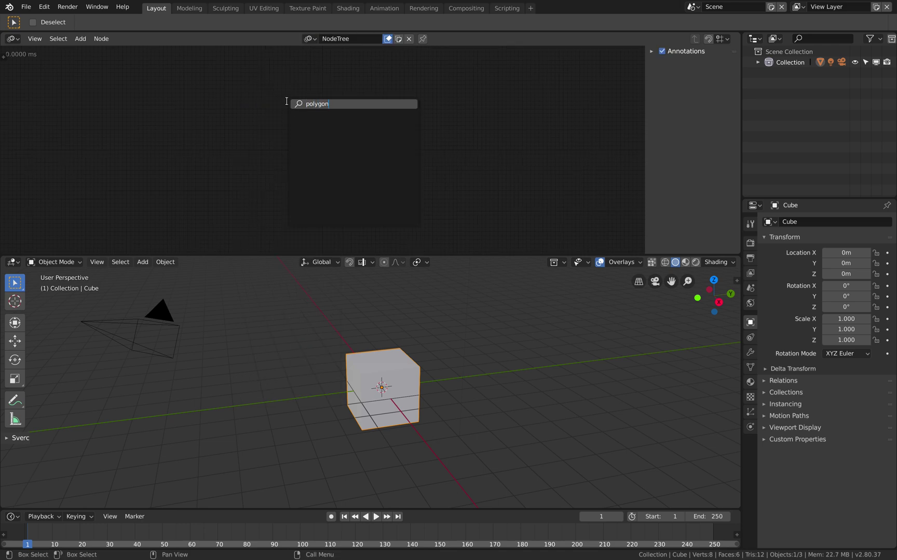
{"action": "type", "text": "polygon"}
{"action": "key", "text": "Escape"}
Step: Add an Offset Polygons node to the node tree
{"action": "key", "text": "shift+a"}
{"action": "left_click", "coordinate": [242, 110]}
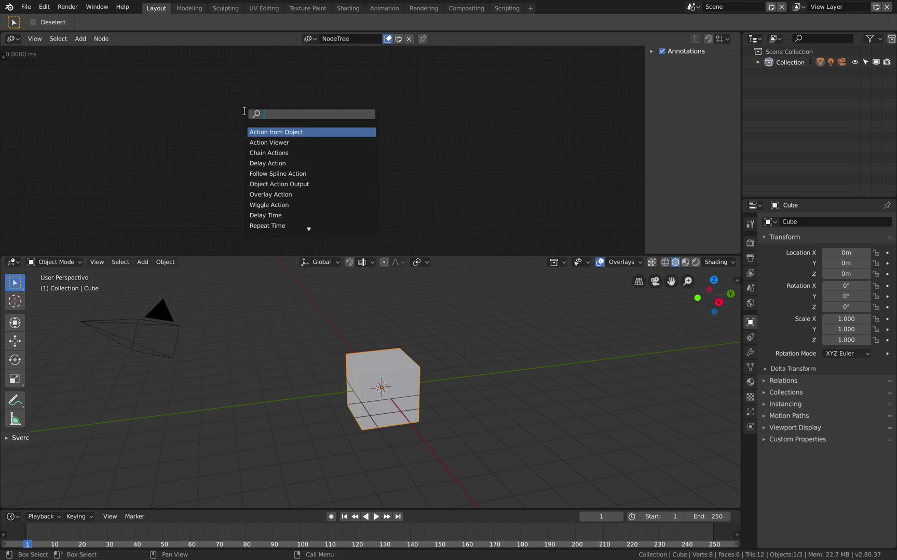
{"action": "type", "text": "ffse"}
{"action": "key", "text": "Down"}
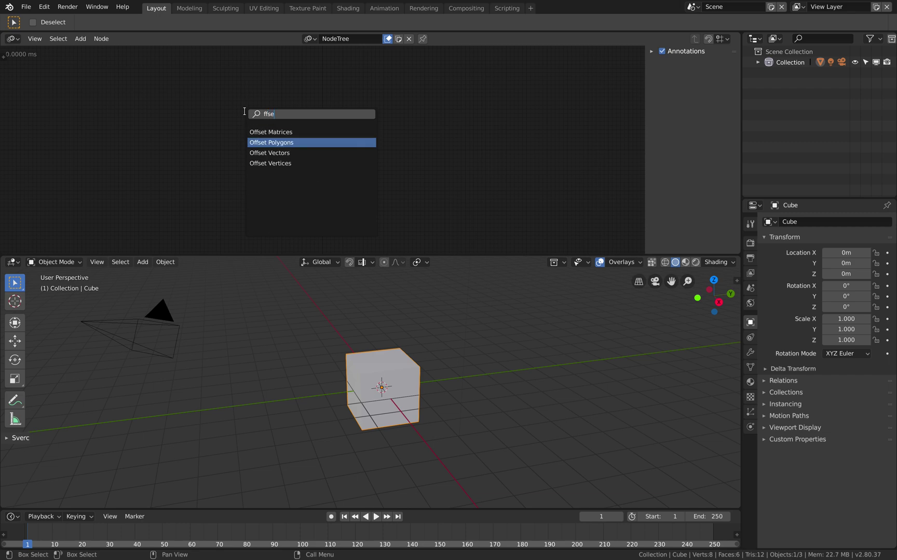
{"action": "key", "text": "Return"}
{"action": "scroll", "coordinate": [279, 116], "scroll_direction": "up", "scroll_amount": 7}
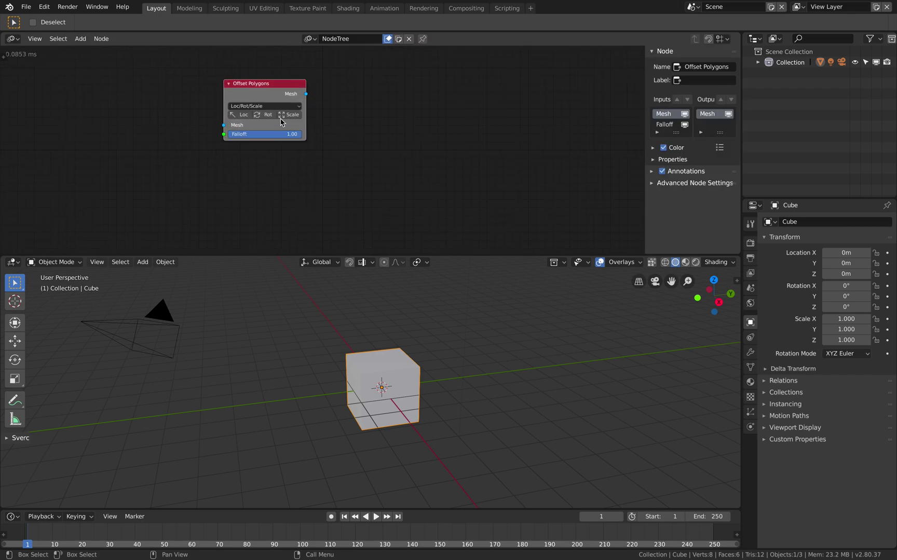
{"action": "middle_click_drag", "start_coordinate": [292, 118], "coordinate": [407, 137]}
{"action": "scroll", "coordinate": [399, 131], "scroll_direction": "up", "scroll_amount": 1}
{"action": "middle_click_drag", "start_coordinate": [181, 100], "coordinate": [194, 105]}
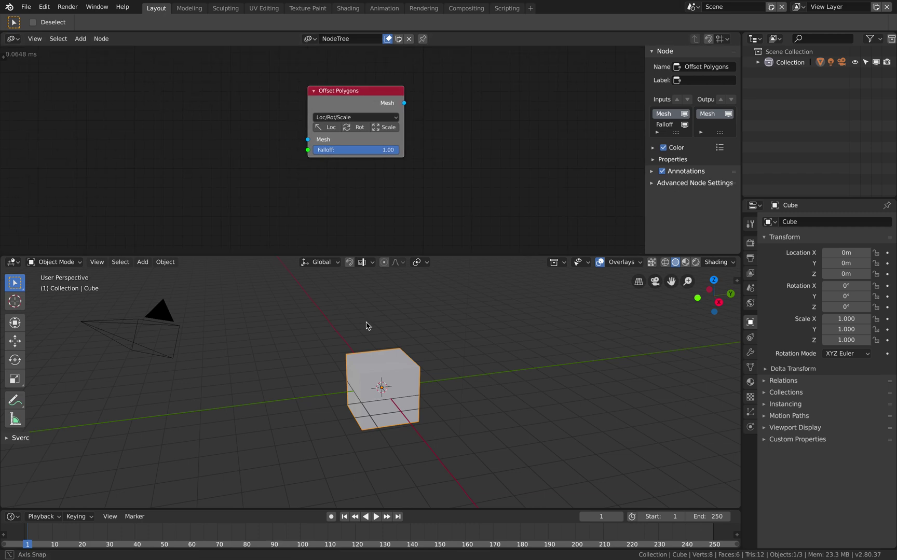
Step: Delete the default cube, camera and light from the scene
{"action": "scroll", "coordinate": [369, 327], "scroll_direction": "down", "scroll_amount": 3}
{"action": "key", "text": "x"}
{"action": "left_click", "coordinate": [396, 326]}
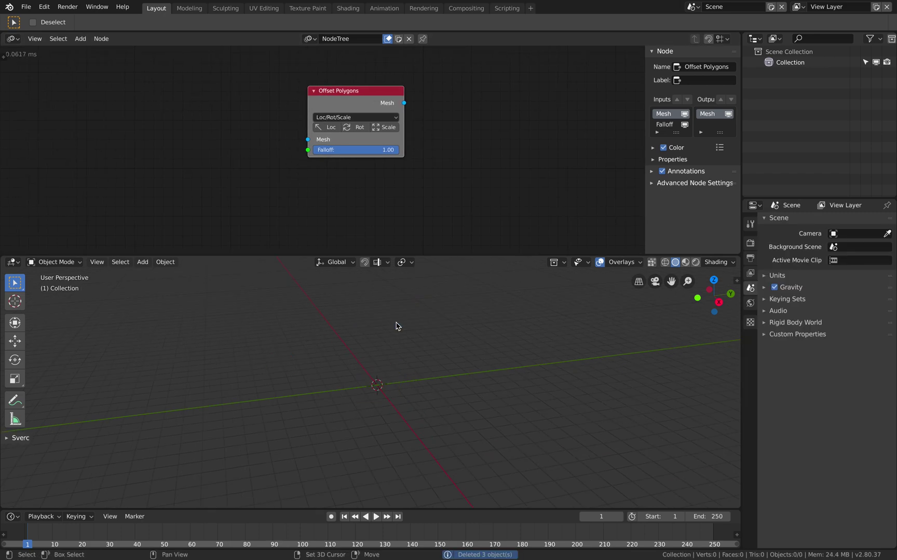
Step: Add an Ico Sphere mesh at the scene origin
{"action": "key", "text": "shift+a"}
{"action": "mouse_move", "coordinate": [397, 323]}
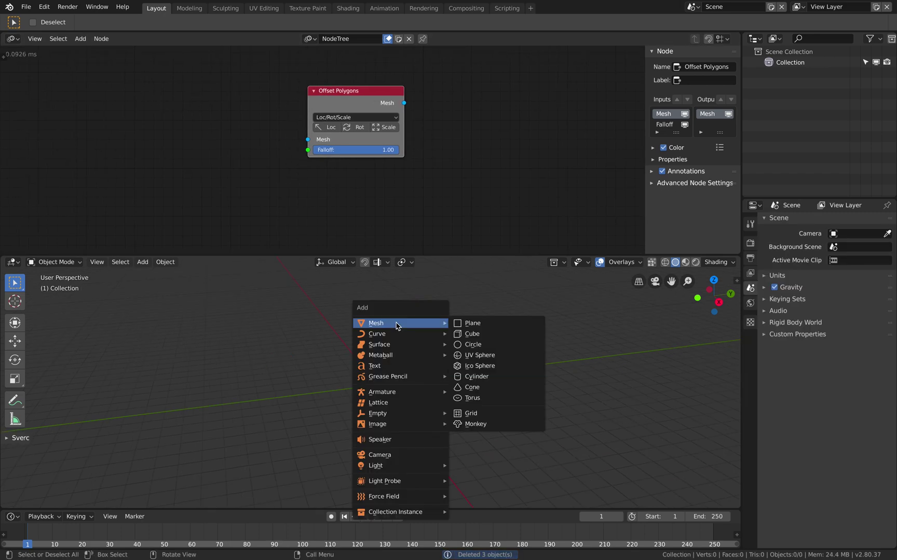
{"action": "left_click", "coordinate": [480, 366]}
{"action": "scroll", "coordinate": [432, 352], "scroll_direction": "up", "scroll_amount": 2}
{"action": "middle_click_drag", "start_coordinate": [433, 352], "coordinate": [456, 342]}
{"action": "middle_click_drag", "start_coordinate": [326, 367], "coordinate": [367, 376]}
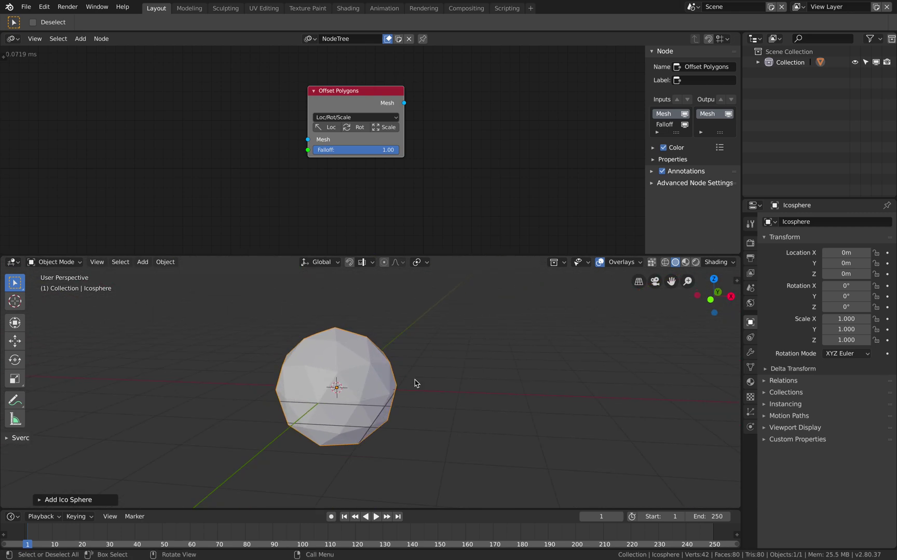
{"action": "scroll", "coordinate": [374, 378], "scroll_direction": "up", "scroll_amount": 2}
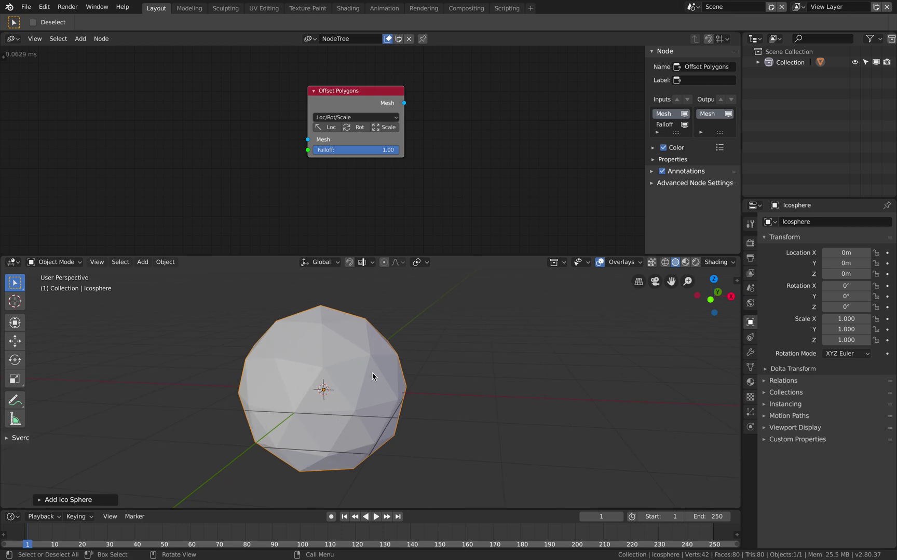
{"action": "scroll", "coordinate": [366, 376], "scroll_direction": "down", "scroll_amount": 1}
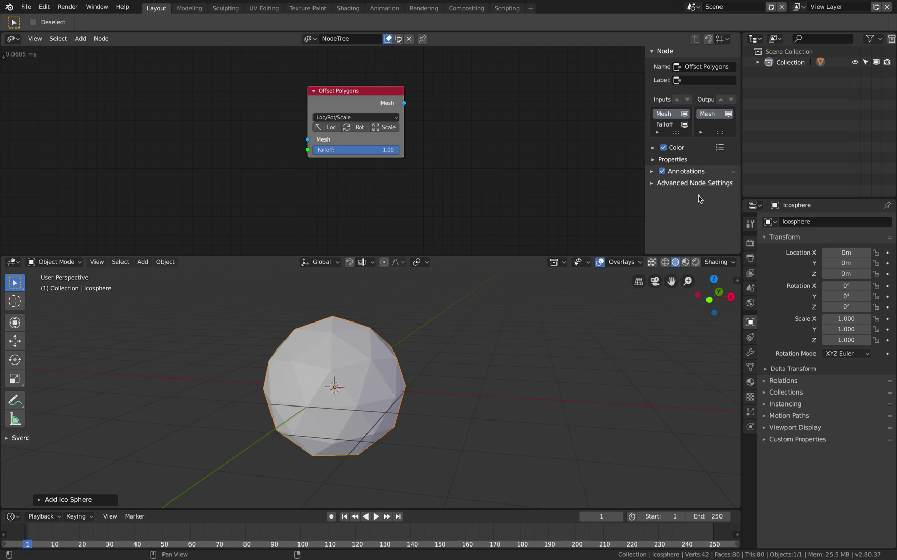
Step: Widen the node editor's sidebar slightly and reposition the Offset Polygons node in the editor
{"action": "middle_click_drag", "start_coordinate": [512, 173], "coordinate": [521, 178]}
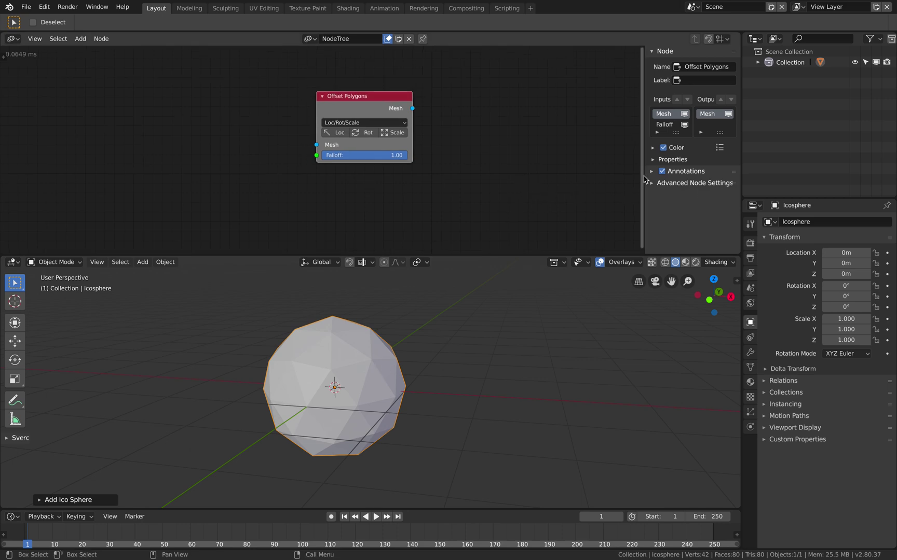
{"action": "left_click_drag", "start_coordinate": [645, 174], "coordinate": [635, 173]}
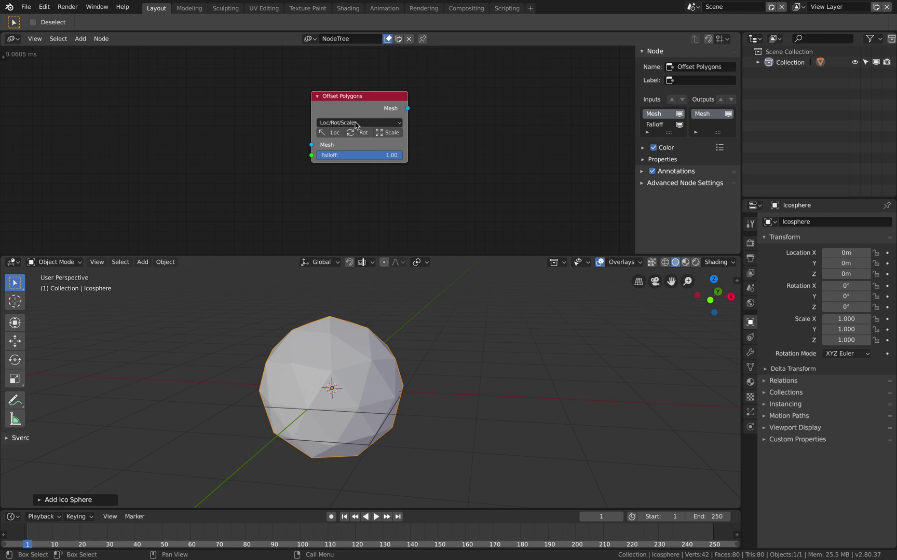
{"action": "left_click_drag", "start_coordinate": [372, 104], "coordinate": [399, 108]}
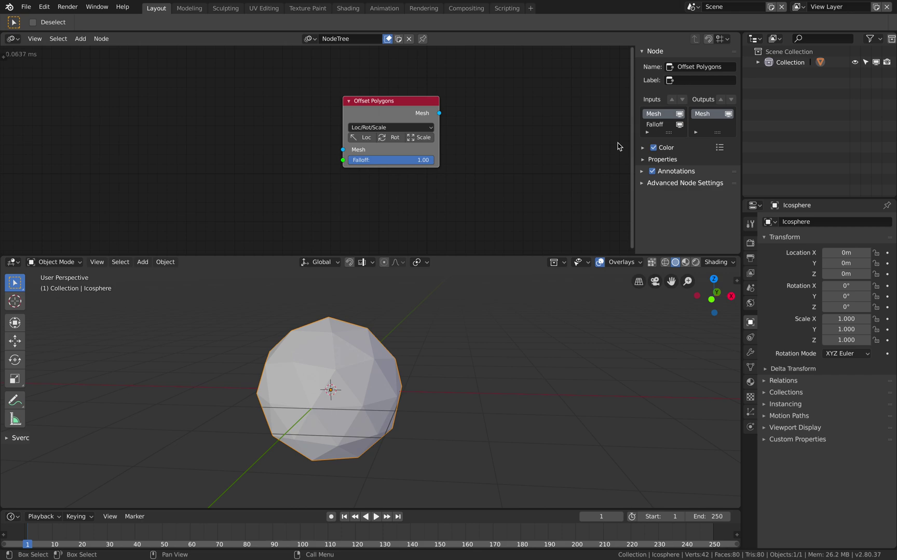
{"action": "middle_click_drag", "start_coordinate": [509, 310], "coordinate": [498, 314]}
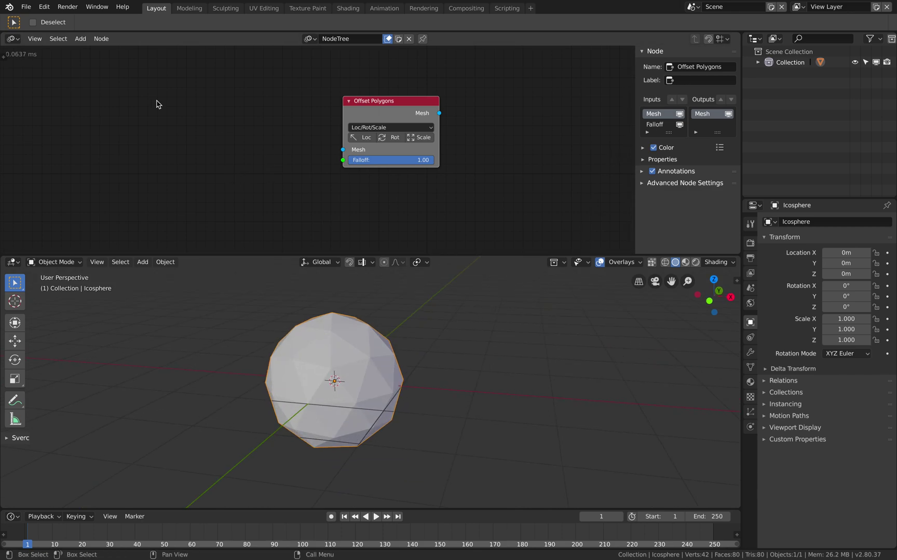
Step: Save the project to the Desktop as polygon_offset_001.blend
{"action": "left_click", "coordinate": [26, 7]}
{"action": "left_click", "coordinate": [60, 102]}
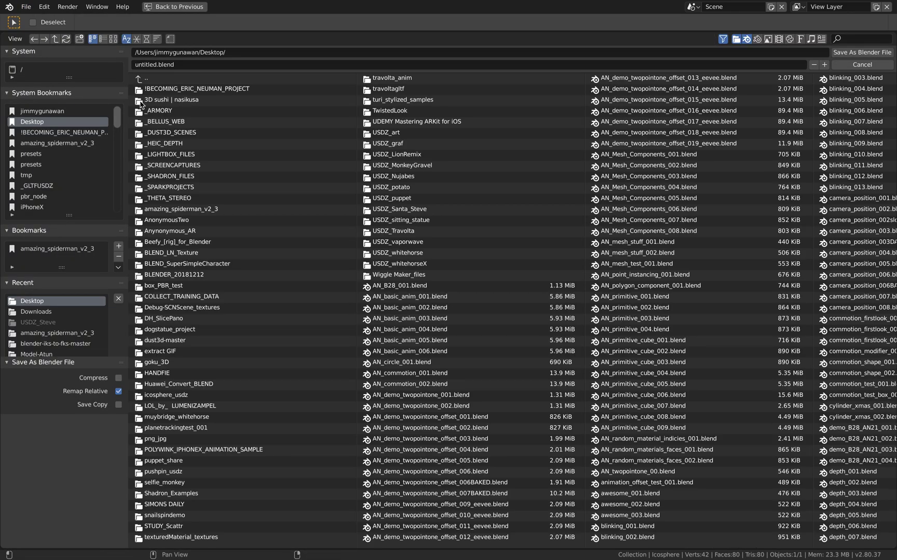
{"action": "left_click", "coordinate": [174, 64]}
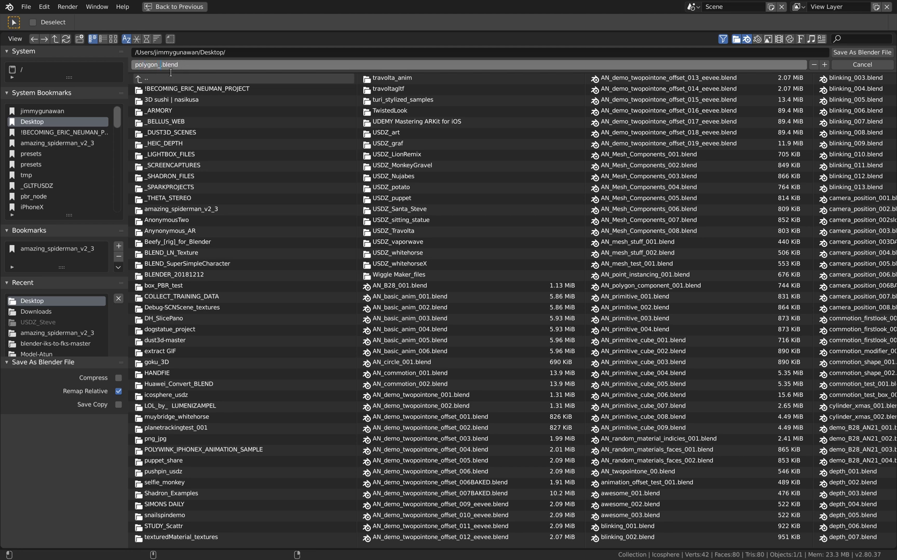
{"action": "type", "text": "polygon_offset_001"}
{"action": "key", "text": "Return"}
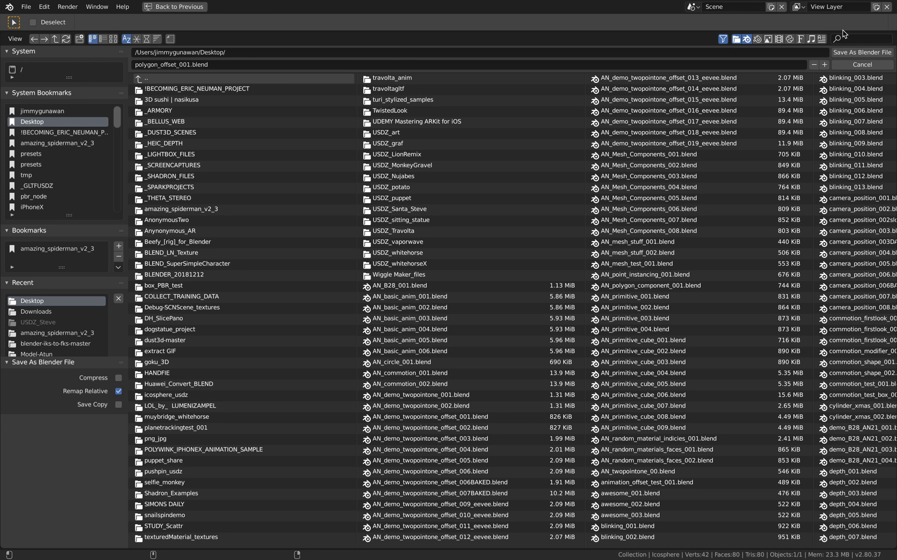
{"action": "left_click", "coordinate": [833, 56]}
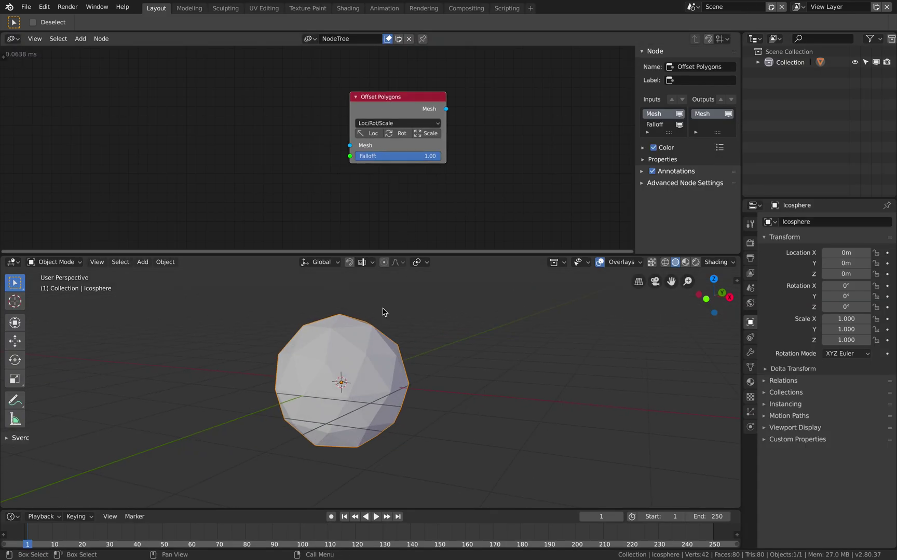
Step: Add an Object Mesh Data node before Offset Polygons and link its Mesh output to the Offset Polygons Mesh input
{"action": "key", "text": "shift+a"}
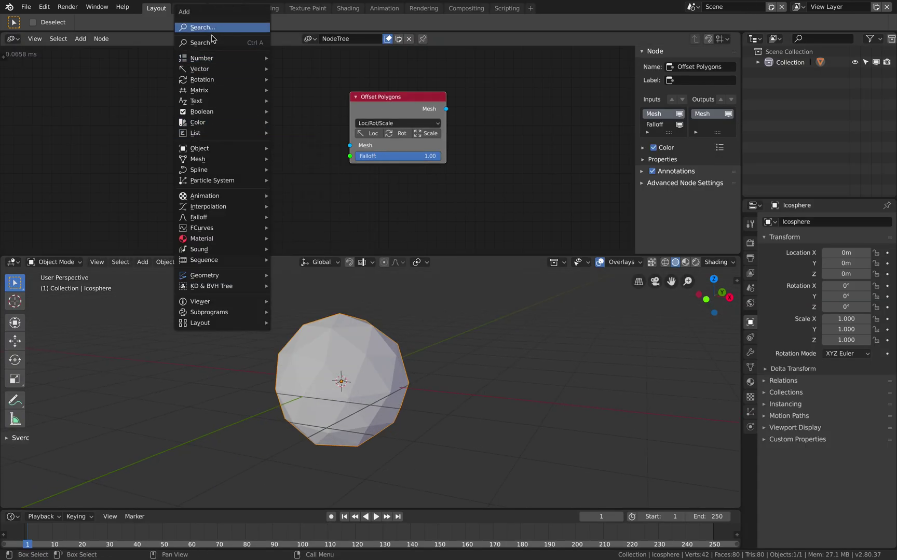
{"action": "left_click", "coordinate": [210, 40]}
{"action": "type", "text": "object me"}
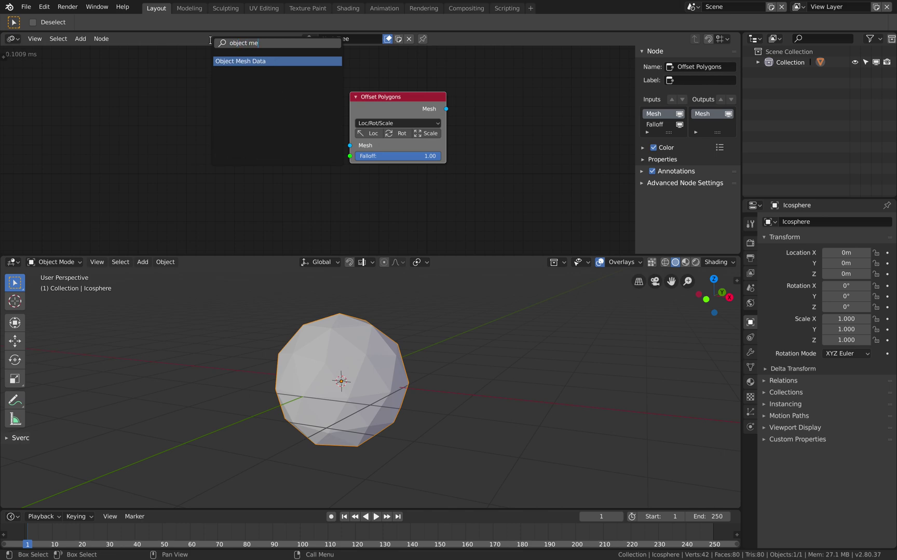
{"action": "key", "text": "Return"}
{"action": "left_click", "coordinate": [244, 110]}
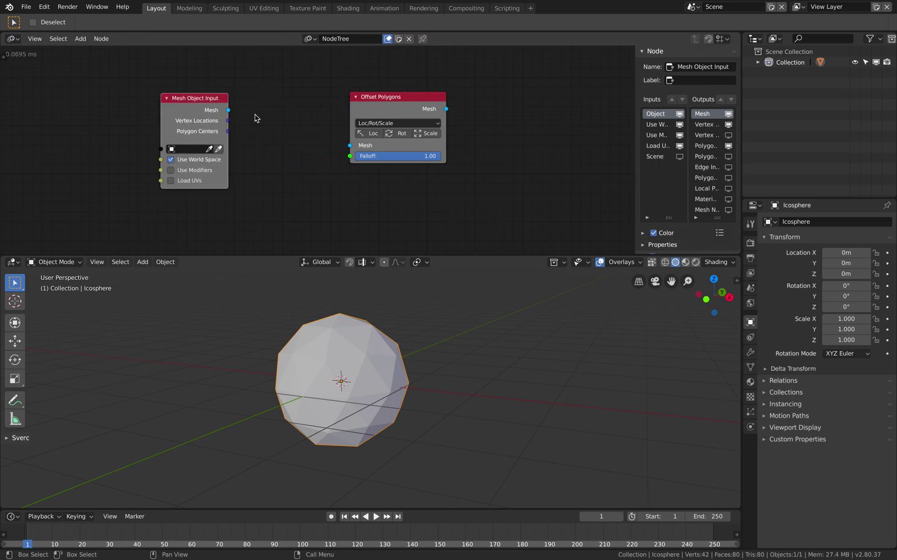
{"action": "left_click_drag", "start_coordinate": [232, 111], "coordinate": [348, 146]}
{"action": "left_click_drag", "start_coordinate": [381, 105], "coordinate": [336, 101]}
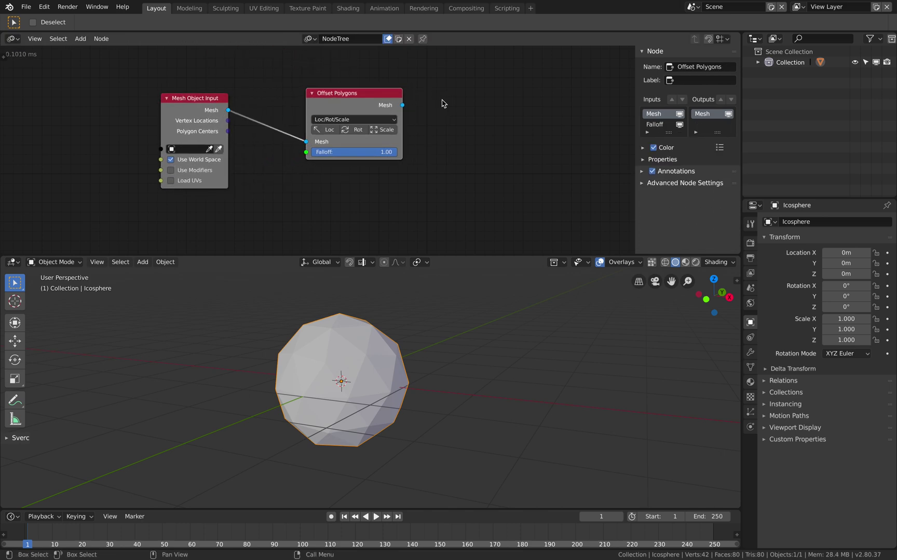
{"action": "key", "text": "ctrl+a"}
{"action": "type", "text": "object me"}
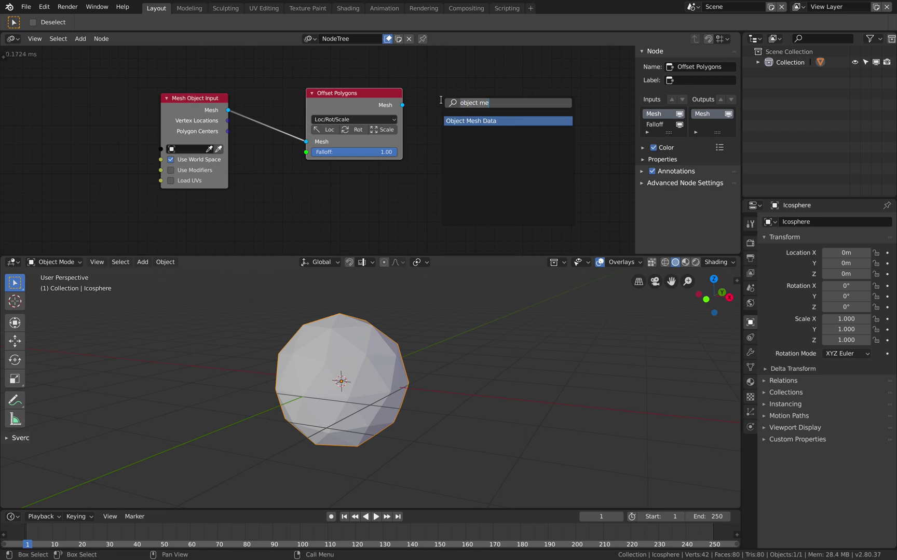
{"action": "key", "text": "ctrl+a"}
{"action": "type", "text": "mest"}
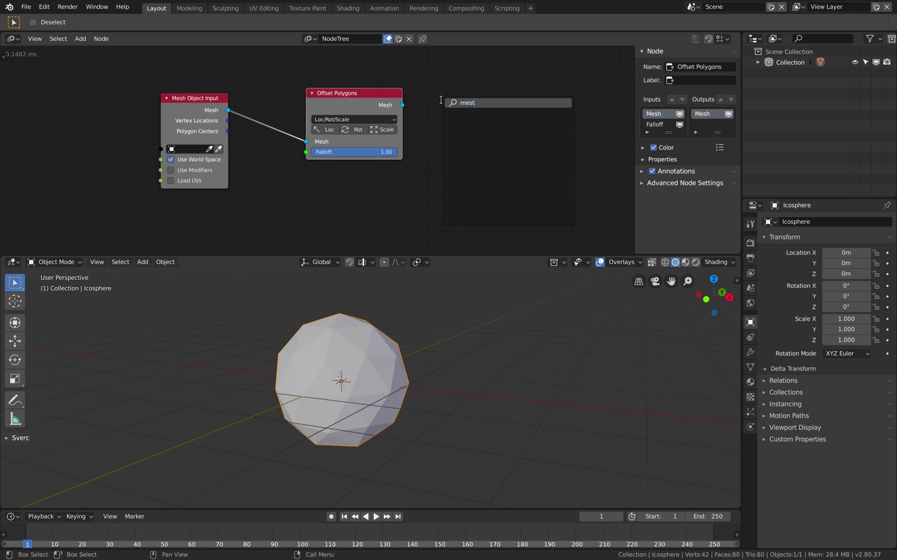
{"action": "key", "text": "BackSpace"}
{"action": "type", "text": "h da"}
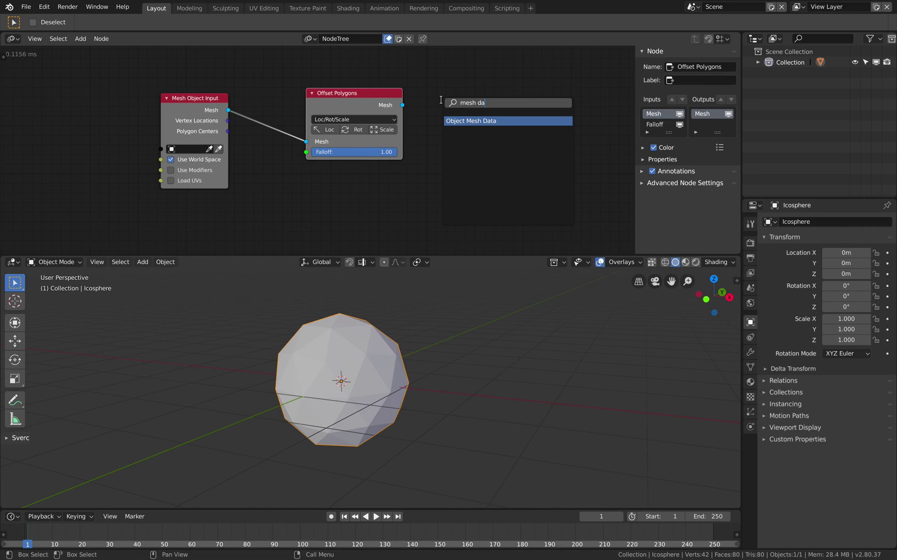
{"action": "key", "text": "ctrl+a"}
{"action": "type", "text": "output"}
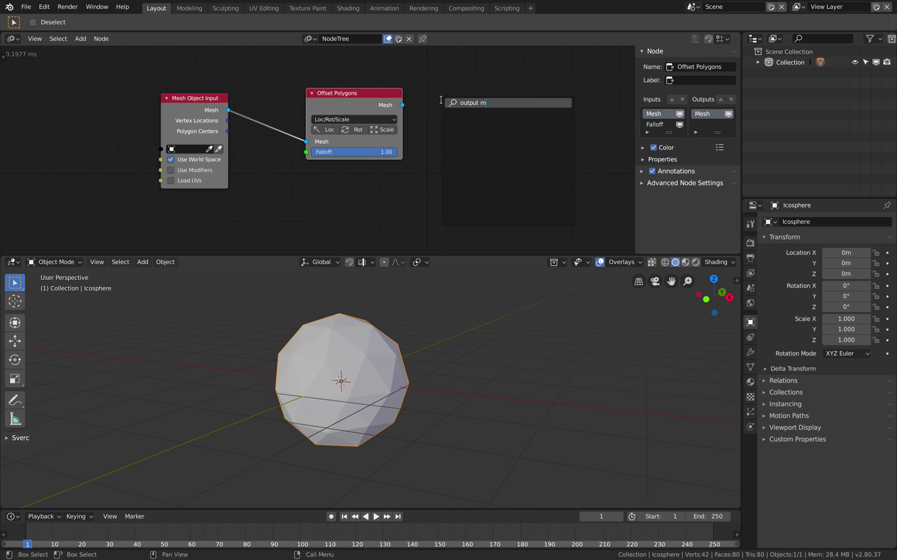
{"action": "key", "text": "Escape"}
Step: Add a mesh Object Output node after the Offset Polygons node
{"action": "key", "text": "shift+a"}
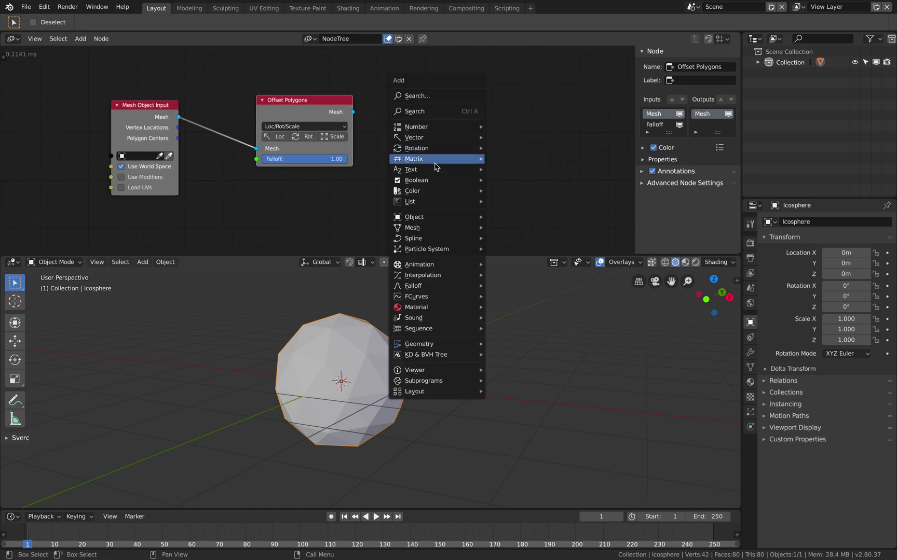
{"action": "mouse_move", "coordinate": [447, 227]}
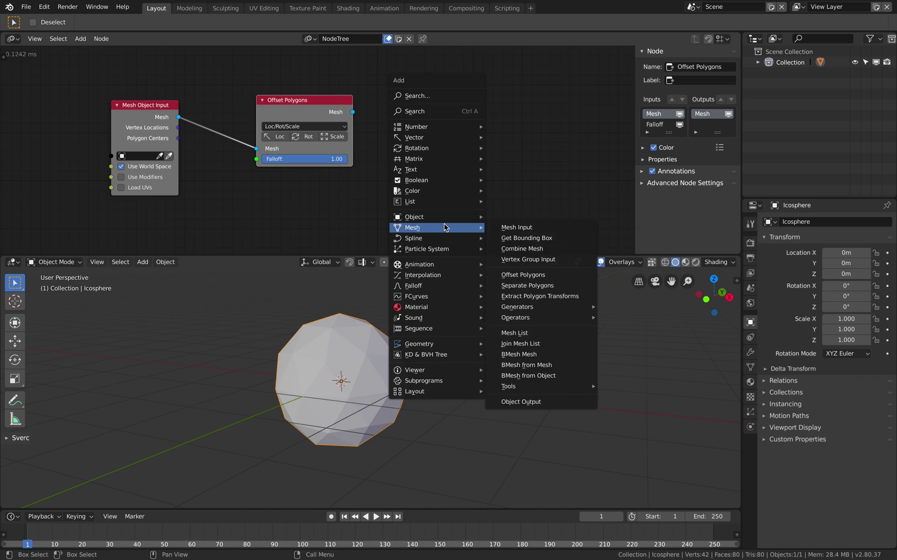
{"action": "left_click", "coordinate": [524, 402]}
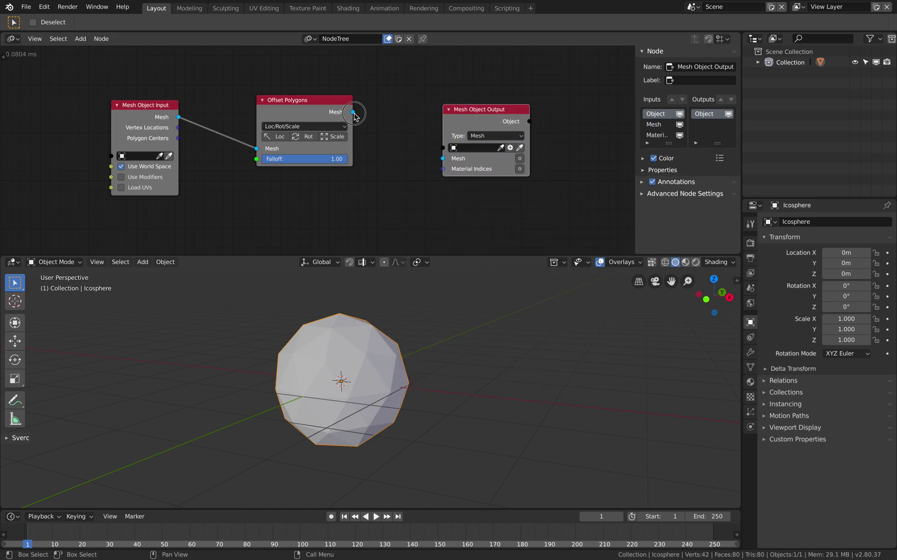
Step: Link the Offset Polygons Mesh output to the Mesh Object Output node and create a new target object for that node
{"action": "left_click_drag", "start_coordinate": [352, 112], "coordinate": [442, 159]}
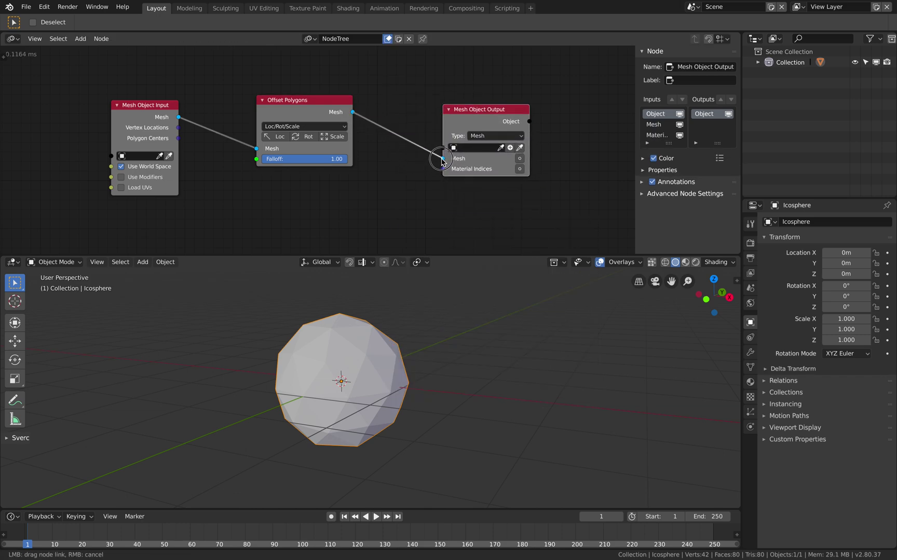
{"action": "left_click", "coordinate": [510, 148]}
{"action": "left_click", "coordinate": [757, 62]}
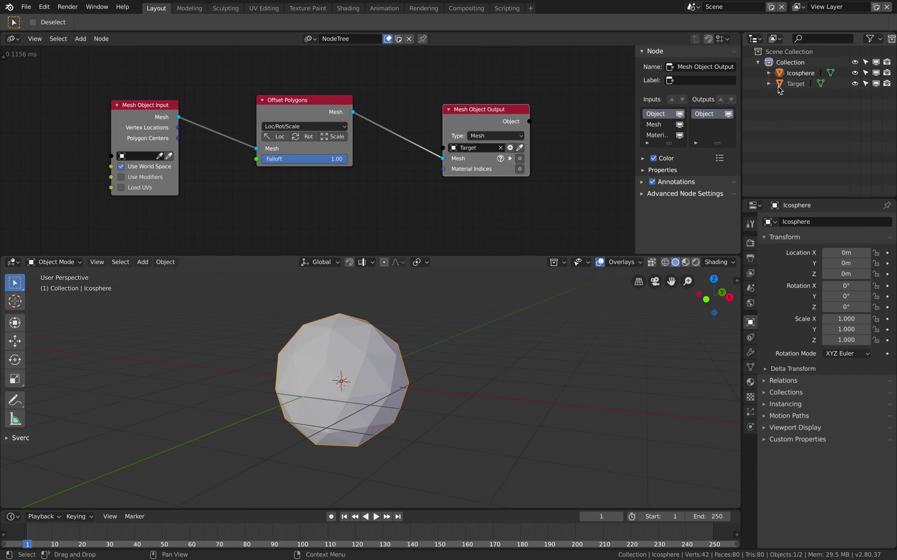
Step: Pick the Icosphere as the source object of the Mesh Object Input node and hide the original Icosphere in the scene
{"action": "left_click", "coordinate": [854, 73]}
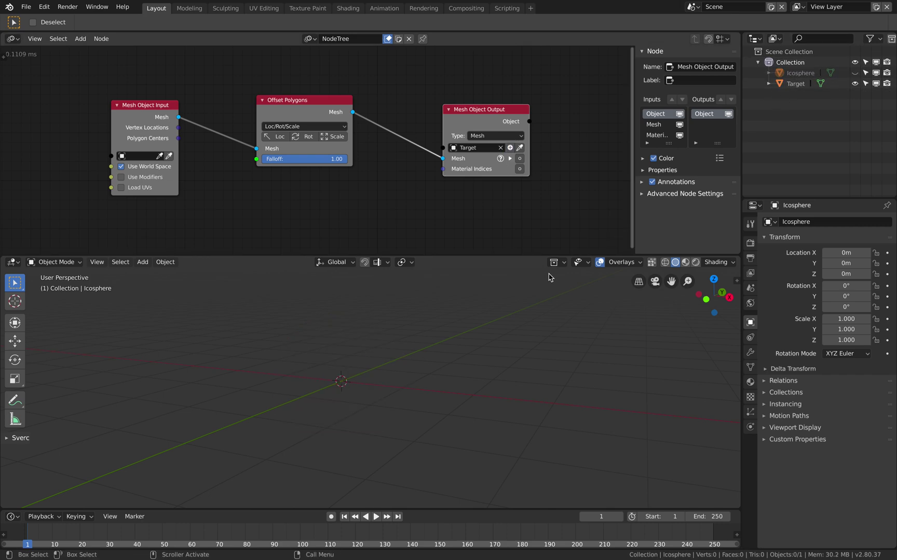
{"action": "left_click_drag", "start_coordinate": [159, 118], "coordinate": [163, 120]}
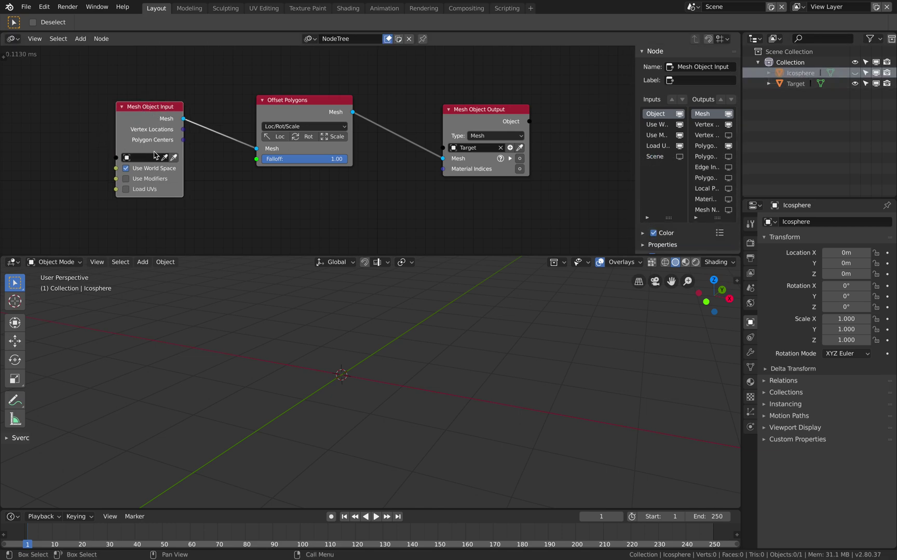
{"action": "left_click", "coordinate": [165, 157]}
{"action": "left_click", "coordinate": [796, 73]}
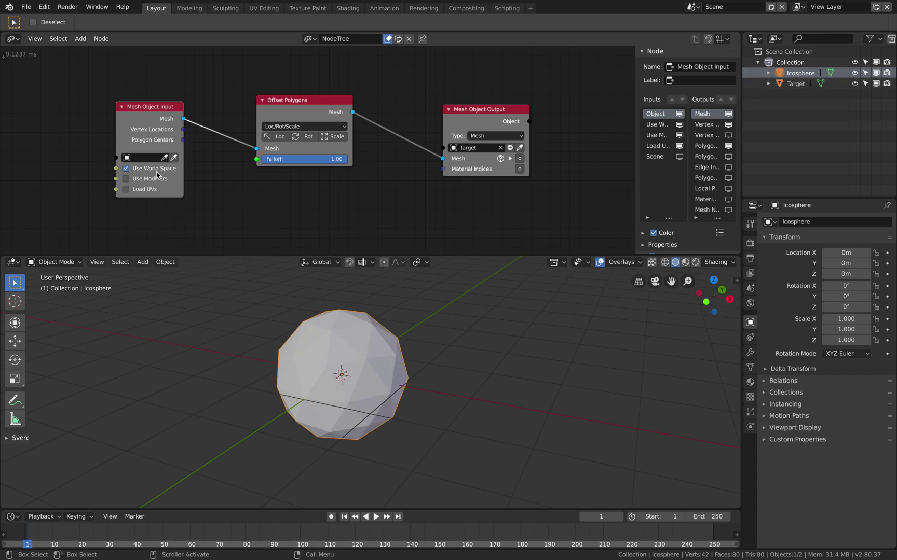
{"action": "left_click", "coordinate": [298, 338]}
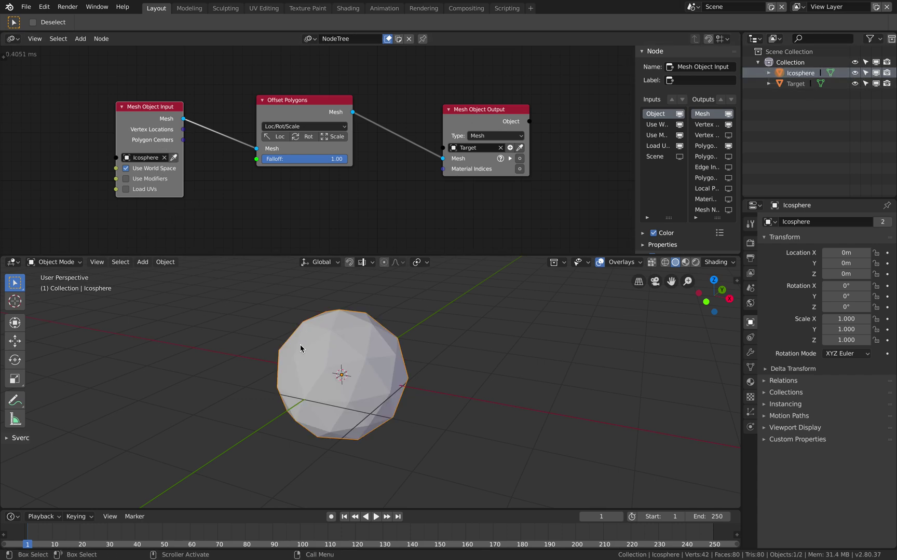
{"action": "left_click", "coordinate": [853, 73]}
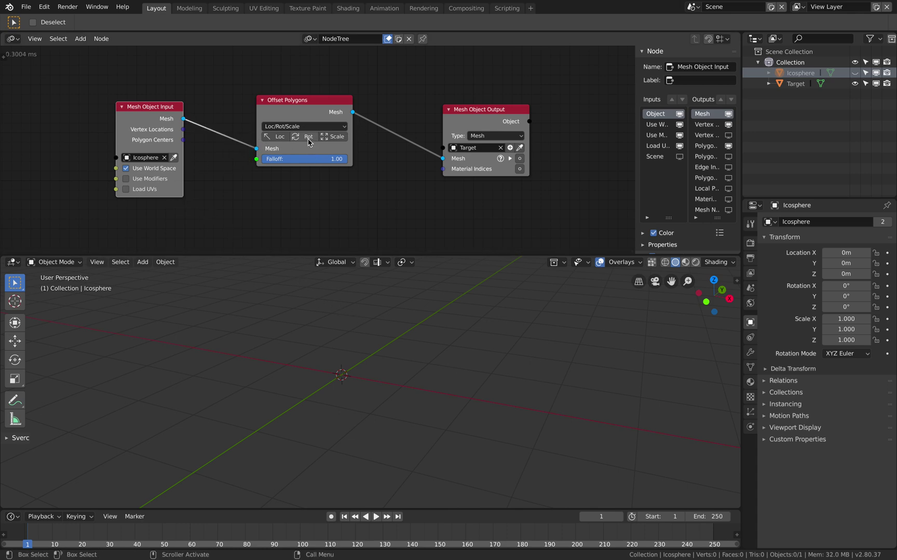
Step: Enable the Loc offset on Offset Polygons with an X translation of -0.36 and activate the Mesh input of Mesh Object Output
{"action": "left_click", "coordinate": [282, 137]}
{"action": "left_click_drag", "start_coordinate": [305, 104], "coordinate": [324, 98]}
{"action": "left_click_drag", "start_coordinate": [333, 174], "coordinate": [378, 176]}
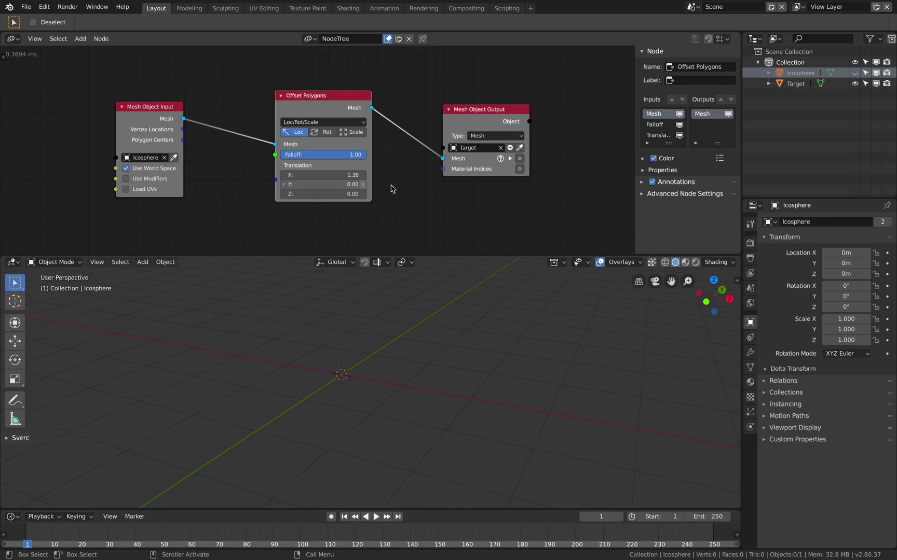
{"action": "left_click", "coordinate": [519, 158]}
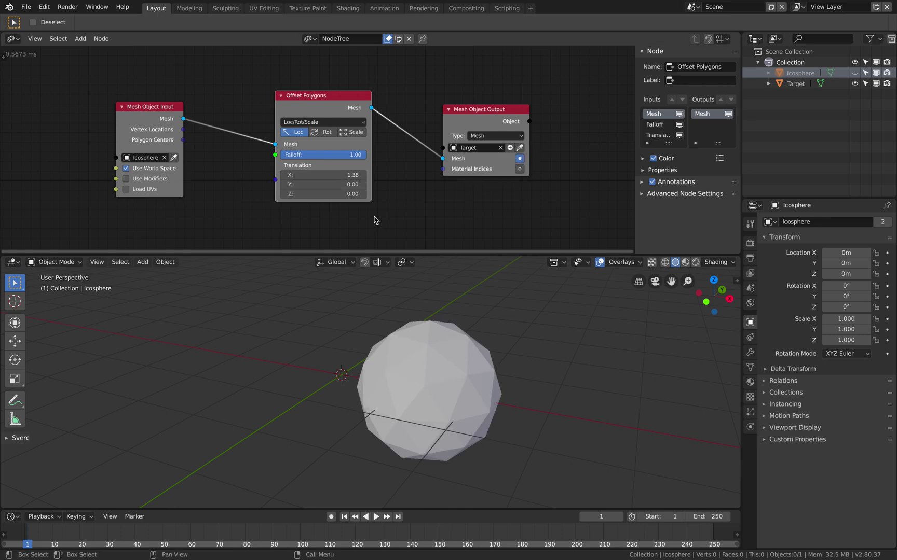
{"action": "left_click_drag", "start_coordinate": [332, 174], "coordinate": [266, 196]}
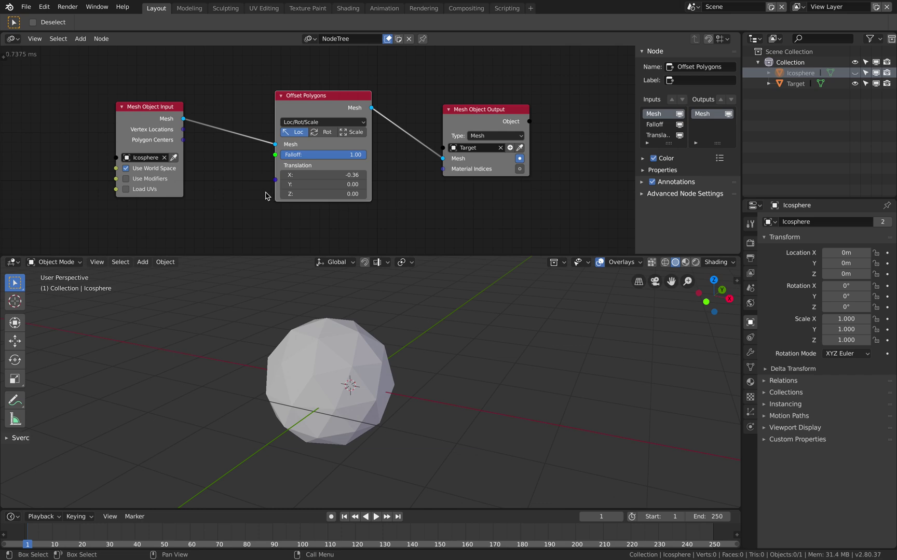
Step: Move the Mesh Object Input node farther from Offset Polygons to make room and save the project
{"action": "key", "text": "ctrl+s"}
{"action": "scroll", "coordinate": [270, 196], "scroll_direction": "down", "scroll_amount": 3}
{"action": "left_click_drag", "start_coordinate": [179, 116], "coordinate": [109, 113]}
{"action": "middle_click_drag", "start_coordinate": [151, 151], "coordinate": [201, 143]}
{"action": "middle_click_drag", "start_coordinate": [378, 365], "coordinate": [400, 365], "text": "shift"}
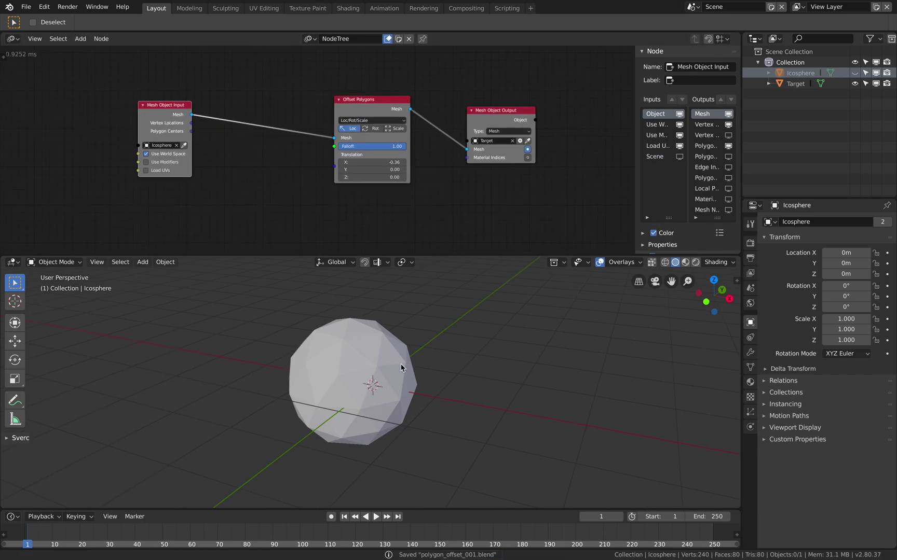
{"action": "key", "text": "ctrl+s"}
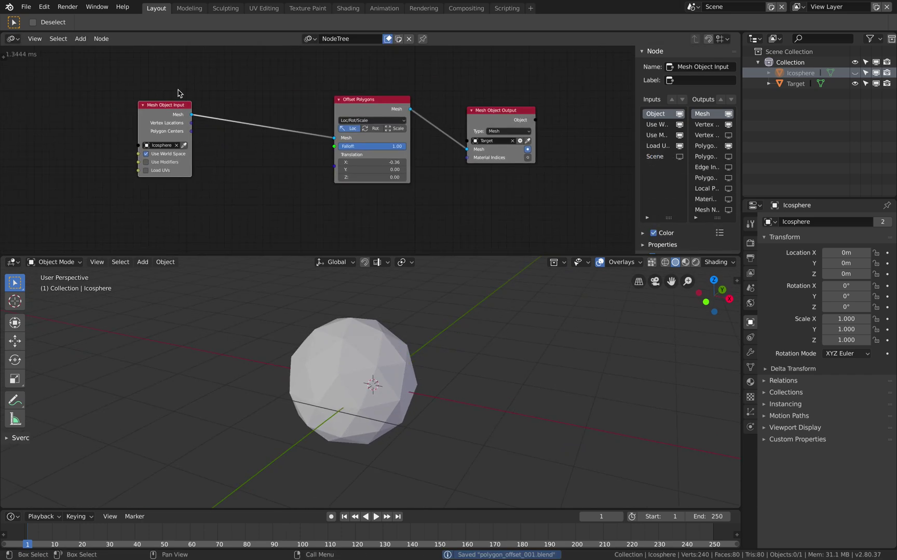
Step: Insert a Separate Polygons node into the link between Mesh Object Input and Offset Polygons
{"action": "left_click_drag", "start_coordinate": [179, 105], "coordinate": [152, 112]}
{"action": "key", "text": "shift+a"}
{"action": "left_click", "coordinate": [201, 44]}
{"action": "type", "text": "s"}
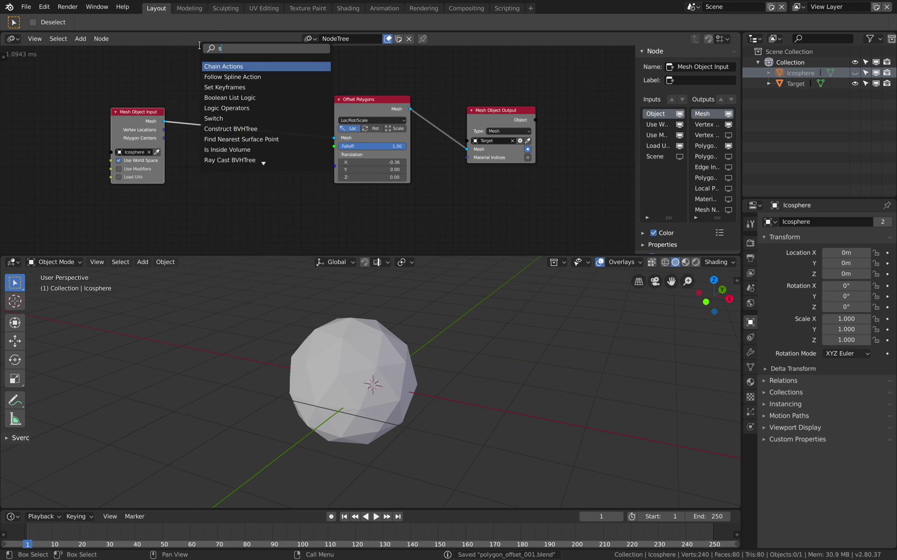
{"action": "type", "text": "epa"}
{"action": "key", "text": "Down"}
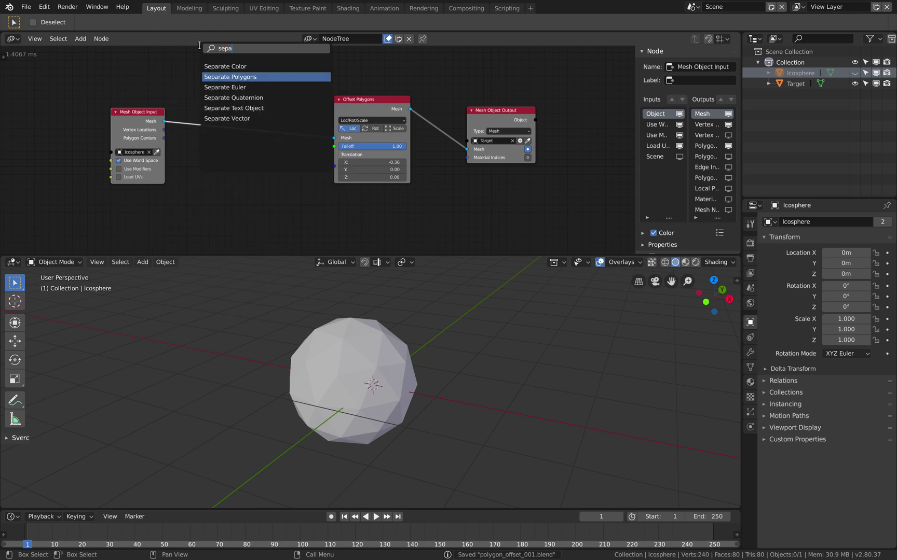
{"action": "key", "text": "Return"}
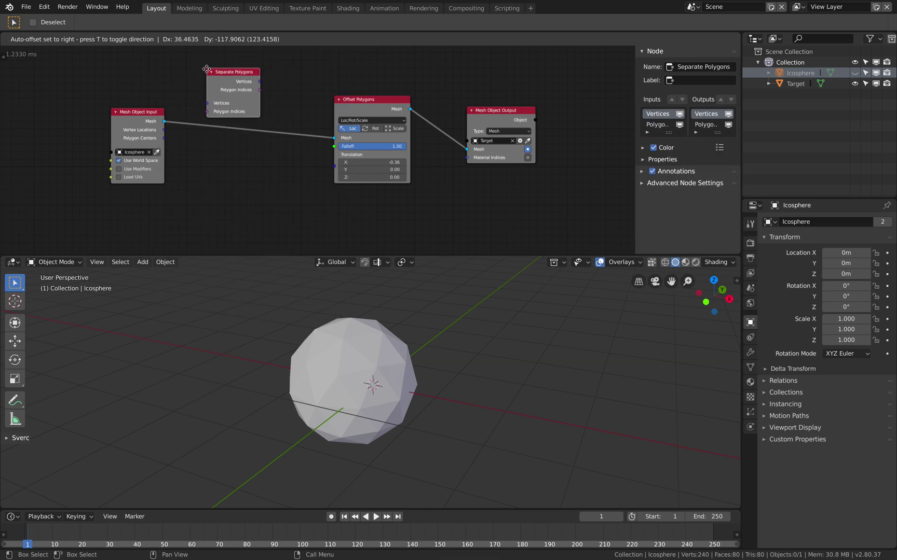
{"action": "left_click", "coordinate": [207, 97]}
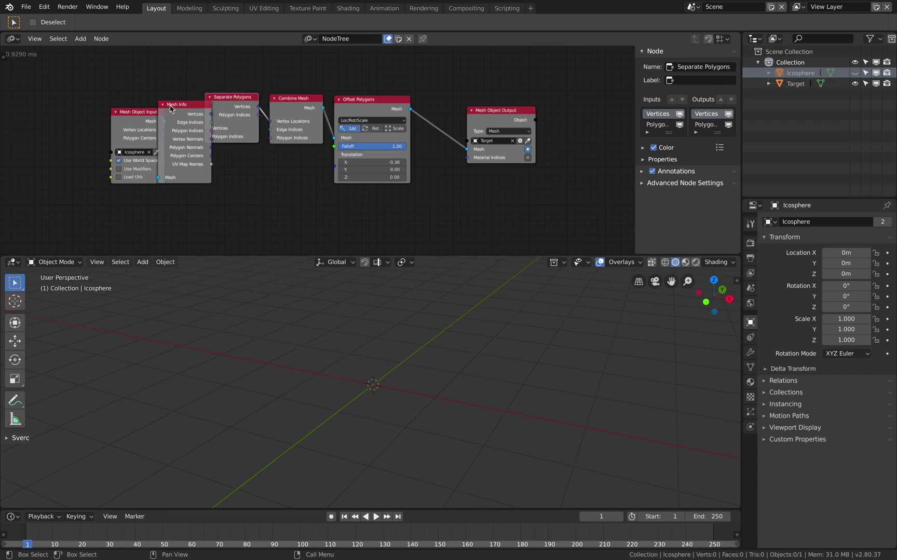
Step: Arrange Mesh Object Input, Mesh Info, Separate Polygons and Combine Mesh side by side before Offset Polygons and save the project
{"action": "middle_click_drag", "start_coordinate": [170, 108], "coordinate": [231, 115]}
{"action": "scroll", "coordinate": [208, 120], "scroll_direction": "up", "scroll_amount": 2}
{"action": "left_click_drag", "start_coordinate": [181, 116], "coordinate": [101, 109]}
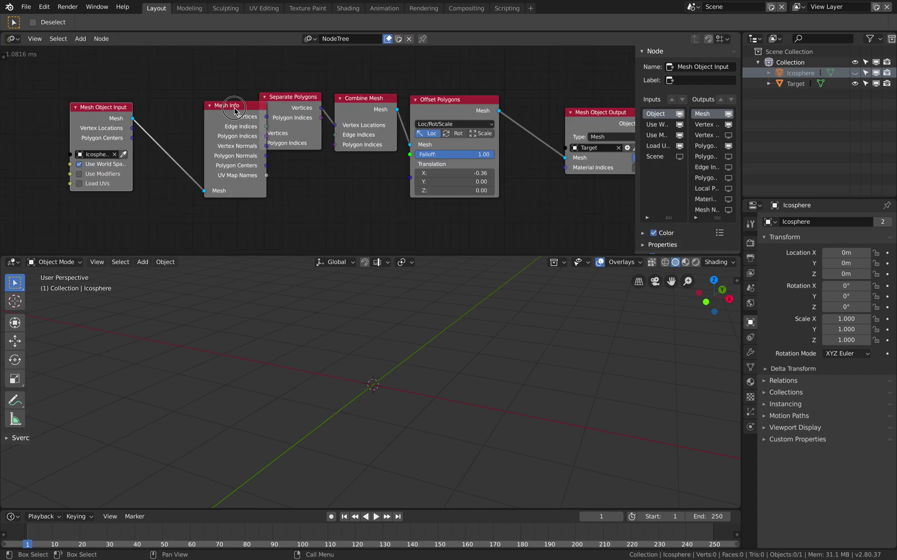
{"action": "left_click_drag", "start_coordinate": [234, 110], "coordinate": [188, 97]}
{"action": "left_click_drag", "start_coordinate": [265, 97], "coordinate": [247, 95]}
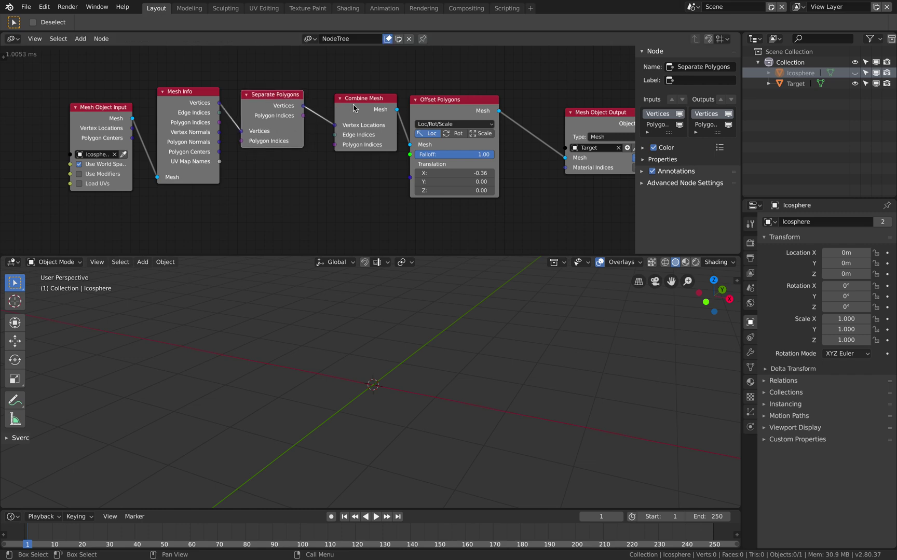
{"action": "left_click_drag", "start_coordinate": [353, 106], "coordinate": [341, 110]}
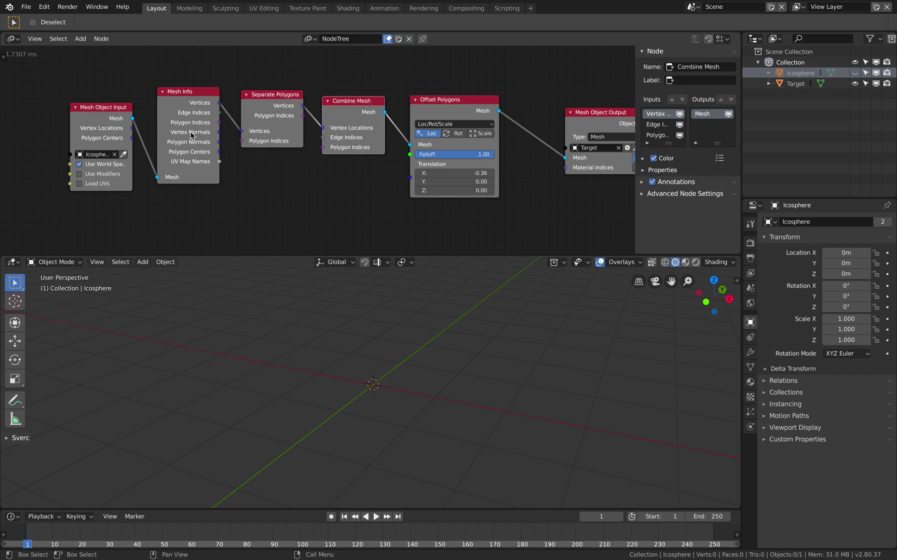
{"action": "left_click_drag", "start_coordinate": [269, 113], "coordinate": [268, 100]}
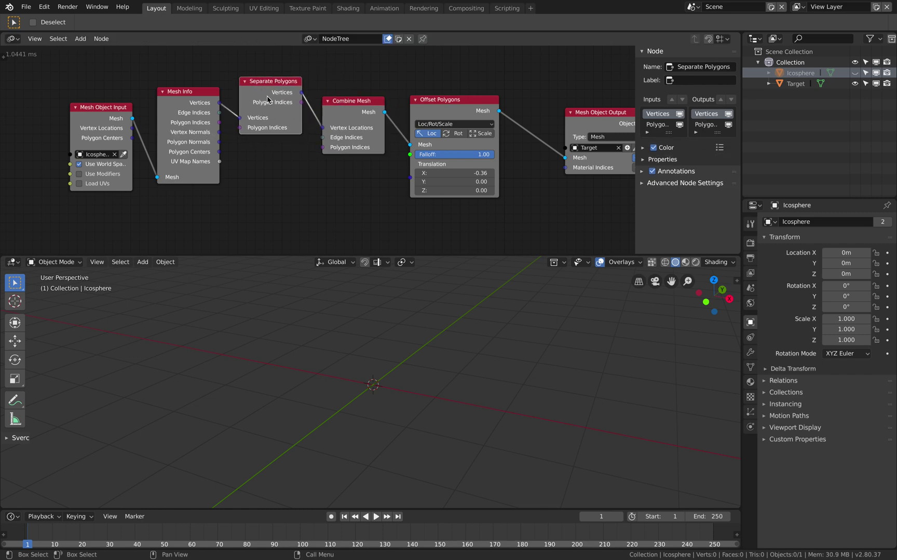
{"action": "middle_click_drag", "start_coordinate": [385, 140], "coordinate": [369, 141]}
{"action": "key", "text": "ctrl+s"}
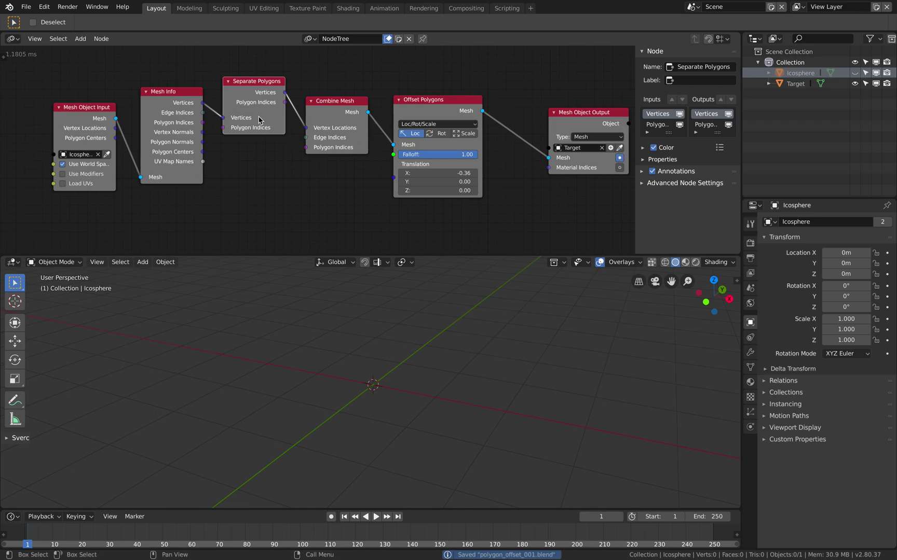
Step: Try linking the Mesh Info Polygon Indices output directly to the Combine Mesh Polygon Indices input
{"action": "left_click_drag", "start_coordinate": [176, 108], "coordinate": [310, 146]}
{"action": "left_click_drag", "start_coordinate": [337, 102], "coordinate": [338, 124]}
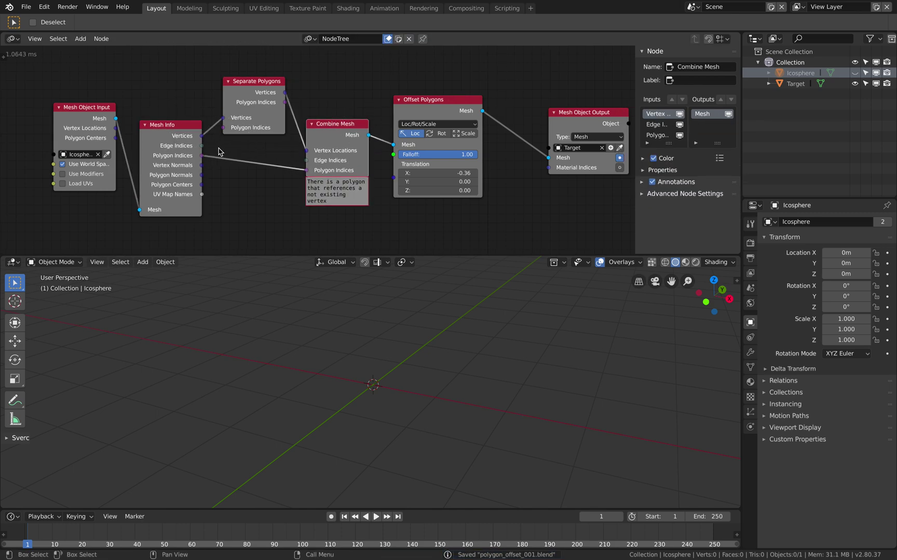
{"action": "left_click_drag", "start_coordinate": [202, 145], "coordinate": [269, 123]}
{"action": "key", "text": "shift+a"}
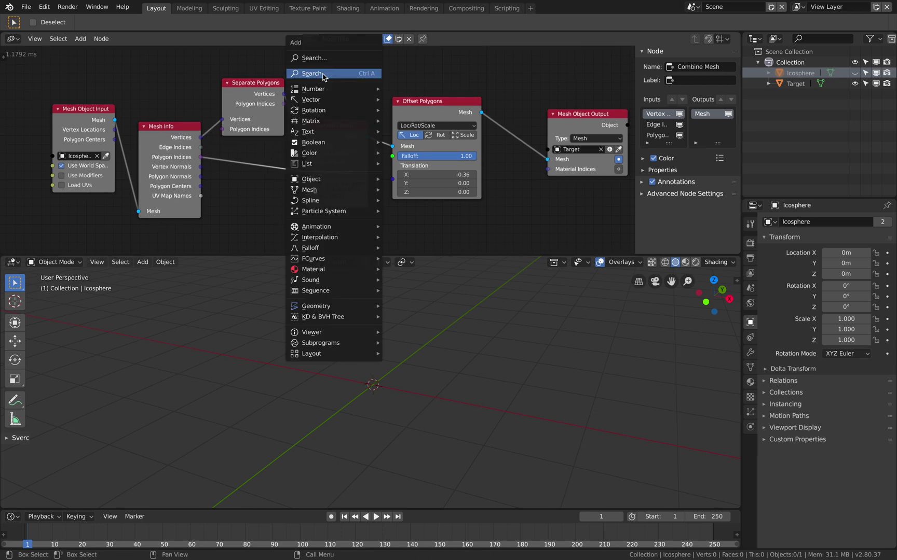
Step: Link Polygon Indices from Mesh Info to Separate Polygons and from Separate Polygons to Combine Mesh, spacing the nodes out and saving the project
{"action": "left_click_drag", "start_coordinate": [87, 112], "coordinate": [44, 109]}
{"action": "left_click_drag", "start_coordinate": [135, 128], "coordinate": [95, 124]}
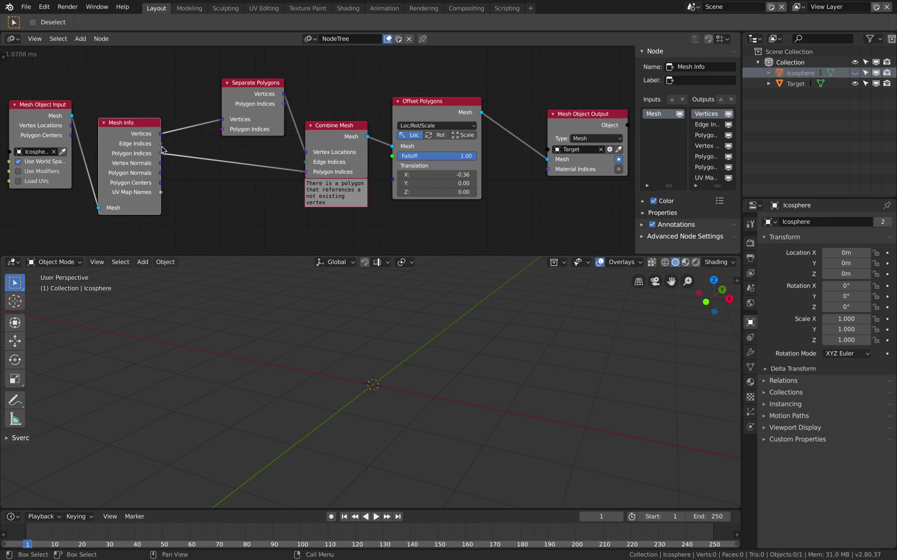
{"action": "left_click_drag", "start_coordinate": [161, 153], "coordinate": [217, 137]}
{"action": "left_click_drag", "start_coordinate": [263, 84], "coordinate": [231, 89]}
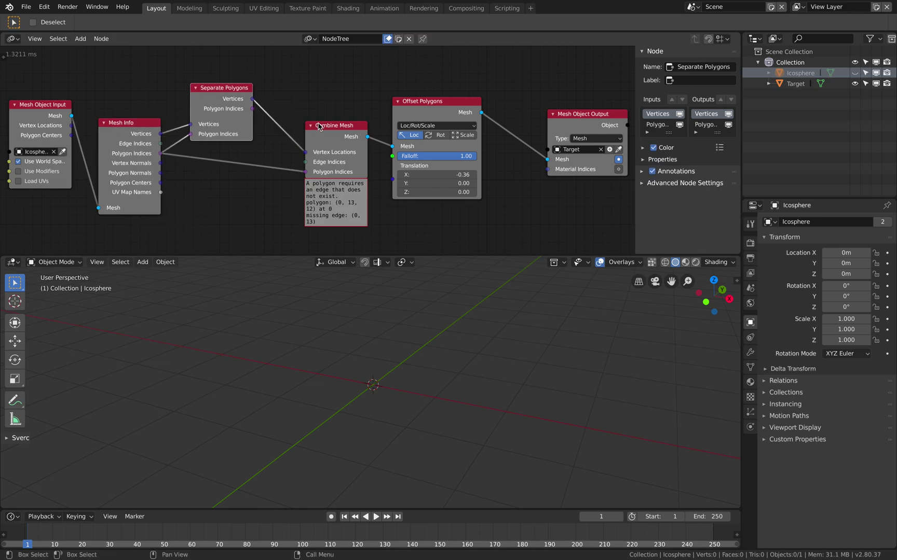
{"action": "left_click_drag", "start_coordinate": [319, 126], "coordinate": [333, 116]}
{"action": "left_click_drag", "start_coordinate": [252, 108], "coordinate": [320, 162]}
{"action": "key", "text": "ctrl+s"}
Step: Add an Edges of Polygons node between Separate Polygons and Combine Mesh
{"action": "key", "text": "shift+a"}
{"action": "left_click", "coordinate": [276, 161]}
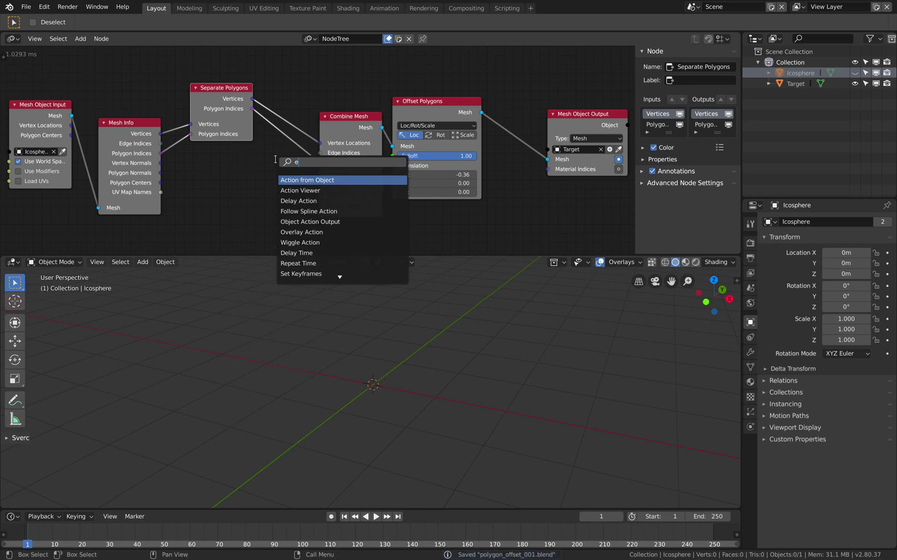
{"action": "type", "text": "edge"}
{"action": "key", "text": "Down"}
{"action": "key", "text": "Down"}
{"action": "key", "text": "Down"}
{"action": "key", "text": "Down"}
{"action": "key", "text": "Down"}
{"action": "key", "text": "Down"}
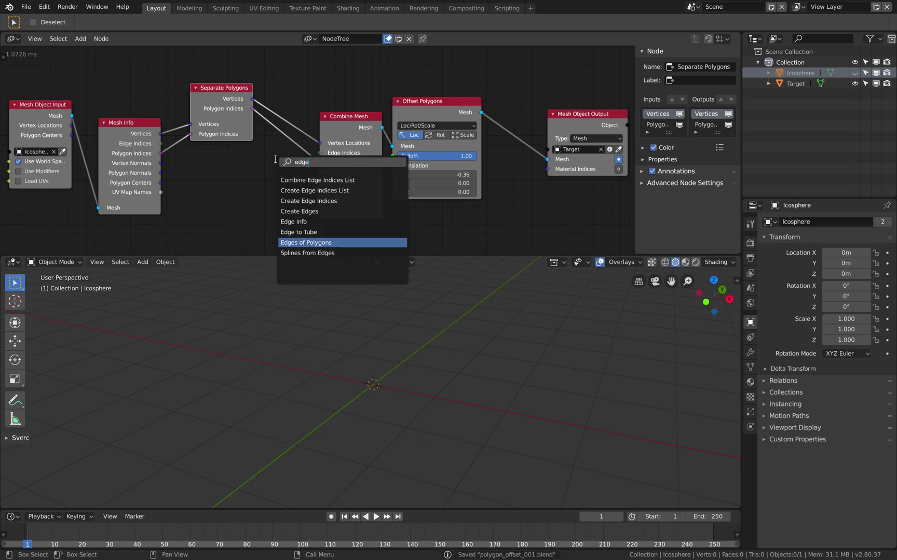
{"action": "key", "text": "Return"}
{"action": "left_click", "coordinate": [271, 147]}
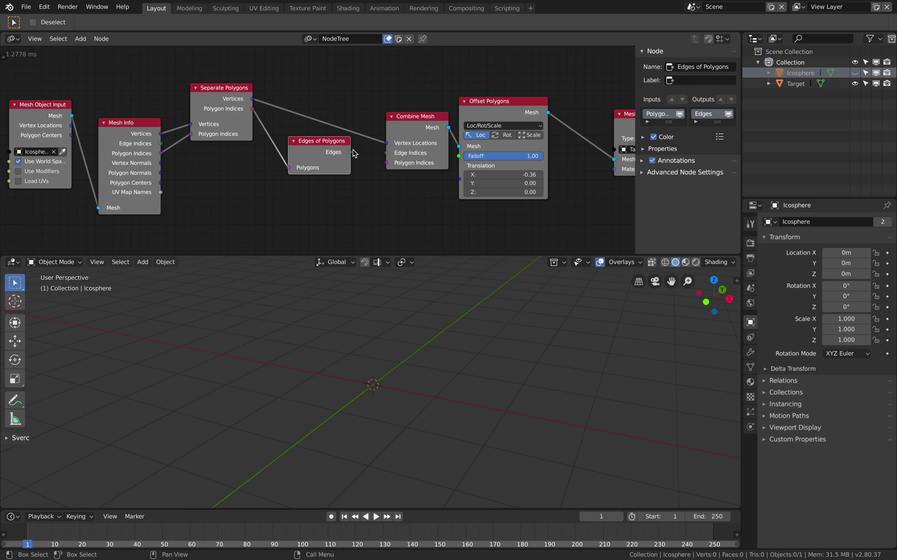
Step: Link Edges of Polygons to the Combine Mesh Edge Indices input and reconnect the Polygon Indices output of Separate Polygons to Combine Mesh
{"action": "left_click_drag", "start_coordinate": [353, 152], "coordinate": [252, 109]}
{"action": "left_click_drag", "start_coordinate": [302, 148], "coordinate": [299, 77]}
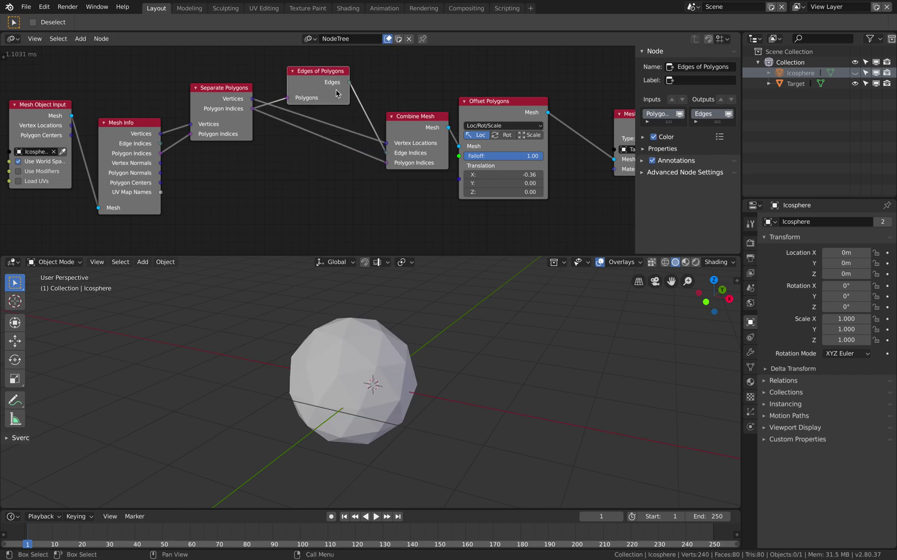
Step: Move Combine Mesh, Offset Polygons and Mesh Object Output closer together in a row and save the project
{"action": "left_click_drag", "start_coordinate": [402, 112], "coordinate": [380, 108]}
{"action": "left_click_drag", "start_coordinate": [494, 102], "coordinate": [471, 105]}
{"action": "middle_click_drag", "start_coordinate": [619, 111], "coordinate": [589, 108]}
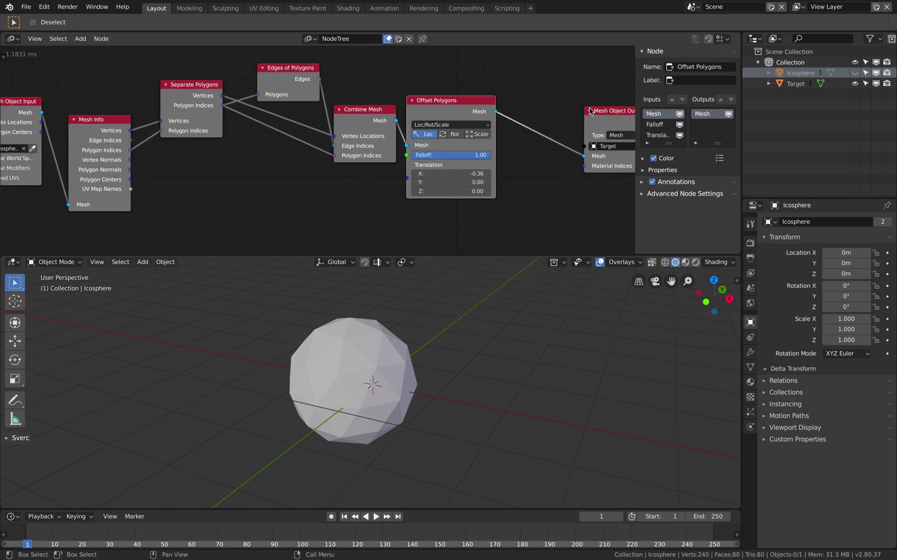
{"action": "left_click_drag", "start_coordinate": [590, 110], "coordinate": [523, 107]}
{"action": "scroll", "coordinate": [524, 107], "scroll_direction": "down", "scroll_amount": 1}
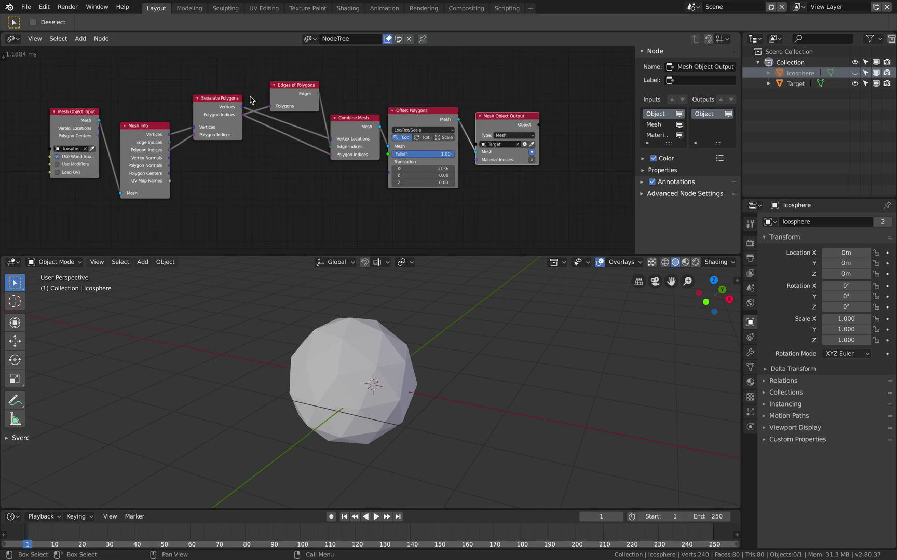
{"action": "scroll", "coordinate": [400, 366], "scroll_direction": "up", "scroll_amount": 2}
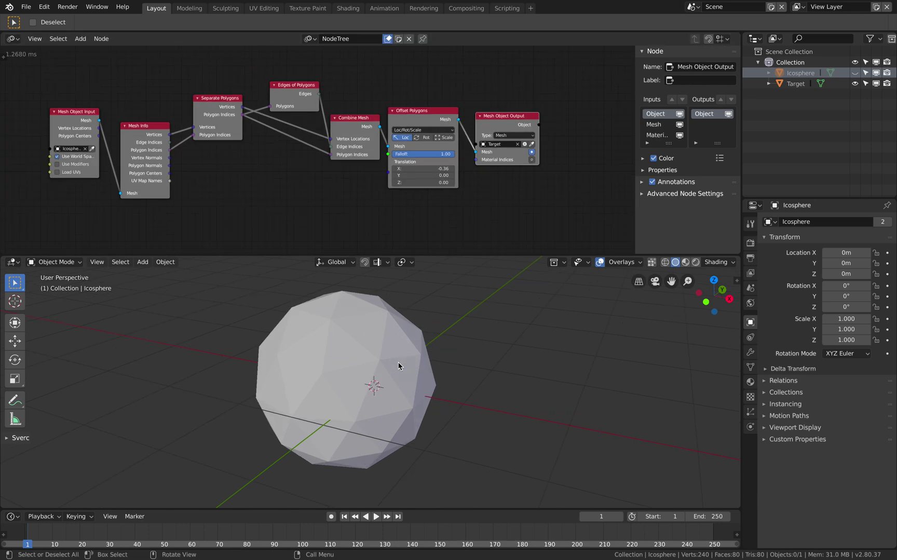
{"action": "key", "text": "ctrl+s"}
Step: Duplicate the Target object and place the copy beside it at about X 2.44 m, Y 1.41 m, Z 0.19 m
{"action": "right_click", "coordinate": [378, 362]}
{"action": "left_click", "coordinate": [377, 359]}
{"action": "left_click", "coordinate": [348, 363]}
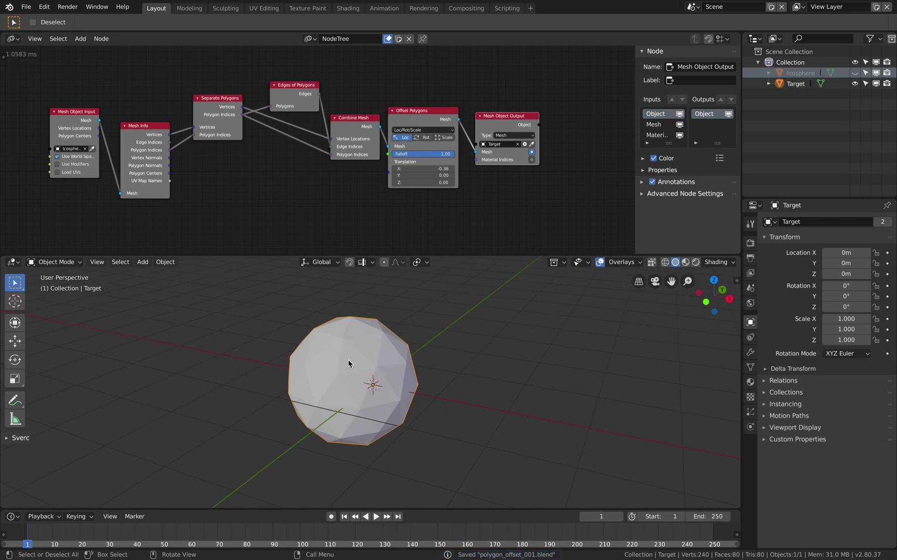
{"action": "key", "text": "shift+d"}
{"action": "left_click", "coordinate": [551, 347]}
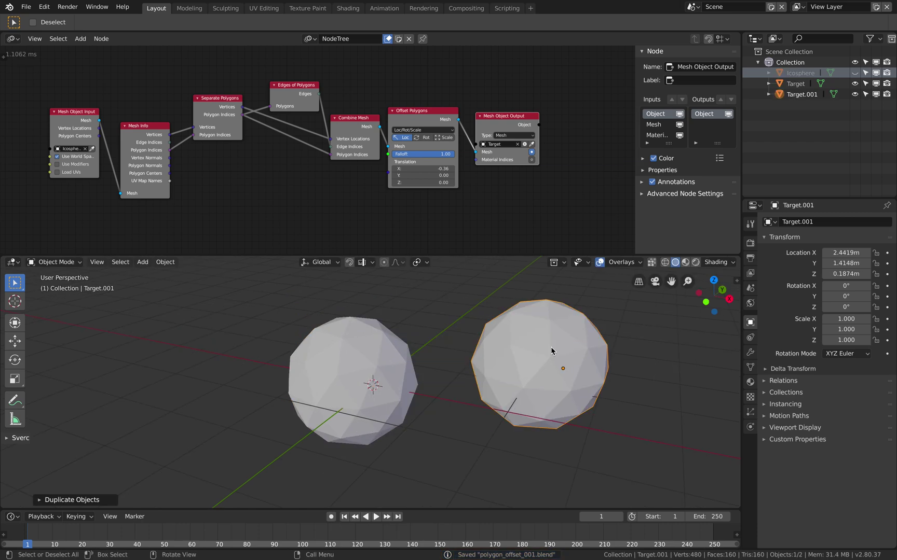
Step: Play the animation up to frame 60, stop it and save the project
{"action": "key", "text": "space"}
{"action": "key", "text": "s"}
{"action": "left_click", "coordinate": [550, 347]}
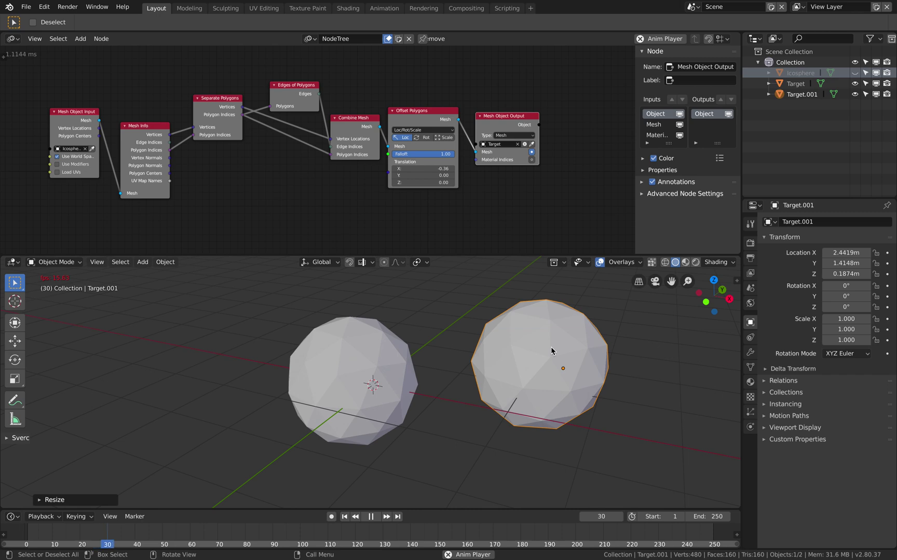
{"action": "key", "text": "space"}
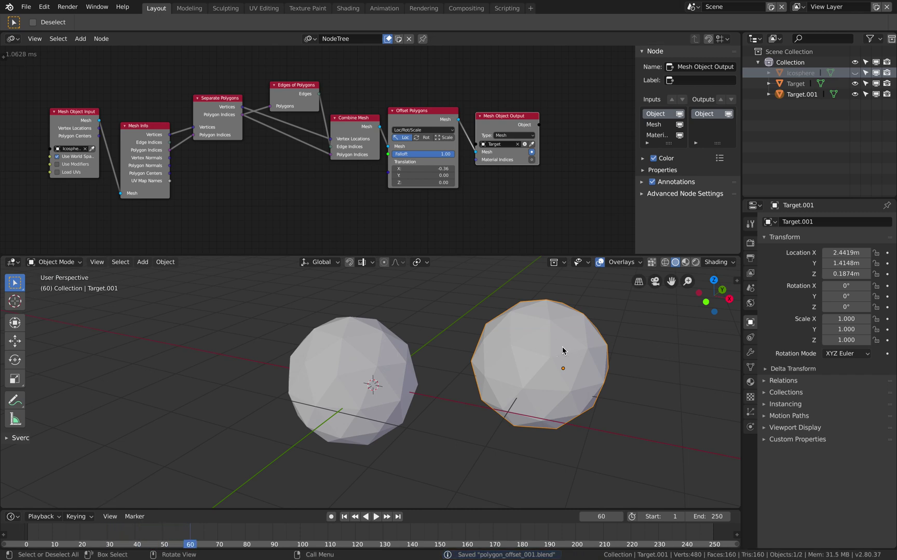
{"action": "key", "text": "ctrl+s"}
{"action": "middle_click_drag", "start_coordinate": [576, 346], "coordinate": [576, 345]}
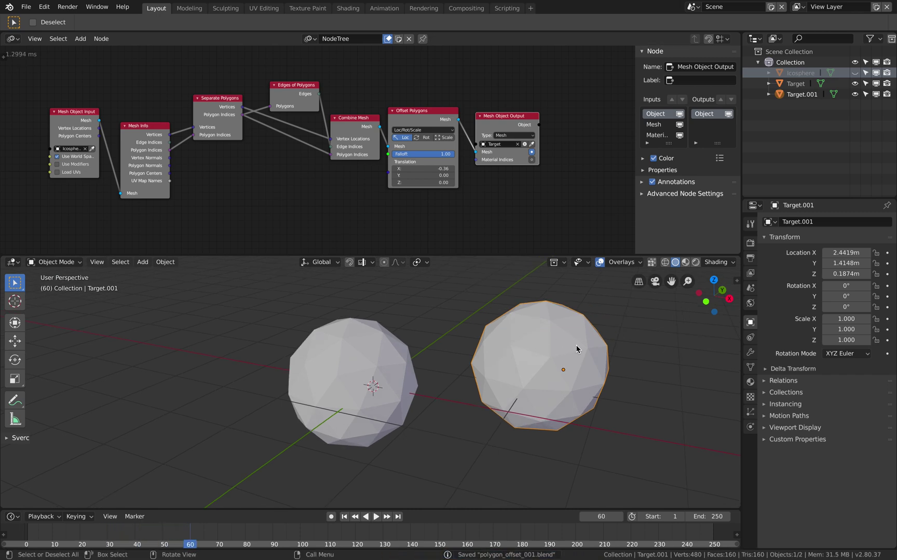
Step: Separate the duplicated sphere Target.001 into individual objects by loose parts
{"action": "key", "text": "F3"}
{"action": "type", "text": "separa"}
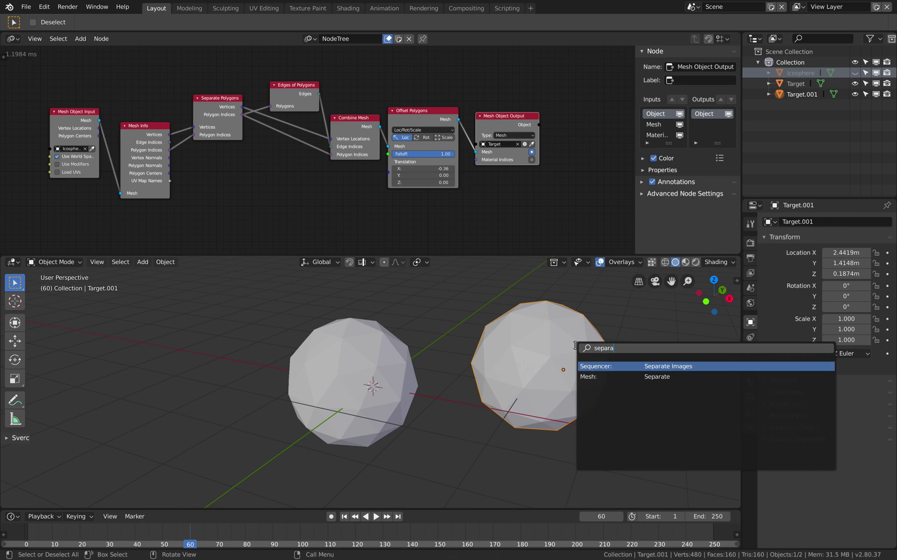
{"action": "key", "text": "Down"}
{"action": "key", "text": "Return"}
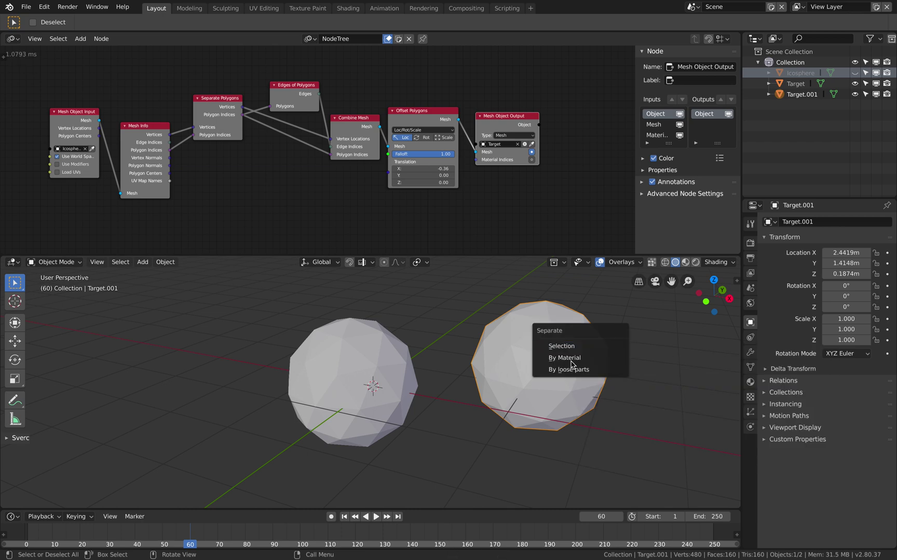
{"action": "left_click", "coordinate": [571, 370]}
Step: Pull several separated triangles away from the duplicated sphere and inspect the separated objects in the scene list
{"action": "left_click", "coordinate": [577, 345]}
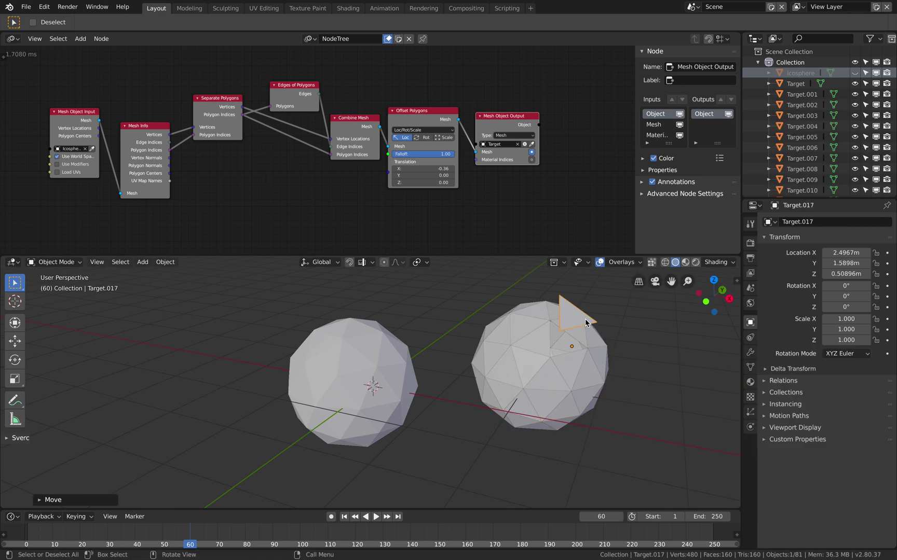
{"action": "left_click_drag", "start_coordinate": [544, 337], "coordinate": [515, 418]}
{"action": "middle_click_drag", "start_coordinate": [570, 358], "coordinate": [544, 346]}
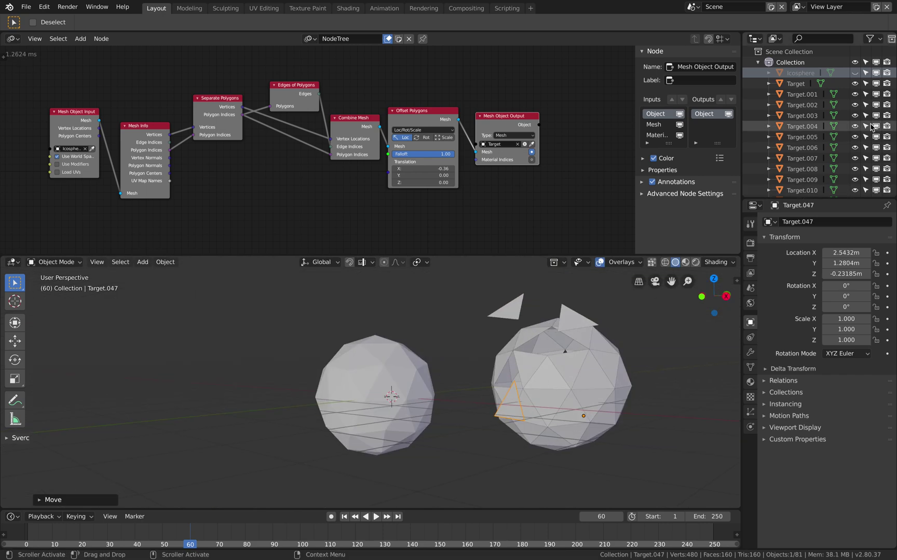
{"action": "scroll", "coordinate": [830, 130], "scroll_direction": "down", "scroll_amount": 10}
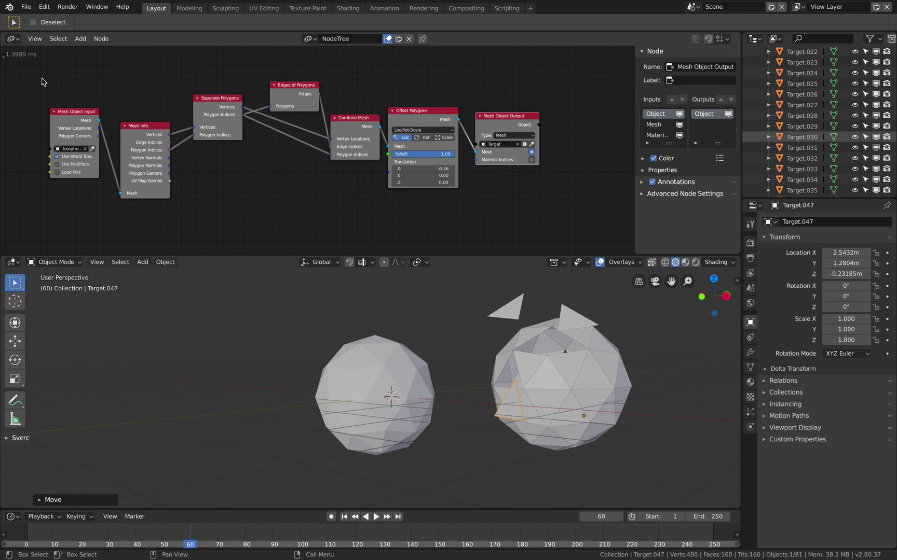
Step: Reopen the recent file polygon_offset_001.blend to discard the separation
{"action": "left_click", "coordinate": [26, 7]}
{"action": "mouse_move", "coordinate": [61, 41]}
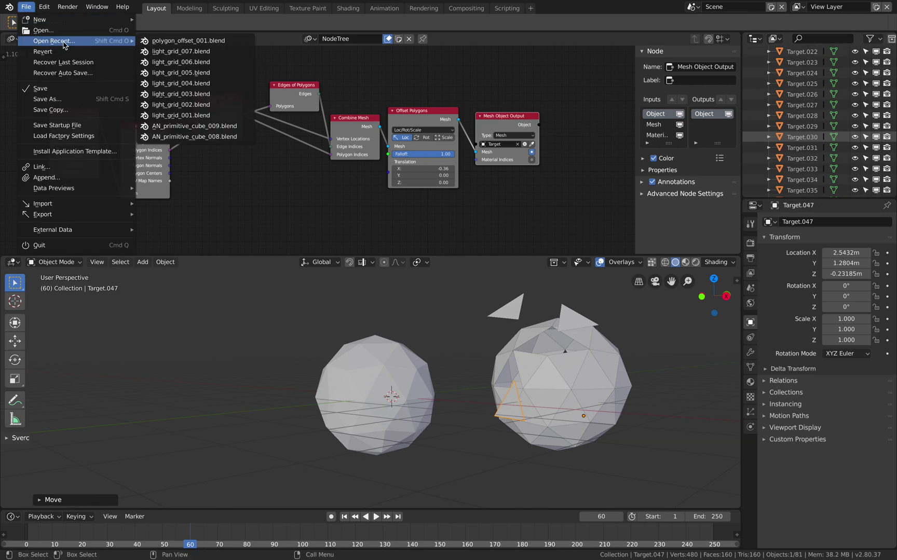
{"action": "left_click", "coordinate": [159, 41]}
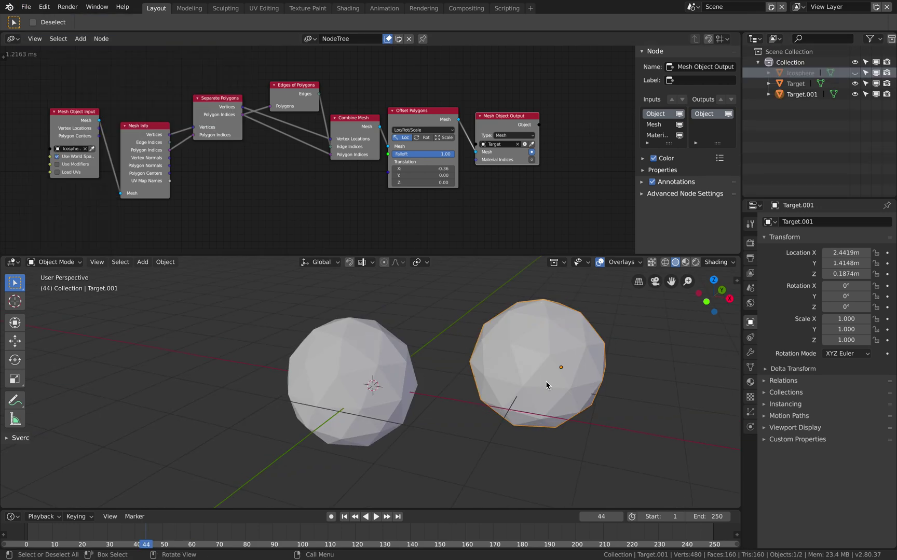
Step: Delete the duplicated sphere Target.001 and save the project as polygon_offset_002.blend
{"action": "key", "text": "Delete"}
{"action": "left_click", "coordinate": [26, 7]}
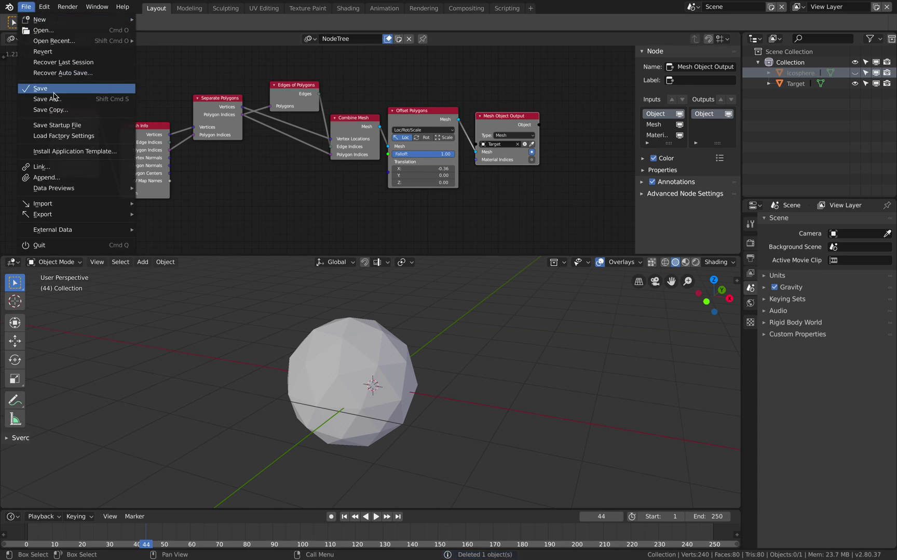
{"action": "left_click", "coordinate": [54, 98]}
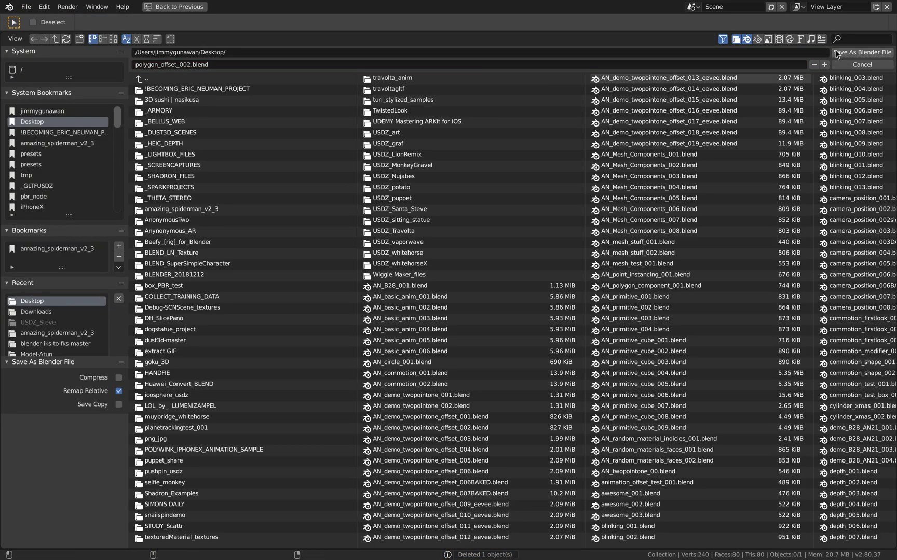
{"action": "left_click", "coordinate": [836, 53]}
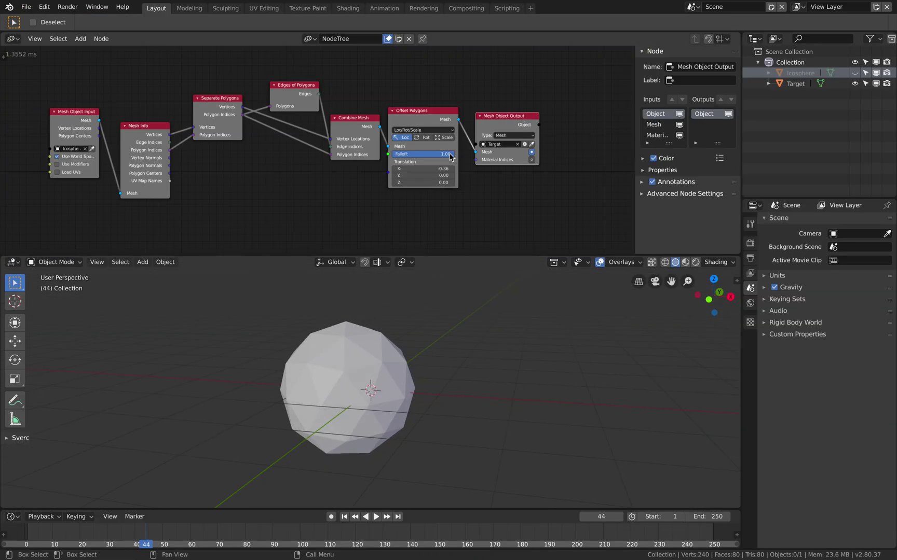
Step: Enable Scale on the Offset Polygons node and reset its Translation to 0 on all axes
{"action": "scroll", "coordinate": [450, 157], "scroll_direction": "up", "scroll_amount": 1}
{"action": "left_click", "coordinate": [465, 136]}
{"action": "key", "text": "BackSpace"}
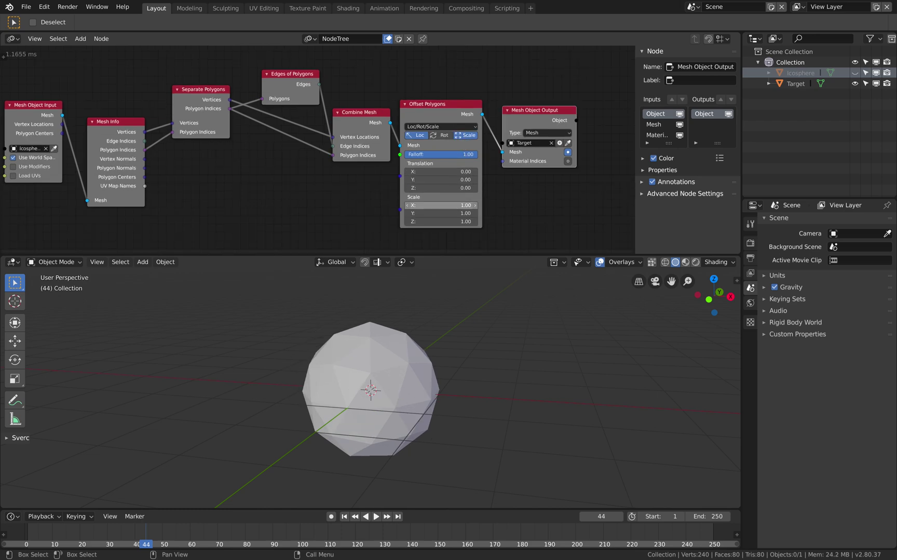
Step: Reduce the Offset Polygons scale to 0.76 on X, Y and Z and save the project
{"action": "mouse_move", "coordinate": [441, 205]}
{"action": "left_mouse_down"}
{"action": "mouse_move", "coordinate": [417, 206]}
{"action": "mouse_move", "coordinate": [446, 205]}
{"action": "left_mouse_up"}
{"action": "middle_click_drag", "start_coordinate": [441, 417], "coordinate": [436, 391]}
{"action": "key", "text": "ctrl+s"}
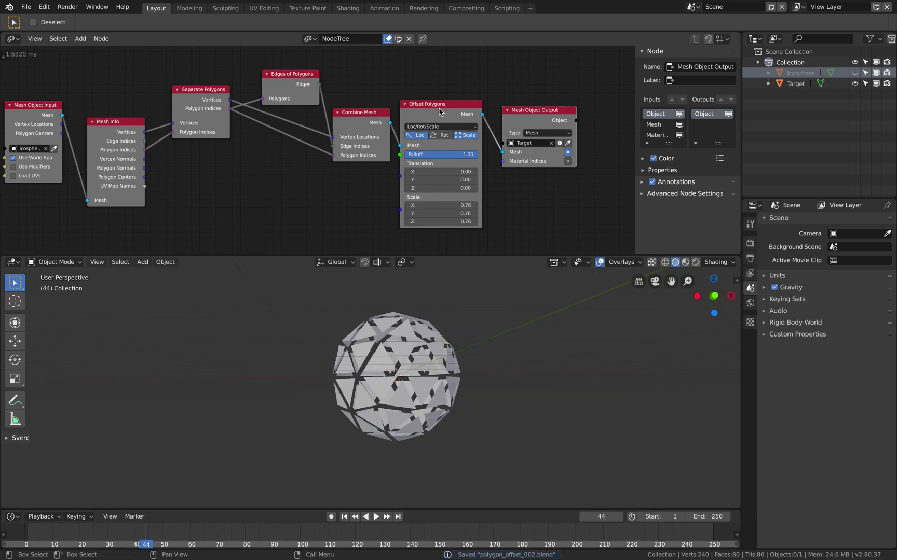
Step: Move the Offset Polygons and Mesh Object Output nodes further away from Combine Mesh
{"action": "left_click_drag", "start_coordinate": [447, 117], "coordinate": [459, 110]}
{"action": "left_click_drag", "start_coordinate": [538, 113], "coordinate": [569, 102]}
{"action": "scroll", "coordinate": [493, 197], "scroll_direction": "up", "scroll_amount": 1}
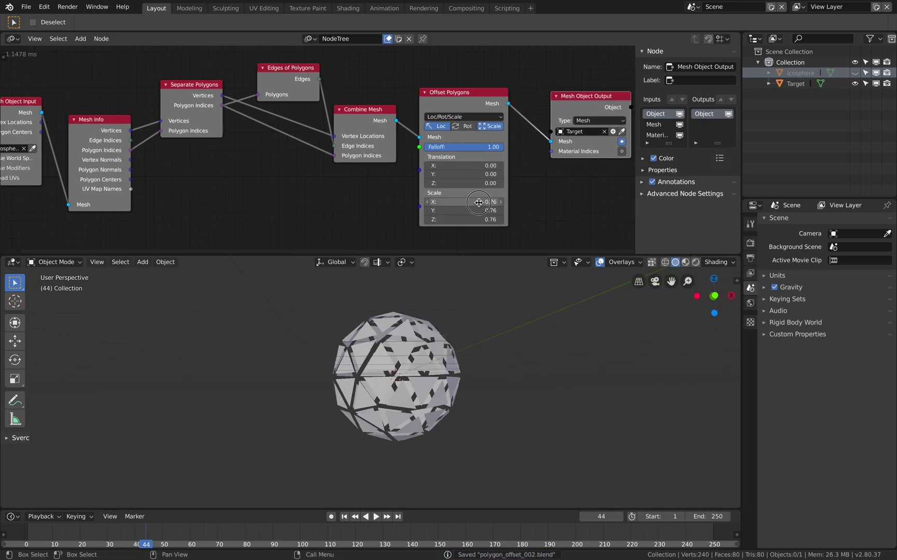
Step: Try a scale of 0.64 on Offset Polygons, set all three axes back to 1 and save the project
{"action": "mouse_move", "coordinate": [475, 201]}
{"action": "left_mouse_down"}
{"action": "mouse_move", "coordinate": [487, 202]}
{"action": "mouse_move", "coordinate": [468, 201]}
{"action": "mouse_move", "coordinate": [474, 220]}
{"action": "left_mouse_up"}
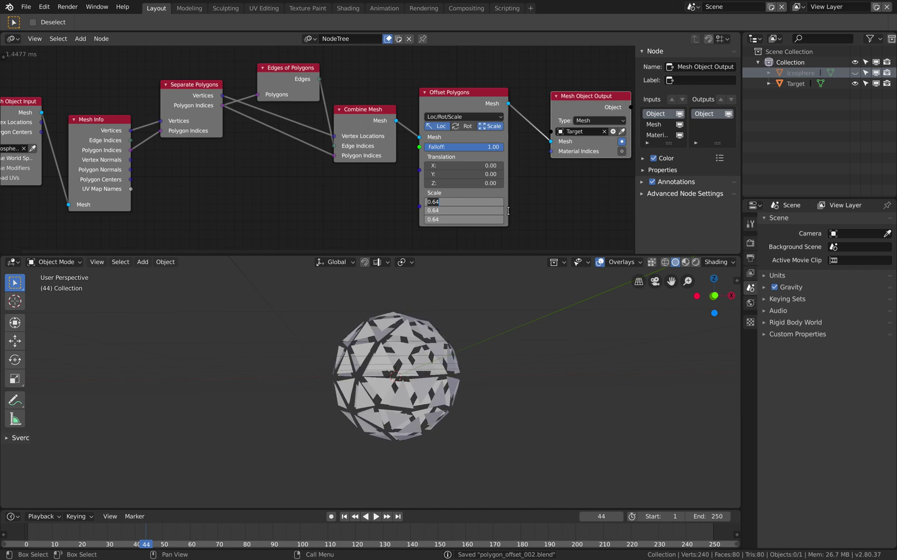
{"action": "type", "text": "1"}
{"action": "key", "text": "Return"}
{"action": "key", "text": "ctrl+s"}
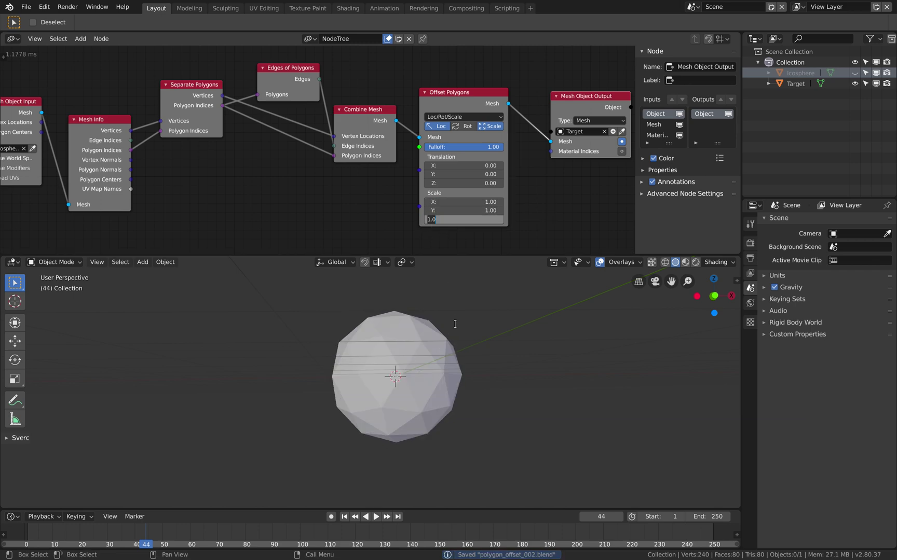
Step: Shift the Offset Polygons node slightly further from Combine Mesh and save the project
{"action": "left_click", "coordinate": [458, 102]}
{"action": "left_click_drag", "start_coordinate": [458, 103], "coordinate": [466, 104]}
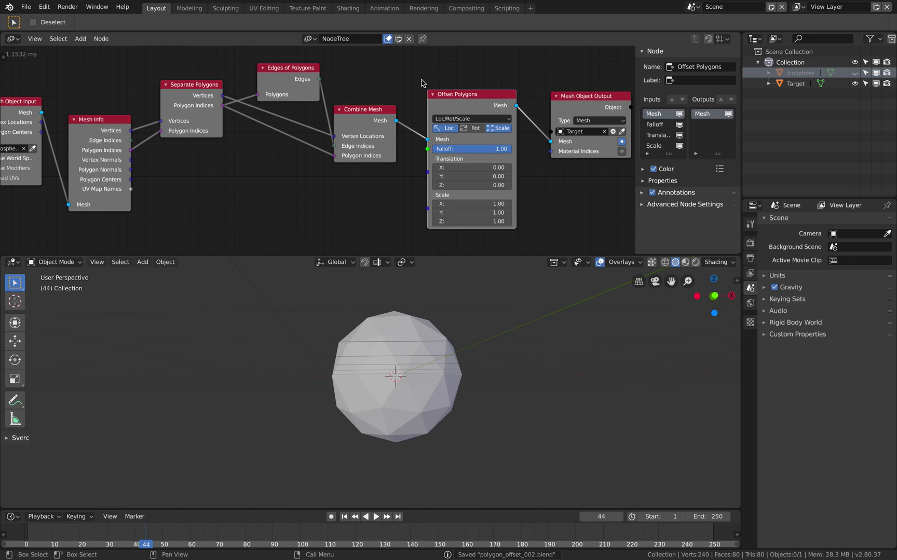
{"action": "middle_click_drag", "start_coordinate": [379, 156], "coordinate": [395, 133]}
{"action": "key", "text": "ctrl+s"}
{"action": "key", "text": "shift+a"}
{"action": "left_click", "coordinate": [299, 166]}
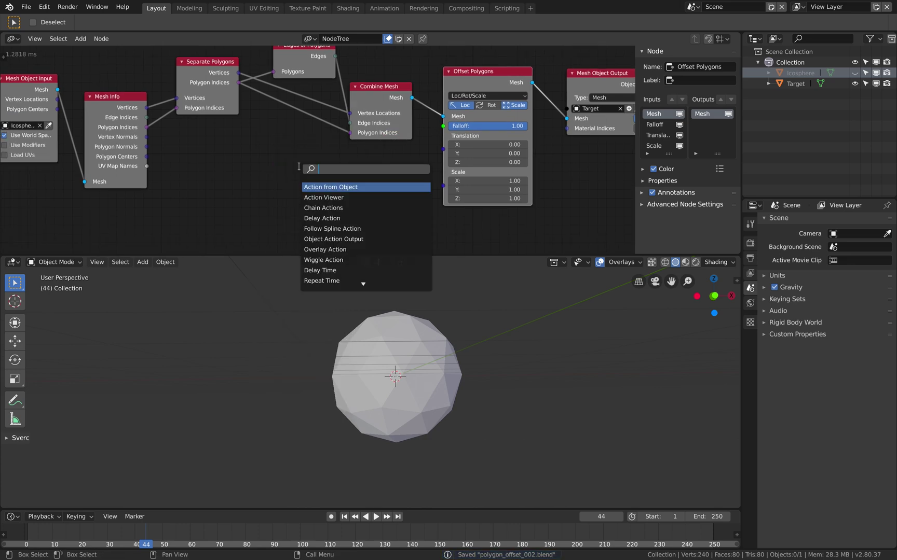
{"action": "type", "text": "offset"}
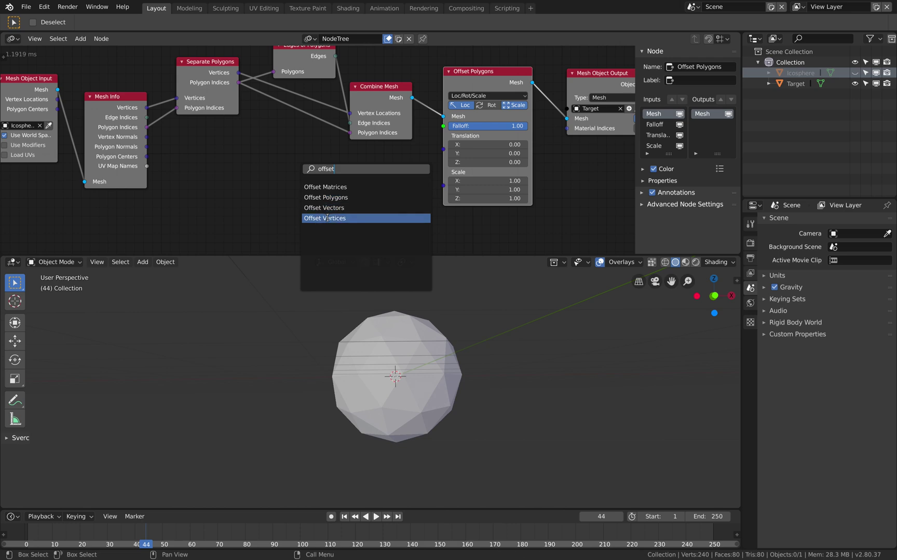
{"action": "left_click", "coordinate": [259, 183]}
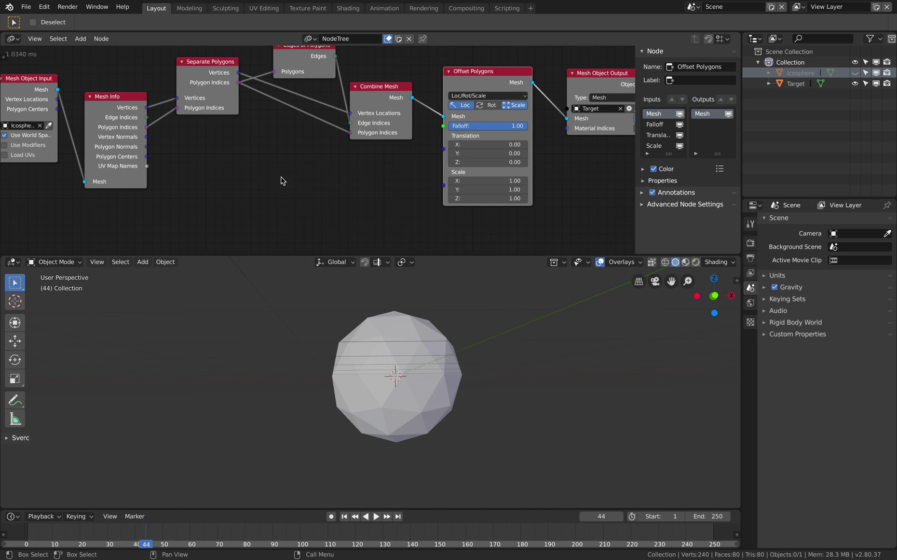
Step: Add a Delay Action node and delete it again
{"action": "middle_click_drag", "start_coordinate": [282, 180], "coordinate": [283, 172]}
{"action": "key", "text": "shift+a"}
{"action": "left_click", "coordinate": [280, 173]}
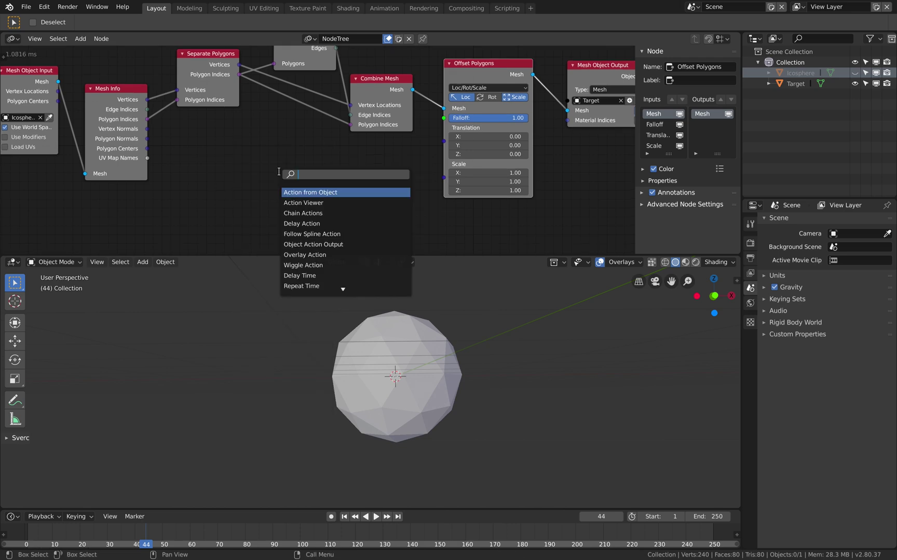
{"action": "type", "text": "delay"}
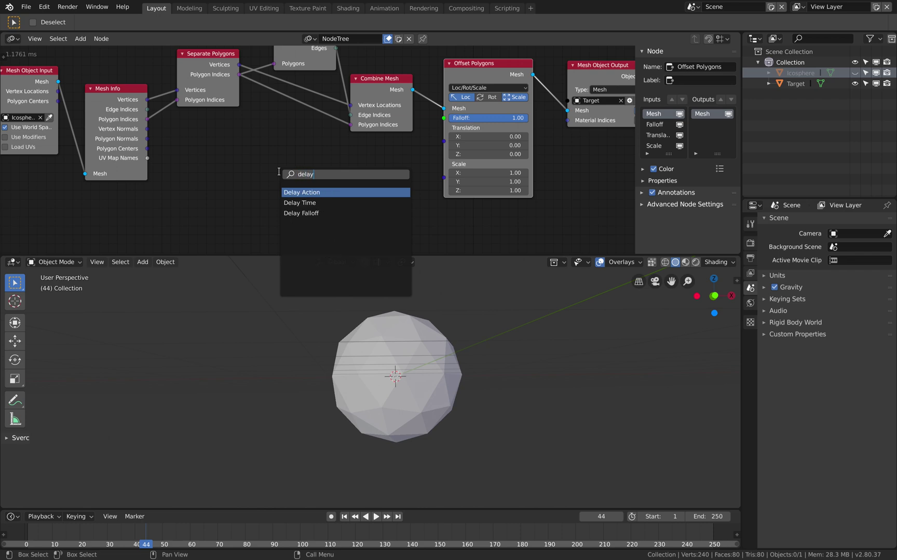
{"action": "key", "text": "Return"}
{"action": "left_click", "coordinate": [322, 163]}
{"action": "key", "text": "x"}
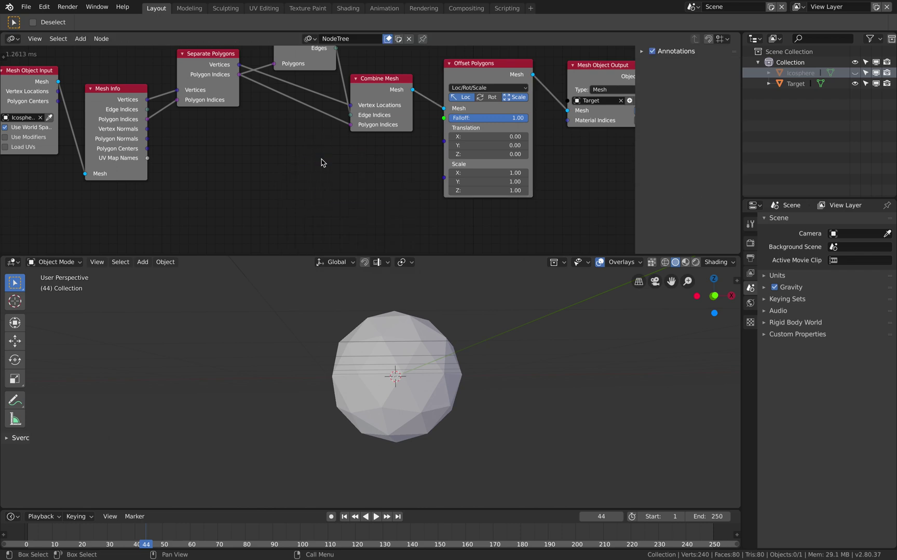
Step: Add a Delay Falloff node below Combine Mesh
{"action": "key", "text": "shift+a"}
{"action": "left_click", "coordinate": [322, 162]}
{"action": "type", "text": "delay o"}
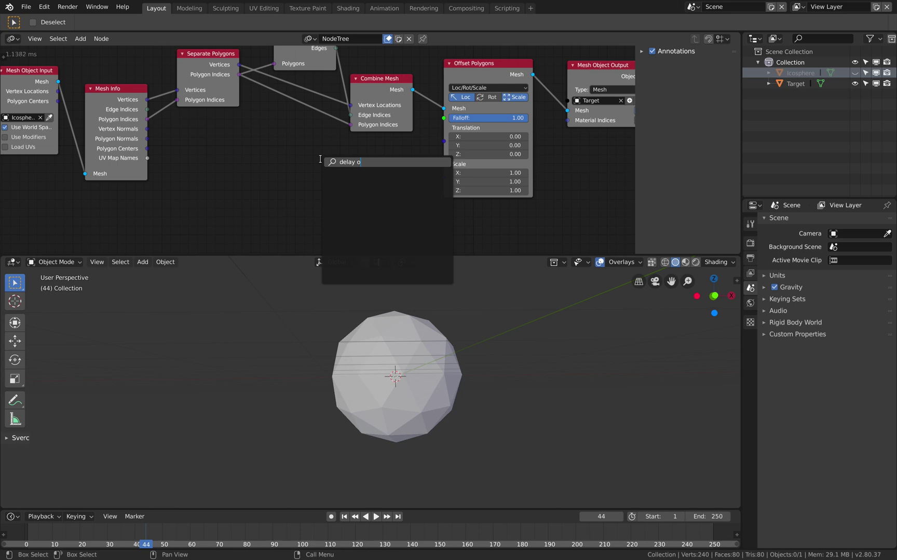
{"action": "key", "text": "BackSpace"}
{"action": "key", "text": "BackSpace"}
{"action": "key", "text": "BackSpace"}
{"action": "key", "text": "BackSpace"}
{"action": "key", "text": "BackSpace"}
{"action": "key", "text": "BackSpace"}
{"action": "key", "text": "BackSpace"}
{"action": "type", "text": "offset"}
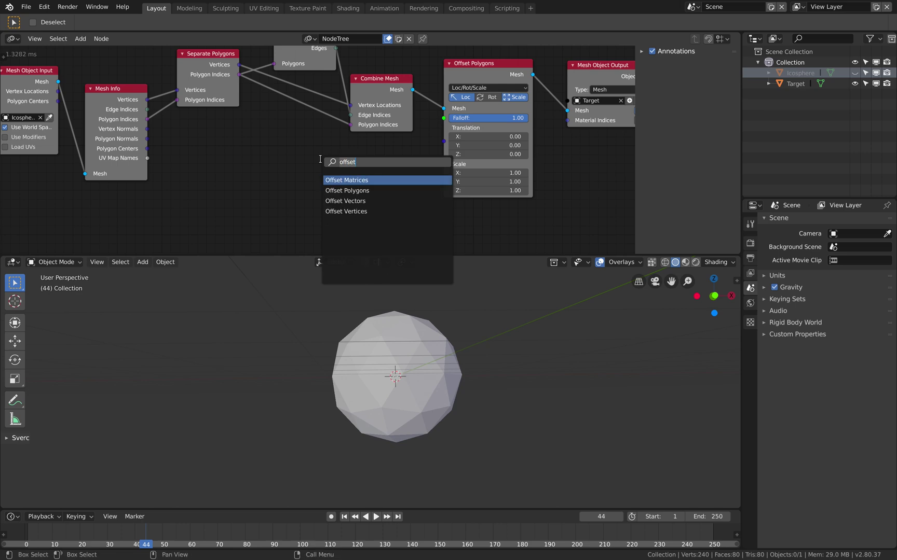
{"action": "type", "text": "delay fa"}
{"action": "key", "text": "Return"}
{"action": "left_click", "coordinate": [320, 159]}
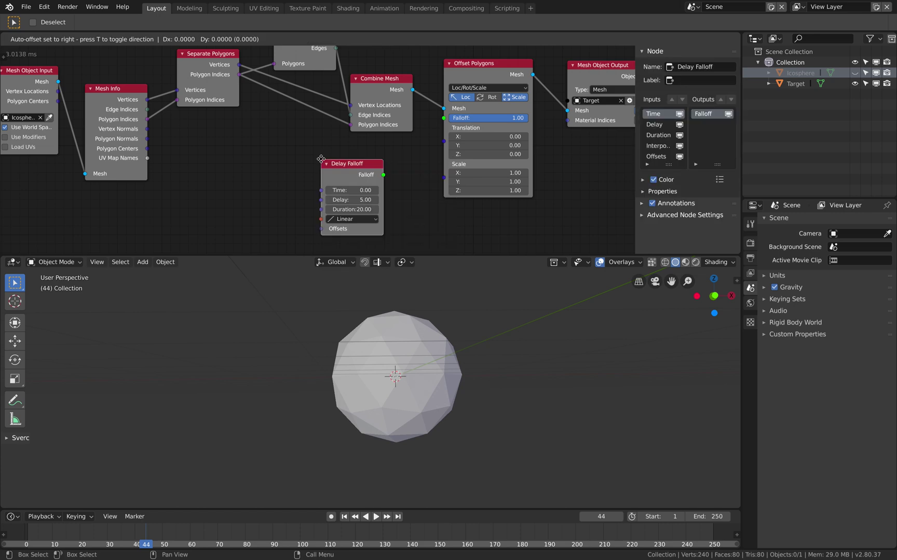
Step: Link the Delay Falloff output to the Falloff input of Offset Polygons and move Delay Falloff closer to it
{"action": "left_click_drag", "start_coordinate": [385, 177], "coordinate": [443, 122]}
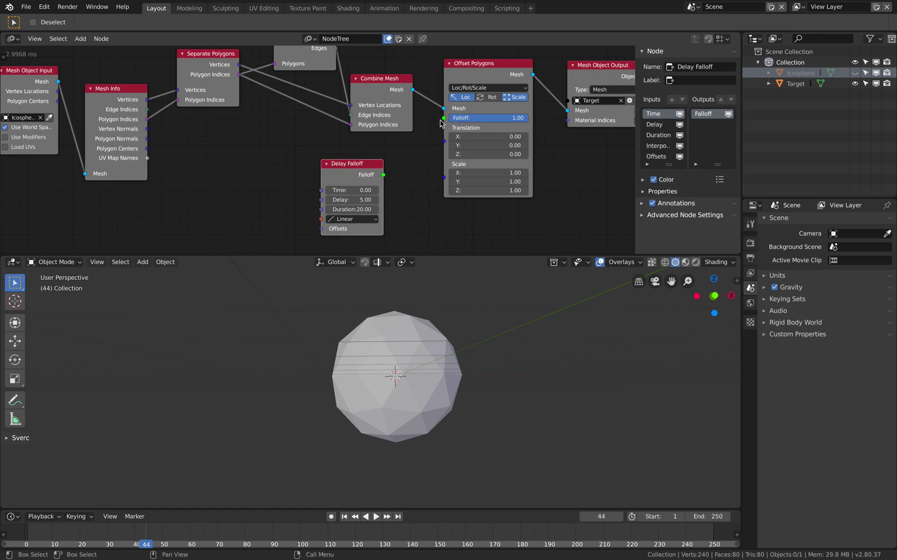
{"action": "left_click_drag", "start_coordinate": [384, 175], "coordinate": [385, 176]}
{"action": "left_click_drag", "start_coordinate": [365, 166], "coordinate": [370, 163]}
{"action": "key", "text": "shift+a"}
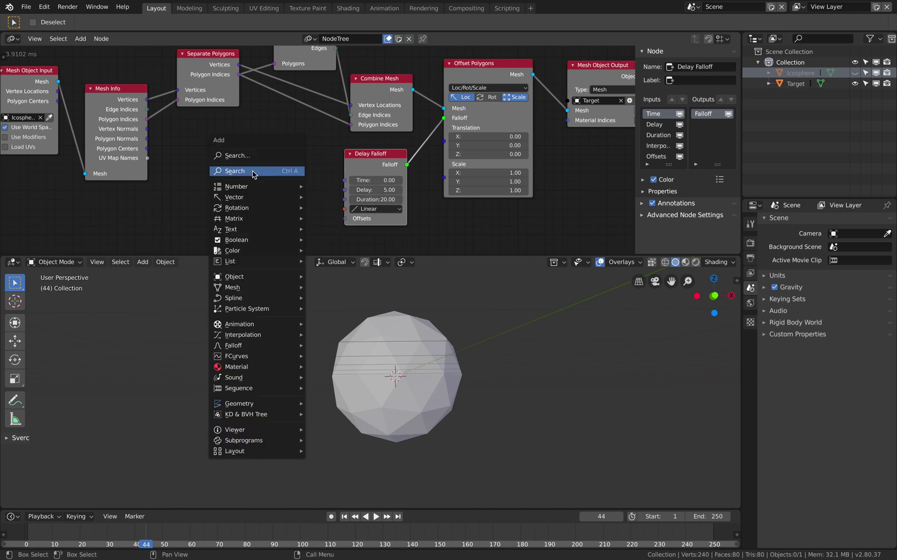
{"action": "left_click", "coordinate": [252, 174]}
{"action": "type", "text": "delay"}
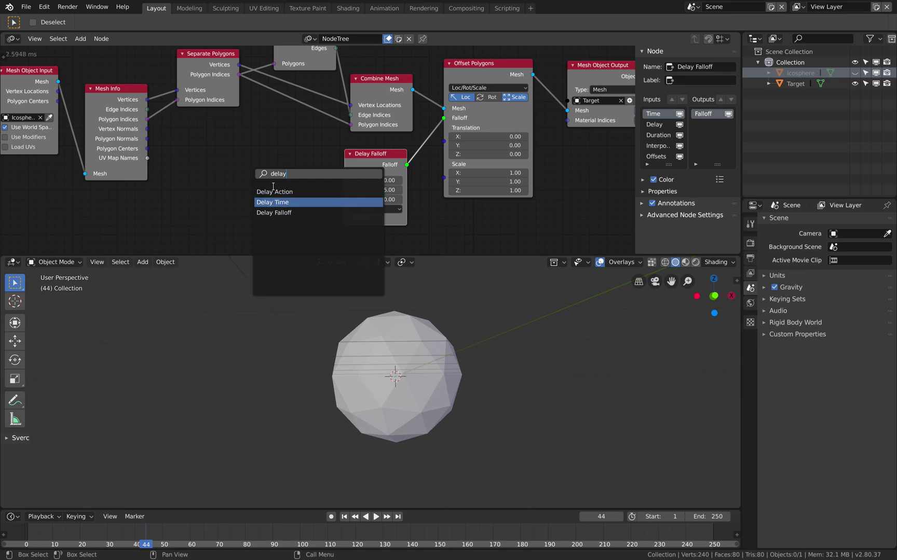
{"action": "key", "text": "Escape"}
Step: Add a Time Info node, link its Frame output to the Delay Falloff Time input and save the project
{"action": "middle_click_drag", "start_coordinate": [259, 158], "coordinate": [269, 152]}
{"action": "key", "text": "shift+a"}
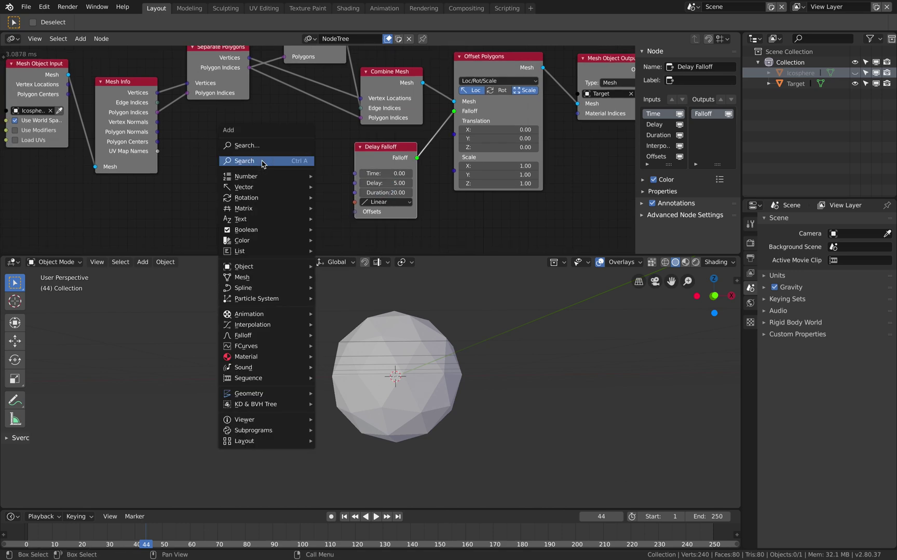
{"action": "left_click", "coordinate": [262, 163]}
{"action": "type", "text": "fra"}
{"action": "left_click", "coordinate": [278, 192]}
{"action": "left_click", "coordinate": [294, 188]}
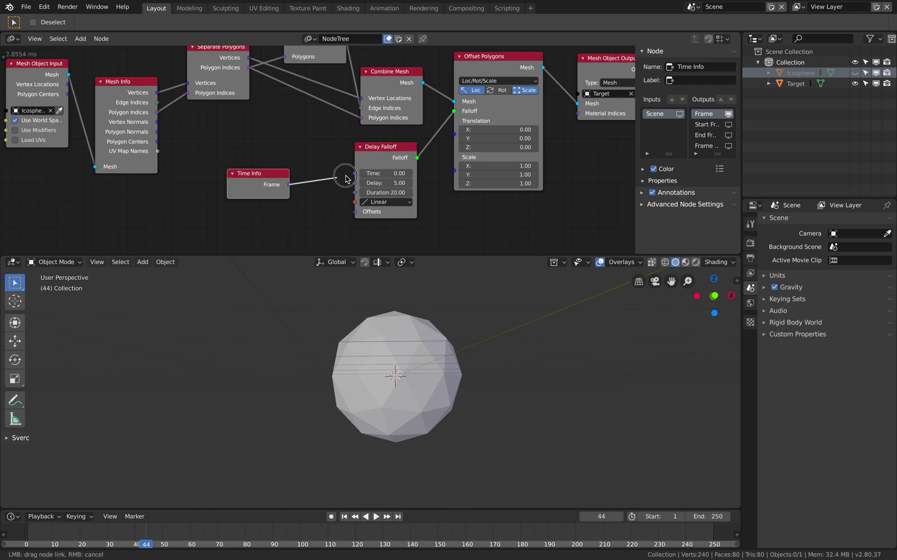
{"action": "left_click_drag", "start_coordinate": [356, 177], "coordinate": [355, 174]}
{"action": "key", "text": "ctrl+s"}
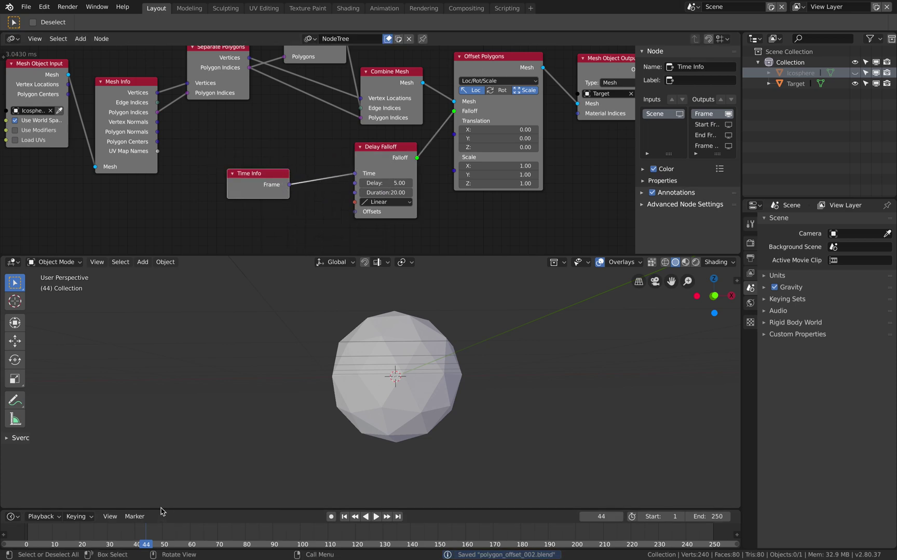
Step: Enlarge the timeline area and scrub the animation to frame 101 and back to frame 89
{"action": "left_click_drag", "start_coordinate": [162, 509], "coordinate": [162, 469]}
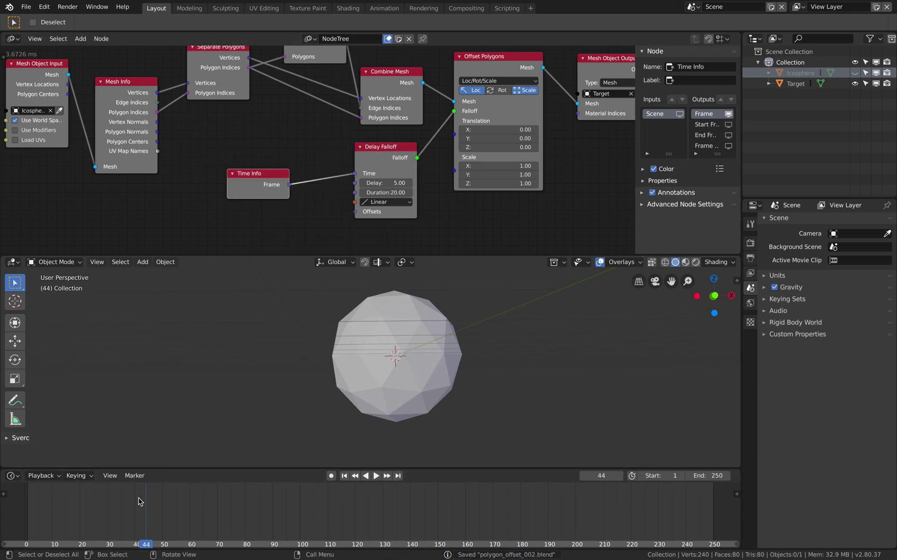
{"action": "right_click_drag", "start_coordinate": [81, 513], "coordinate": [303, 487]}
{"action": "scroll", "coordinate": [358, 361], "scroll_direction": "down", "scroll_amount": 1}
{"action": "middle_click_drag", "start_coordinate": [358, 360], "coordinate": [445, 361]}
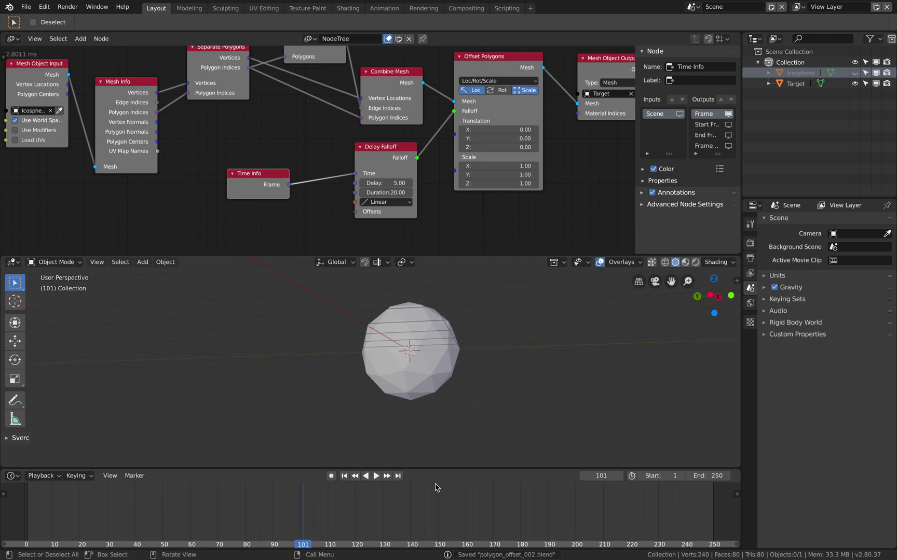
{"action": "right_click_drag", "start_coordinate": [268, 494], "coordinate": [270, 491]}
Step: Set the Offset Polygons scale to 0 on X, Y and Z and orbit around the sphere
{"action": "left_click_drag", "start_coordinate": [494, 165], "coordinate": [493, 184]}
{"action": "type", "text": "0"}
{"action": "key", "text": "Return"}
{"action": "middle_click_drag", "start_coordinate": [276, 414], "coordinate": [238, 426]}
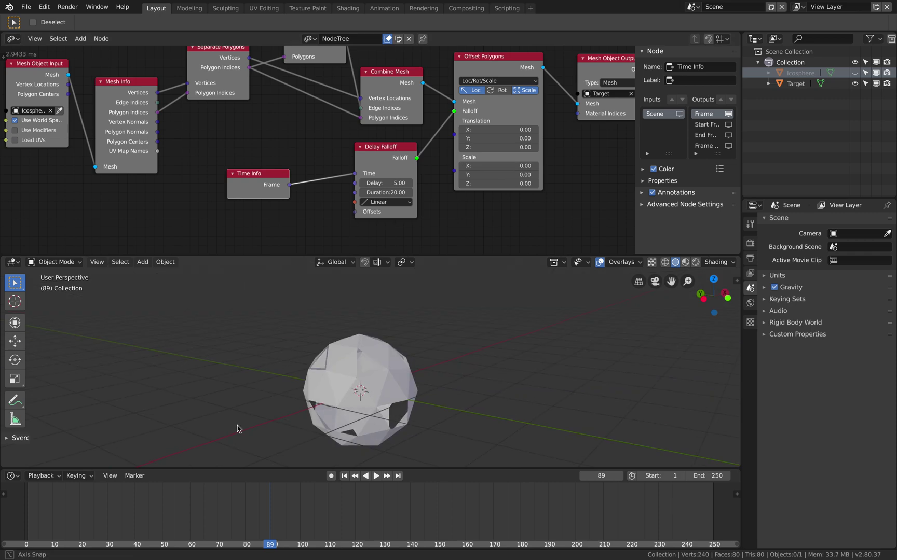
Step: Scrub the timeline from the early frames up to frame 254 to check the polygon scaling animation
{"action": "right_click_drag", "start_coordinate": [47, 500], "coordinate": [70, 496]}
{"action": "right_click_drag", "start_coordinate": [215, 501], "coordinate": [520, 491]}
{"action": "scroll", "coordinate": [497, 510], "scroll_direction": "down", "scroll_amount": 2}
{"action": "scroll", "coordinate": [496, 514], "scroll_direction": "down", "scroll_amount": 2}
{"action": "left_click", "coordinate": [577, 505]}
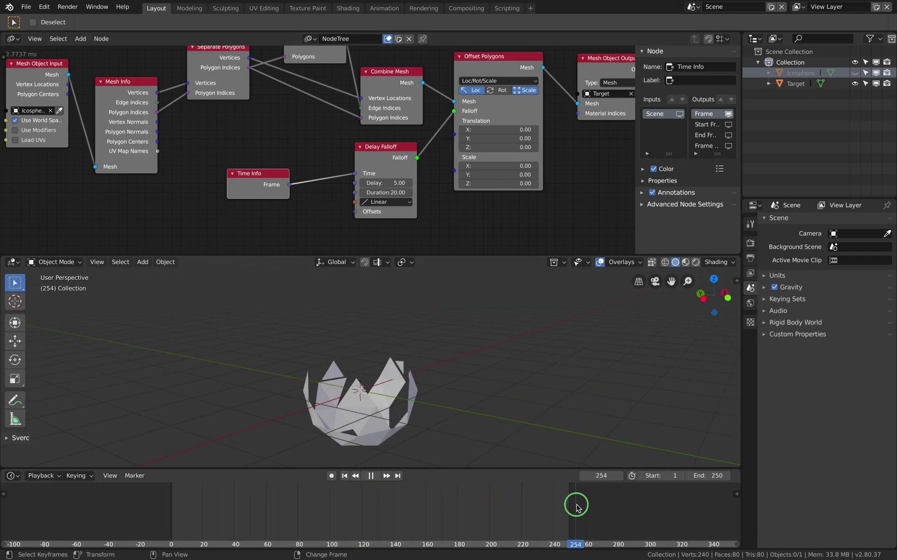
Step: Stop the playback at frame 87 and set the scene's end frame to 1000
{"action": "left_click", "coordinate": [412, 500]}
{"action": "scroll", "coordinate": [325, 539], "scroll_direction": "down", "scroll_amount": 2}
{"action": "key", "text": "space"}
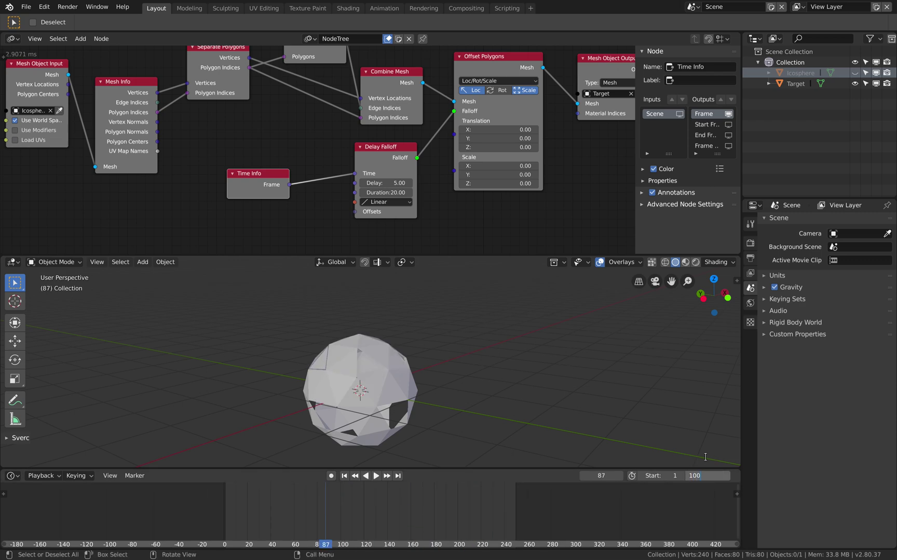
{"action": "type", "text": "0"}
{"action": "key", "text": "Return"}
{"action": "scroll", "coordinate": [558, 387], "scroll_direction": "down", "scroll_amount": 2}
{"action": "middle_click_drag", "start_coordinate": [546, 508], "coordinate": [410, 520]}
{"action": "scroll", "coordinate": [409, 520], "scroll_direction": "down", "scroll_amount": 7}
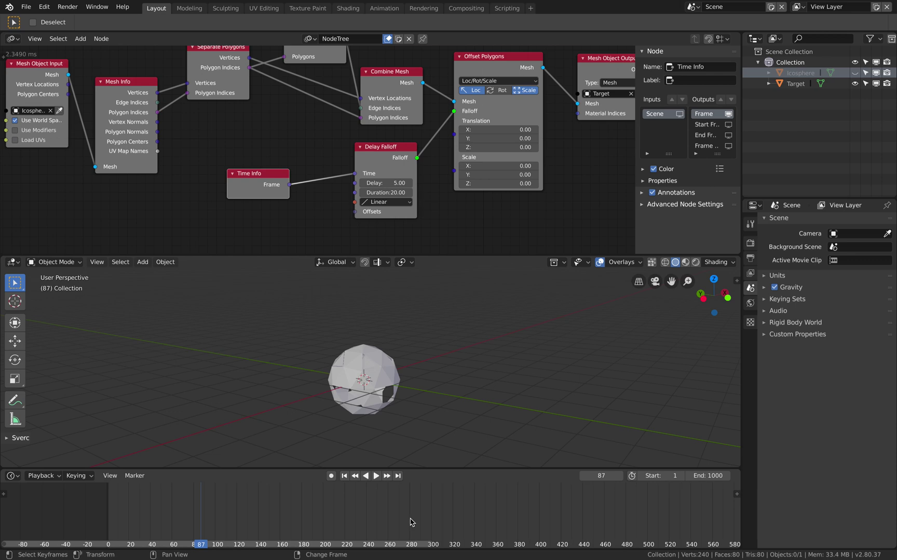
Step: Scrub the animation to frame 372 and back to frame 102, and save the project
{"action": "right_click_drag", "start_coordinate": [332, 521], "coordinate": [445, 486]}
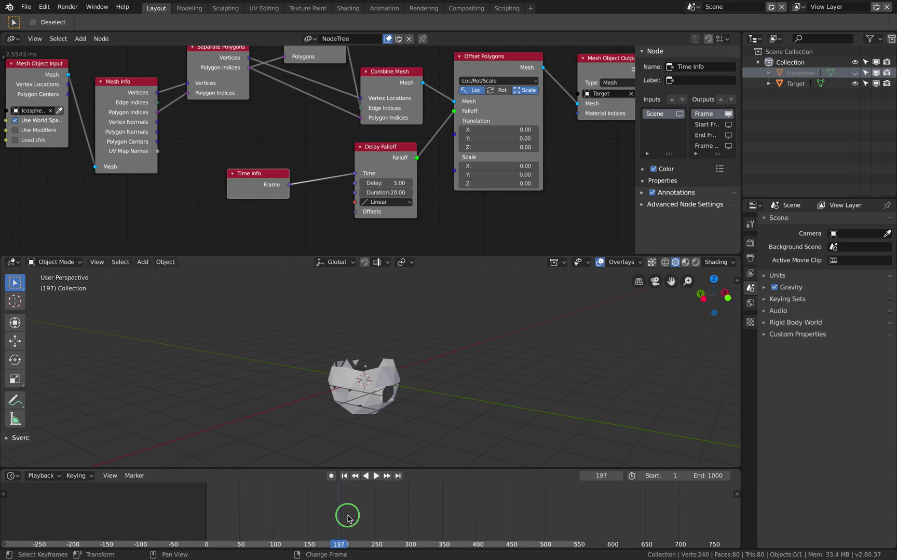
{"action": "left_click_drag", "start_coordinate": [521, 500], "coordinate": [334, 506]}
{"action": "right_click_drag", "start_coordinate": [335, 503], "coordinate": [417, 493]}
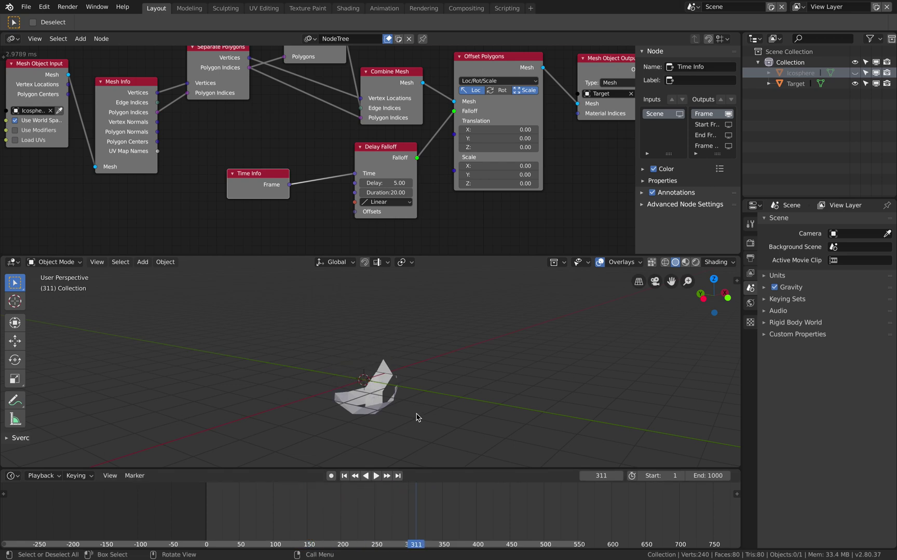
{"action": "middle_click_drag", "start_coordinate": [417, 416], "coordinate": [432, 393], "text": "shift"}
{"action": "scroll", "coordinate": [432, 394], "scroll_direction": "up", "scroll_amount": 3}
{"action": "right_click_drag", "start_coordinate": [491, 502], "coordinate": [458, 502]}
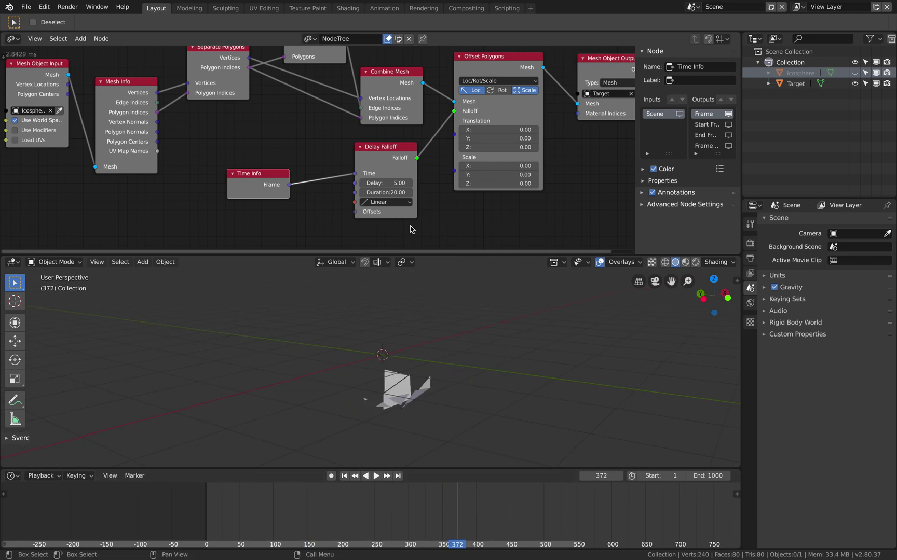
{"action": "mouse_move", "coordinate": [275, 492]}
{"action": "right_mouse_down"}
{"action": "mouse_move", "coordinate": [245, 490]}
{"action": "mouse_move", "coordinate": [428, 546]}
{"action": "mouse_move", "coordinate": [567, 531]}
{"action": "mouse_move", "coordinate": [275, 485]}
{"action": "right_mouse_up"}
{"action": "key", "text": "ctrl+s"}
Step: Set the Delay Falloff interpolation to Back with both easing options enabled and scrub the timeline to check it
{"action": "middle_click_drag", "start_coordinate": [335, 191], "coordinate": [283, 117]}
{"action": "scroll", "coordinate": [313, 154], "scroll_direction": "up", "scroll_amount": 3}
{"action": "scroll", "coordinate": [387, 145], "scroll_direction": "up", "scroll_amount": 1}
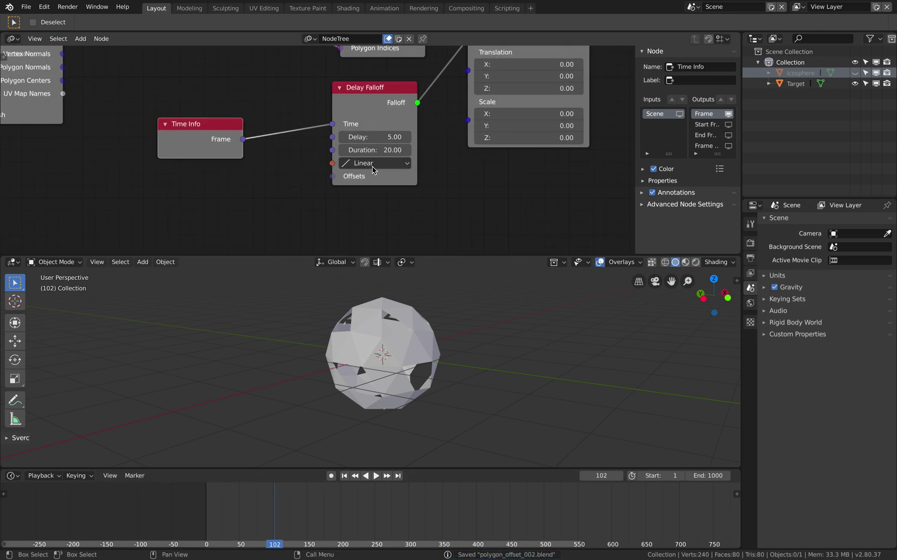
{"action": "left_click", "coordinate": [372, 167]}
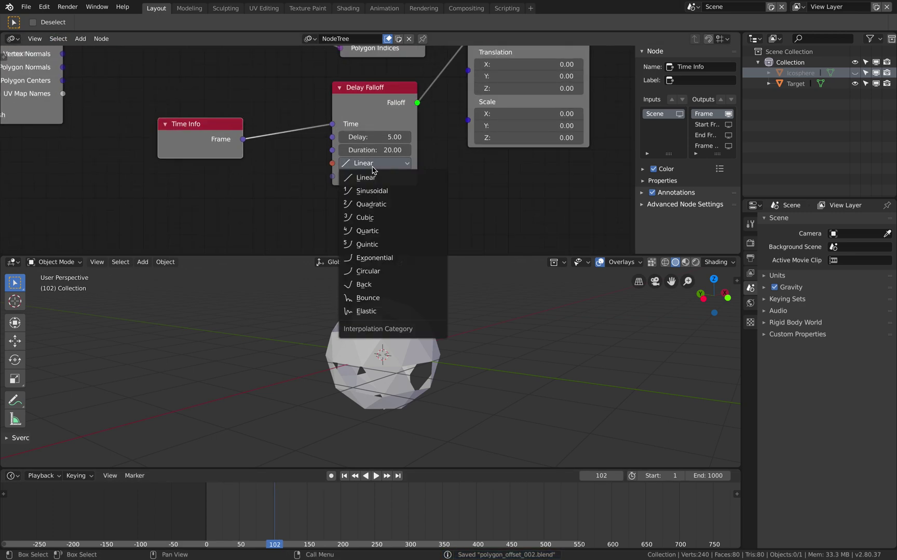
{"action": "left_click", "coordinate": [383, 287]}
{"action": "left_click_drag", "start_coordinate": [222, 505], "coordinate": [346, 501]}
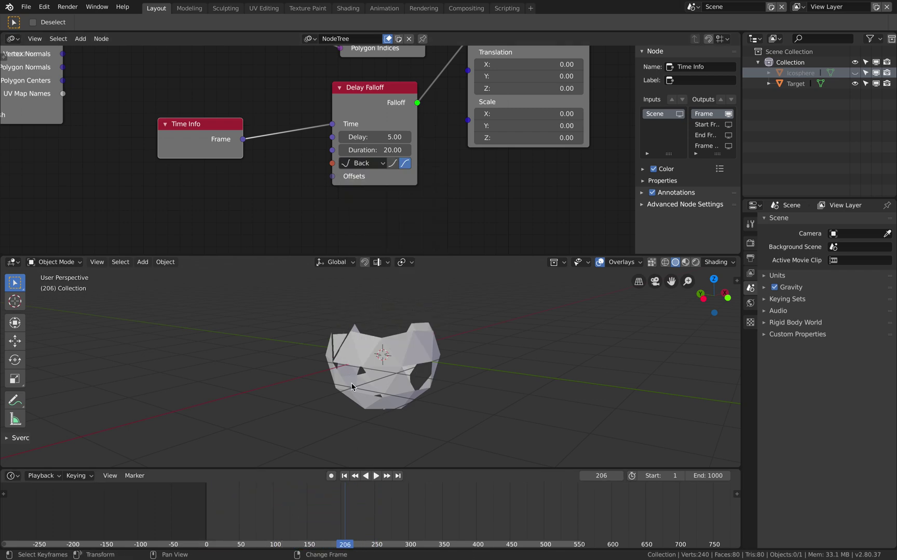
{"action": "left_click", "coordinate": [396, 164]}
{"action": "left_click_drag", "start_coordinate": [201, 511], "coordinate": [307, 503]}
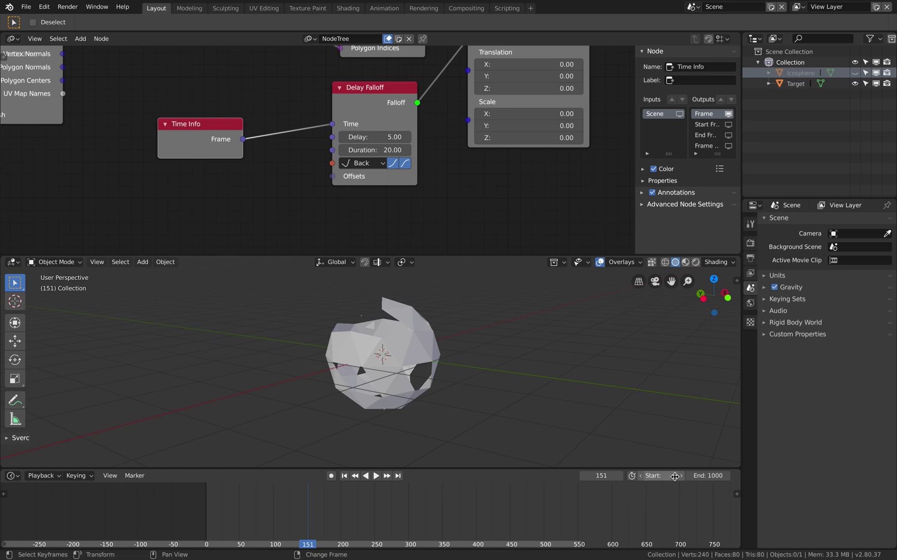
Step: Play the animation from frame 151 to frame 252 and save the project
{"action": "key", "text": "space"}
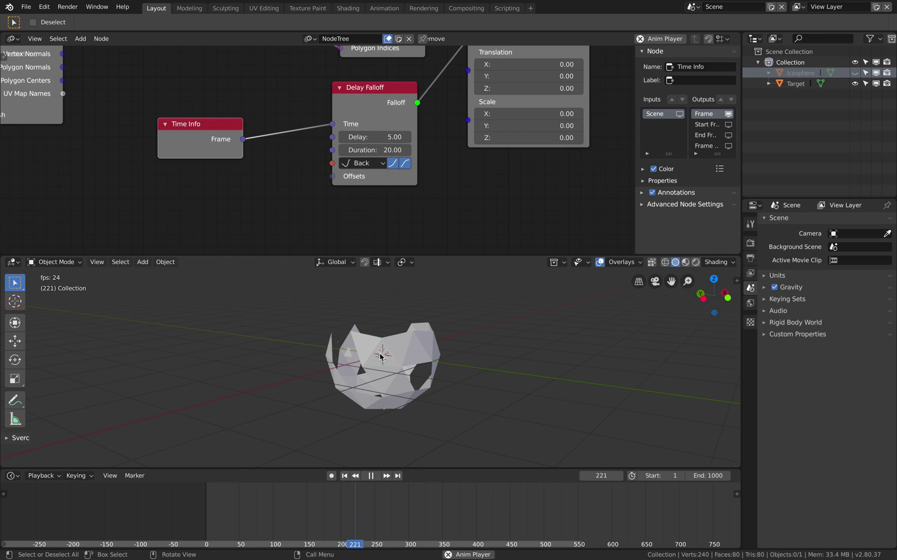
{"action": "key", "text": "space"}
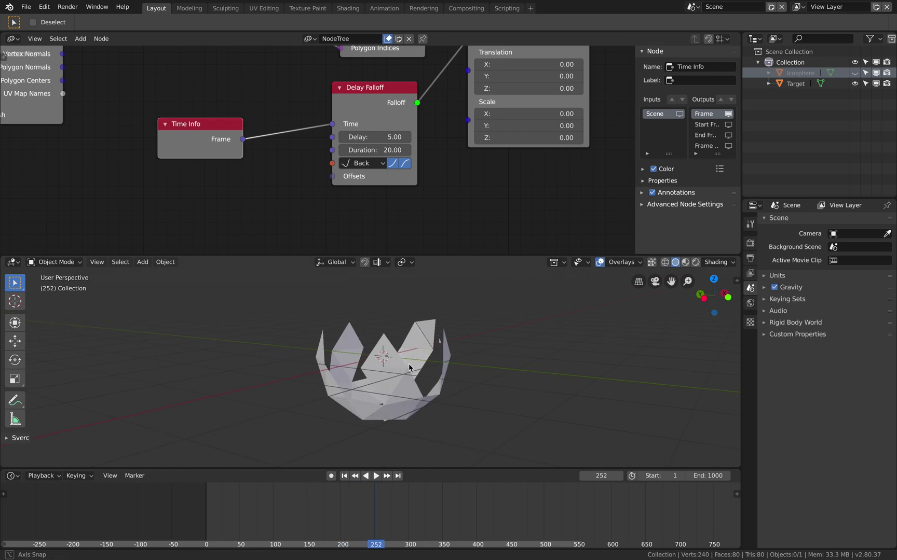
{"action": "key", "text": "ctrl+s"}
Step: Nudge the Delay Falloff node and add a Random Number node below the Time Info node
{"action": "left_click_drag", "start_coordinate": [371, 87], "coordinate": [373, 92]}
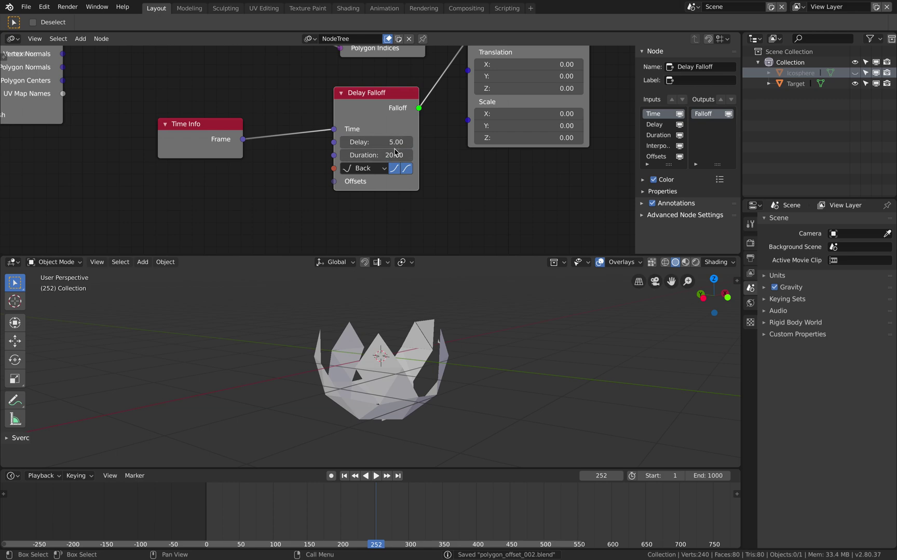
{"action": "middle_click_drag", "start_coordinate": [217, 193], "coordinate": [224, 178]}
{"action": "key", "text": "shift+a"}
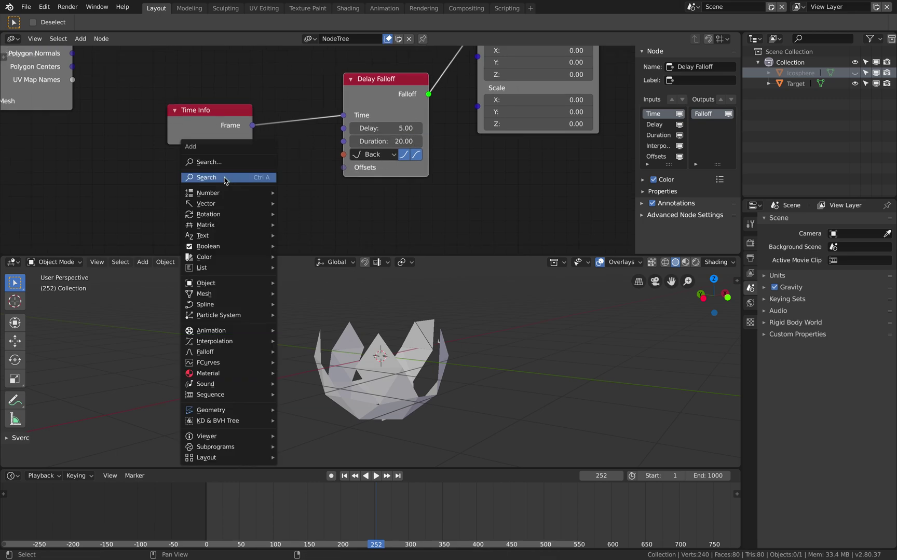
{"action": "left_click", "coordinate": [224, 178]}
{"action": "type", "text": "random n"}
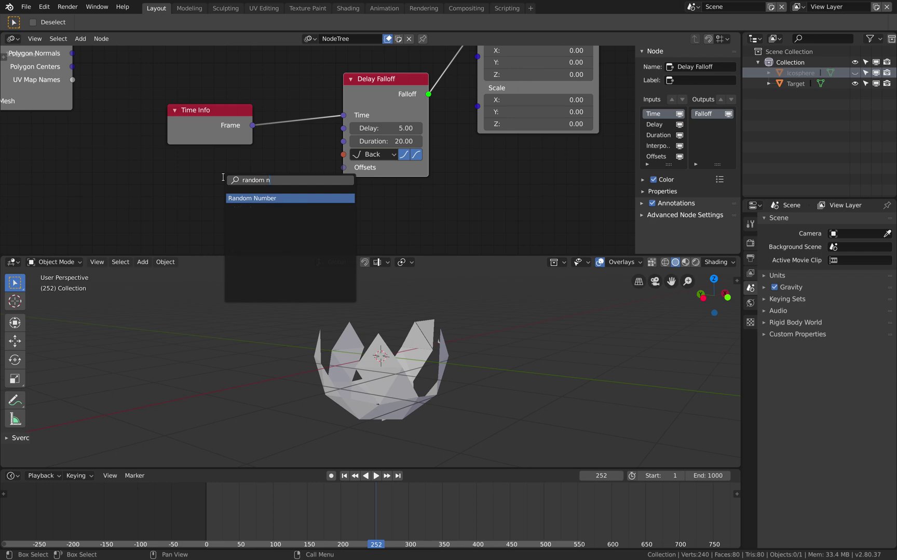
{"action": "key", "text": "Return"}
{"action": "left_click", "coordinate": [188, 168]}
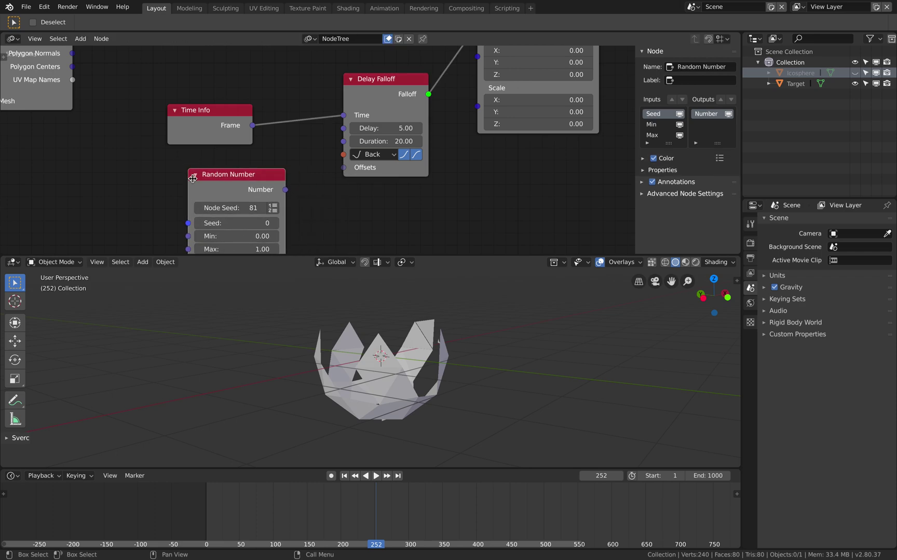
Step: Switch the Random Number node to list output, link Numbers to the Delay Falloff Offsets input and save the project
{"action": "middle_click_drag", "start_coordinate": [229, 199], "coordinate": [239, 170]}
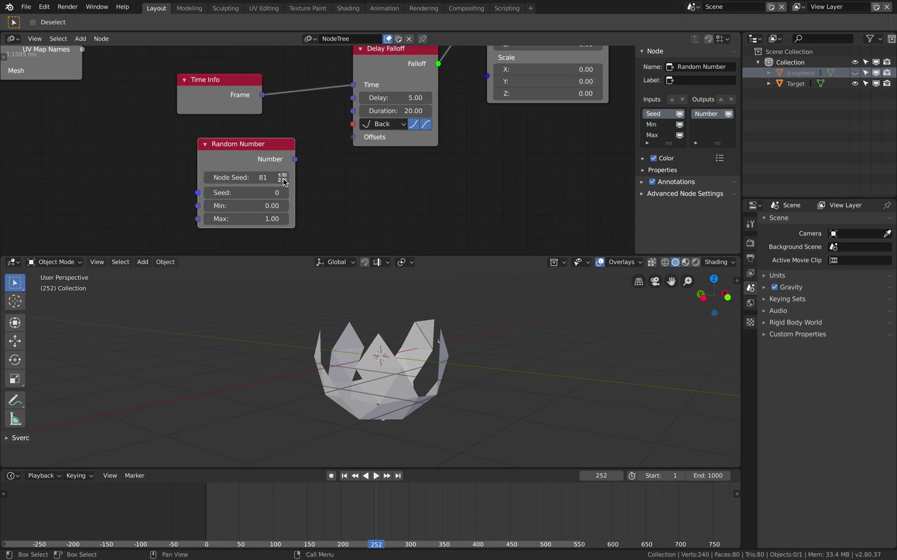
{"action": "left_click", "coordinate": [283, 178]}
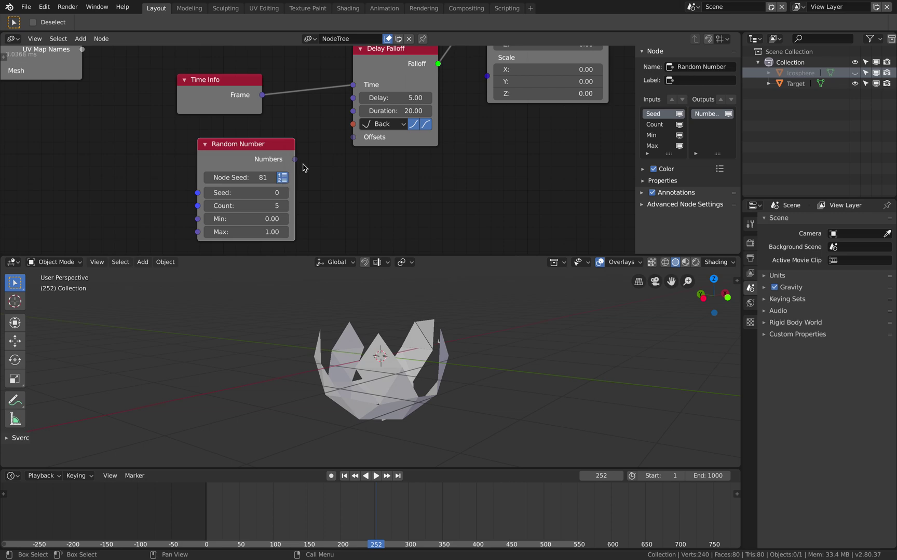
{"action": "left_click_drag", "start_coordinate": [295, 159], "coordinate": [343, 143]}
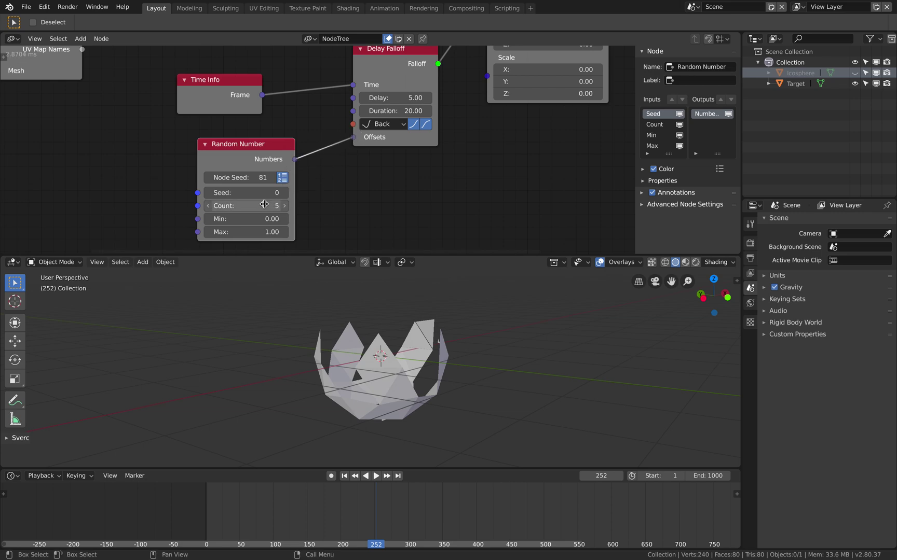
{"action": "scroll", "coordinate": [180, 152], "scroll_direction": "down", "scroll_amount": 1}
{"action": "middle_click_drag", "start_coordinate": [128, 144], "coordinate": [221, 178]}
{"action": "key", "text": "ctrl+s"}
Step: Link the Separate Polygons Polygon Indices output to the Random Number Count input through a Get Length node
{"action": "scroll", "coordinate": [226, 166], "scroll_direction": "down", "scroll_amount": 1}
{"action": "scroll", "coordinate": [221, 178], "scroll_direction": "down", "scroll_amount": 1}
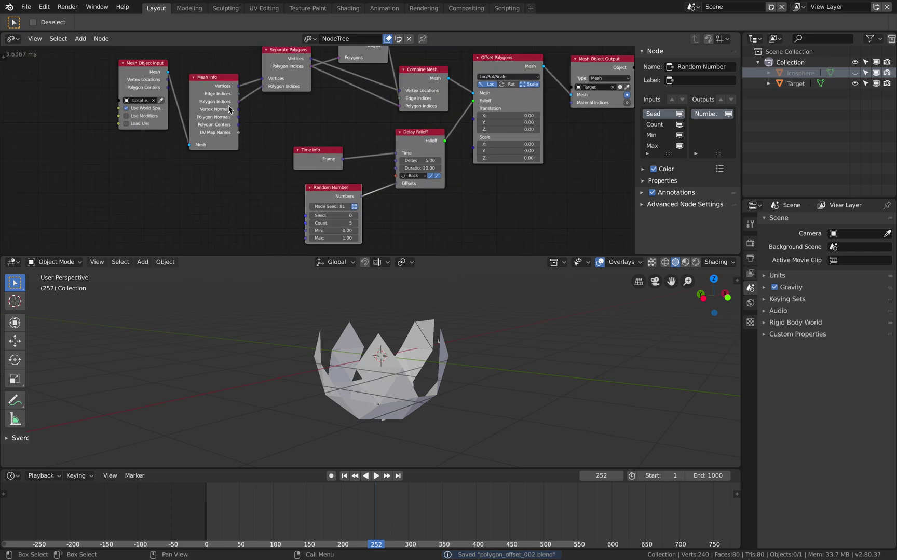
{"action": "left_click_drag", "start_coordinate": [240, 103], "coordinate": [270, 175]}
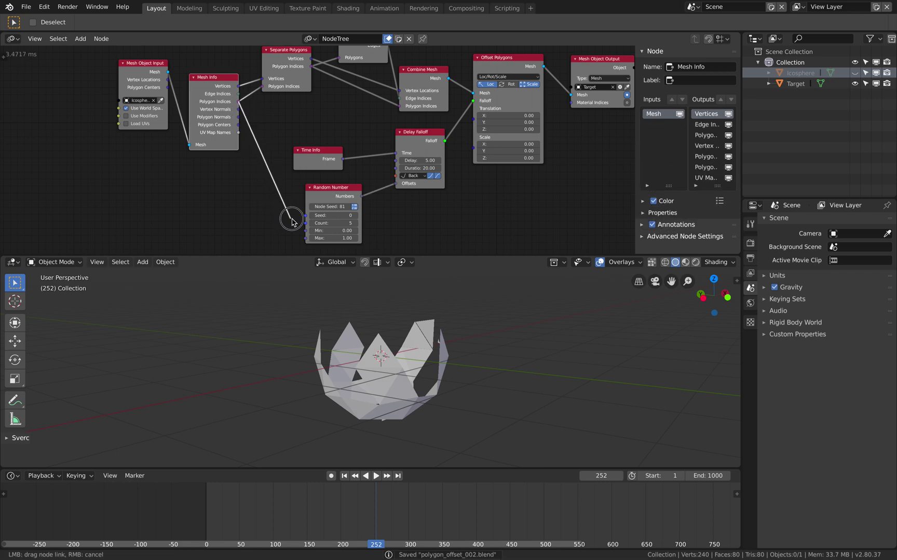
{"action": "left_click_drag", "start_coordinate": [293, 222], "coordinate": [299, 224]}
{"action": "left_click_drag", "start_coordinate": [312, 66], "coordinate": [266, 187]}
{"action": "left_click_drag", "start_coordinate": [307, 224], "coordinate": [307, 224]}
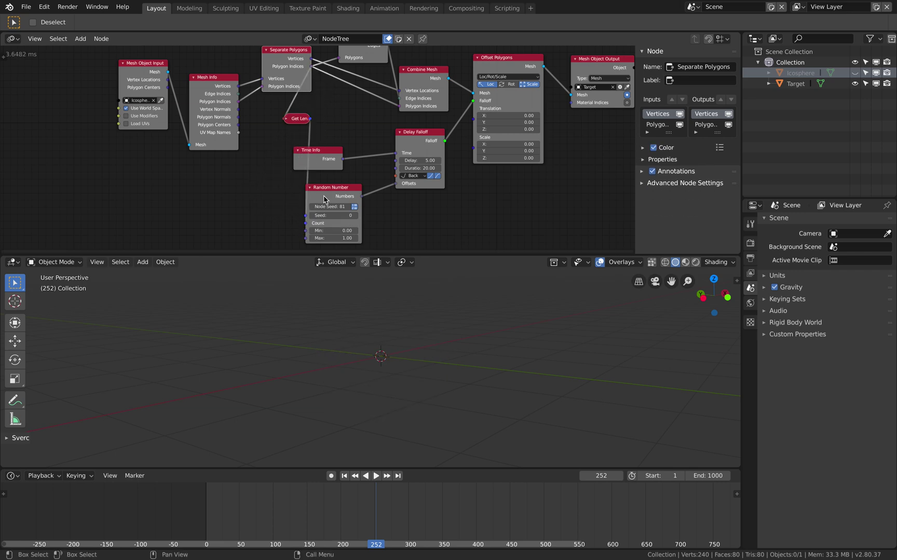
Step: Set the Random Number Min to 2.28 and Max to 12.22, and play the animation from the early frames
{"action": "left_click_drag", "start_coordinate": [326, 191], "coordinate": [327, 183]}
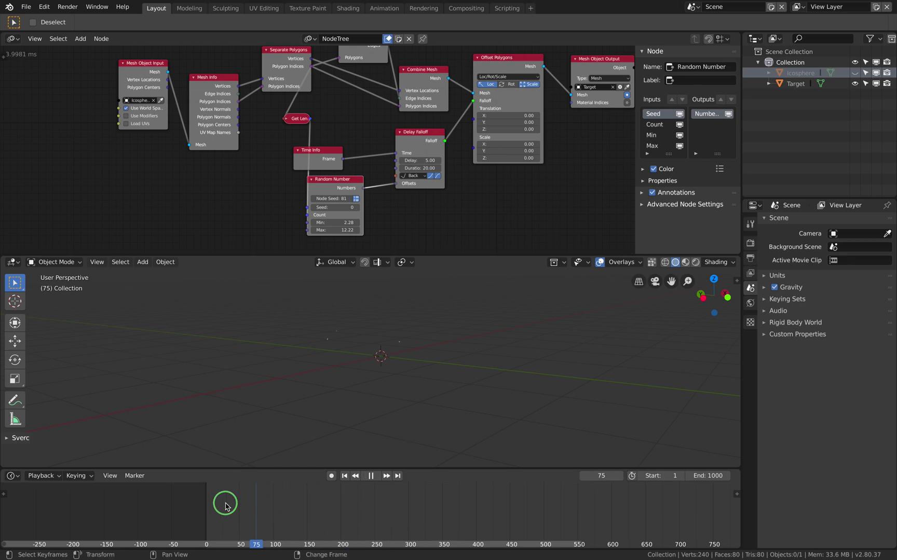
{"action": "left_click_drag", "start_coordinate": [315, 544], "coordinate": [220, 521]}
{"action": "key", "text": "space"}
{"action": "left_click", "coordinate": [375, 476]}
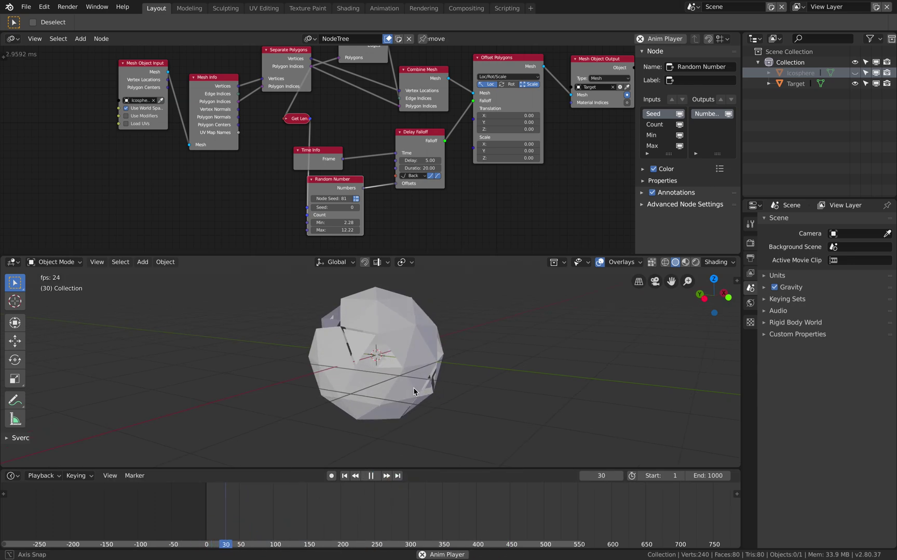
{"action": "mouse_move", "coordinate": [410, 373]}
{"action": "middle_mouse_down"}
{"action": "mouse_move", "coordinate": [434, 371]}
{"action": "mouse_move", "coordinate": [416, 373]}
{"action": "middle_mouse_up"}
{"action": "scroll", "coordinate": [434, 371], "scroll_direction": "up", "scroll_amount": 1}
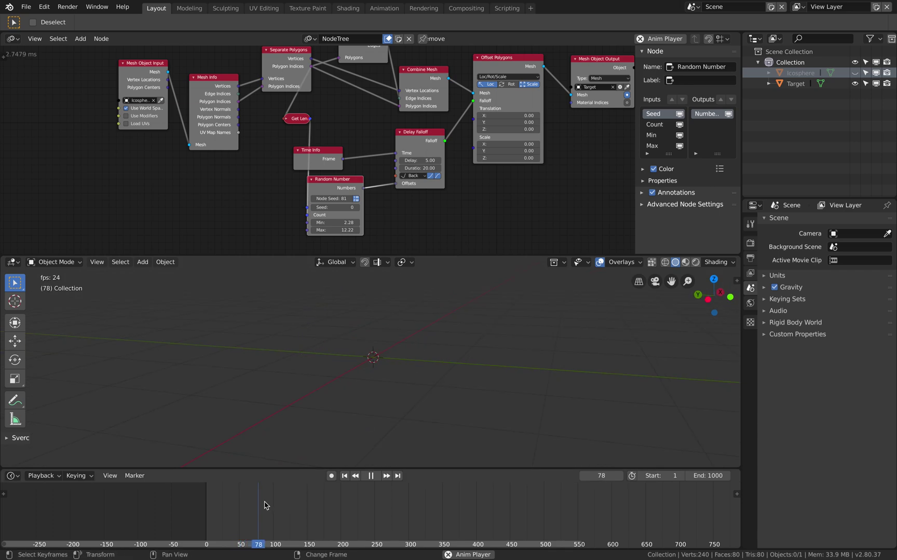
{"action": "left_click", "coordinate": [196, 510]}
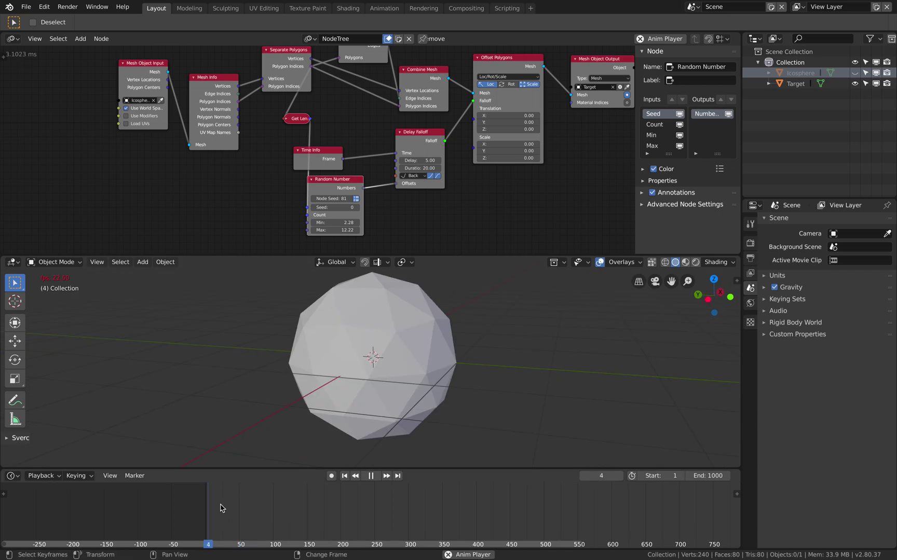
Step: Set the Delay Falloff Duration to 50 and replay the animation from the start
{"action": "left_click", "coordinate": [416, 168]}
{"action": "type", "text": "50"}
{"action": "key", "text": "Return"}
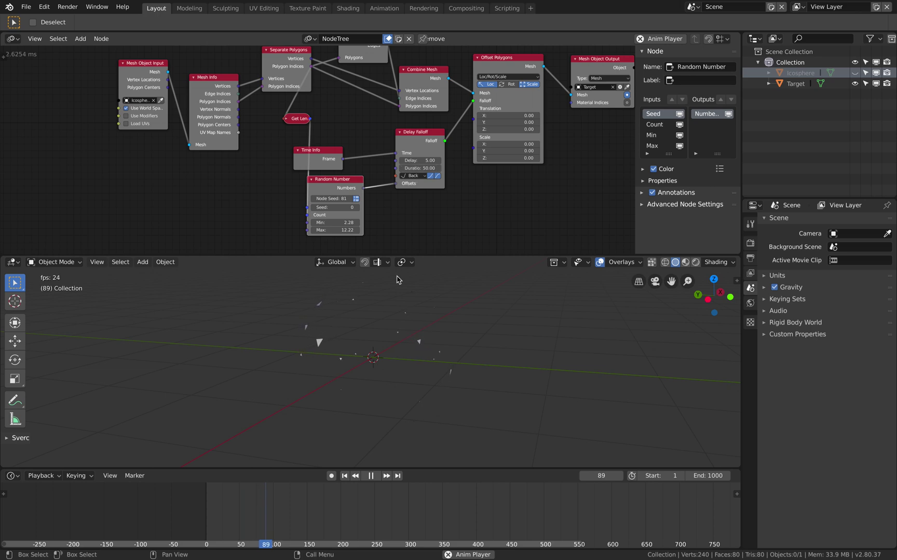
{"action": "left_click", "coordinate": [202, 524]}
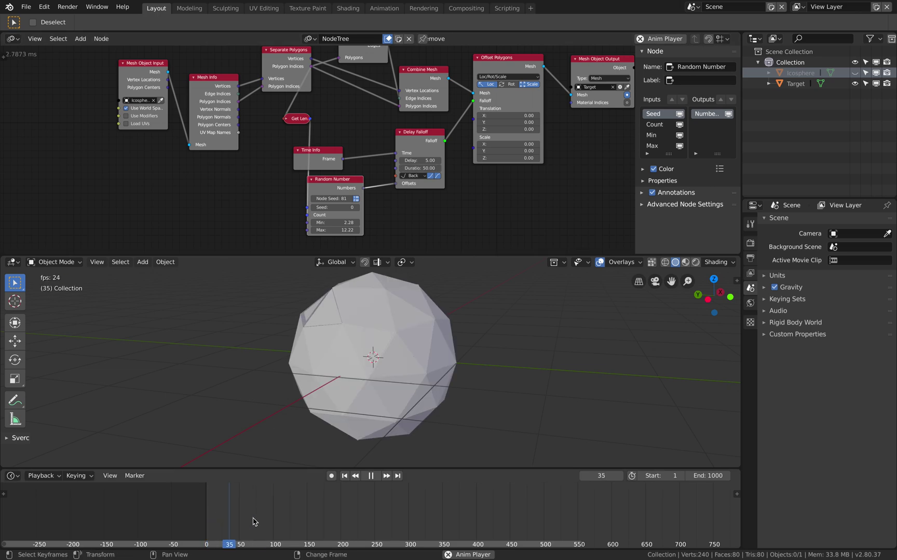
Step: Set the Delay Falloff Delay to 9.50 and Duration to 41.72, and scrub the playing animation to check the timing
{"action": "mouse_move", "coordinate": [420, 160]}
{"action": "left_mouse_down"}
{"action": "mouse_move", "coordinate": [433, 160]}
{"action": "mouse_move", "coordinate": [425, 160]}
{"action": "left_mouse_up"}
{"action": "right_click", "coordinate": [425, 160]}
{"action": "key", "text": "Escape"}
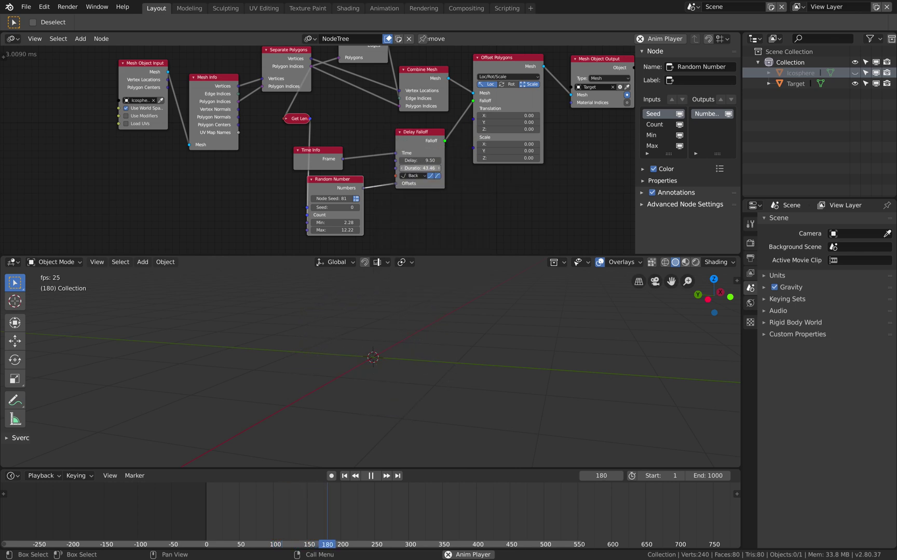
{"action": "left_click_drag", "start_coordinate": [421, 168], "coordinate": [413, 168]}
{"action": "scroll", "coordinate": [192, 518], "scroll_direction": "up", "scroll_amount": 3}
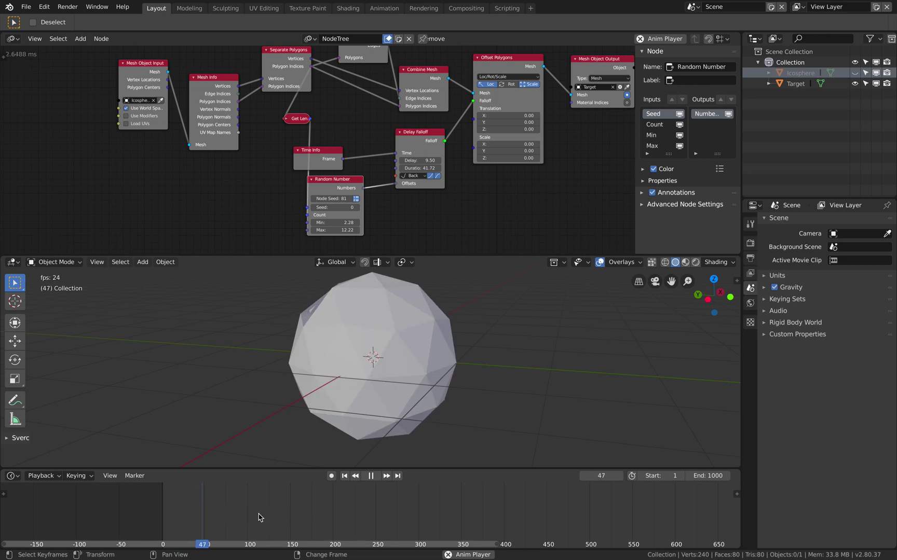
{"action": "middle_click_drag", "start_coordinate": [236, 514], "coordinate": [257, 515]}
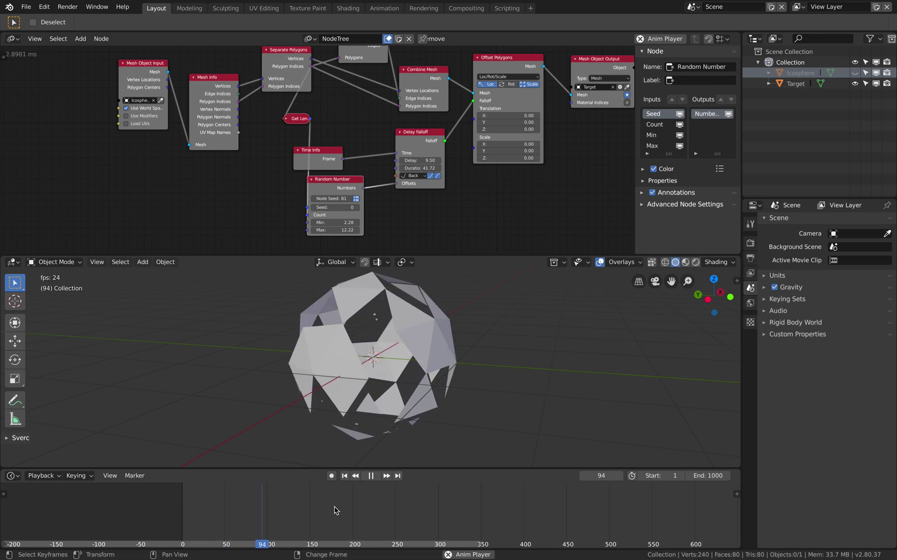
{"action": "right_click_drag", "start_coordinate": [370, 504], "coordinate": [226, 505]}
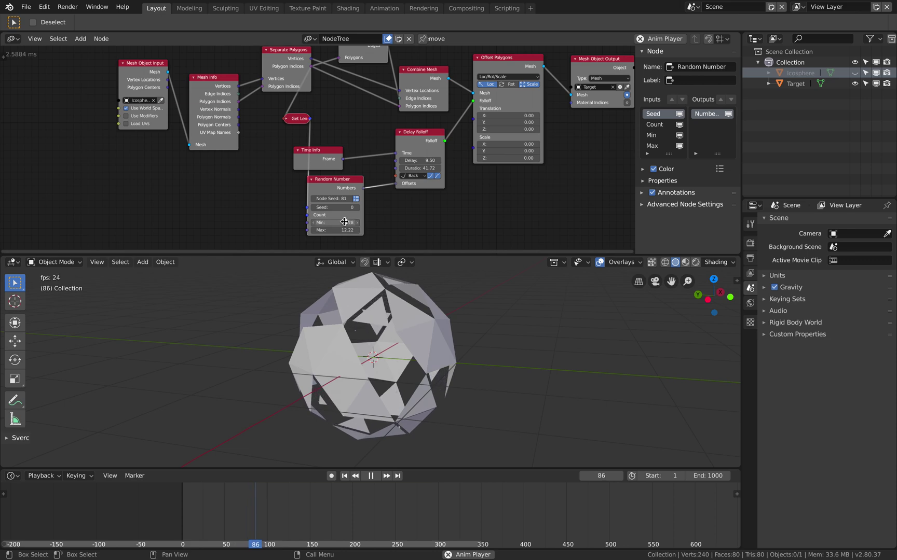
Step: Set the Random Number Min to -19.92 and Max to 62.14, and scrub through the early frames
{"action": "left_click_drag", "start_coordinate": [344, 222], "coordinate": [198, 223]}
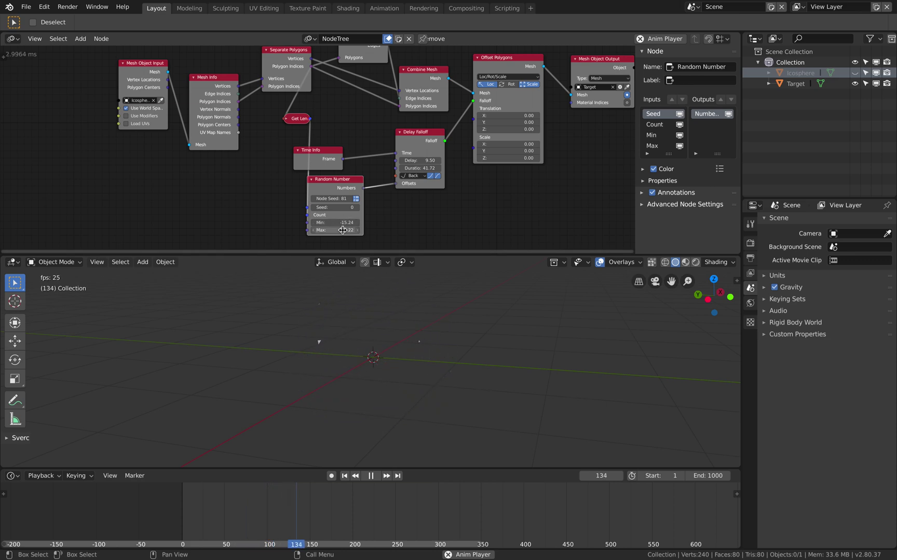
{"action": "left_click_drag", "start_coordinate": [341, 229], "coordinate": [358, 226]}
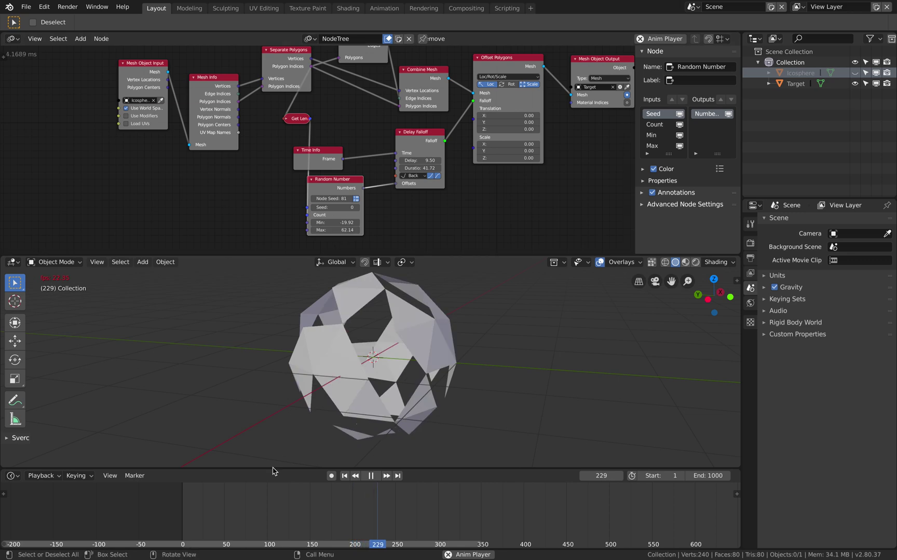
{"action": "right_click_drag", "start_coordinate": [191, 504], "coordinate": [248, 495]}
Step: Set the Delay Falloff Duration to 33.38 and replay the animation from frame 12
{"action": "mouse_move", "coordinate": [429, 162]}
{"action": "left_mouse_down"}
{"action": "mouse_move", "coordinate": [410, 167]}
{"action": "mouse_move", "coordinate": [421, 169]}
{"action": "left_mouse_up"}
{"action": "left_click", "coordinate": [191, 511]}
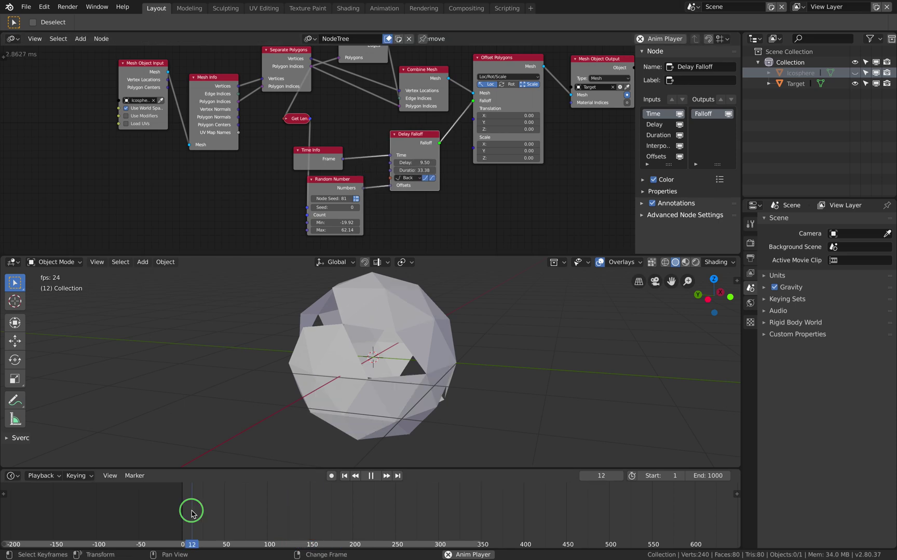
{"action": "scroll", "coordinate": [260, 511], "scroll_direction": "down", "scroll_amount": 3}
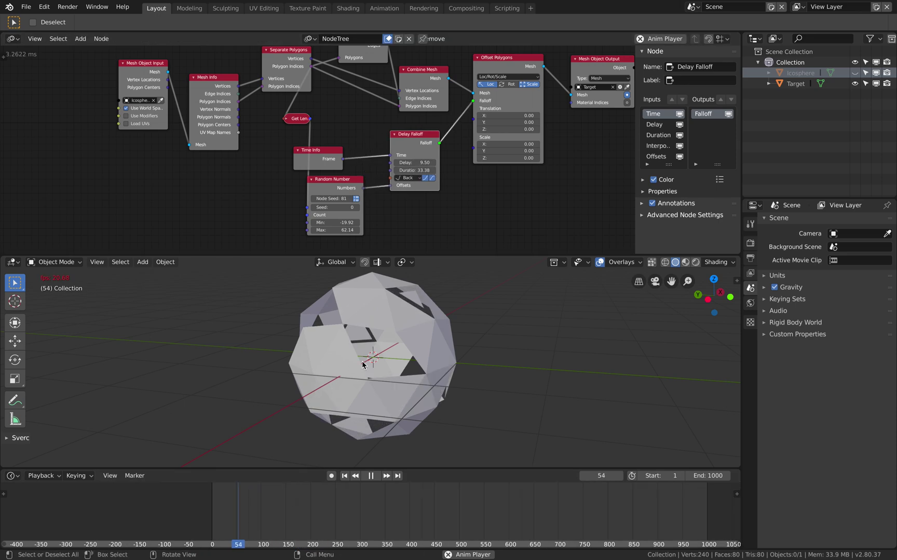
Step: Play the polygon animation past frame 300, check it from another viewing angle, and save the file
{"action": "left_click", "coordinate": [401, 362]}
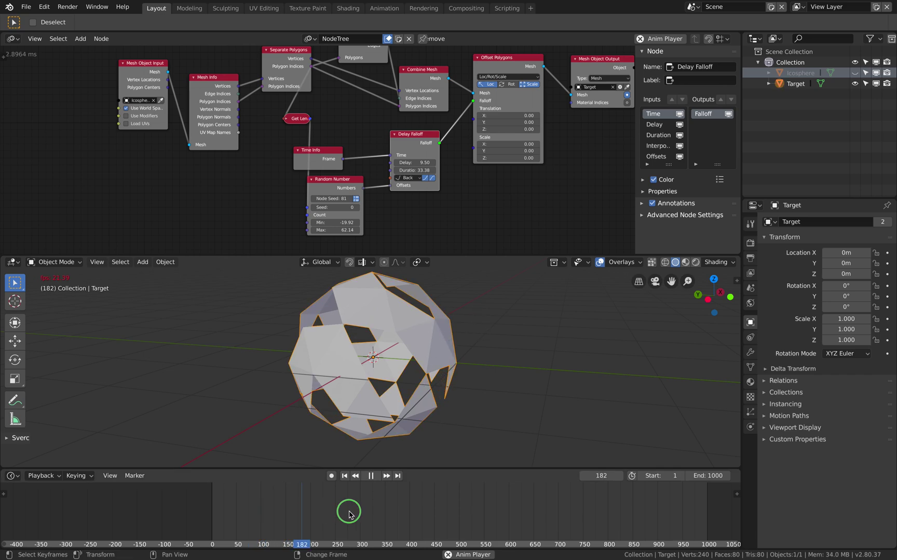
{"action": "left_click", "coordinate": [400, 511]}
{"action": "scroll", "coordinate": [322, 508], "scroll_direction": "down", "scroll_amount": 2}
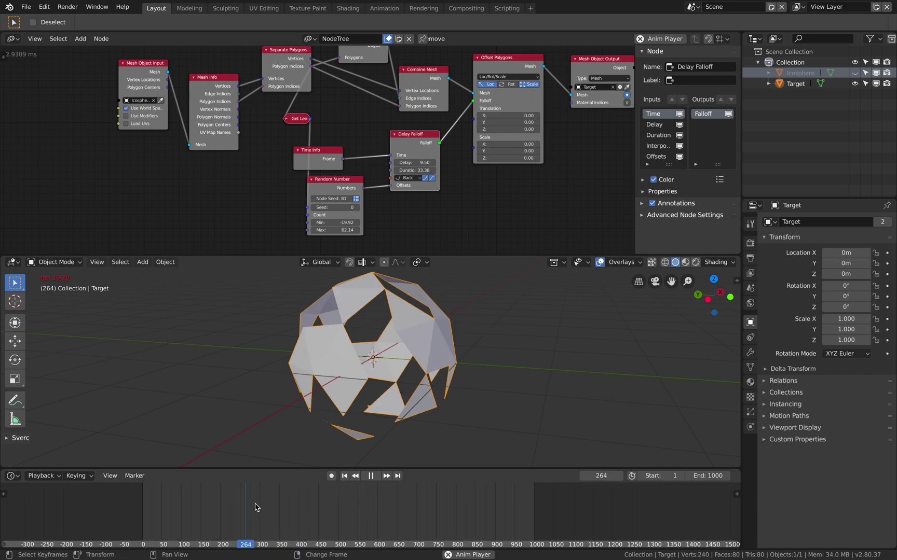
{"action": "left_click", "coordinate": [254, 388]}
{"action": "key", "text": "space"}
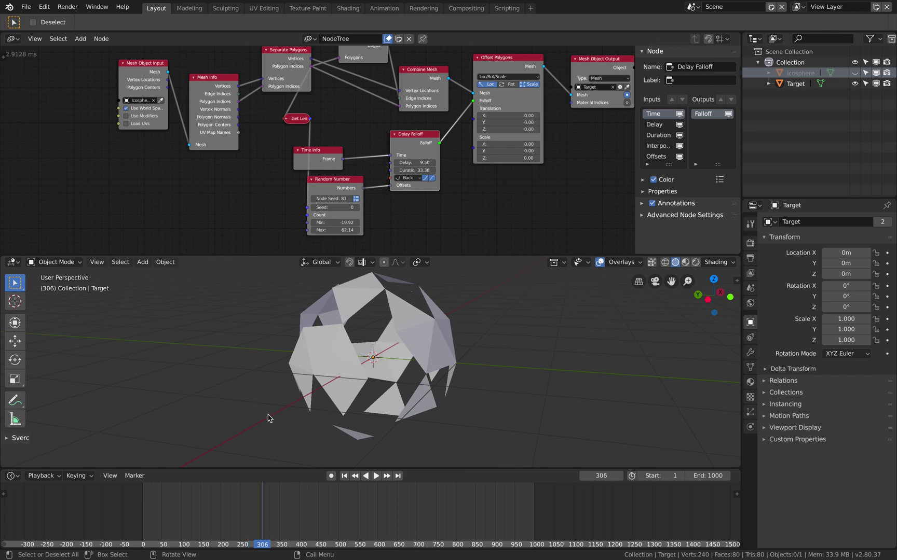
{"action": "key", "text": "space"}
{"action": "key", "text": "space"}
{"action": "middle_click_drag", "start_coordinate": [273, 369], "coordinate": [396, 336]}
{"action": "key", "text": "ctrl+s"}
{"action": "key", "text": "F3"}
{"action": "type", "text": "Separate"}
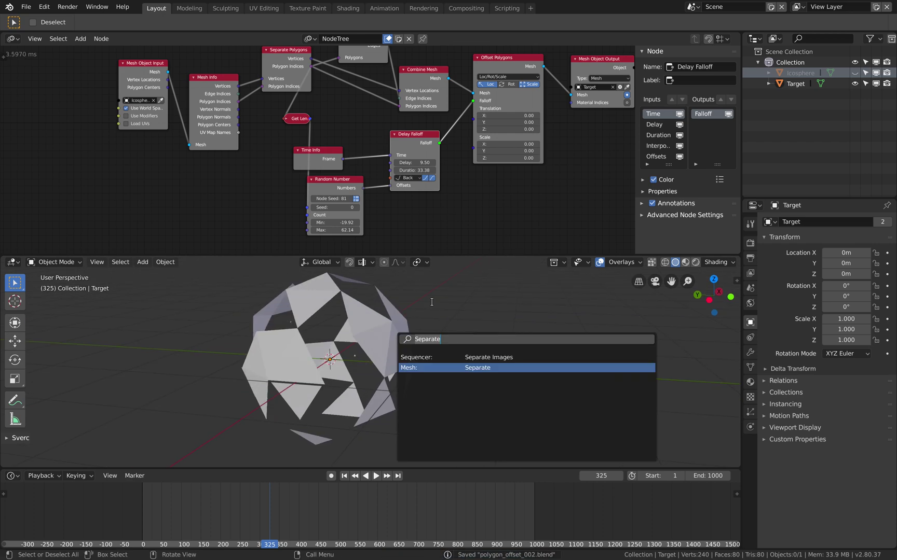
{"action": "key", "text": "Escape"}
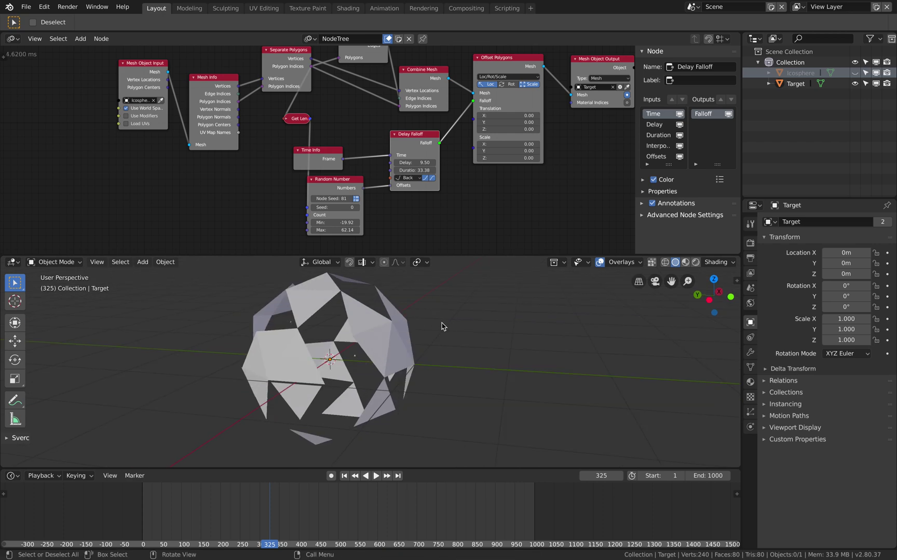
Step: Save the scene as a new incremented version named polygon_offset_003.blend
{"action": "middle_click_drag", "start_coordinate": [350, 163], "coordinate": [270, 176]}
{"action": "scroll", "coordinate": [286, 184], "scroll_direction": "down", "scroll_amount": 1}
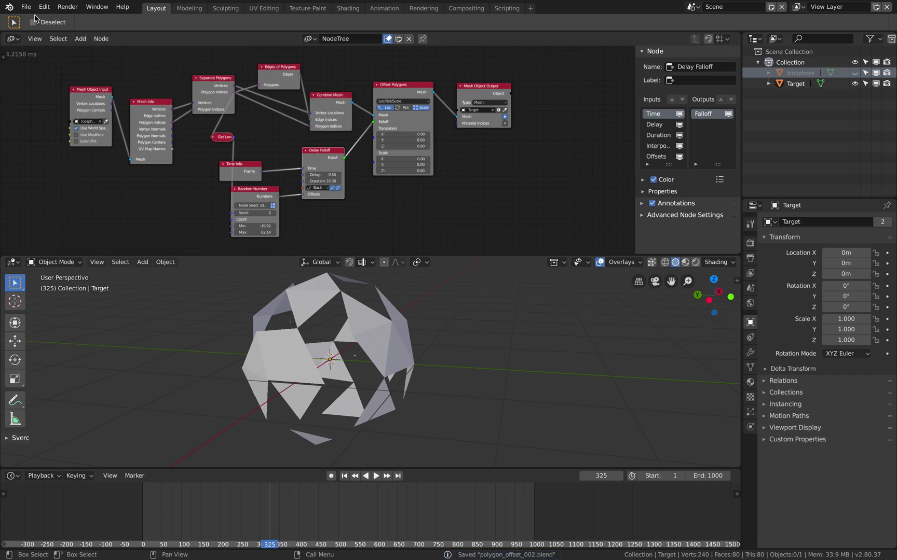
{"action": "left_click", "coordinate": [26, 8]}
{"action": "left_click", "coordinate": [56, 101]}
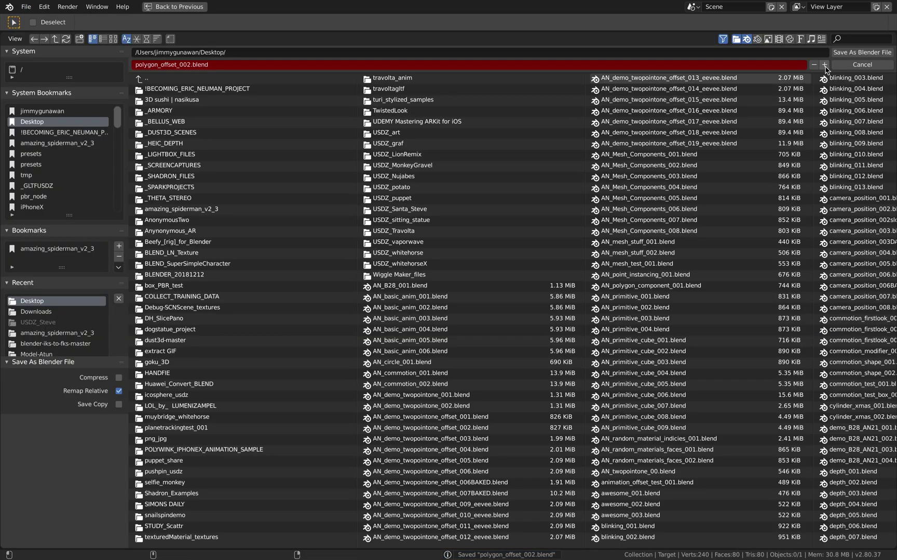
{"action": "key", "text": "Return"}
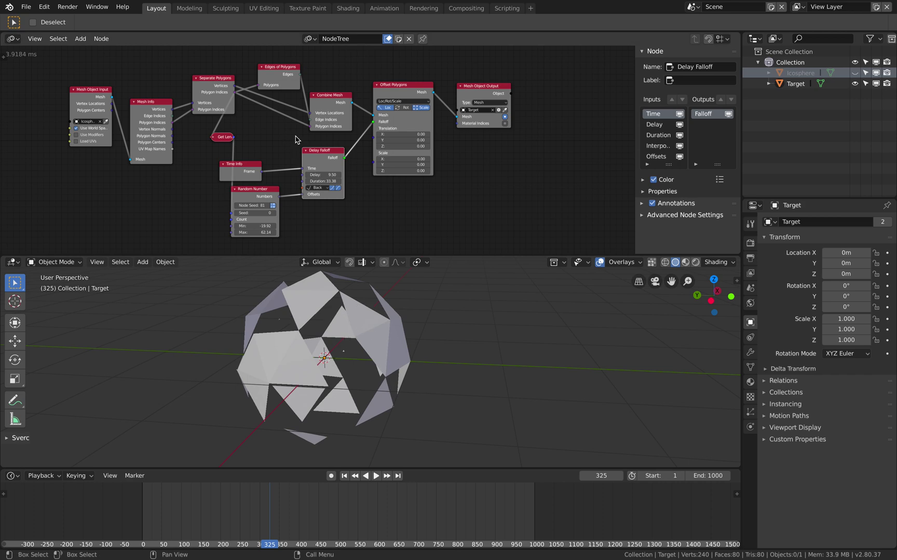
Step: Move the Offset Polygons and Mesh Object Output nodes further right and disconnect the Delay Falloff from Offset Polygons
{"action": "scroll", "coordinate": [301, 141], "scroll_direction": "up", "scroll_amount": 1}
{"action": "left_click_drag", "start_coordinate": [453, 109], "coordinate": [479, 113]}
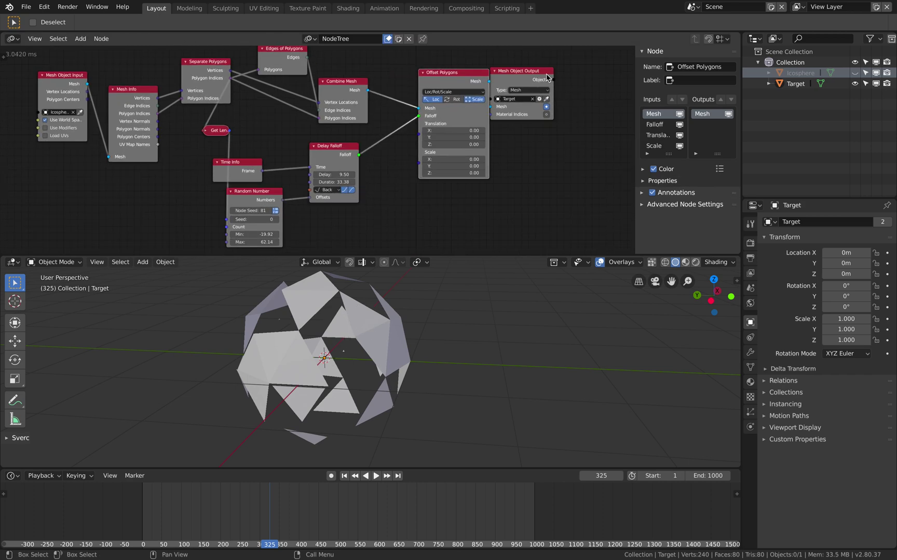
{"action": "left_click_drag", "start_coordinate": [551, 75], "coordinate": [597, 75]}
{"action": "middle_click_drag", "start_coordinate": [472, 133], "coordinate": [495, 103]}
{"action": "left_click_drag", "start_coordinate": [487, 97], "coordinate": [432, 138]}
{"action": "left_click", "coordinate": [498, 98]}
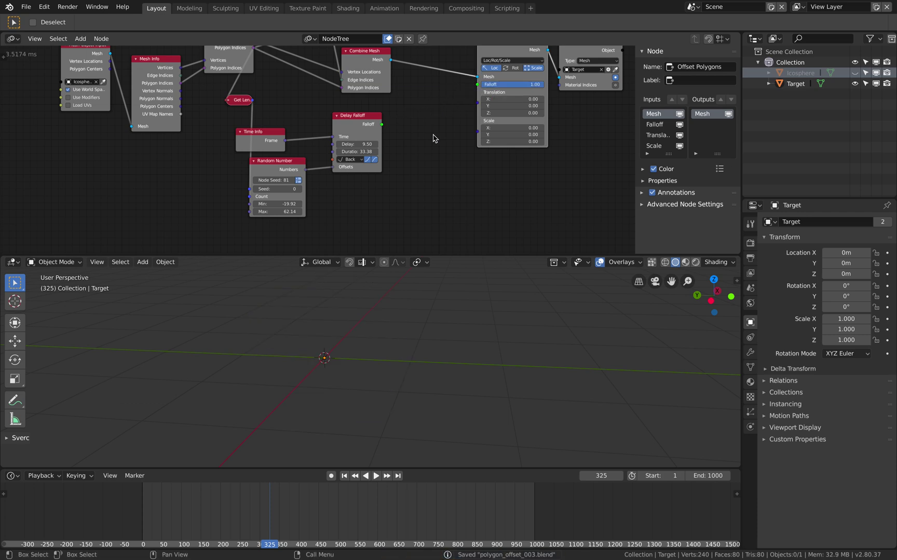
Step: Add a Noise Falloff node beside the Delay Falloff and connect it to the Falloff input of Offset Polygons
{"action": "key", "text": "shift+a"}
{"action": "left_click", "coordinate": [430, 136]}
{"action": "type", "text": "noise"}
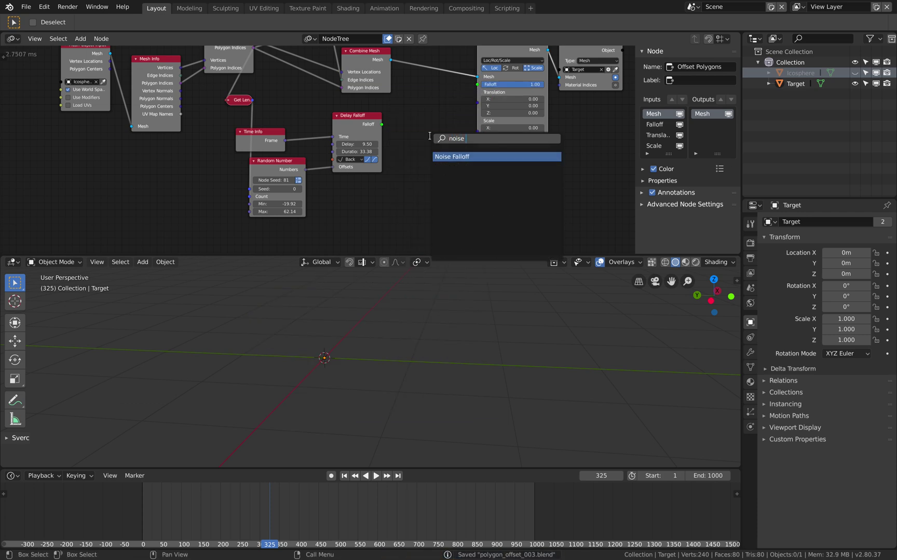
{"action": "key", "text": "Return"}
{"action": "left_click", "coordinate": [390, 137]}
{"action": "left_click_drag", "start_coordinate": [452, 149], "coordinate": [477, 84]}
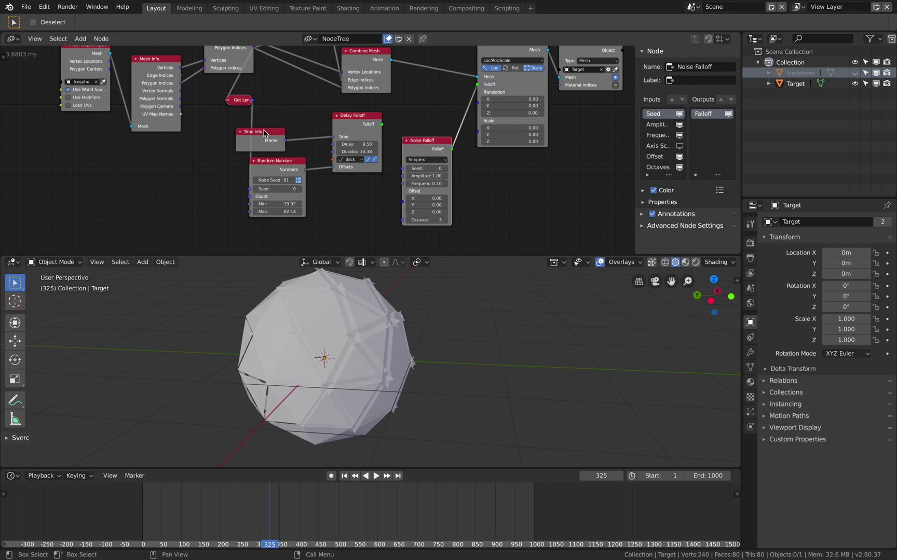
Step: Move the Time Info node left, link its Frame output to the Noise Falloff Seed, and play the animation
{"action": "left_click_drag", "start_coordinate": [264, 133], "coordinate": [403, 168]}
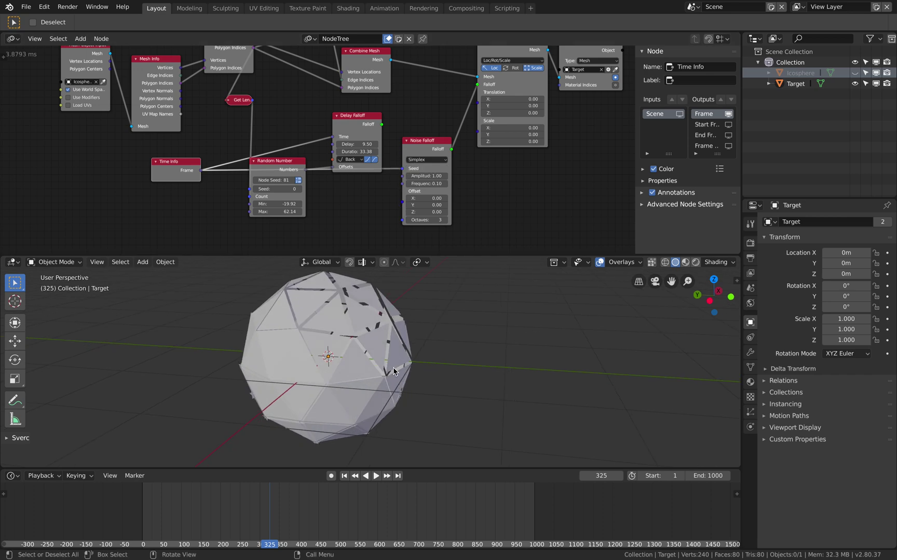
{"action": "key", "text": "space"}
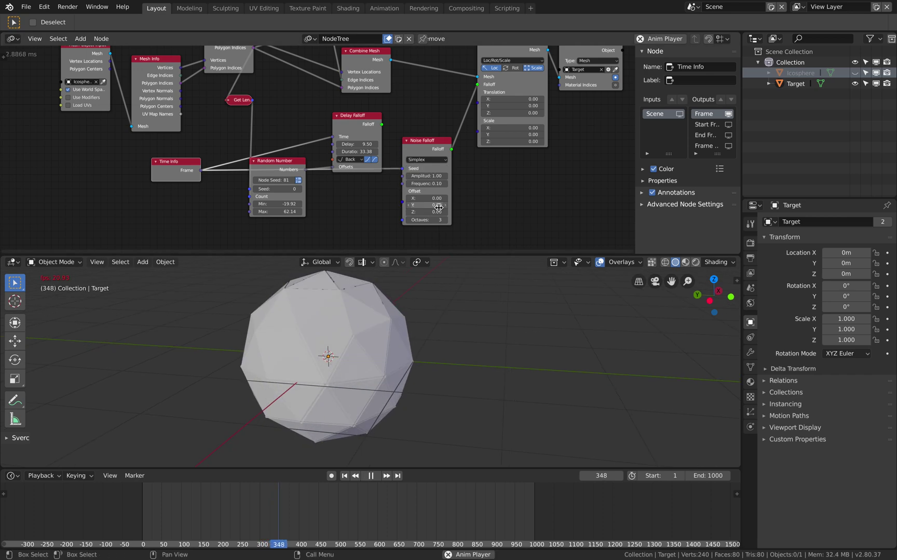
{"action": "scroll", "coordinate": [439, 208], "scroll_direction": "up", "scroll_amount": 1}
Step: Reroute the Frame link from the Noise Falloff Seed to its Offset through a Combine Vector node placed below the Delay Falloff
{"action": "left_click_drag", "start_coordinate": [437, 201], "coordinate": [467, 201]}
{"action": "left_click_drag", "start_coordinate": [410, 171], "coordinate": [410, 207]}
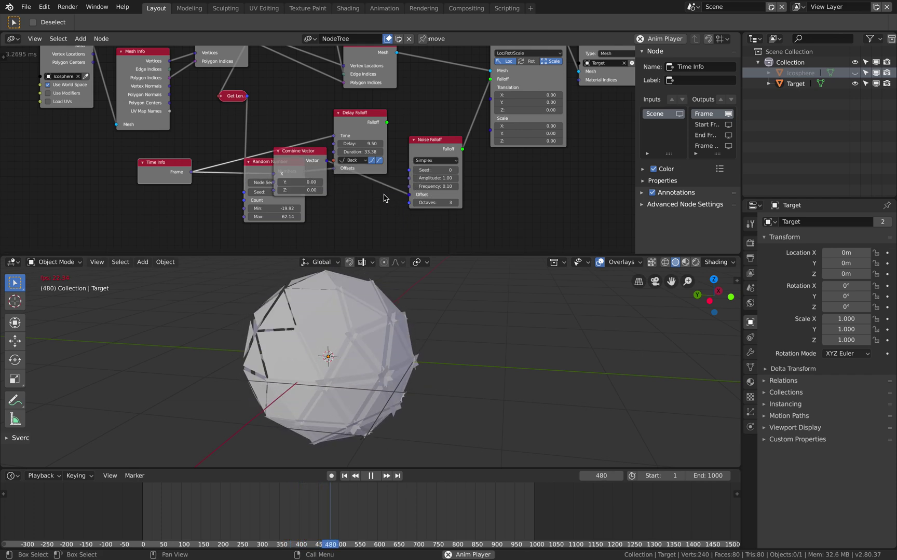
{"action": "left_click_drag", "start_coordinate": [300, 152], "coordinate": [348, 197]}
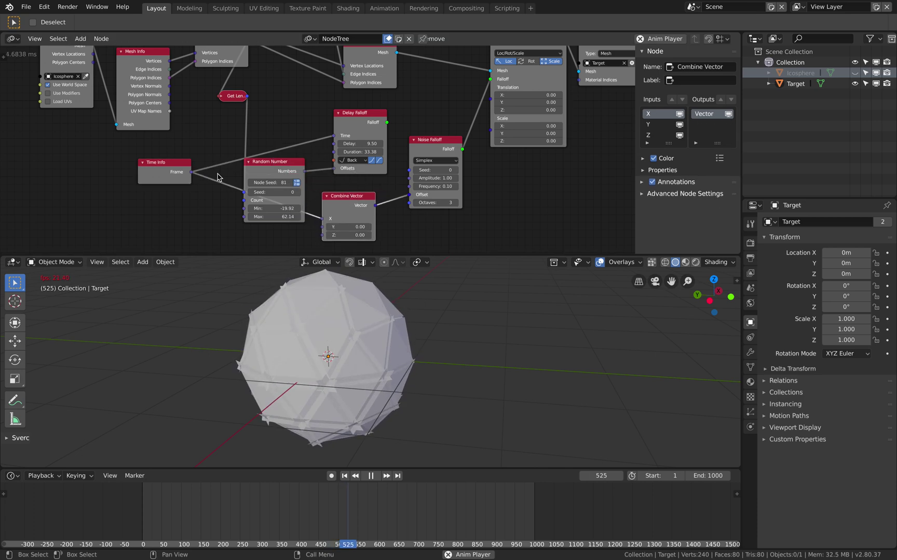
Step: Shift the Random Number node left and insert a Float Math node set to Multiply between Time Info and the Combine Vector X
{"action": "left_click", "coordinate": [258, 168]}
{"action": "left_click_drag", "start_coordinate": [258, 168], "coordinate": [236, 167]}
{"action": "key", "text": "shift+a"}
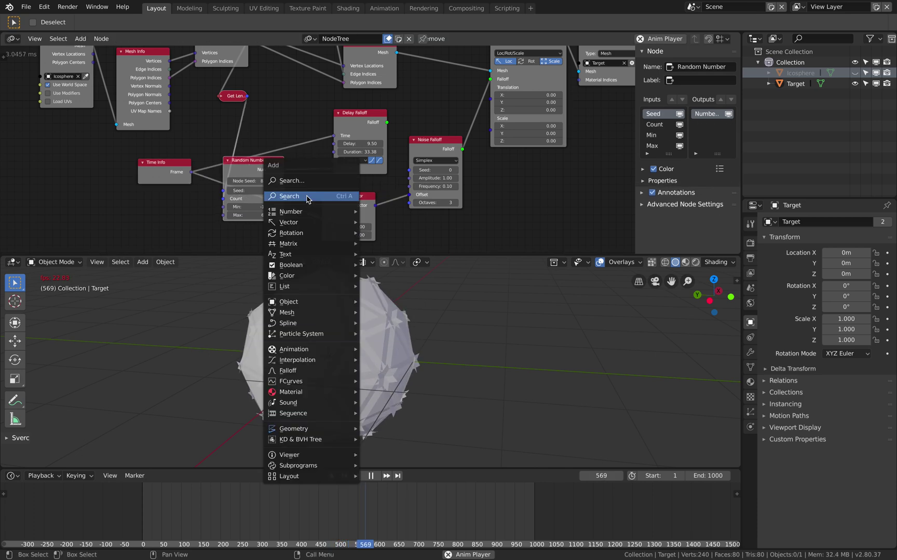
{"action": "left_click", "coordinate": [307, 196]}
{"action": "type", "text": "math"}
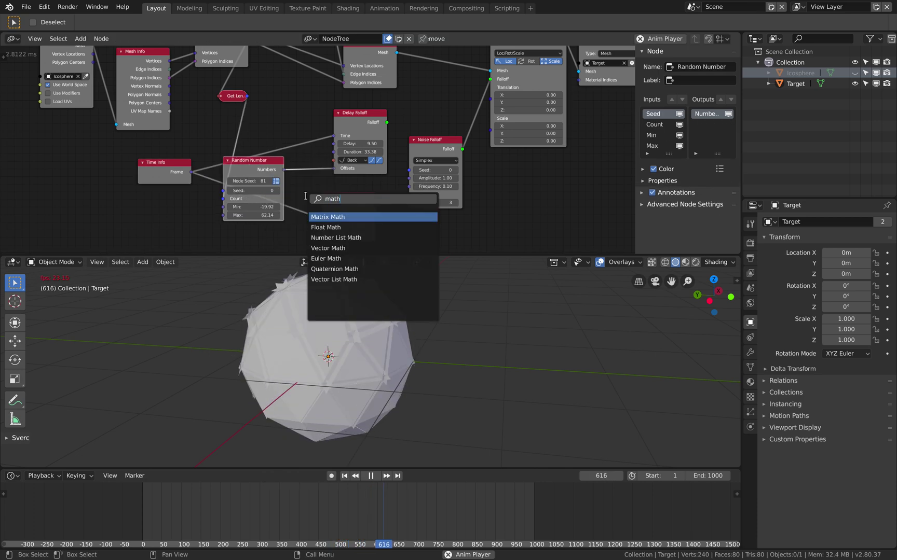
{"action": "key", "text": "Return"}
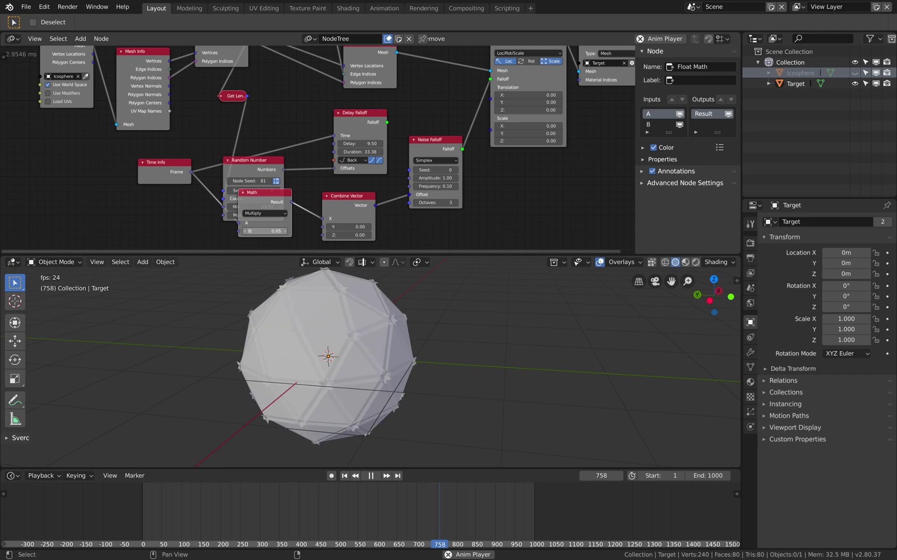
Step: Set the Noise Falloff Amplitude to 1.04 and Frequency to 0.88, and the Multiply node's B value to 0.00
{"action": "left_click_drag", "start_coordinate": [274, 232], "coordinate": [279, 232]}
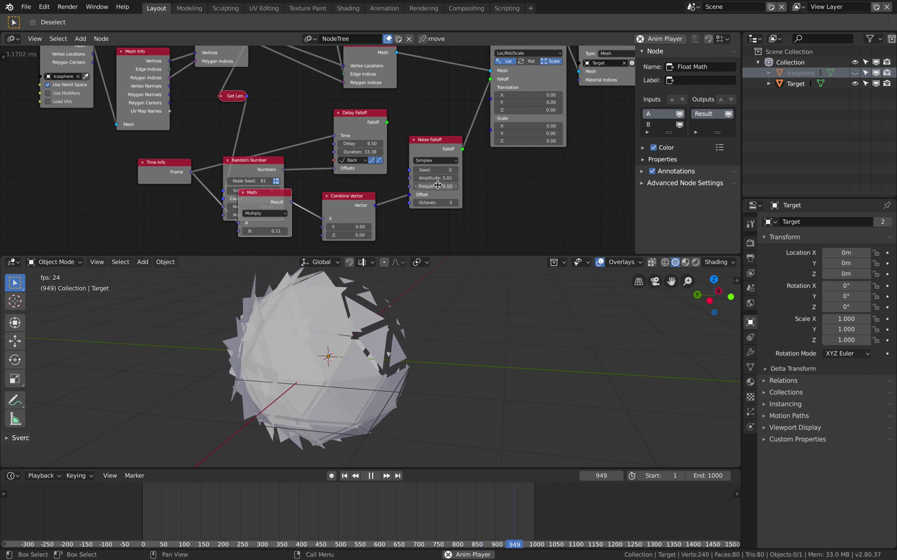
{"action": "left_click_drag", "start_coordinate": [437, 186], "coordinate": [433, 187]}
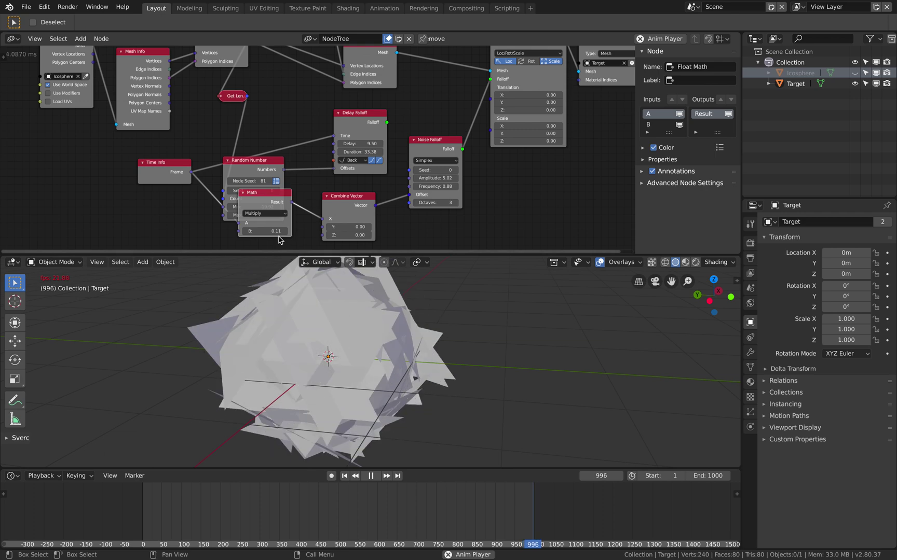
{"action": "left_click_drag", "start_coordinate": [277, 232], "coordinate": [253, 231]}
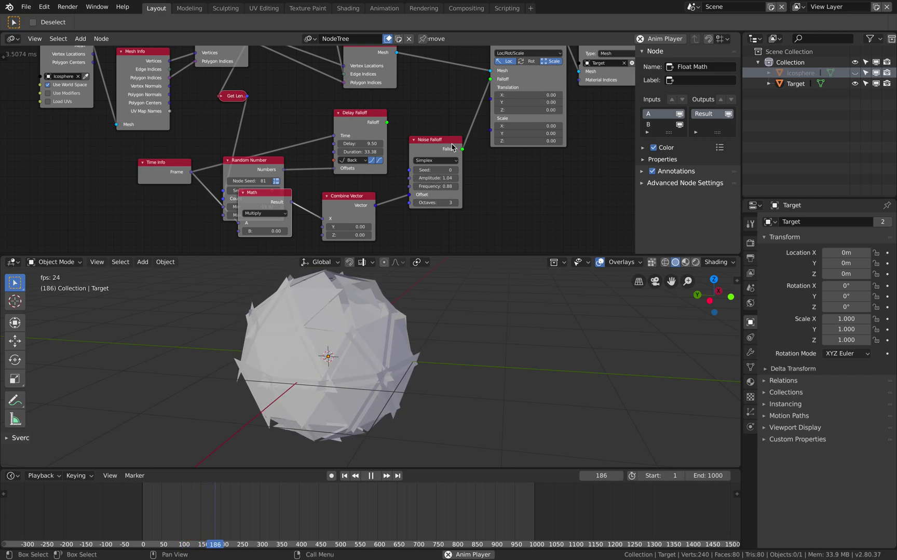
Step: Insert a Remap Falloff node between the Noise Falloff and Offset Polygons
{"action": "left_click_drag", "start_coordinate": [451, 144], "coordinate": [433, 153]}
{"action": "key", "text": "ctrl+a"}
{"action": "type", "text": "map"}
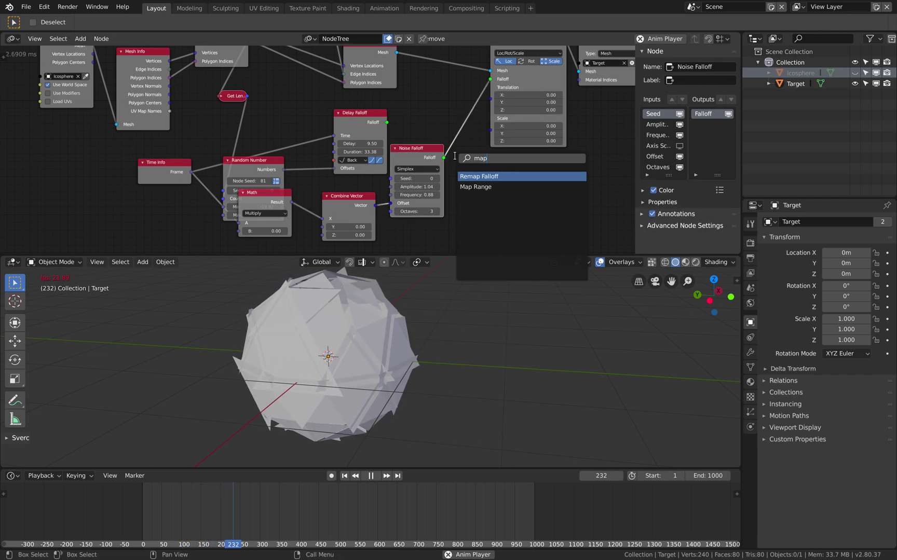
{"action": "key", "text": "Up"}
{"action": "key", "text": "Return"}
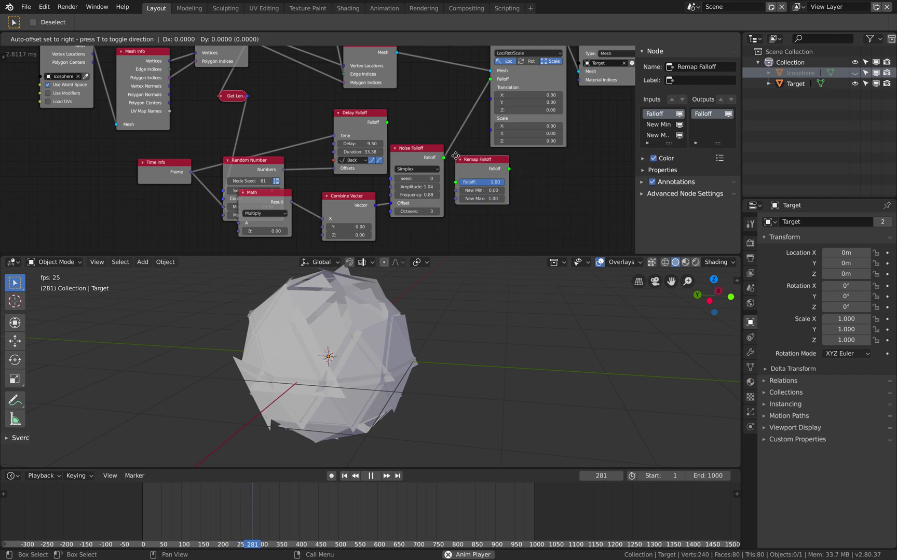
{"action": "left_click", "coordinate": [459, 122]}
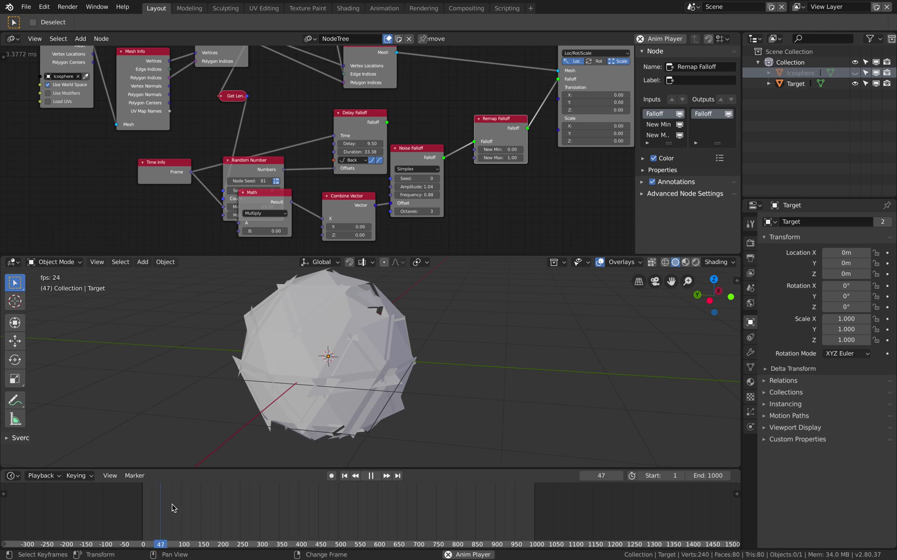
Step: Set the Remap Falloff New Min to 0.60 and New Max to 1.60, and the Noise Falloff Amplitude to 2.00
{"action": "right_click_drag", "start_coordinate": [344, 490], "coordinate": [215, 490]}
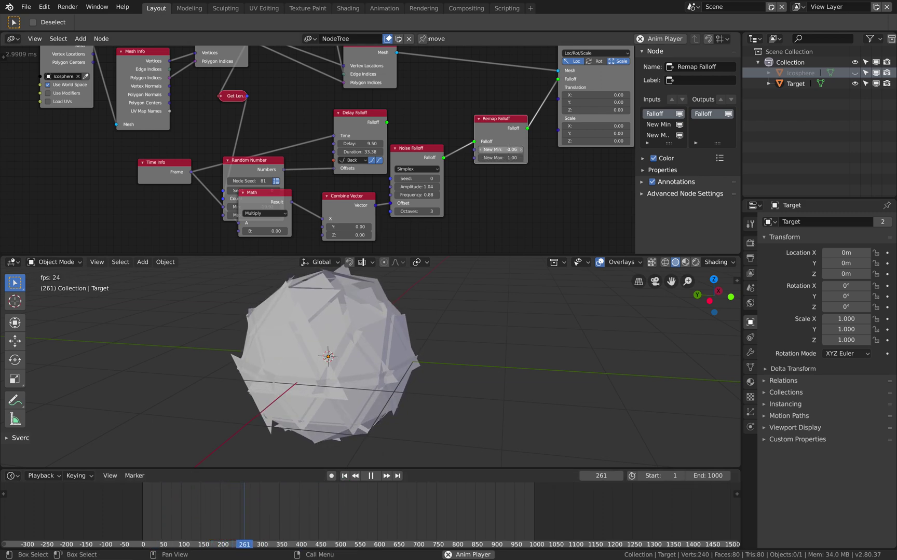
{"action": "mouse_move", "coordinate": [499, 150]}
{"action": "left_mouse_down"}
{"action": "mouse_move", "coordinate": [519, 150]}
{"action": "mouse_move", "coordinate": [490, 159]}
{"action": "left_mouse_up"}
{"action": "left_click_drag", "start_coordinate": [423, 191], "coordinate": [456, 186]}
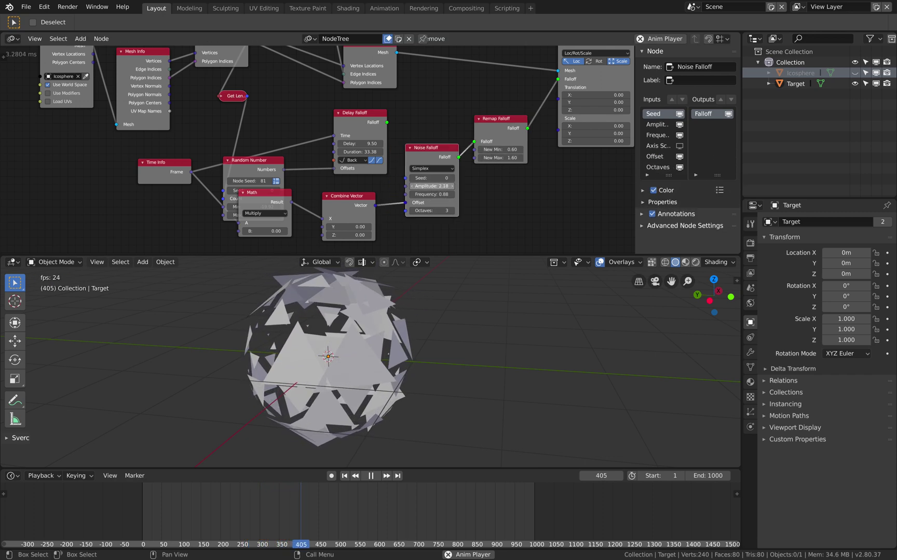
Step: Delete the Remap Falloff node and reconnect the Delay Falloff to Offset Polygons in place of the Noise Falloff
{"action": "left_click_drag", "start_coordinate": [496, 129], "coordinate": [494, 140]}
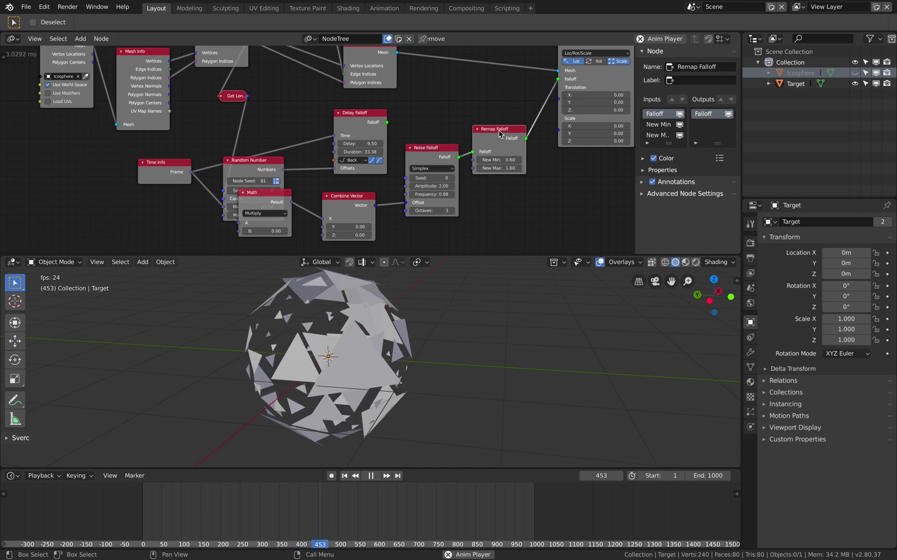
{"action": "key", "text": "x"}
{"action": "mouse_move", "coordinate": [458, 156]}
{"action": "left_mouse_down"}
{"action": "mouse_move", "coordinate": [560, 78]}
{"action": "mouse_move", "coordinate": [463, 171]}
{"action": "left_mouse_up"}
{"action": "left_click_drag", "start_coordinate": [387, 122], "coordinate": [558, 78]}
Step: Replay the opening frames while viewing the sphere from another side, and stop playback at frame 0
{"action": "left_click", "coordinate": [151, 513]}
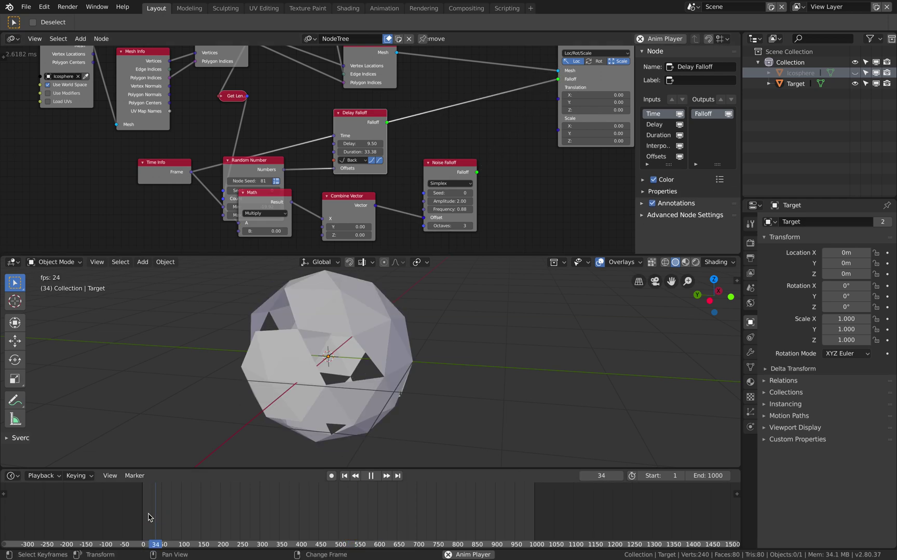
{"action": "middle_click_drag", "start_coordinate": [326, 358], "coordinate": [369, 361]}
{"action": "right_click", "coordinate": [131, 519]}
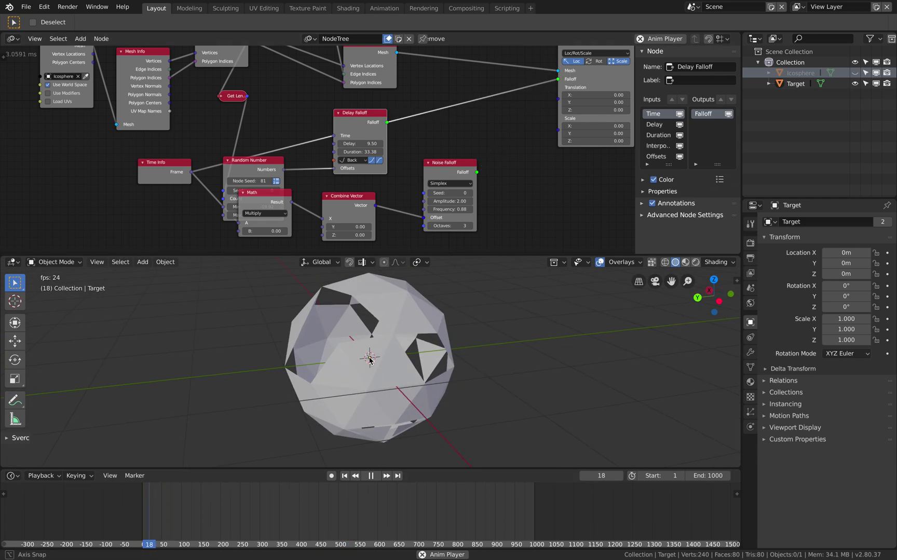
{"action": "left_click", "coordinate": [124, 509]}
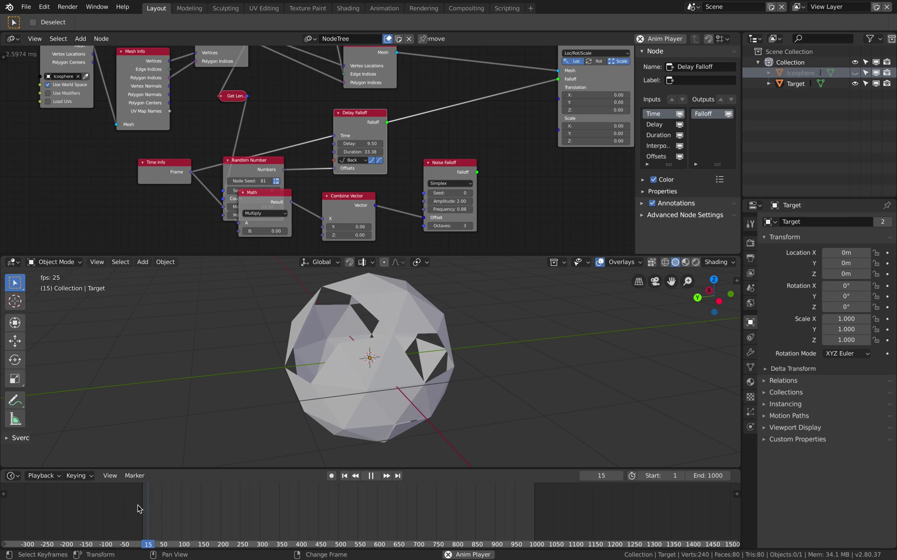
{"action": "left_click", "coordinate": [368, 480]}
{"action": "right_click_drag", "start_coordinate": [196, 514], "coordinate": [133, 511]}
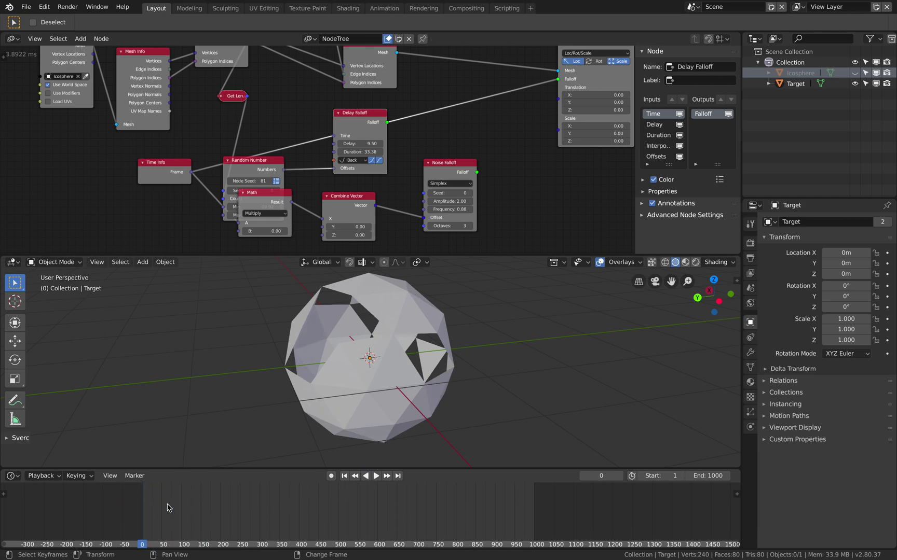
{"action": "middle_click_drag", "start_coordinate": [318, 340], "coordinate": [300, 340]}
Step: Move the Math and Combine Vector nodes lower so they sit clear of the Random Number node
{"action": "middle_click_drag", "start_coordinate": [276, 154], "coordinate": [338, 119]}
{"action": "left_click_drag", "start_coordinate": [331, 160], "coordinate": [333, 193]}
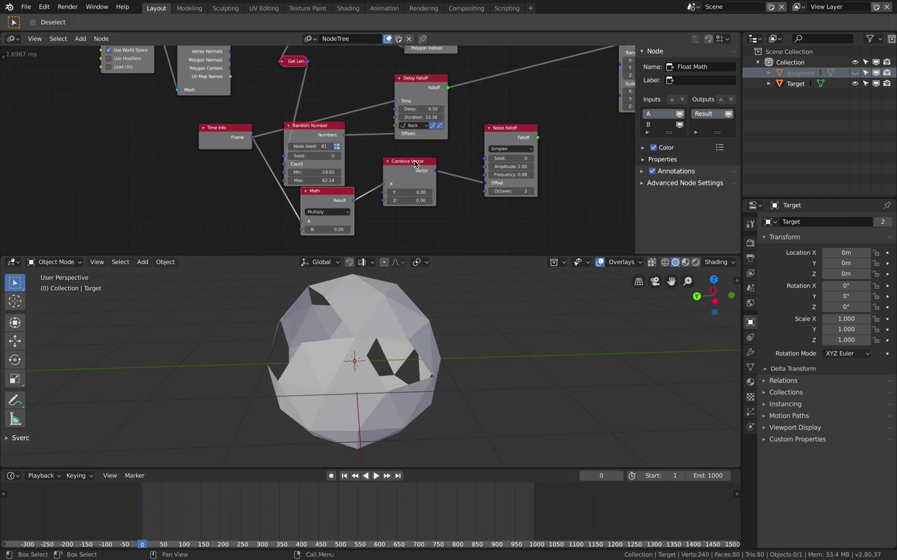
{"action": "left_click_drag", "start_coordinate": [409, 164], "coordinate": [414, 199]}
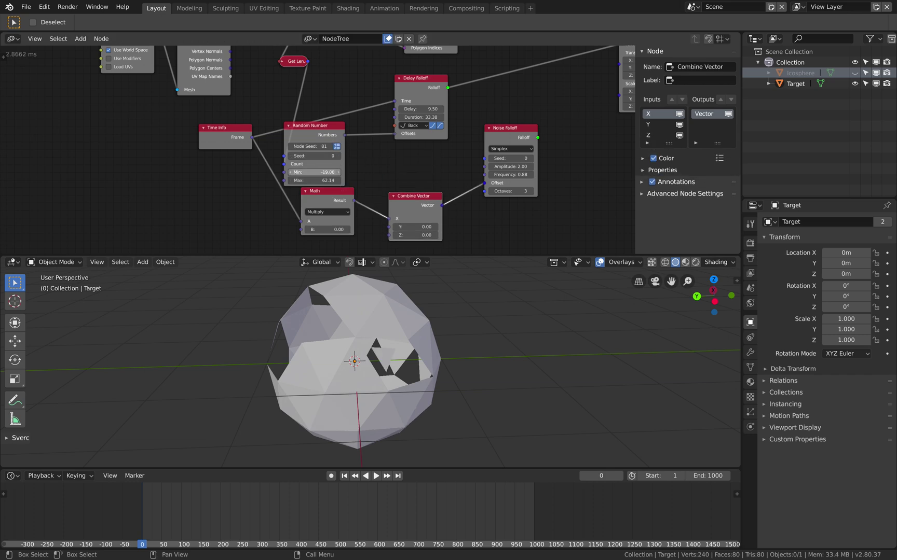
Step: Set the Random Number Min to 1.38 and Max to 71.56, and scrub the timeline to check the effect
{"action": "left_click_drag", "start_coordinate": [314, 172], "coordinate": [337, 180]}
{"action": "right_click_drag", "start_coordinate": [165, 502], "coordinate": [404, 524]}
{"action": "key", "text": "space"}
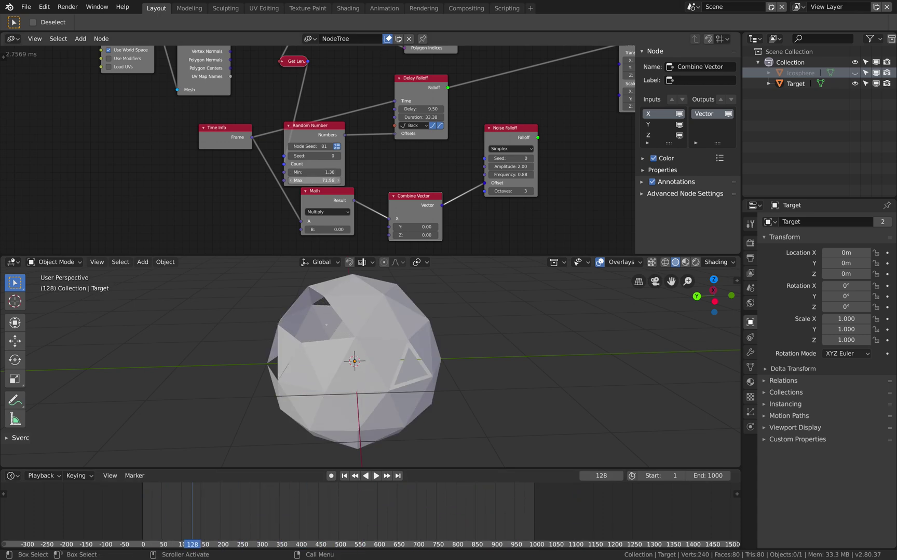
Step: Set the Random Number Max to 64.78, play the animation briefly, and save the file
{"action": "key", "text": "space"}
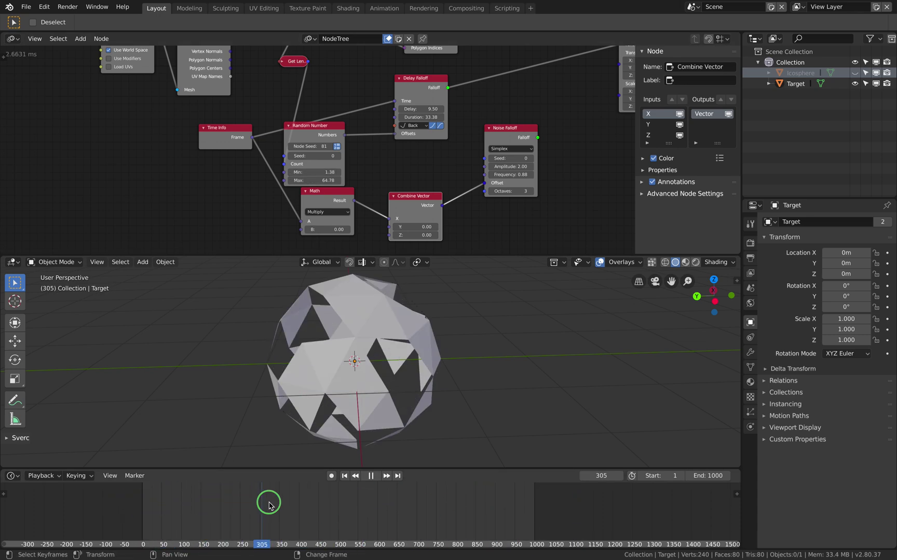
{"action": "key", "text": "space"}
{"action": "key", "text": "ctrl+s"}
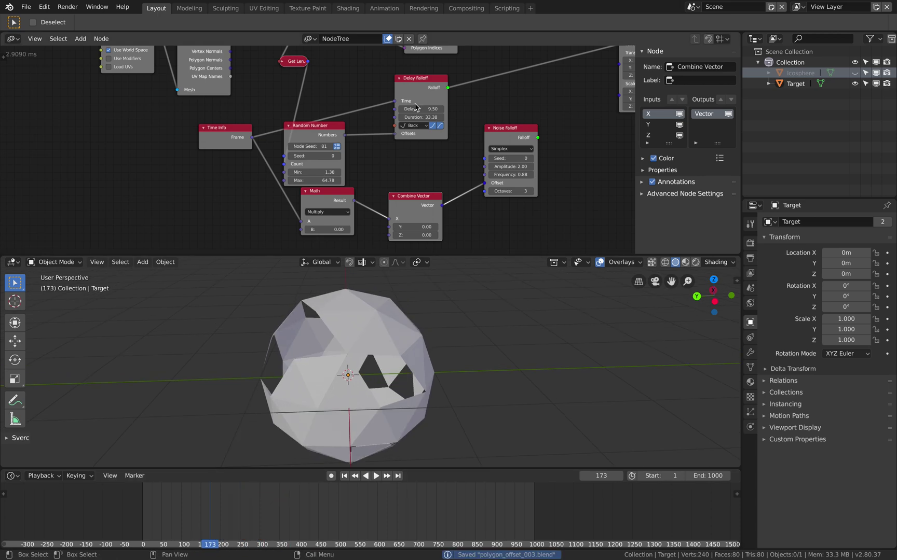
Step: Move the Noise Falloff node farther away from the Delay Falloff node, leaving it expanded
{"action": "middle_click_drag", "start_coordinate": [448, 133], "coordinate": [416, 125]}
{"action": "left_click_drag", "start_coordinate": [478, 123], "coordinate": [524, 125]}
{"action": "left_click", "coordinate": [489, 122]}
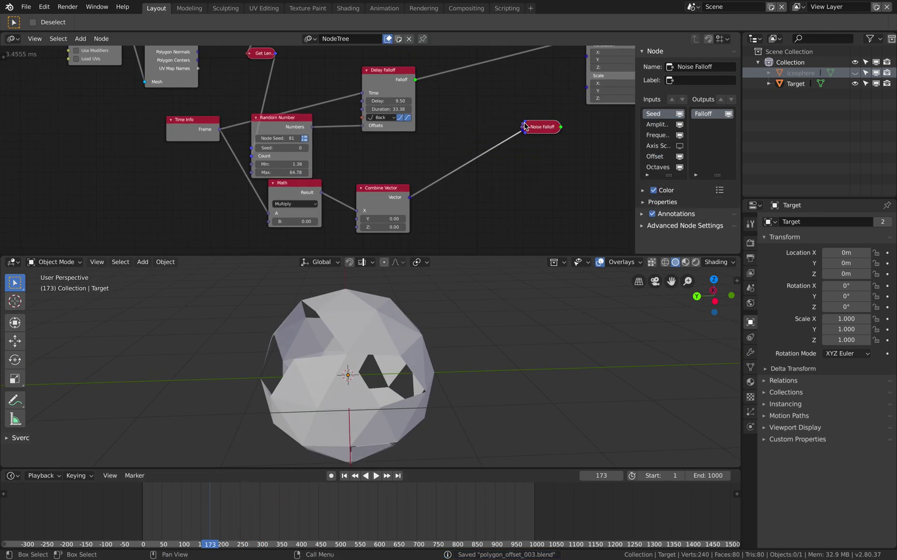
{"action": "left_click", "coordinate": [525, 126]}
Step: Set the Offset Polygons Z translation to 28.62 and scrub the timeline to check how the polygons fly off
{"action": "middle_click_drag", "start_coordinate": [509, 110], "coordinate": [378, 166]}
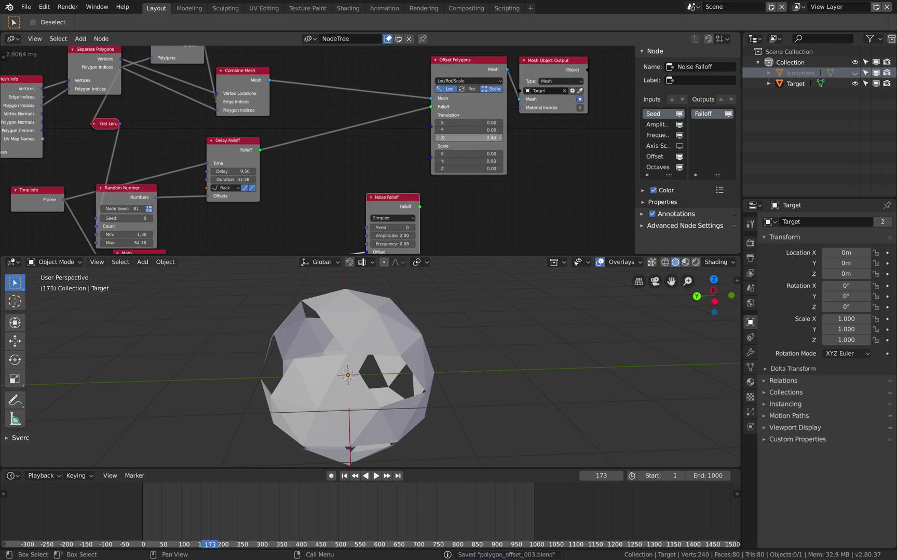
{"action": "left_click_drag", "start_coordinate": [468, 137], "coordinate": [487, 137]}
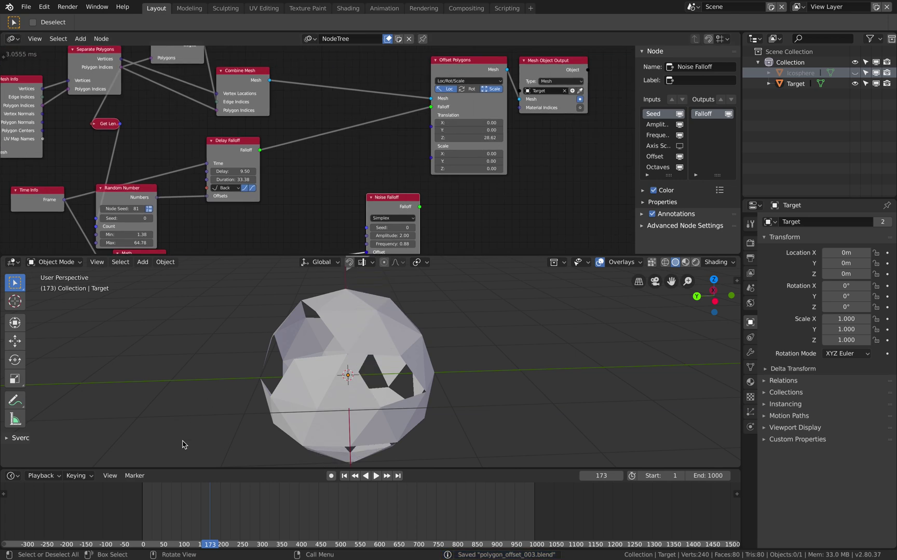
{"action": "right_click_drag", "start_coordinate": [144, 507], "coordinate": [221, 497]}
{"action": "scroll", "coordinate": [332, 407], "scroll_direction": "down", "scroll_amount": 2}
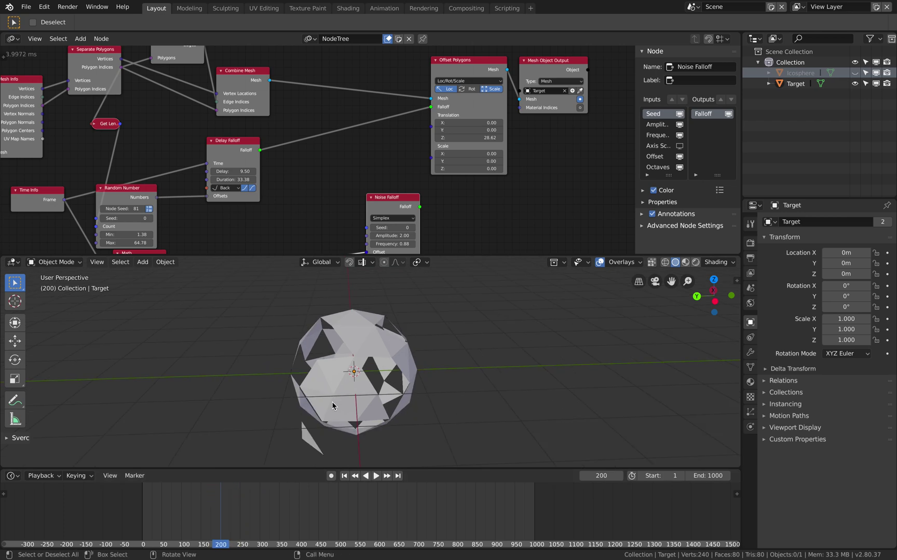
{"action": "middle_click_drag", "start_coordinate": [333, 407], "coordinate": [339, 373], "text": "shift"}
{"action": "right_click_drag", "start_coordinate": [244, 498], "coordinate": [297, 496]}
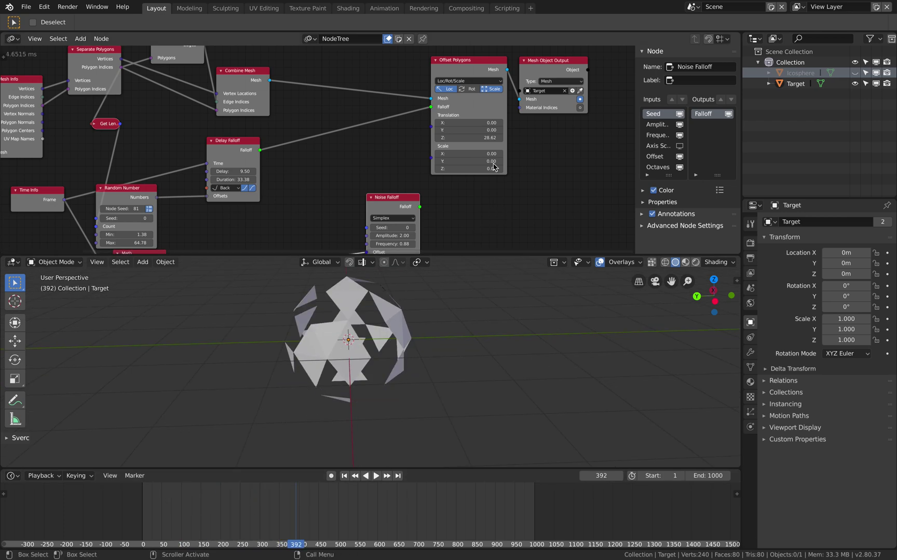
{"action": "middle_click_drag", "start_coordinate": [299, 497], "coordinate": [310, 491]}
{"action": "mouse_move", "coordinate": [184, 498]}
{"action": "right_mouse_down"}
{"action": "mouse_move", "coordinate": [170, 498]}
{"action": "mouse_move", "coordinate": [197, 502]}
{"action": "right_mouse_up"}
{"action": "left_click_drag", "start_coordinate": [197, 501], "coordinate": [215, 500]}
{"action": "key", "text": "space"}
{"action": "middle_click_drag", "start_coordinate": [342, 391], "coordinate": [250, 535]}
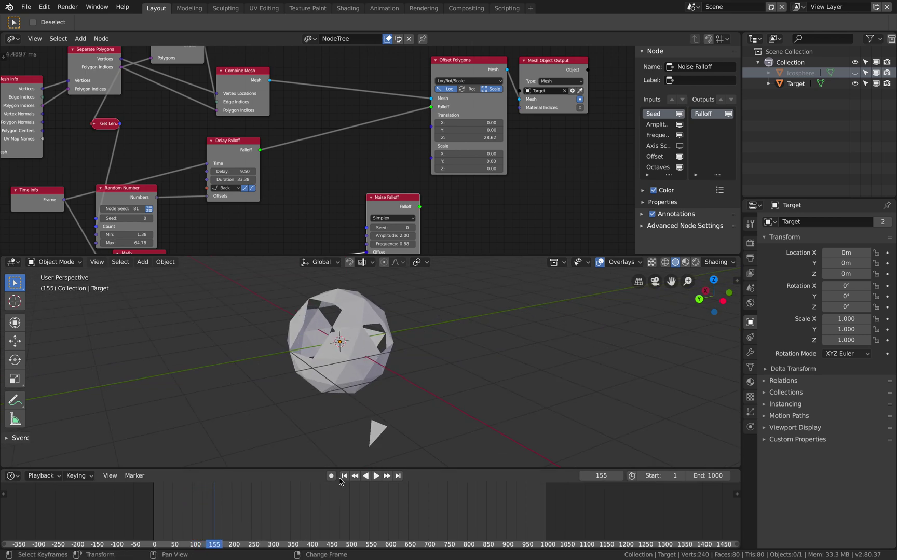
Step: Play the animation from the first frame and examine the moving polygons from afar and up close
{"action": "left_click", "coordinate": [343, 476]}
{"action": "left_click", "coordinate": [376, 476]}
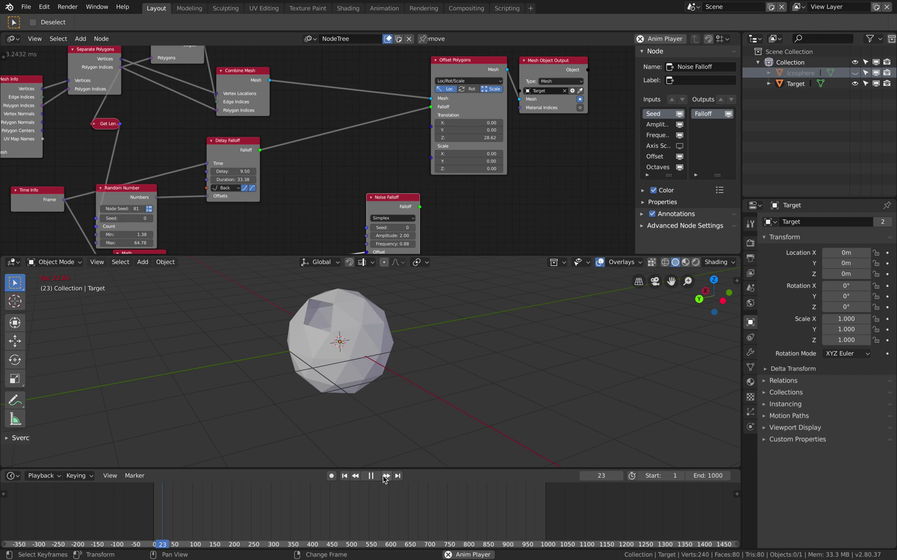
{"action": "scroll", "coordinate": [336, 367], "scroll_direction": "down", "scroll_amount": 6}
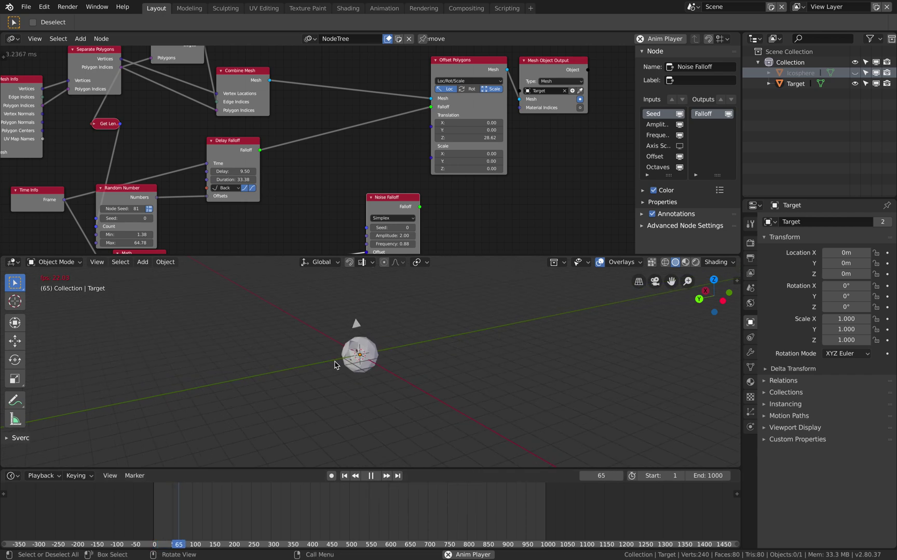
{"action": "scroll", "coordinate": [335, 364], "scroll_direction": "up", "scroll_amount": 5}
{"action": "middle_click_drag", "start_coordinate": [382, 314], "coordinate": [367, 312]}
Step: Set the Delay Falloff Duration to 20 and its Delay to 5 while the animation plays
{"action": "middle_click_drag", "start_coordinate": [280, 151], "coordinate": [337, 127]}
{"action": "scroll", "coordinate": [295, 162], "scroll_direction": "up", "scroll_amount": 2}
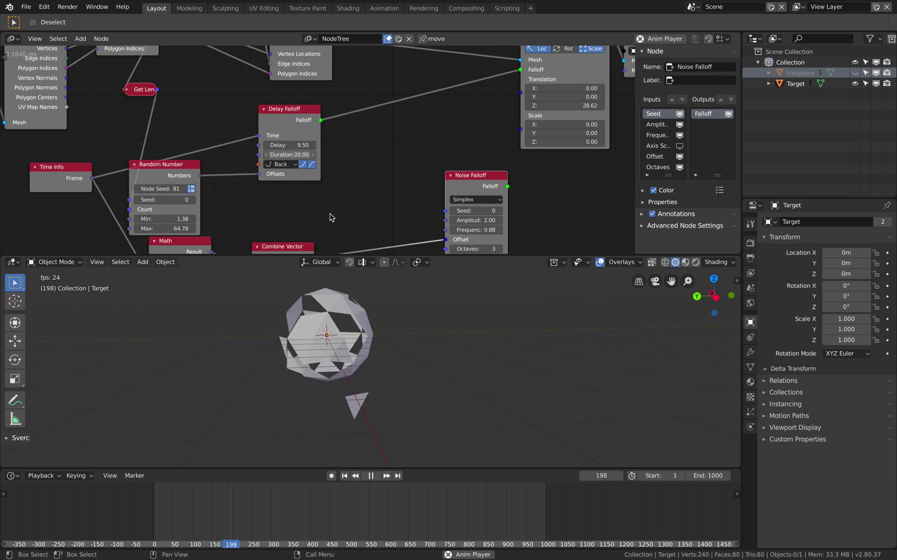
{"action": "middle_click_drag", "start_coordinate": [374, 310], "coordinate": [402, 314]}
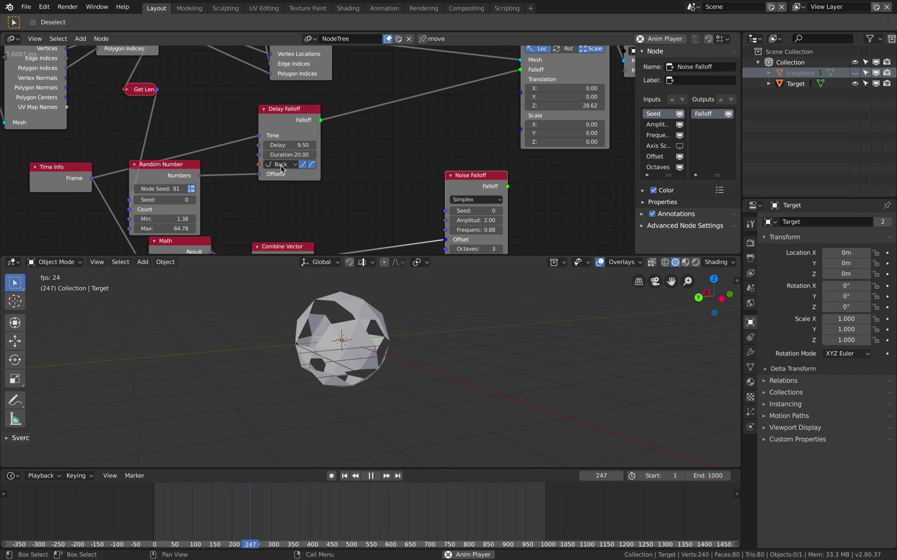
{"action": "left_click", "coordinate": [293, 146]}
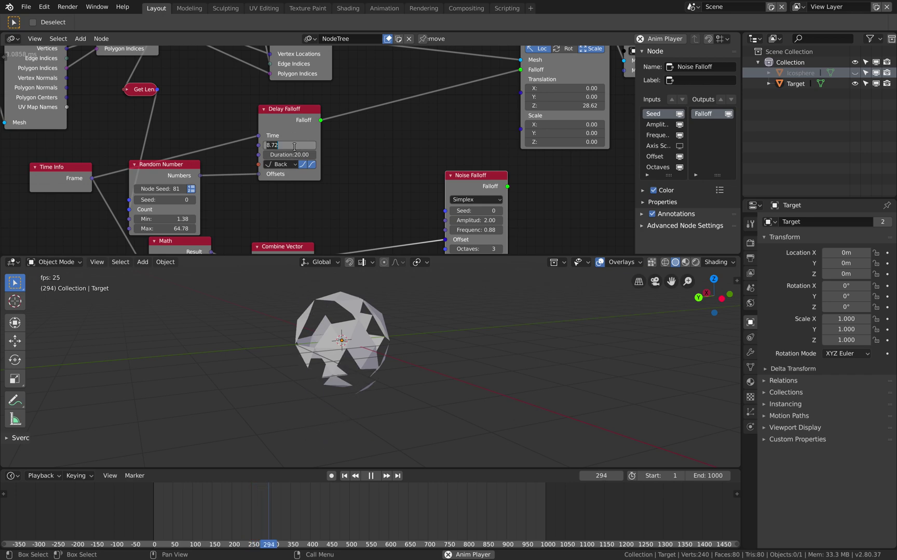
{"action": "type", "text": "5"}
{"action": "key", "text": "Return"}
Step: Change the Delay Falloff interpolation to Linear
{"action": "left_click", "coordinate": [310, 164]}
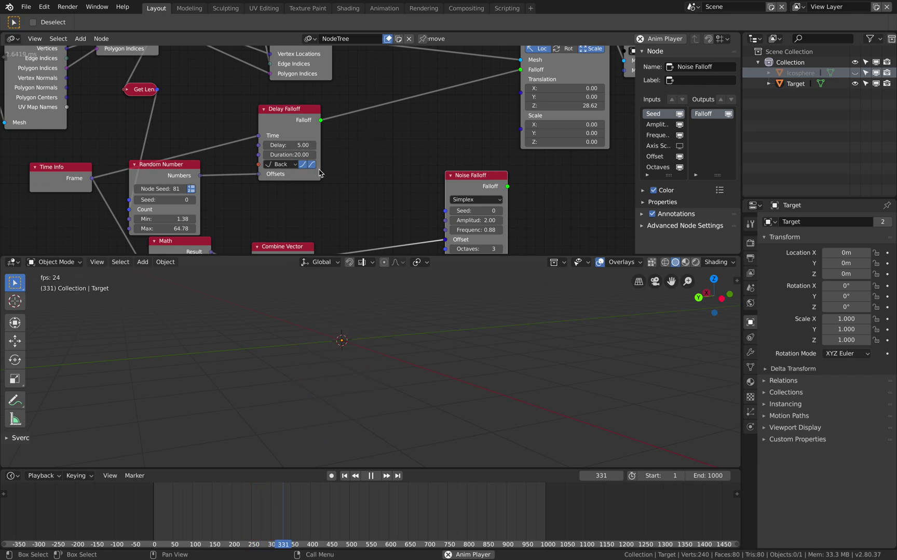
{"action": "left_click", "coordinate": [280, 164]}
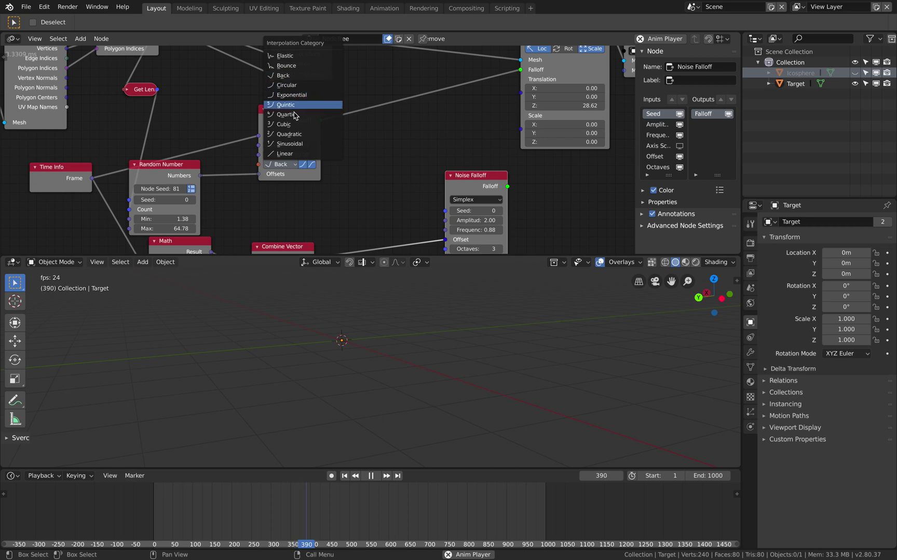
{"action": "left_click", "coordinate": [292, 154]}
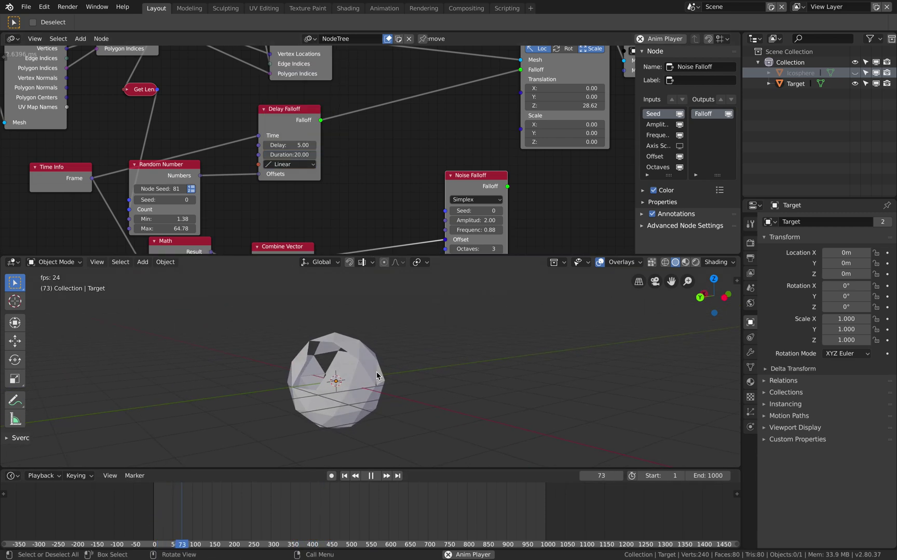
Step: Set the Offset Polygons Z translation to 1, fine-tune it to 1.24, and restart playback near the first frame
{"action": "scroll", "coordinate": [403, 338], "scroll_direction": "down", "scroll_amount": 1}
{"action": "middle_click_drag", "start_coordinate": [427, 356], "coordinate": [445, 356]}
{"action": "scroll", "coordinate": [445, 357], "scroll_direction": "down", "scroll_amount": 9}
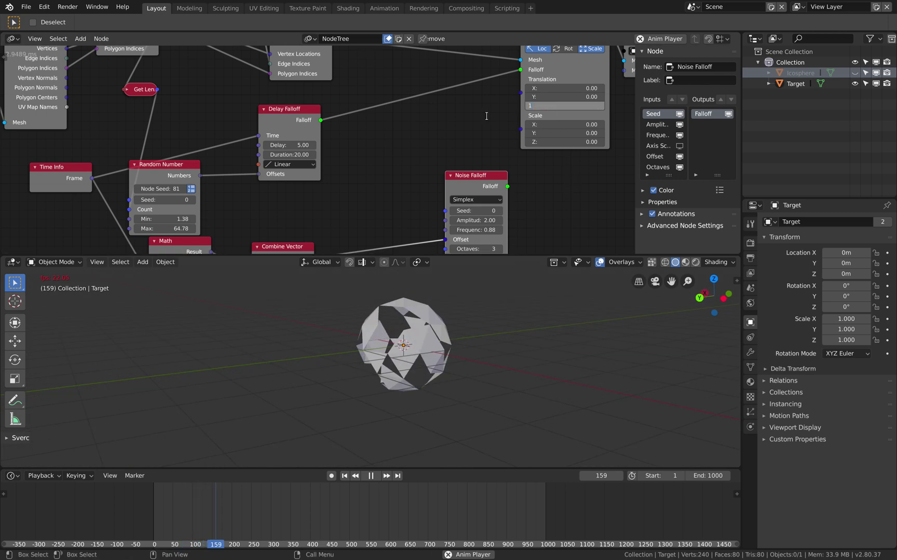
{"action": "key", "text": "Return"}
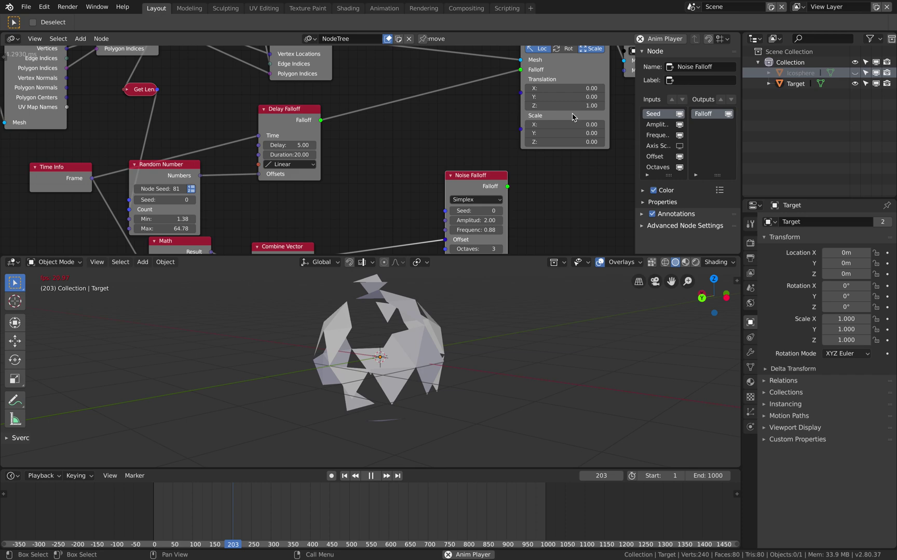
{"action": "left_click", "coordinate": [159, 510]}
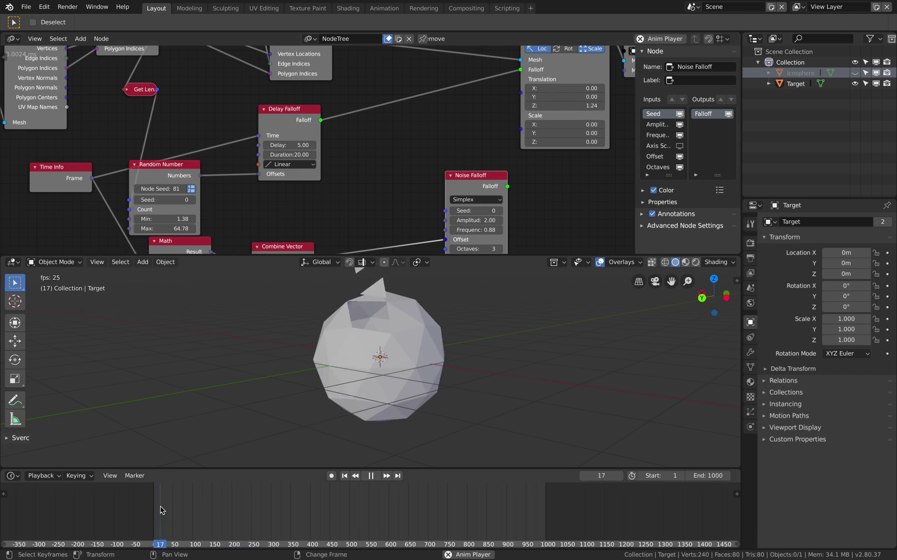
Step: Set the Random Number Seed to 80 and Max to 50.92, and check the sphere from several sides
{"action": "middle_click_drag", "start_coordinate": [169, 197], "coordinate": [184, 187]}
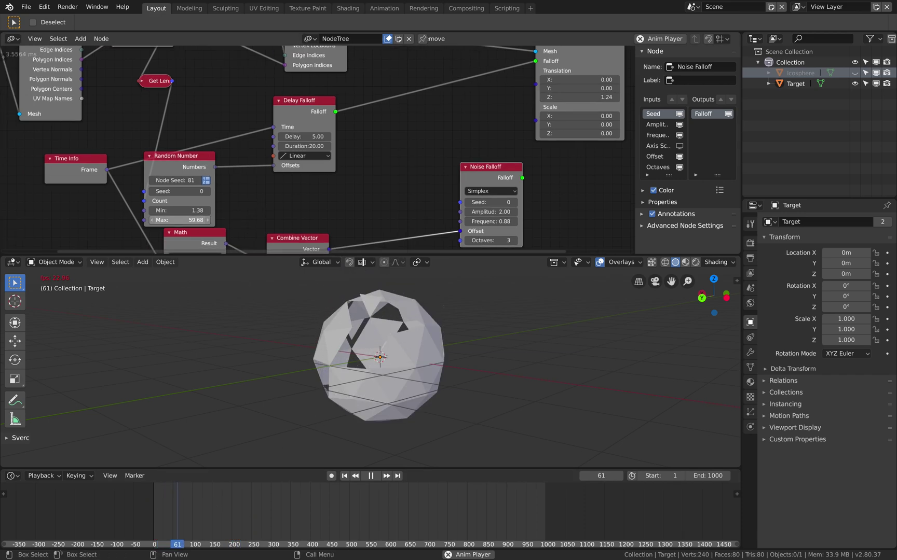
{"action": "left_click_drag", "start_coordinate": [185, 191], "coordinate": [174, 220]}
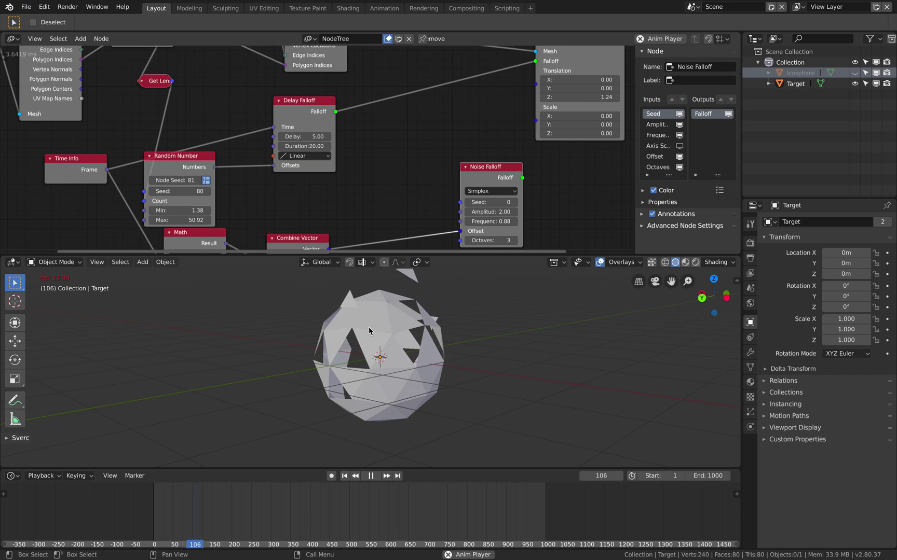
{"action": "middle_click_drag", "start_coordinate": [366, 341], "coordinate": [393, 345]}
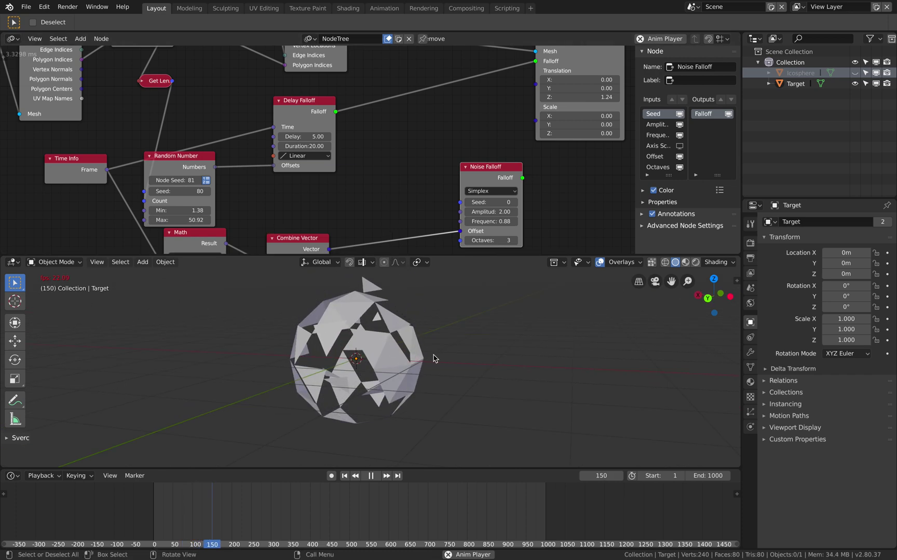
{"action": "middle_click_drag", "start_coordinate": [453, 348], "coordinate": [428, 343]}
Step: Save the current file, then save a new version as polygon_offset_004.blend
{"action": "key", "text": "super+s"}
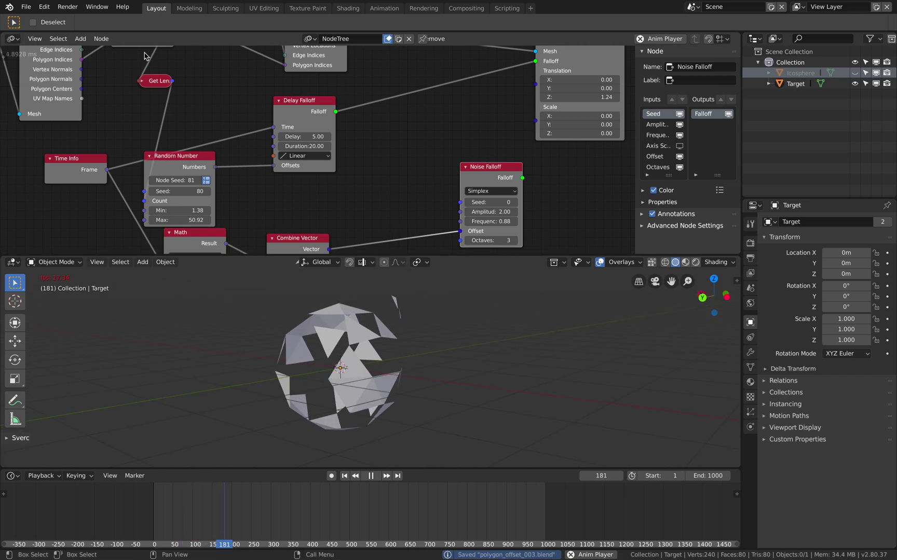
{"action": "left_click", "coordinate": [25, 7]}
{"action": "left_click", "coordinate": [47, 99]}
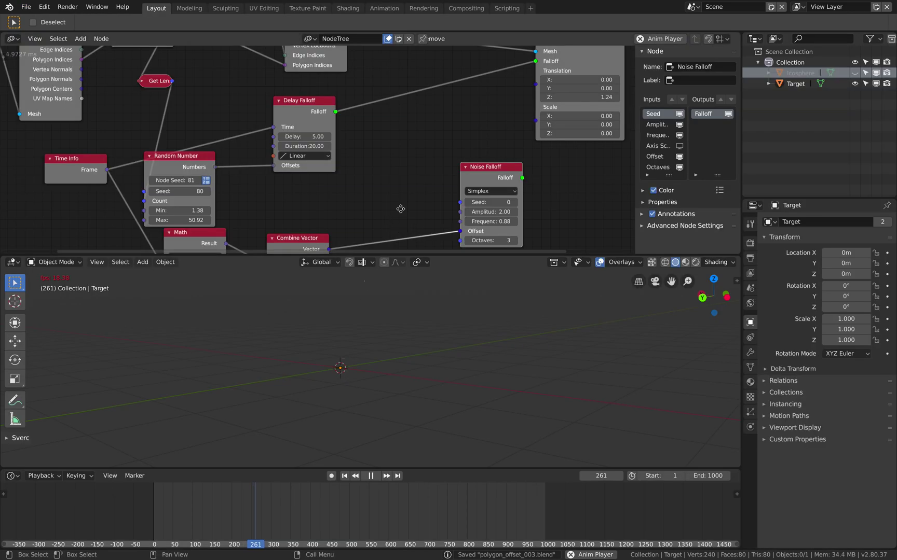
Step: Move the Combine Vector and Math nodes closer to the Noise Falloff node
{"action": "middle_click_drag", "start_coordinate": [400, 208], "coordinate": [420, 195]}
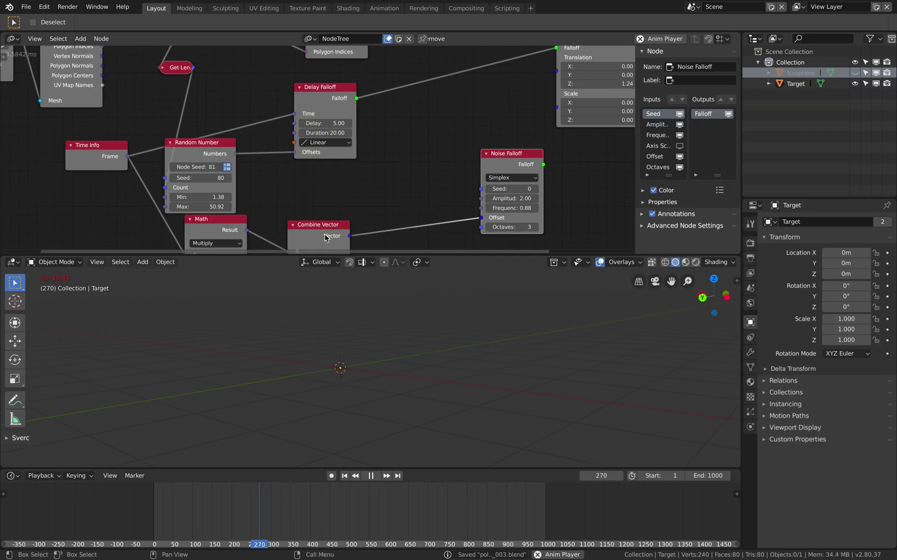
{"action": "left_click_drag", "start_coordinate": [326, 236], "coordinate": [360, 216]}
{"action": "left_click_drag", "start_coordinate": [220, 220], "coordinate": [269, 215]}
Step: Replay the opening frames while viewing the sphere from another side, and save the new version
{"action": "right_click", "coordinate": [159, 491]}
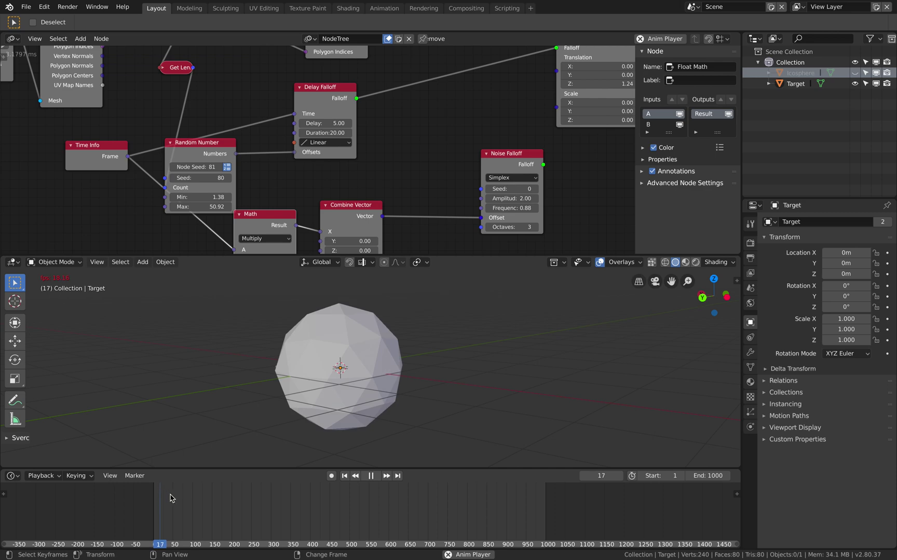
{"action": "mouse_move", "coordinate": [369, 390]}
{"action": "middle_mouse_down"}
{"action": "mouse_move", "coordinate": [414, 380]}
{"action": "mouse_move", "coordinate": [367, 375]}
{"action": "middle_mouse_up"}
{"action": "scroll", "coordinate": [366, 372], "scroll_direction": "up", "scroll_amount": 1}
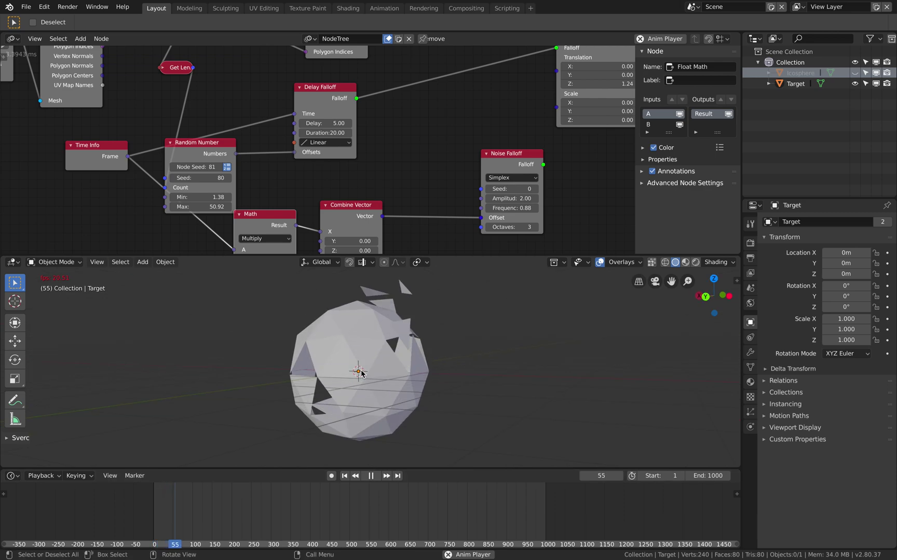
{"action": "key", "text": "ctrl+s"}
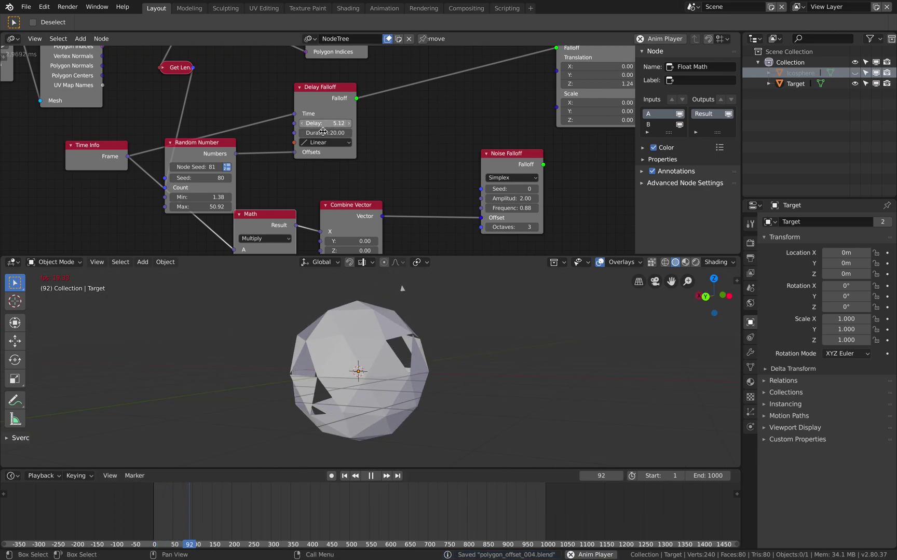
Step: Set the Delay to 5.12, the Random Number Min to 1.44 and Max to 56.08, and the Offset Polygons Z translation to 2
{"action": "left_click_drag", "start_coordinate": [210, 198], "coordinate": [210, 206]}
{"action": "double_click", "coordinate": [587, 84]}
{"action": "type", "text": "2"}
{"action": "key", "text": "Return"}
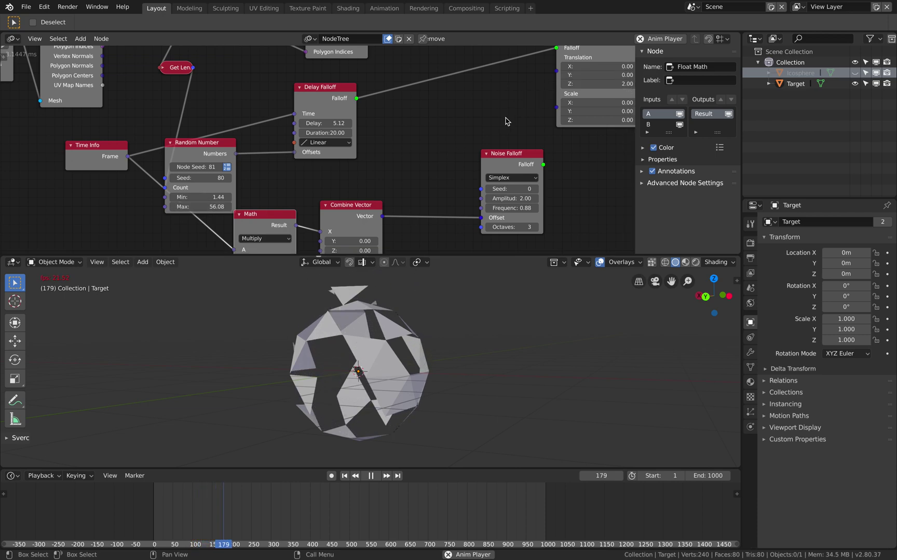
Step: Replay from the opening frames from a rotated view, save the file, and leave the sphere deselected
{"action": "middle_click_drag", "start_coordinate": [506, 120], "coordinate": [480, 125]}
{"action": "right_click", "coordinate": [161, 514]}
{"action": "middle_click_drag", "start_coordinate": [381, 333], "coordinate": [426, 320]}
{"action": "key", "text": "ctrl+s"}
{"action": "left_click", "coordinate": [402, 332]}
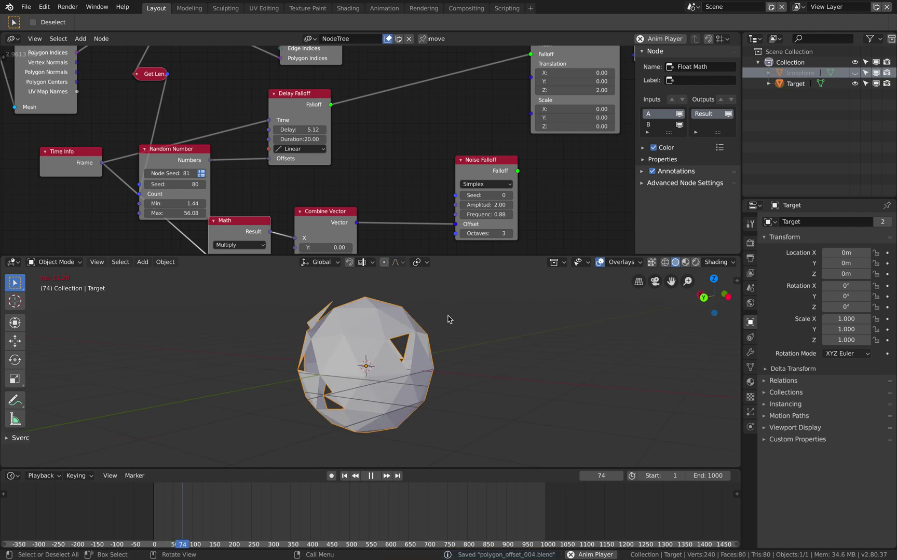
{"action": "left_click", "coordinate": [449, 319]}
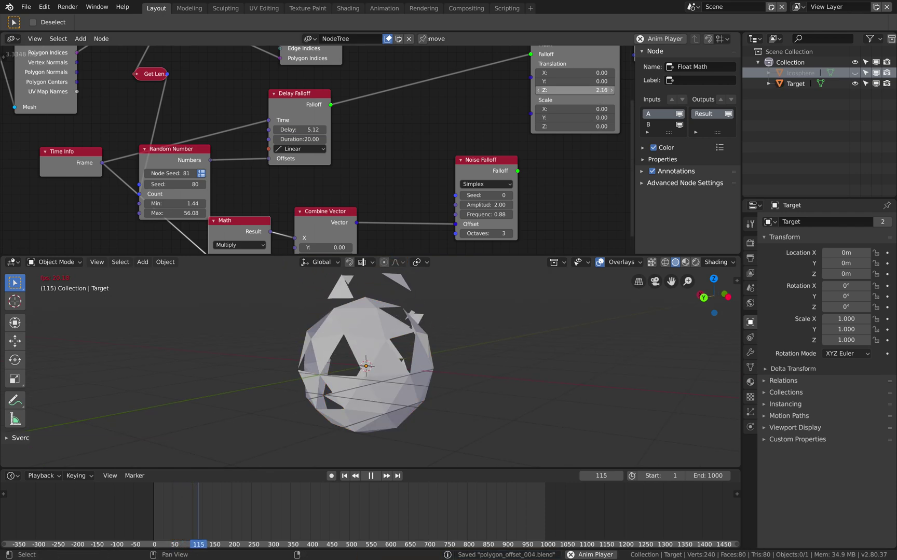
Step: Set the Offset Polygons Z translation to 2.08, restart playback near the beginning, and set the Delay Falloff Delay to 10
{"action": "left_click", "coordinate": [152, 510]}
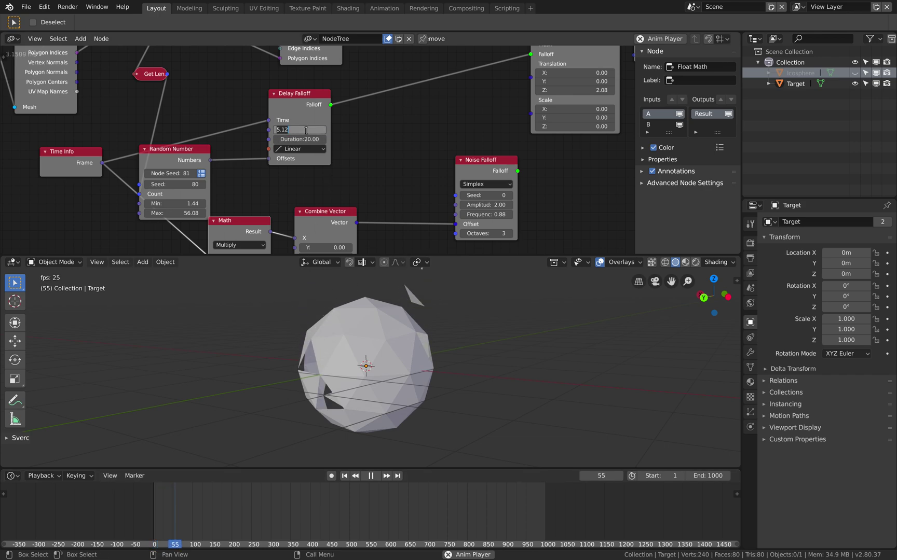
{"action": "type", "text": "10"}
{"action": "key", "text": "Return"}
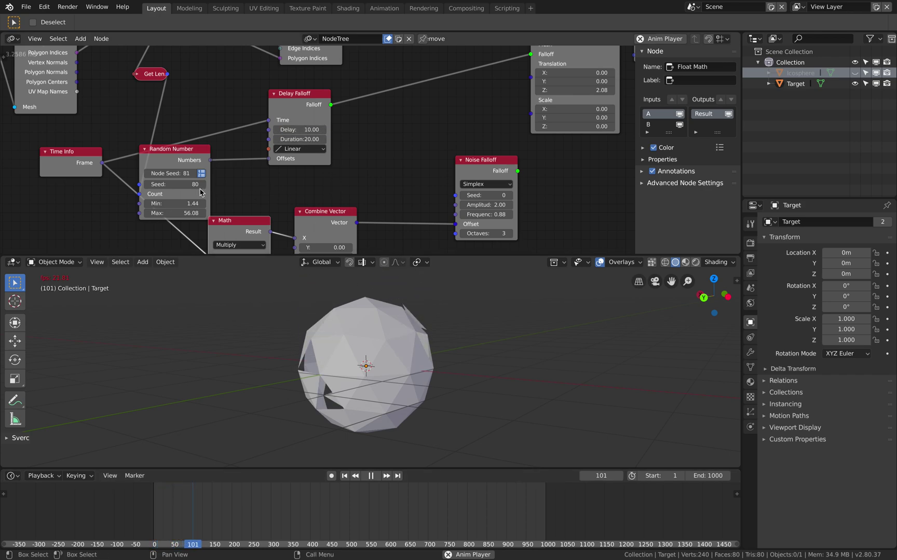
Step: Set the Random Number Seed to 100 and Max to 41.38, and move the node slightly toward the Delay Falloff
{"action": "left_click_drag", "start_coordinate": [198, 185], "coordinate": [176, 213]}
{"action": "left_click_drag", "start_coordinate": [184, 160], "coordinate": [202, 161]}
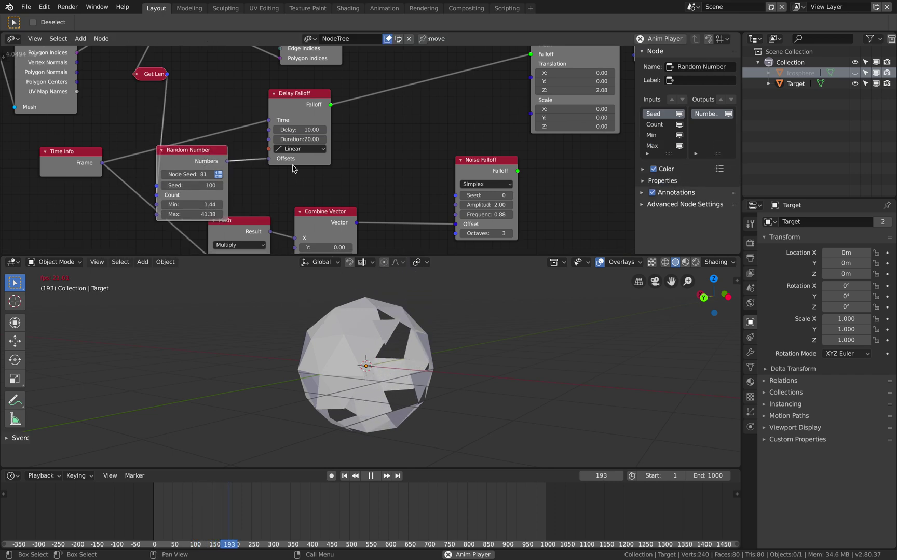
{"action": "middle_click_drag", "start_coordinate": [295, 145], "coordinate": [305, 160]}
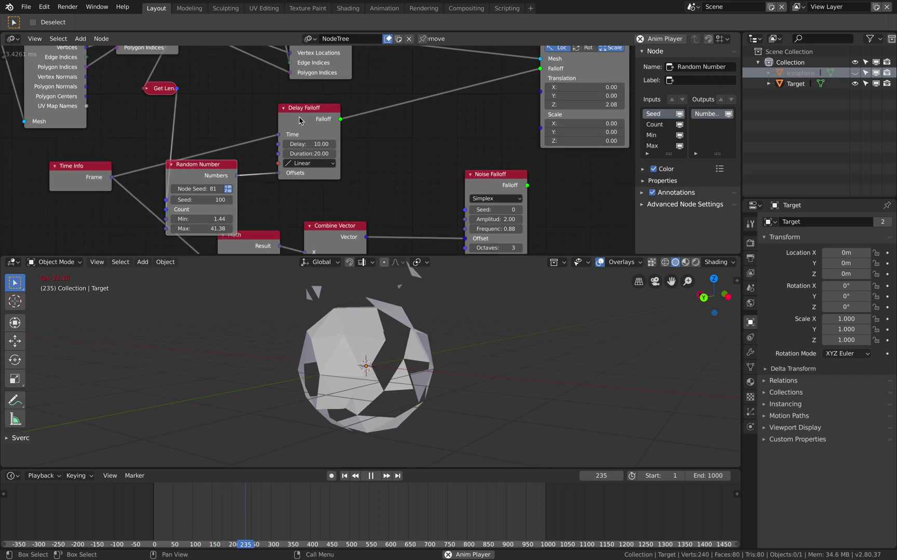
Step: Replay the animation from the opening frames, save the scene, and save it again with Save As
{"action": "middle_click_drag", "start_coordinate": [301, 118], "coordinate": [322, 118]}
{"action": "right_click_drag", "start_coordinate": [147, 525], "coordinate": [271, 487]}
{"action": "left_click", "coordinate": [358, 292]}
{"action": "key", "text": "super+s"}
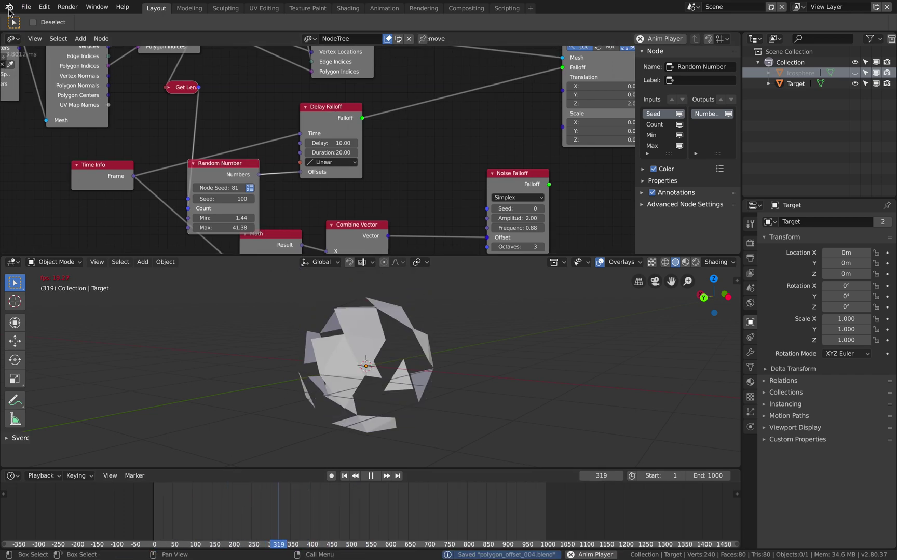
{"action": "left_click", "coordinate": [25, 9]}
{"action": "left_click", "coordinate": [52, 99]}
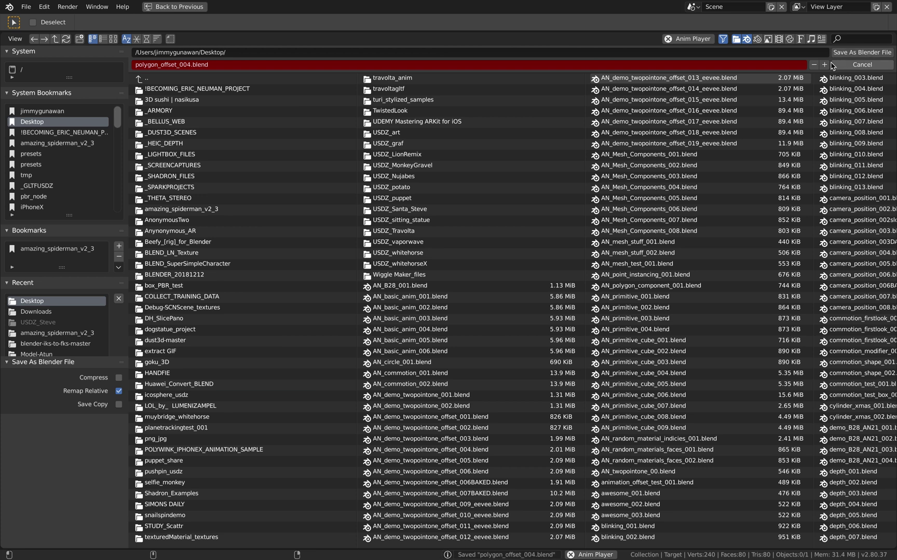
{"action": "key", "text": "Return"}
Step: Add a torus, move it away from the origin, rotate it freely to face the view, and scale it to about 1.571
{"action": "key", "text": "shift+a"}
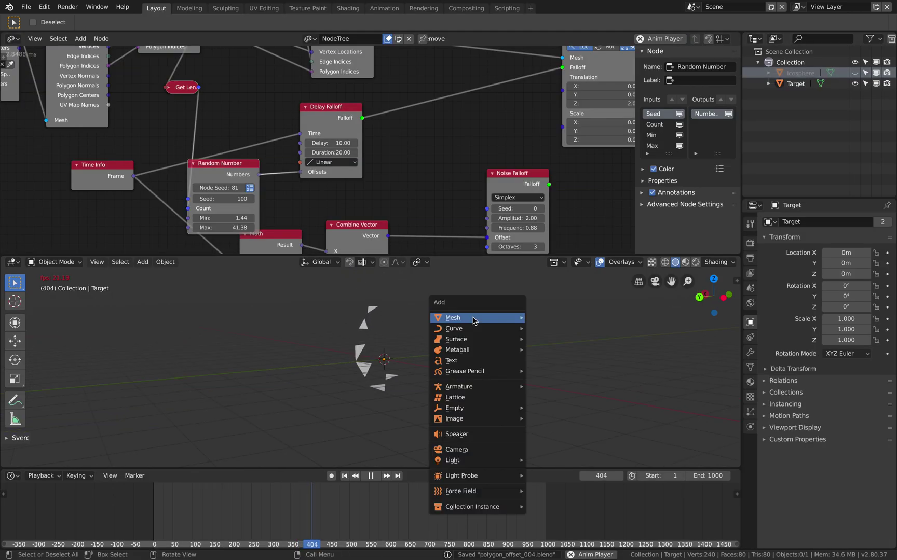
{"action": "mouse_move", "coordinate": [482, 318]}
{"action": "left_click", "coordinate": [549, 392]}
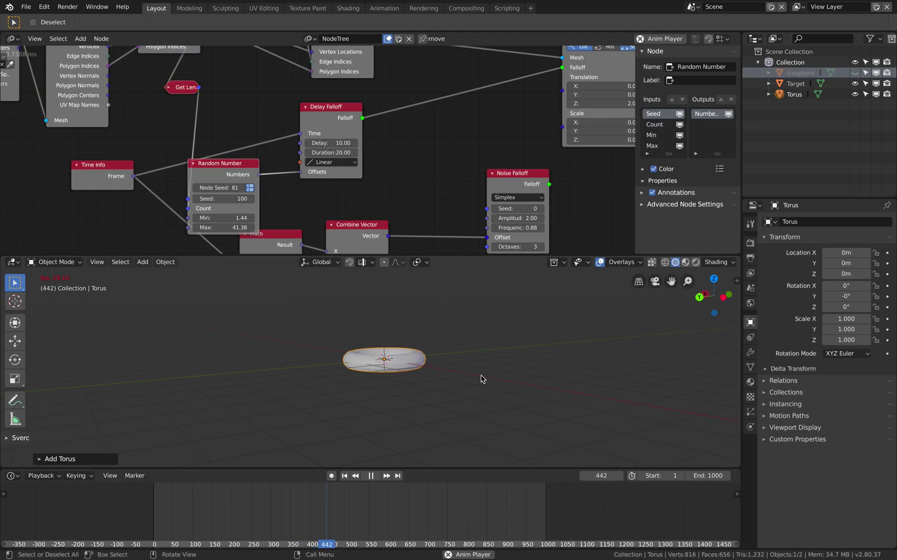
{"action": "key", "text": "g"}
{"action": "left_click", "coordinate": [395, 358]}
{"action": "key", "text": "r"}
{"action": "key", "text": "r"}
{"action": "left_click", "coordinate": [408, 404]}
{"action": "key", "text": "g"}
{"action": "left_click", "coordinate": [356, 400]}
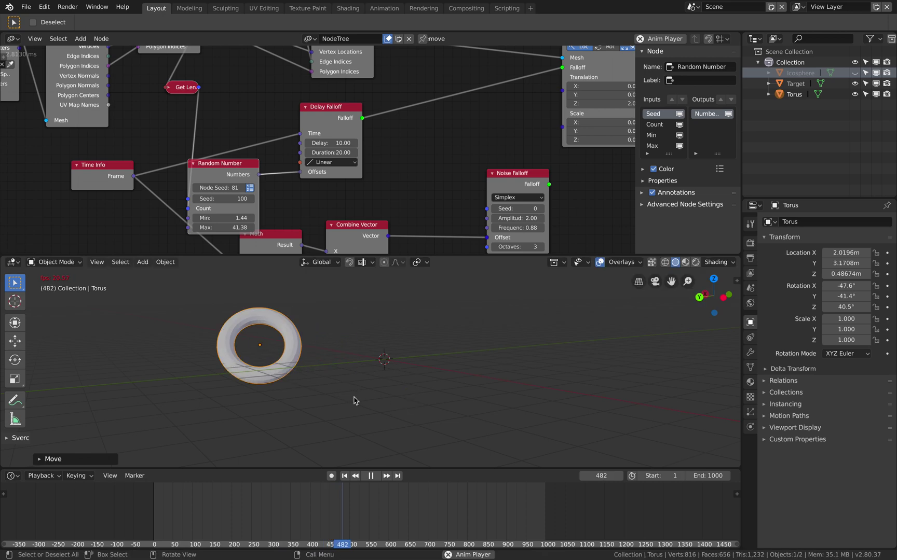
{"action": "key", "text": "s"}
{"action": "left_click", "coordinate": [436, 384]}
Step: Add a monkey mesh, move it to the opposite side of the origin from the torus, and rotate it freely to face the view
{"action": "key", "text": "shift+a"}
{"action": "mouse_move", "coordinate": [444, 357]}
{"action": "left_click", "coordinate": [536, 456]}
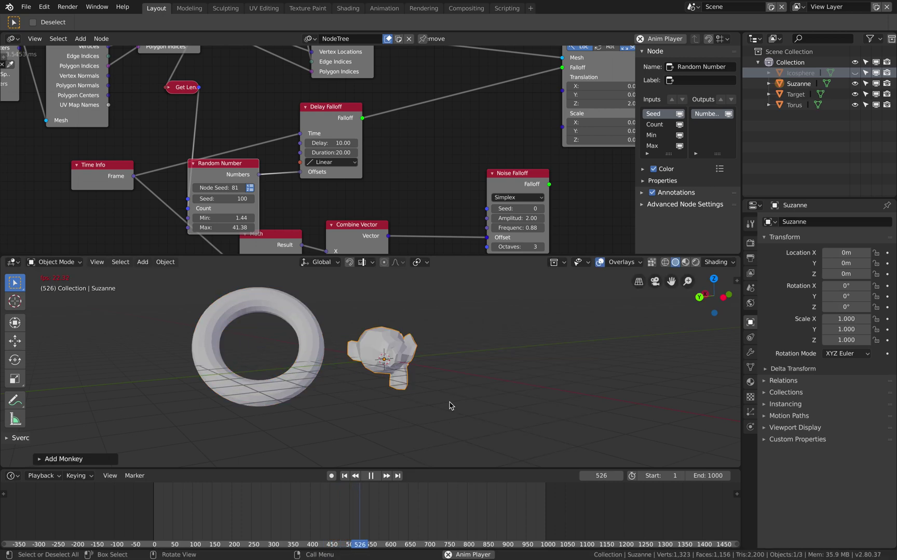
{"action": "key", "text": "g"}
{"action": "left_click", "coordinate": [568, 397]}
{"action": "key", "text": "r"}
{"action": "key", "text": "r"}
{"action": "left_click", "coordinate": [468, 364]}
{"action": "scroll", "coordinate": [473, 374], "scroll_direction": "up", "scroll_amount": 3}
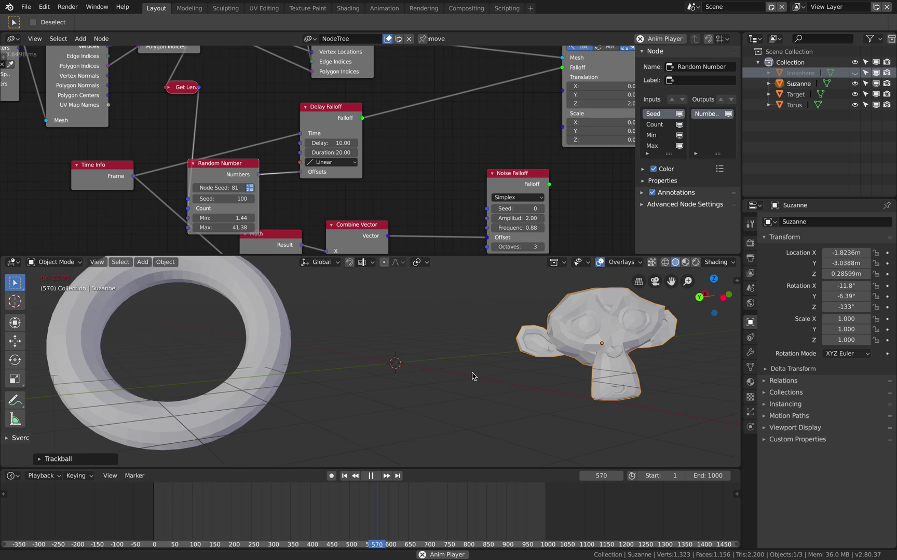
{"action": "scroll", "coordinate": [473, 376], "scroll_direction": "down", "scroll_amount": 2}
{"action": "middle_click_drag", "start_coordinate": [418, 367], "coordinate": [422, 382], "text": "shift"}
Step: Select the torus and assign it as the source object of the Mesh Object Input node
{"action": "right_click", "coordinate": [294, 337]}
{"action": "left_click", "coordinate": [225, 308]}
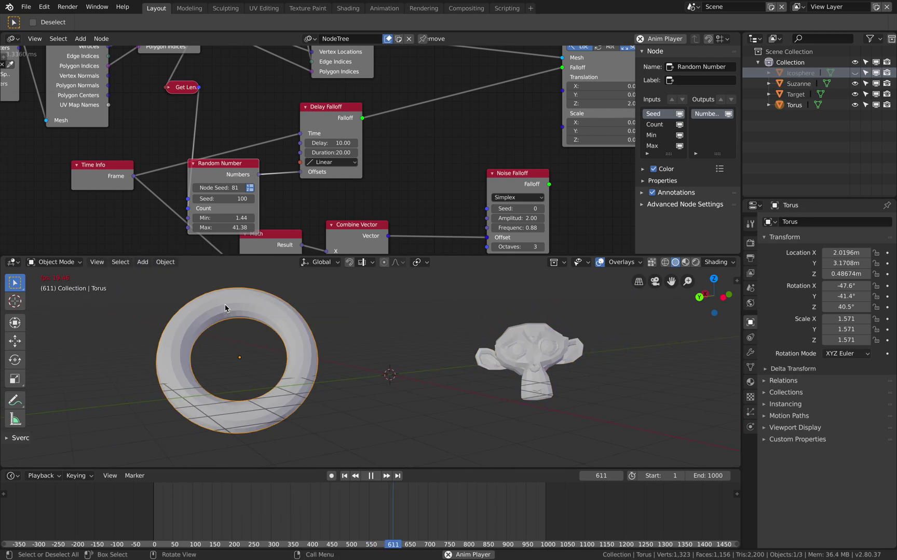
{"action": "scroll", "coordinate": [184, 156], "scroll_direction": "down", "scroll_amount": 3}
{"action": "middle_click_drag", "start_coordinate": [264, 152], "coordinate": [299, 161]}
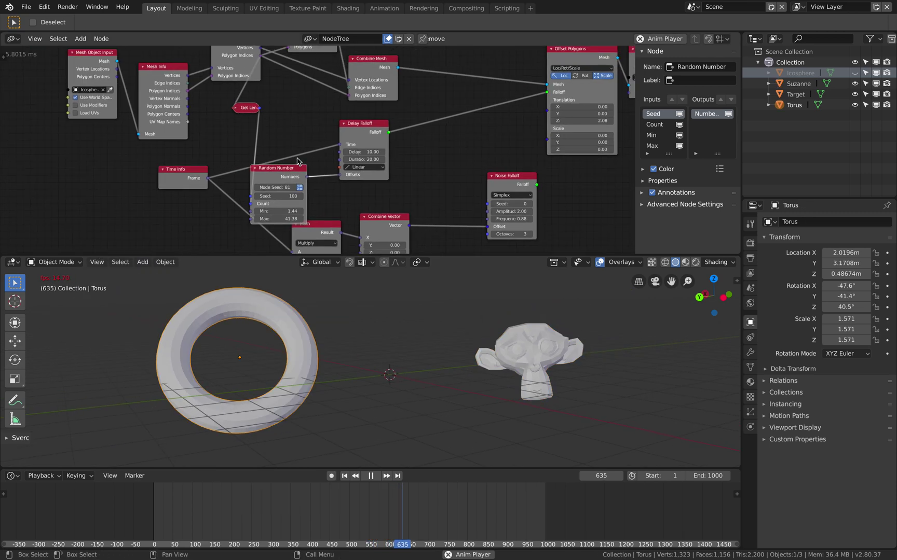
{"action": "left_click", "coordinate": [111, 90]}
{"action": "left_click", "coordinate": [304, 345]}
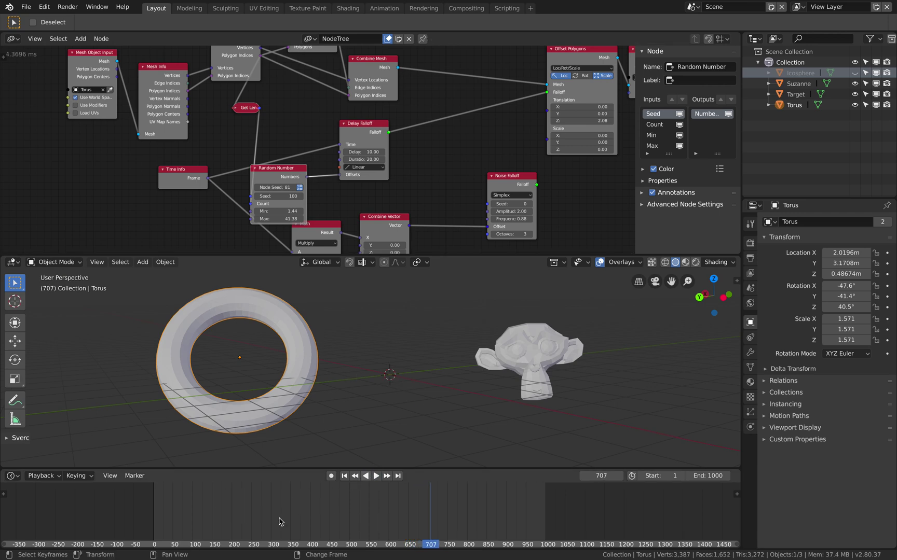
Step: Make the torus unselectable in the viewport and scrub the early frames to review its polygon animation
{"action": "left_click_drag", "start_coordinate": [162, 518], "coordinate": [211, 524]}
{"action": "key", "text": "space"}
{"action": "left_click", "coordinate": [865, 105]}
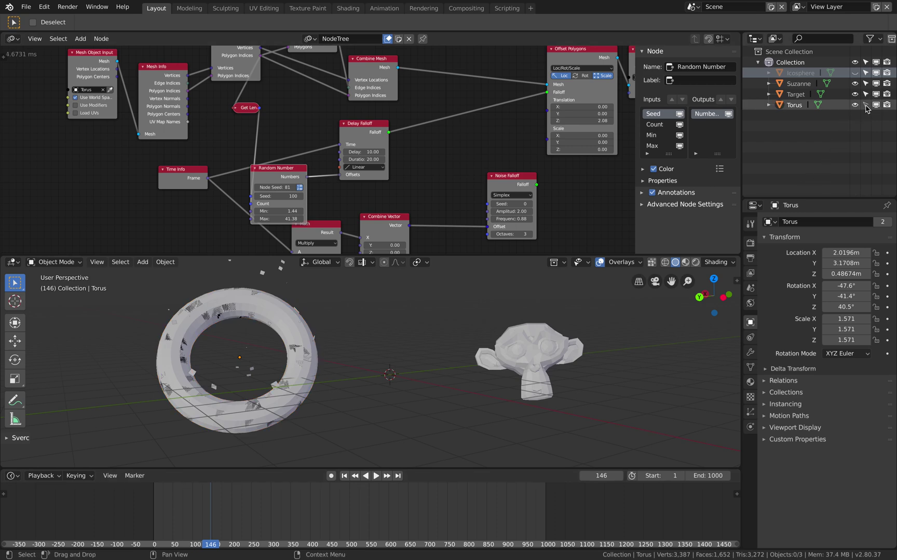
{"action": "right_click_drag", "start_coordinate": [170, 504], "coordinate": [268, 505]}
{"action": "left_click_drag", "start_coordinate": [269, 507], "coordinate": [336, 536]}
{"action": "left_click_drag", "start_coordinate": [388, 523], "coordinate": [312, 487]}
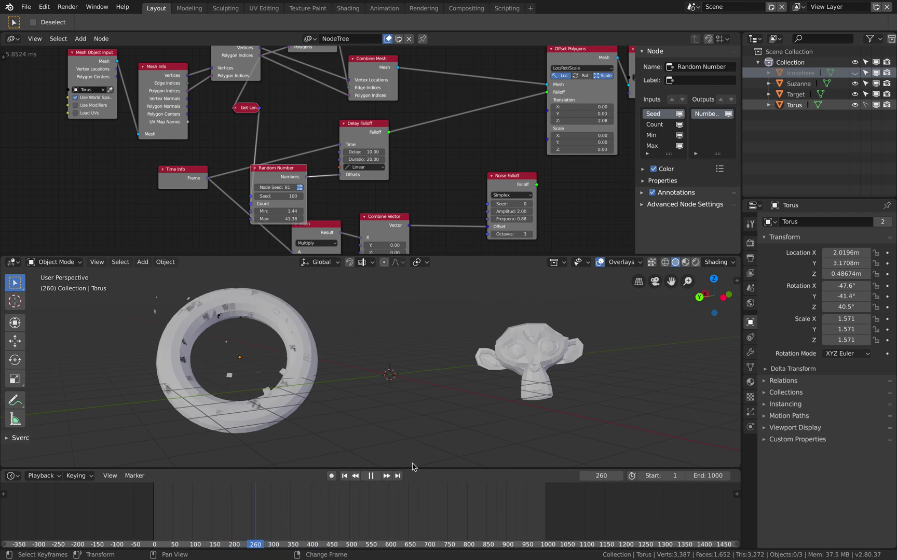
Step: Set the viewport's solid shading color to Random and scrub the timeline to frame 269
{"action": "left_click", "coordinate": [717, 263]}
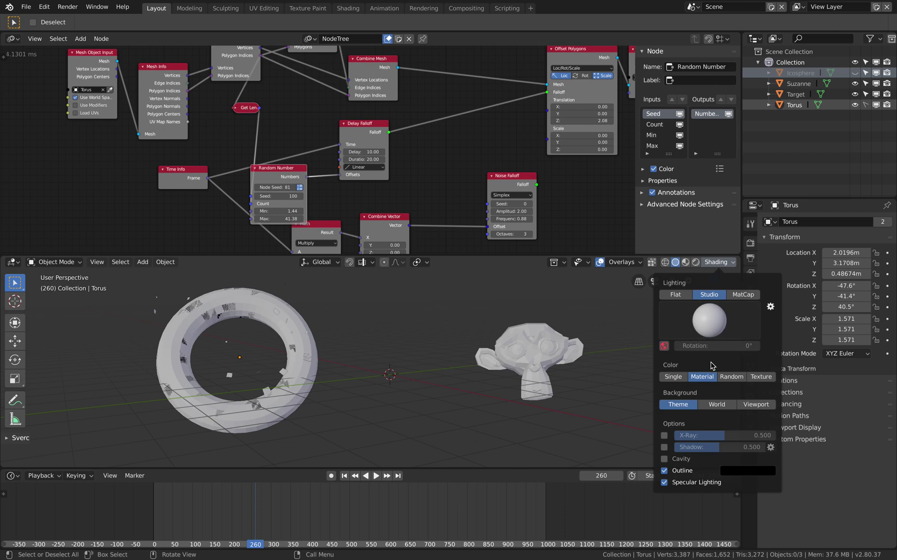
{"action": "left_click", "coordinate": [731, 377]}
{"action": "key", "text": "space"}
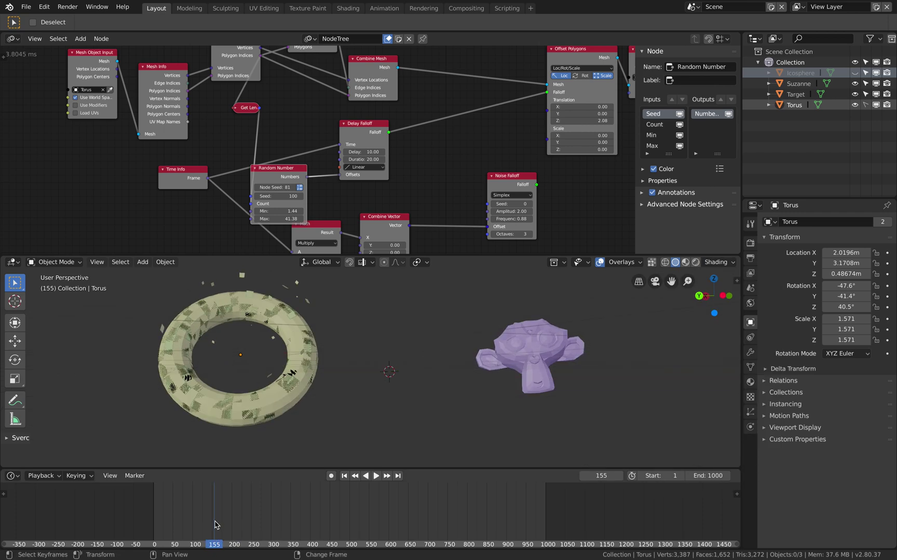
{"action": "left_click_drag", "start_coordinate": [155, 506], "coordinate": [260, 505]}
{"action": "key", "text": "space"}
Step: Select the monkey, rotate it freely, and scale it up to about 1.353
{"action": "right_click", "coordinate": [529, 344]}
{"action": "left_click", "coordinate": [528, 344]}
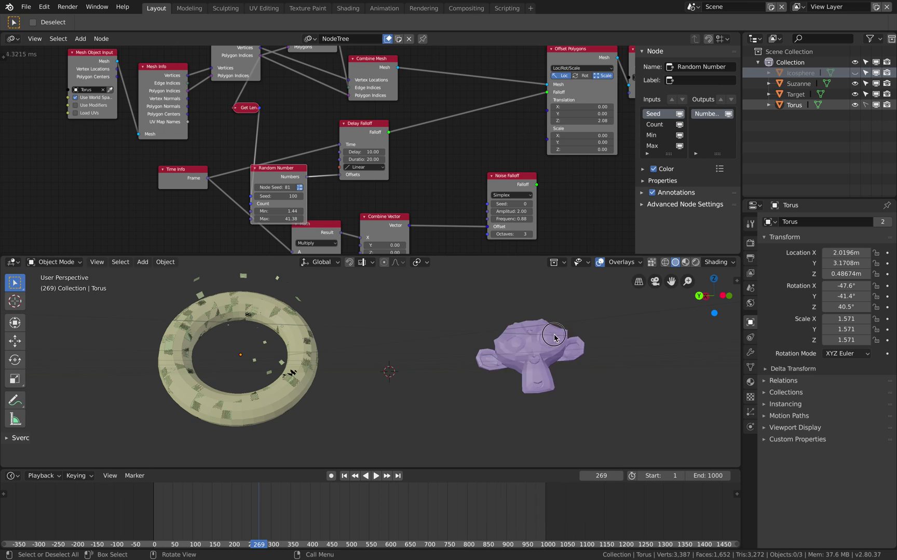
{"action": "left_click", "coordinate": [536, 342]}
{"action": "key", "text": "r"}
{"action": "key", "text": "r"}
{"action": "left_click", "coordinate": [557, 354]}
{"action": "key", "text": "s"}
{"action": "left_click", "coordinate": [606, 370]}
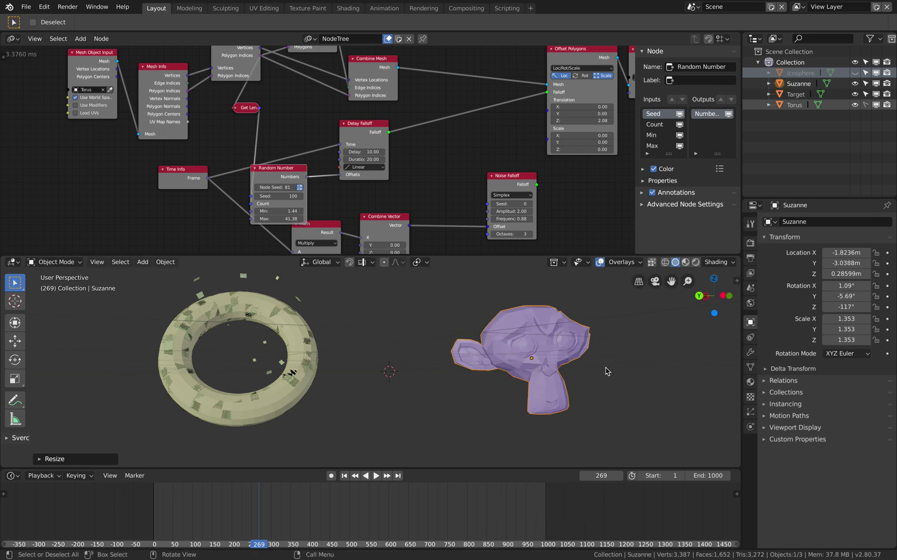
Step: Assign Suzanne as the Mesh Object Input's source, turn off Use World Space, and scrub the timeline to frame 60
{"action": "left_click", "coordinate": [110, 90]}
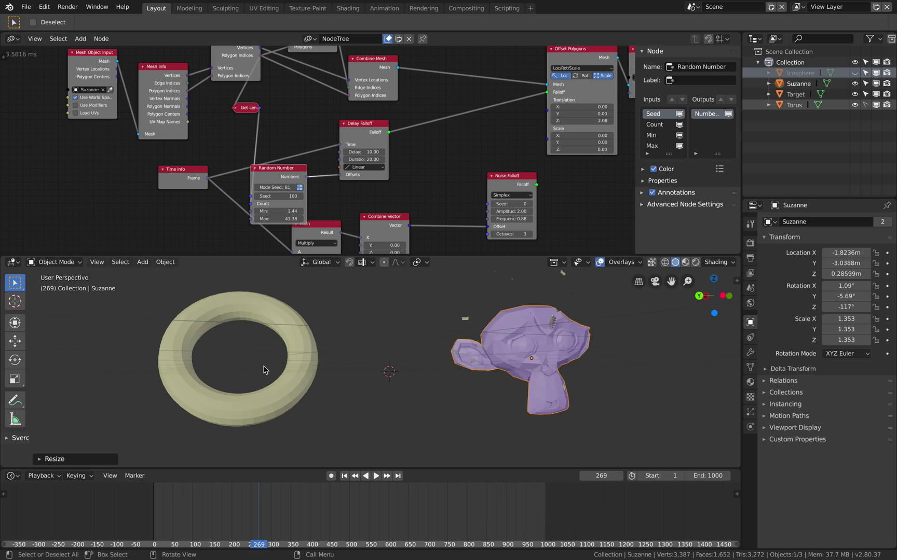
{"action": "left_click", "coordinate": [69, 80]}
{"action": "left_click", "coordinate": [76, 97]}
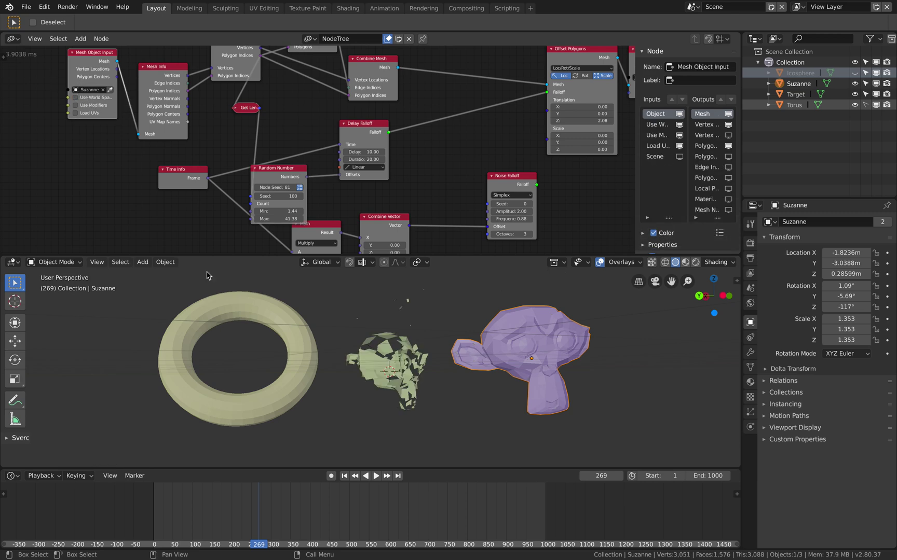
{"action": "right_click_drag", "start_coordinate": [170, 501], "coordinate": [203, 503]}
{"action": "left_click_drag", "start_coordinate": [202, 505], "coordinate": [333, 494]}
{"action": "right_click_drag", "start_coordinate": [222, 544], "coordinate": [177, 542]}
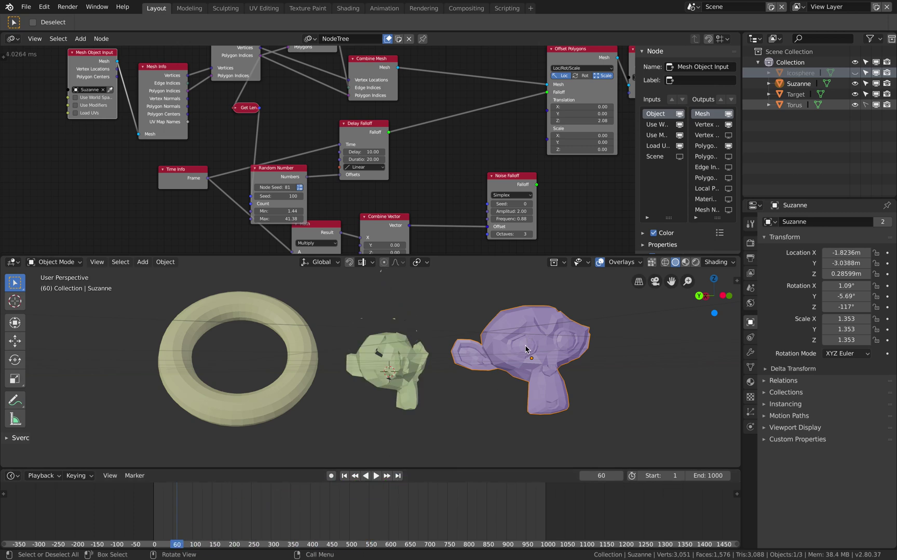
Step: Move the source monkey farther from its animated copy and rotate it freely to a new angle
{"action": "right_click", "coordinate": [317, 336]}
{"action": "middle_click_drag", "start_coordinate": [519, 343], "coordinate": [458, 382]}
{"action": "right_click", "coordinate": [384, 380]}
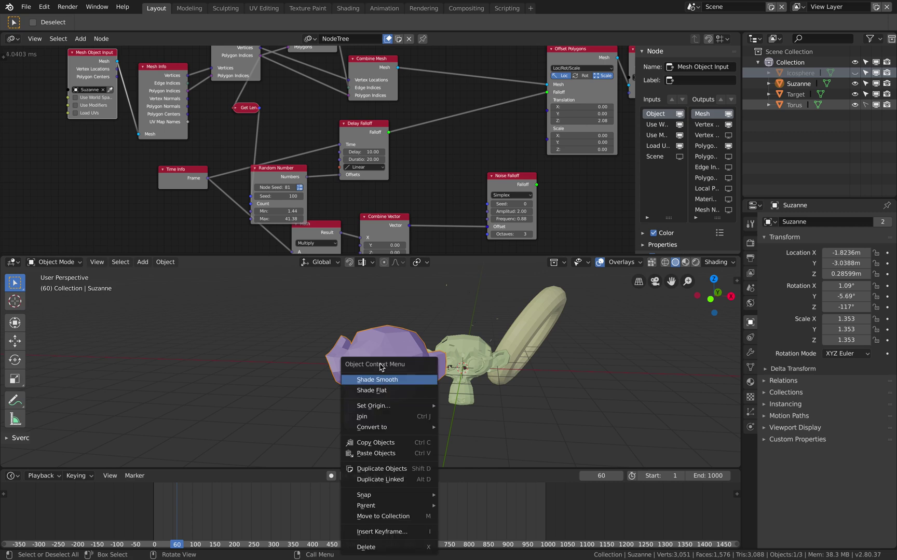
{"action": "key", "text": "g"}
{"action": "left_click", "coordinate": [331, 341]}
{"action": "key", "text": "r"}
{"action": "key", "text": "r"}
{"action": "left_click", "coordinate": [326, 383]}
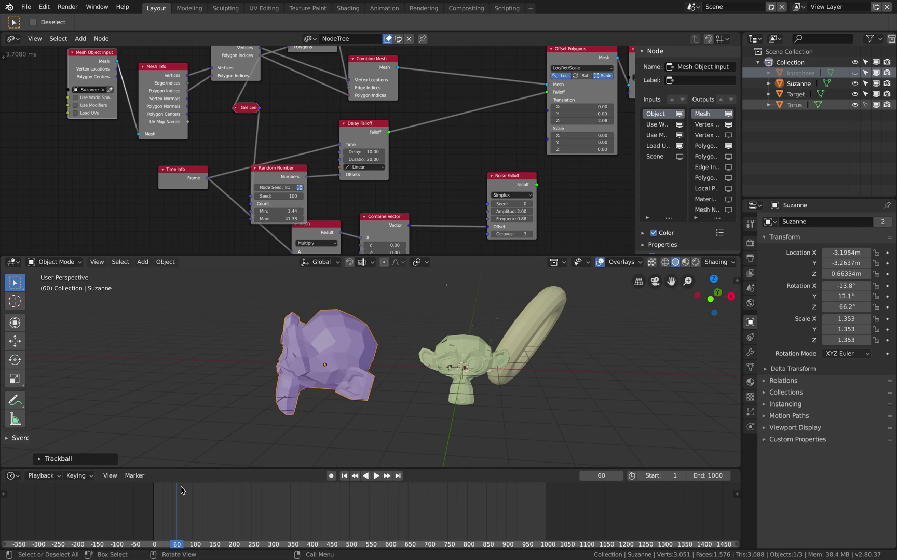
Step: Scrub the timeline to frame 245 and move the Mesh Object Input node slightly away from Mesh Info
{"action": "right_click_drag", "start_coordinate": [147, 507], "coordinate": [250, 511]}
{"action": "scroll", "coordinate": [410, 367], "scroll_direction": "up", "scroll_amount": 2}
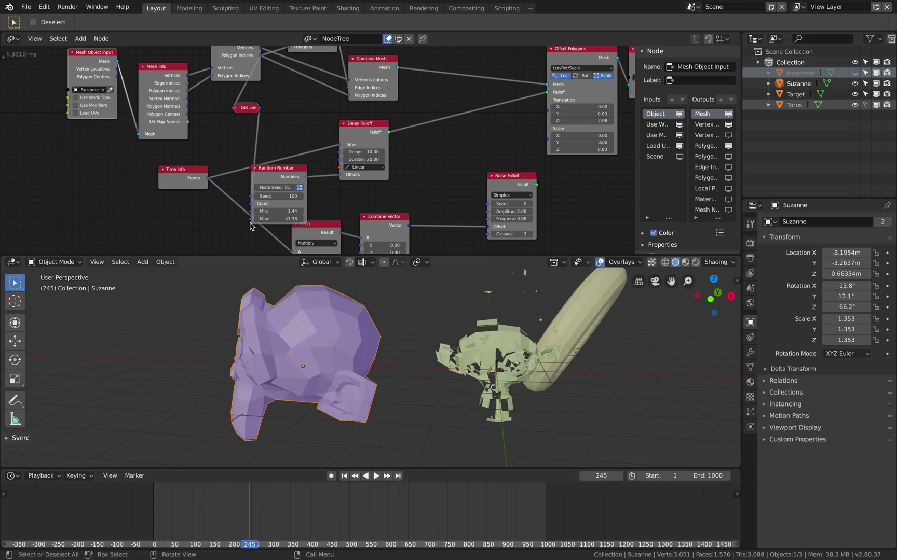
{"action": "left_click_drag", "start_coordinate": [72, 73], "coordinate": [52, 86]}
{"action": "scroll", "coordinate": [48, 101], "scroll_direction": "up", "scroll_amount": 1}
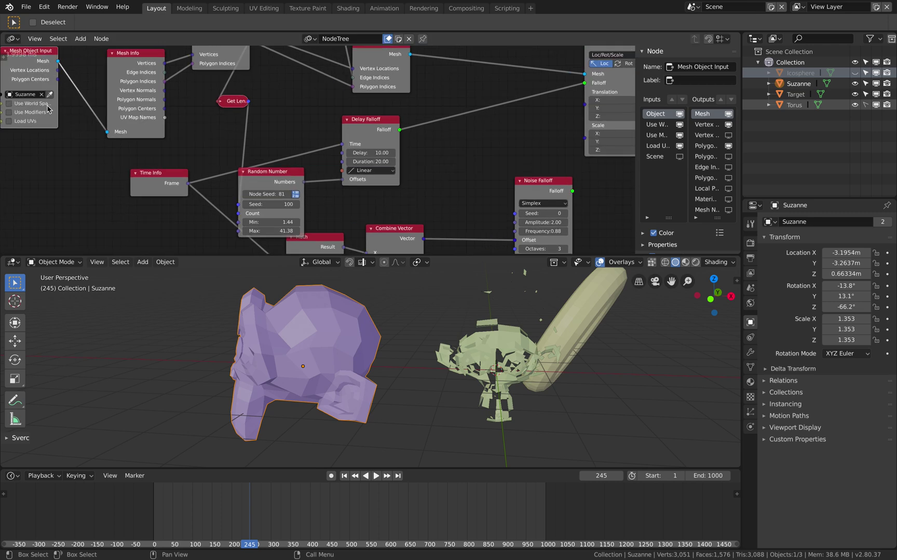
{"action": "middle_click_drag", "start_coordinate": [38, 110], "coordinate": [118, 124]}
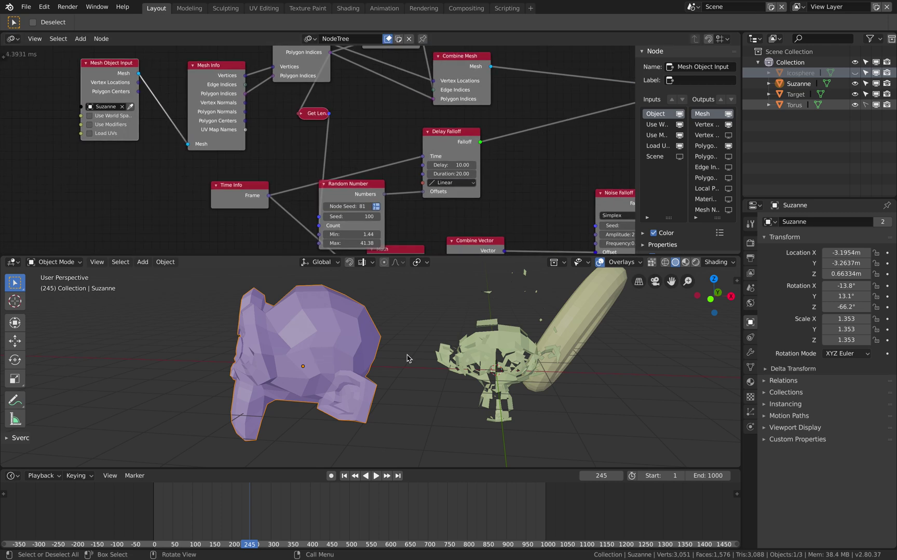
Step: Add a Subdivision Surface modifier to the source monkey, apply it, and scrub the timeline to frame 181
{"action": "left_click", "coordinate": [750, 356]}
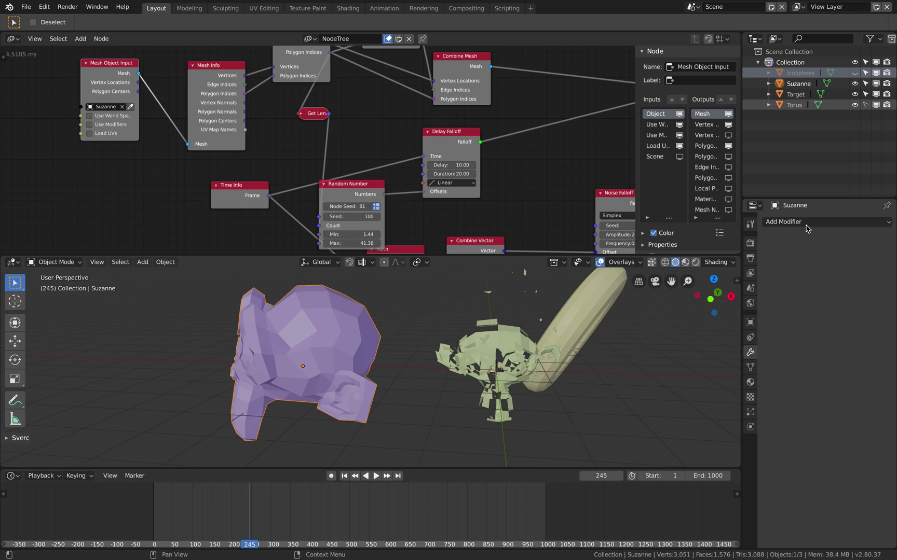
{"action": "left_click", "coordinate": [806, 223]}
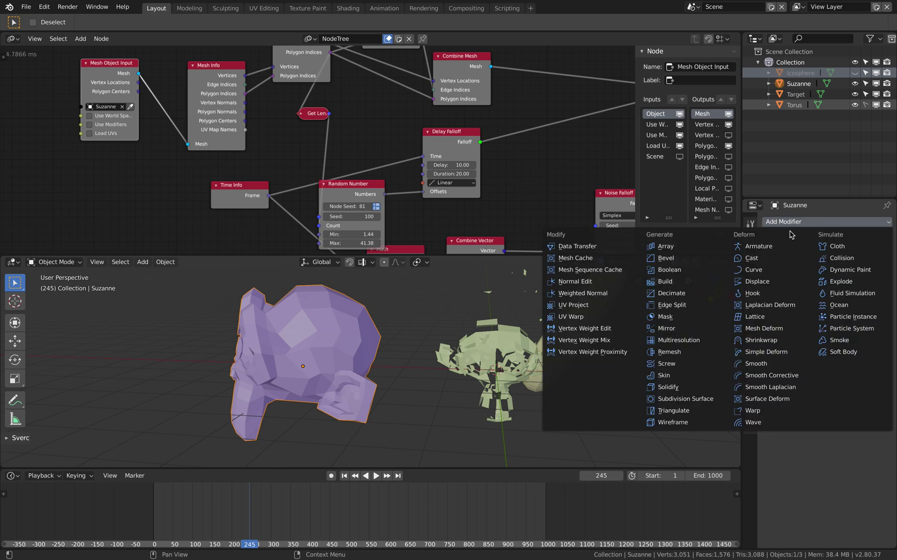
{"action": "left_click", "coordinate": [700, 400]}
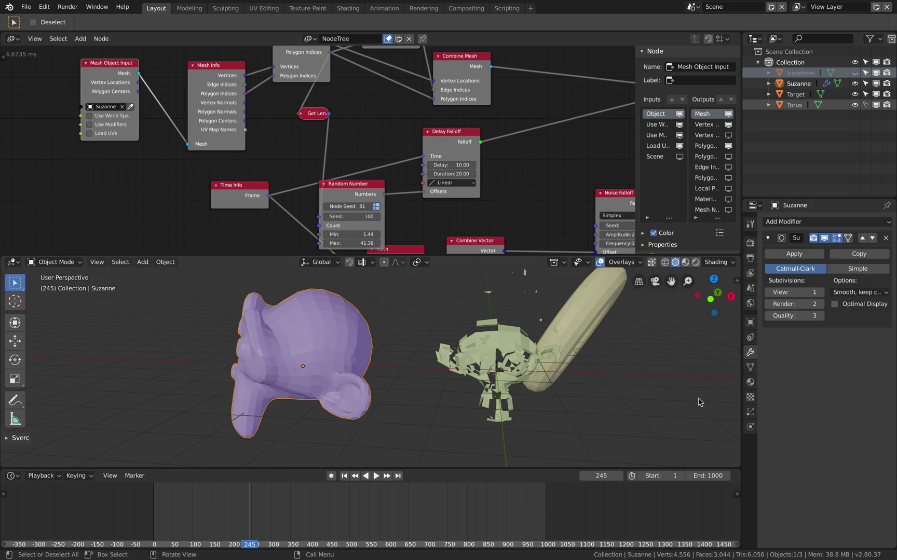
{"action": "left_click", "coordinate": [792, 257]}
{"action": "right_click_drag", "start_coordinate": [163, 510], "coordinate": [301, 501]}
{"action": "key", "text": "Escape"}
{"action": "right_click", "coordinate": [285, 376]}
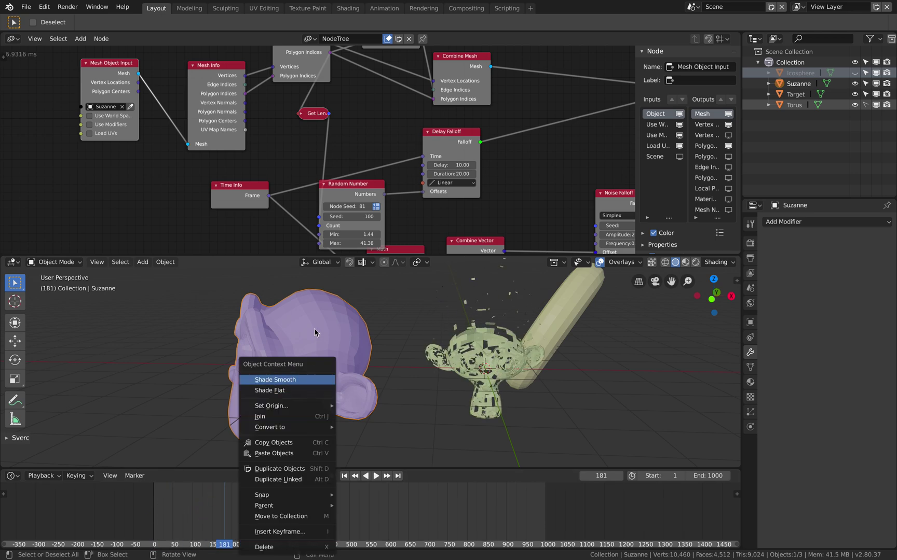
Step: Add and apply a second Subdivision Surface modifier on the source monkey, and scrub the timeline to frame 114
{"action": "left_click", "coordinate": [790, 222]}
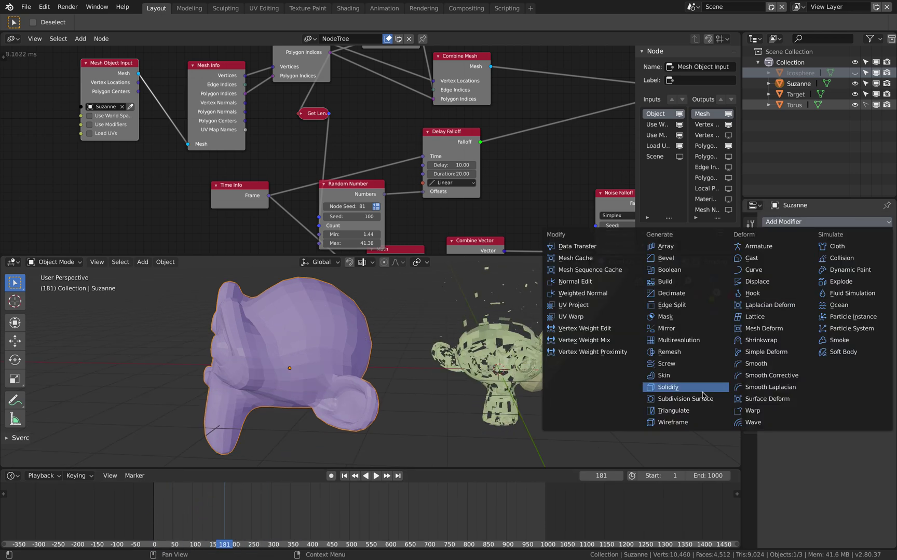
{"action": "left_click", "coordinate": [701, 399]}
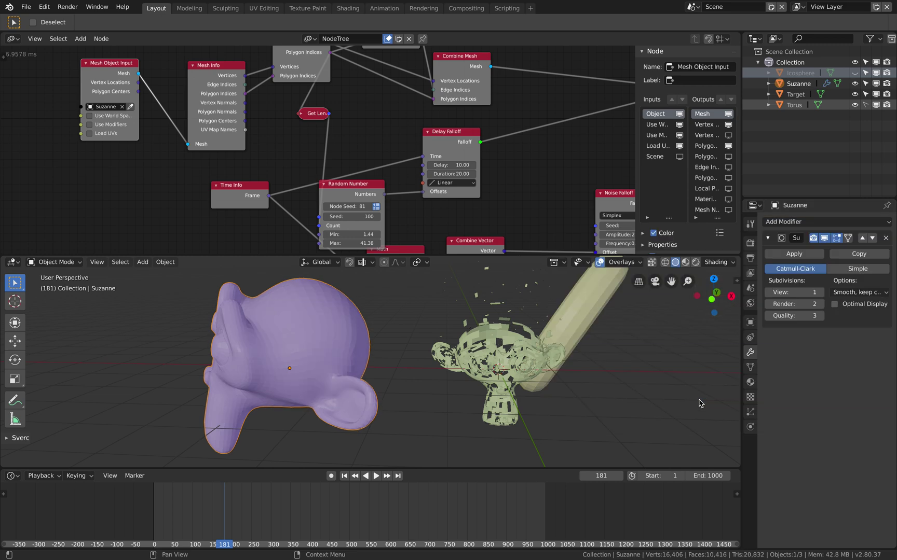
{"action": "left_click", "coordinate": [783, 254]}
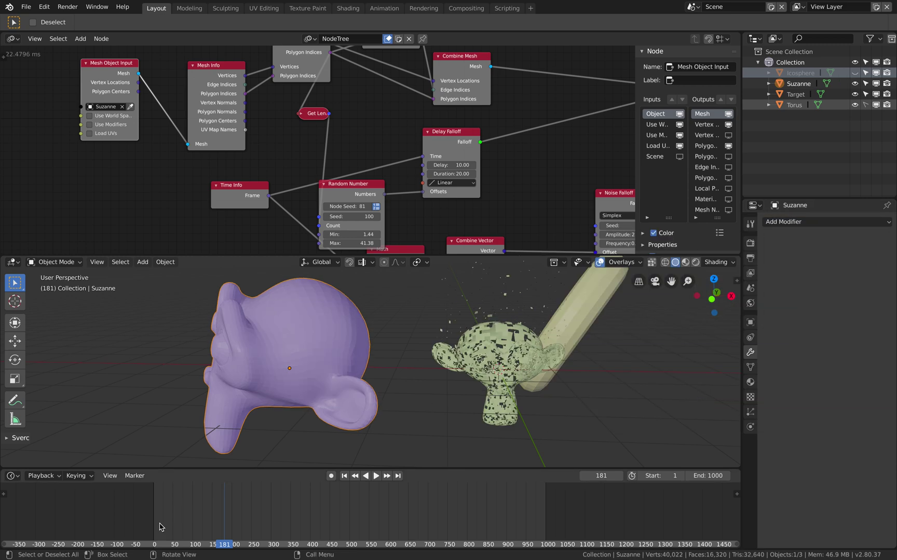
{"action": "middle_click_drag", "start_coordinate": [524, 332], "coordinate": [474, 348], "text": "shift"}
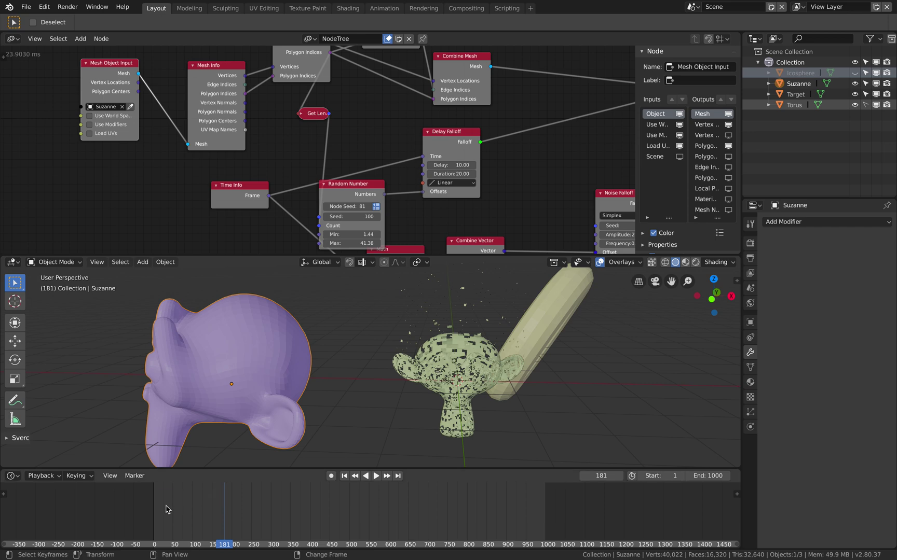
{"action": "right_click_drag", "start_coordinate": [176, 507], "coordinate": [304, 513]}
{"action": "left_click_drag", "start_coordinate": [304, 516], "coordinate": [200, 495]}
{"action": "key", "text": "space"}
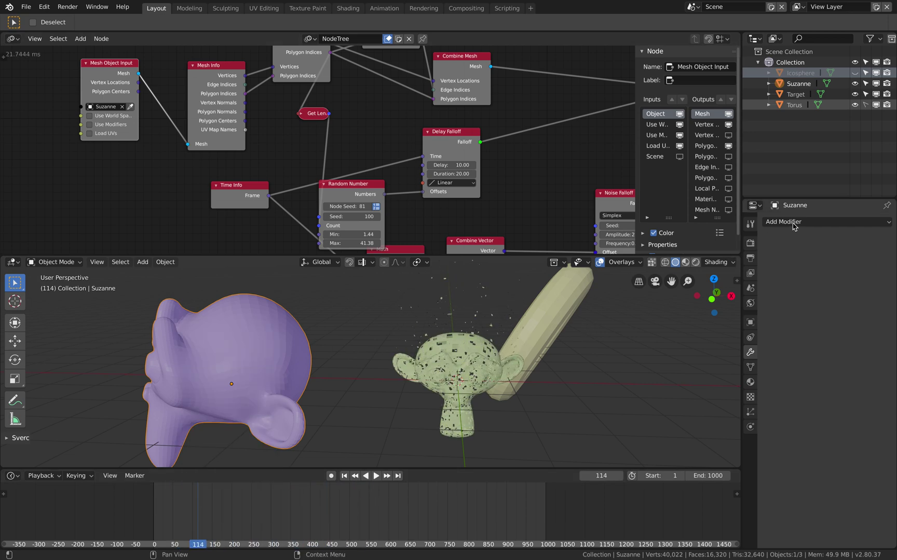
Step: Add and apply two more Subdivision Surface modifiers on the source monkey
{"action": "left_click", "coordinate": [796, 222]}
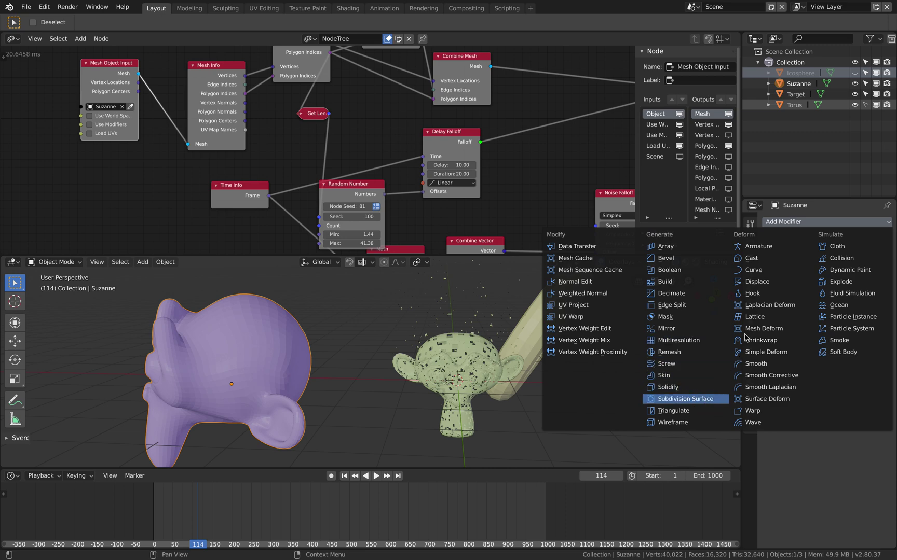
{"action": "left_click", "coordinate": [706, 400]}
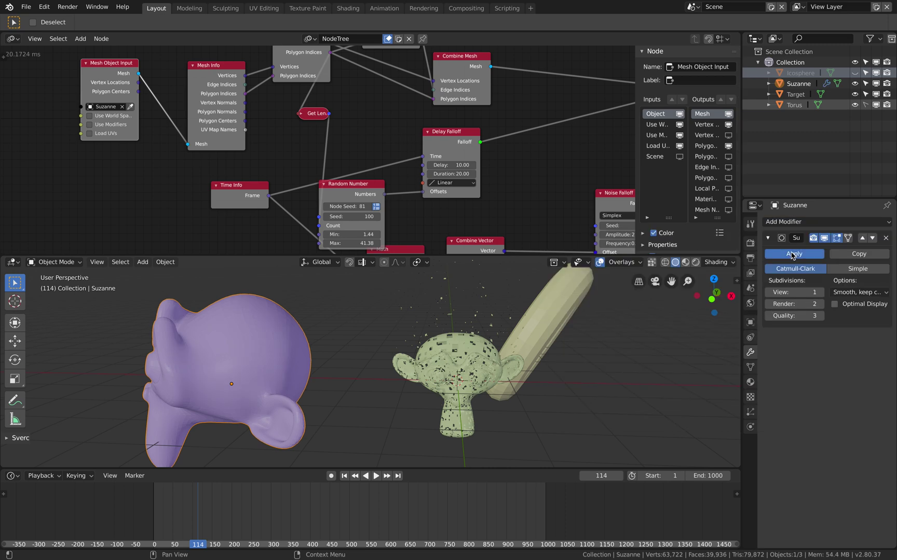
{"action": "left_click", "coordinate": [792, 255]}
{"action": "left_click", "coordinate": [789, 223]}
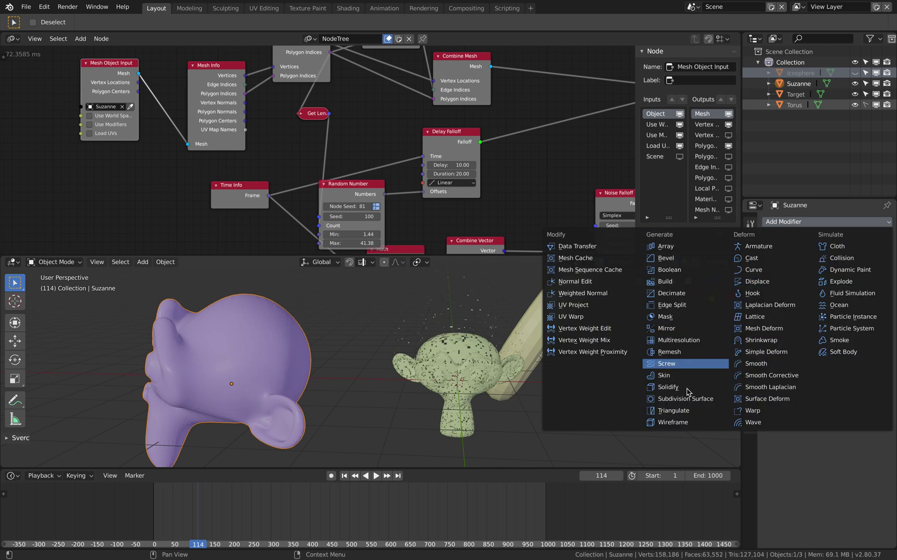
{"action": "left_click", "coordinate": [700, 397]}
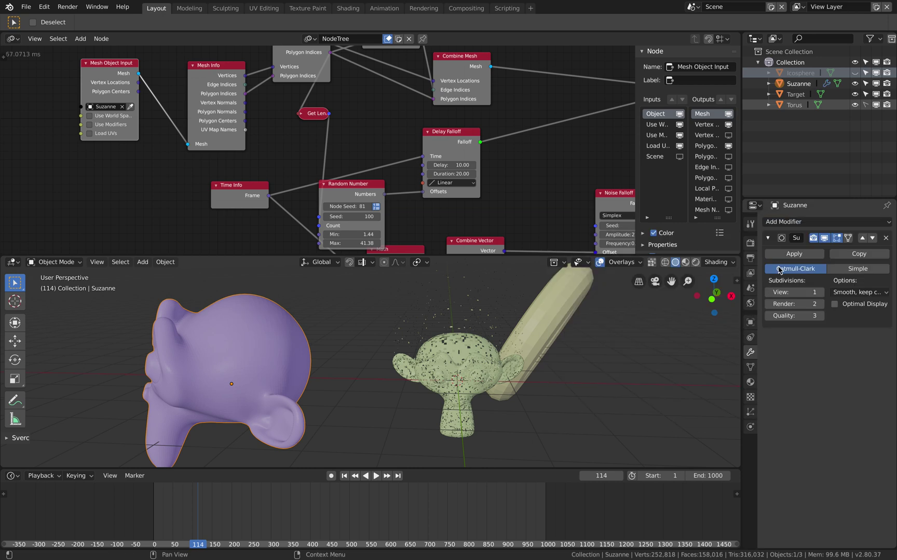
Step: Scrub the timeline and play the animation through frame 713 to preview the denser animated monkey copy
{"action": "middle_click_drag", "start_coordinate": [482, 335], "coordinate": [472, 372]}
{"action": "middle_click_drag", "start_coordinate": [387, 410], "coordinate": [488, 386]}
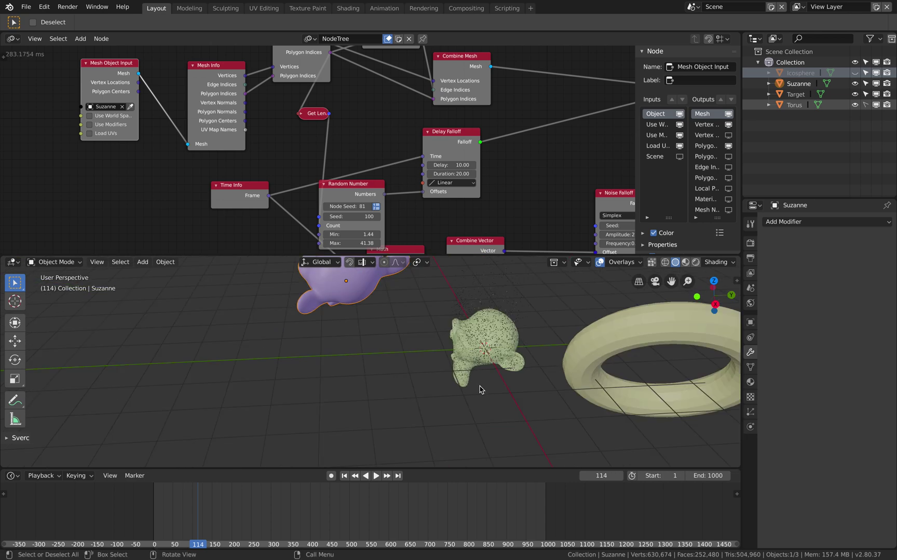
{"action": "left_click_drag", "start_coordinate": [226, 505], "coordinate": [332, 509]}
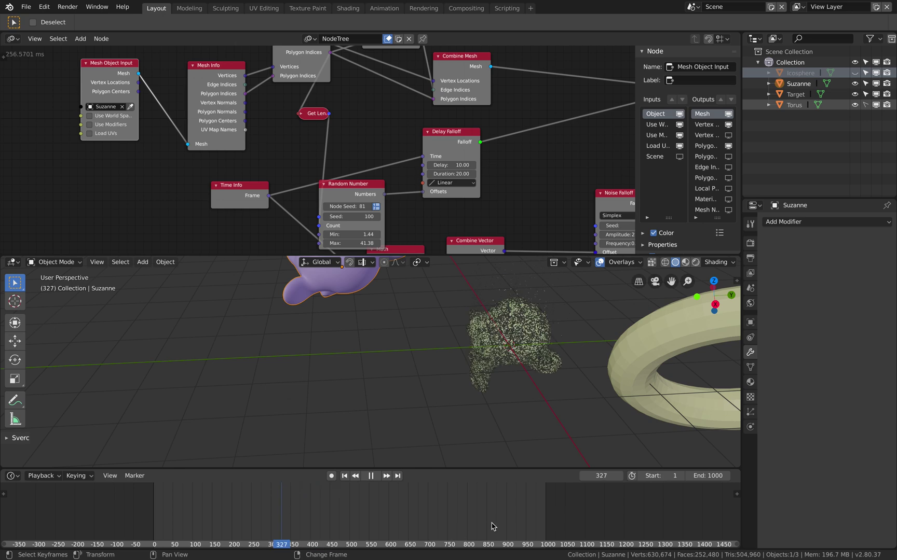
{"action": "key", "text": "space"}
{"action": "right_click", "coordinate": [382, 383]}
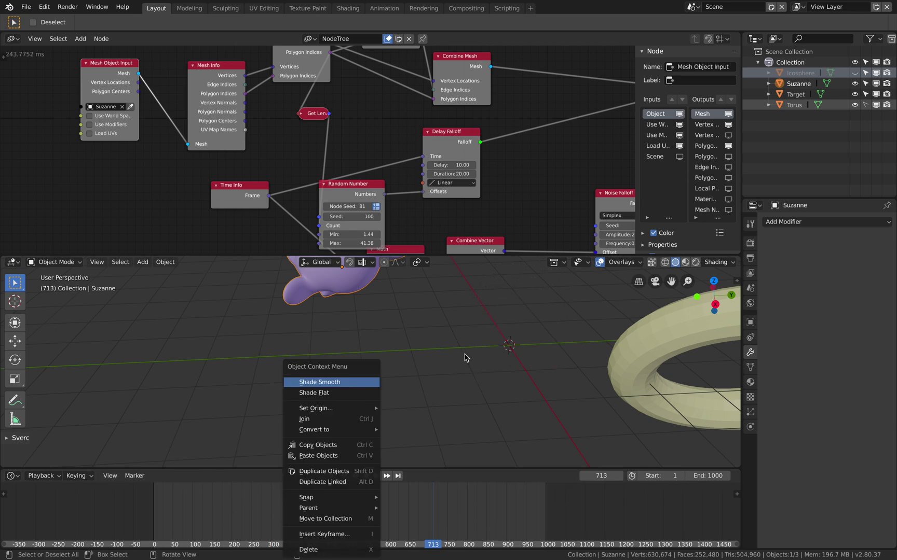
{"action": "left_click", "coordinate": [470, 355]}
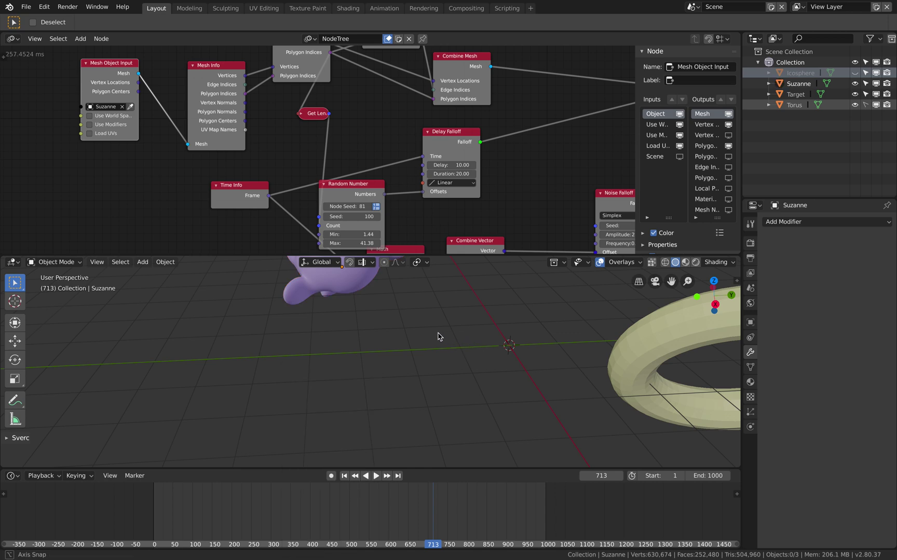
Step: Select the source monkey, add a Decimate modifier with a ratio of 0.05, and apply it
{"action": "middle_click_drag", "start_coordinate": [438, 336], "coordinate": [319, 321]}
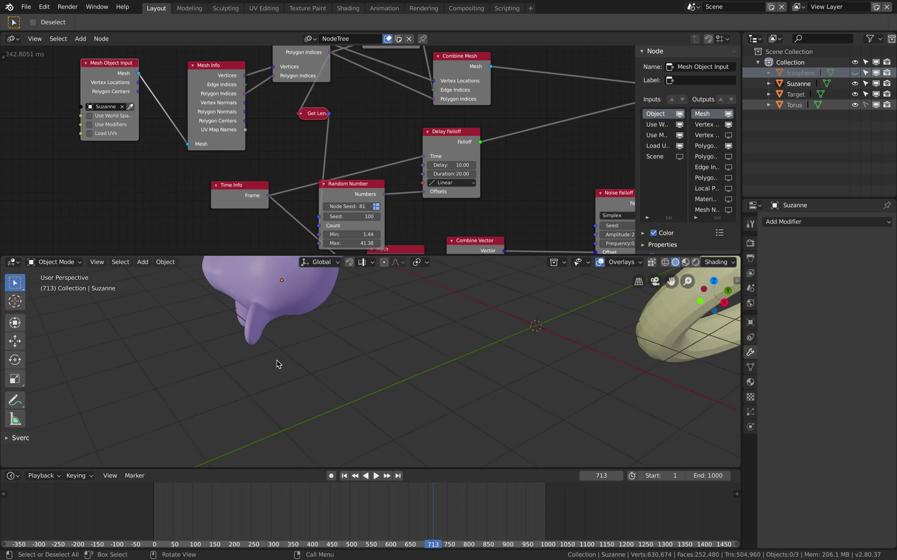
{"action": "right_click", "coordinate": [283, 309]}
{"action": "key", "text": "Escape"}
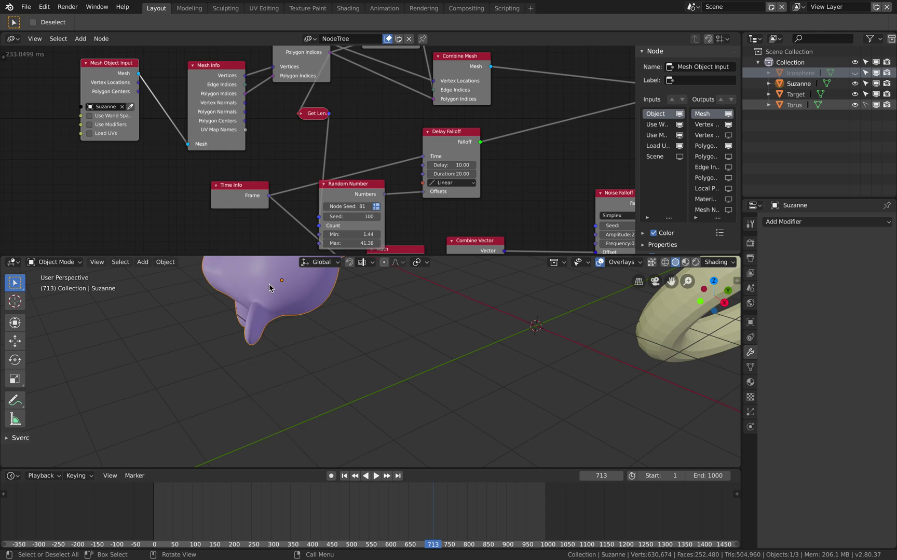
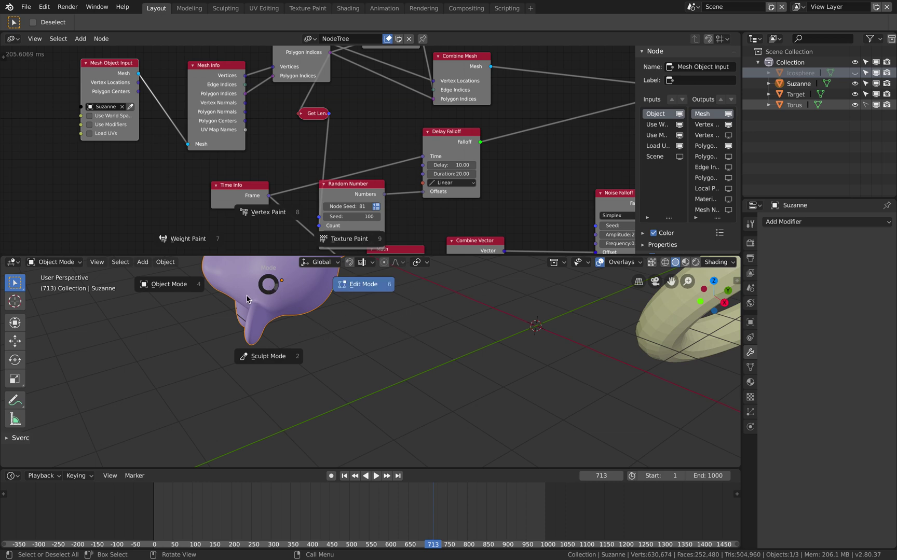
{"action": "left_click", "coordinate": [186, 292]}
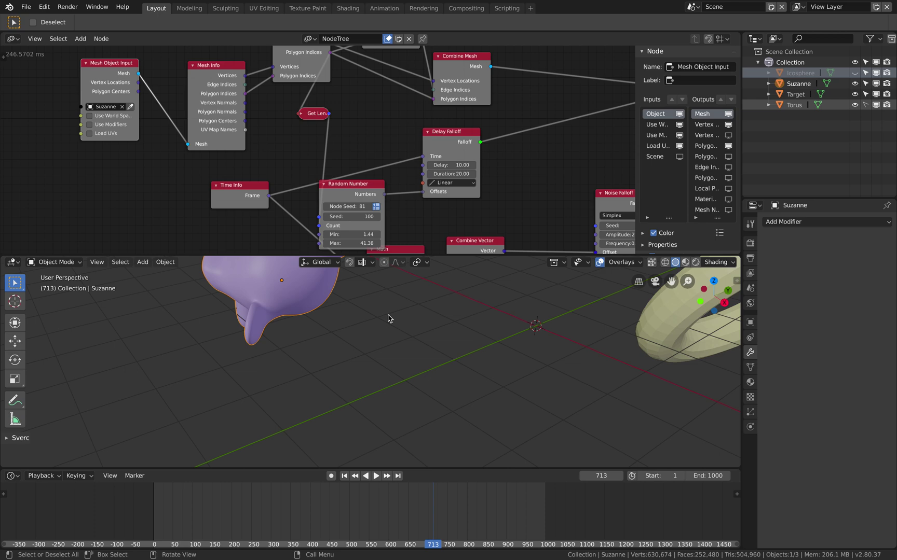
{"action": "middle_click_drag", "start_coordinate": [388, 315], "coordinate": [738, 259]}
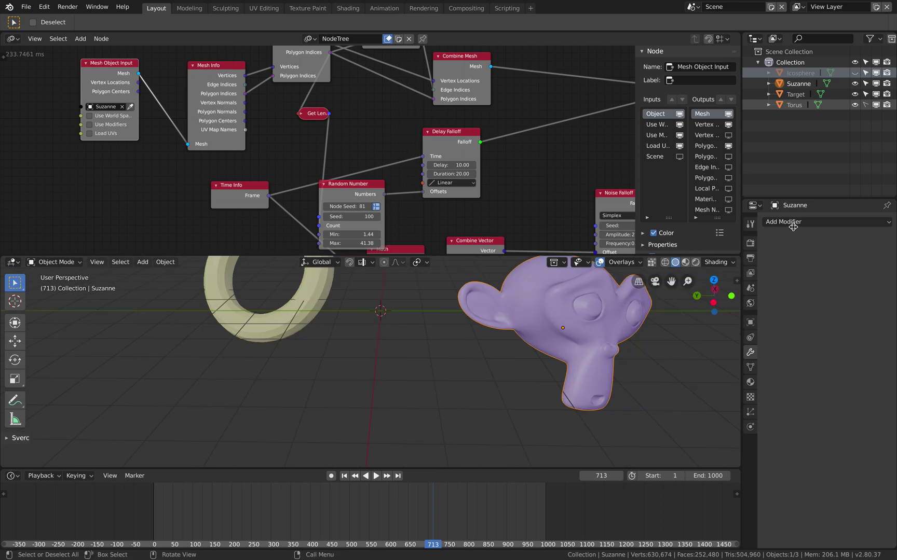
{"action": "left_click", "coordinate": [799, 223]}
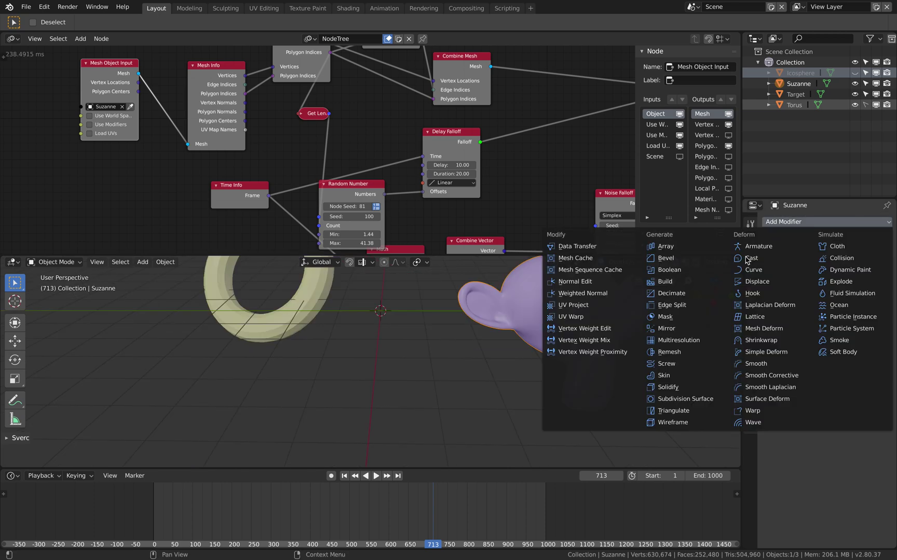
{"action": "left_click", "coordinate": [675, 295]}
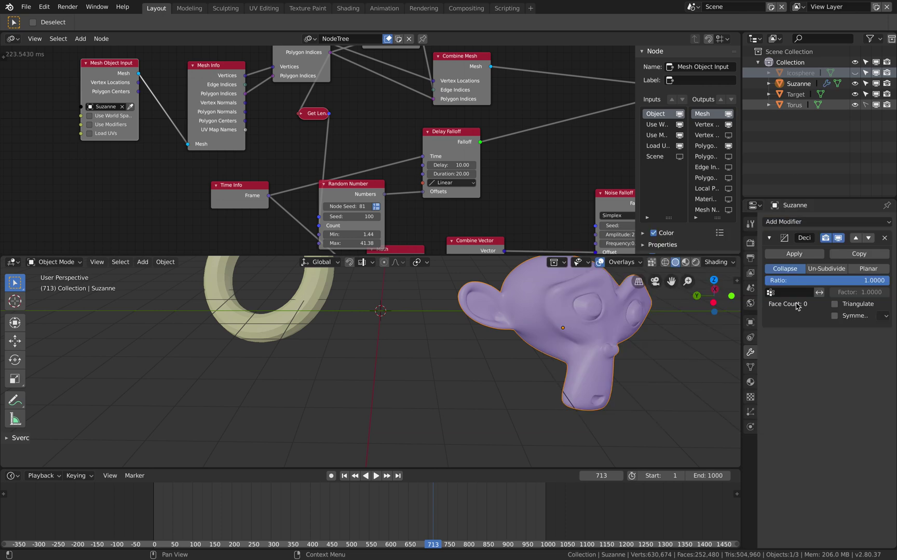
{"action": "left_click", "coordinate": [810, 279]}
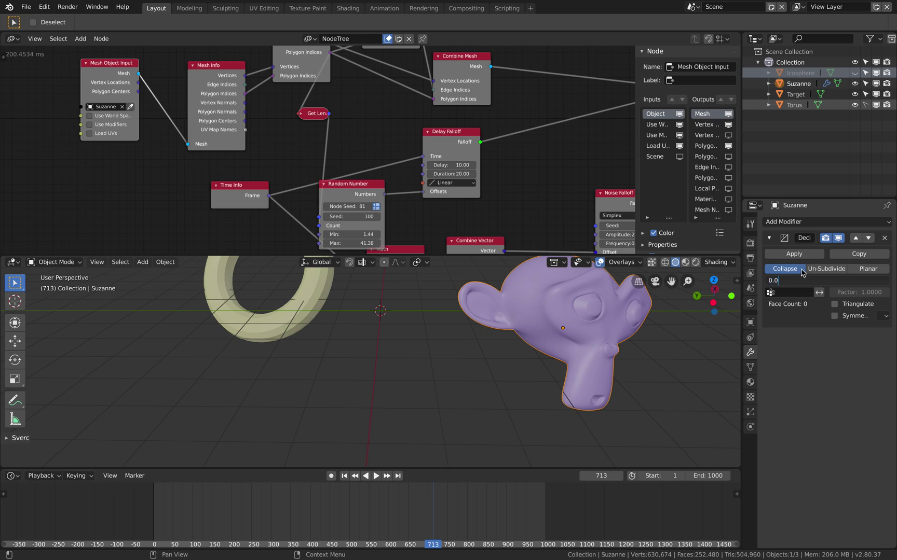
{"action": "type", "text": "0.05"}
{"action": "key", "text": "Return"}
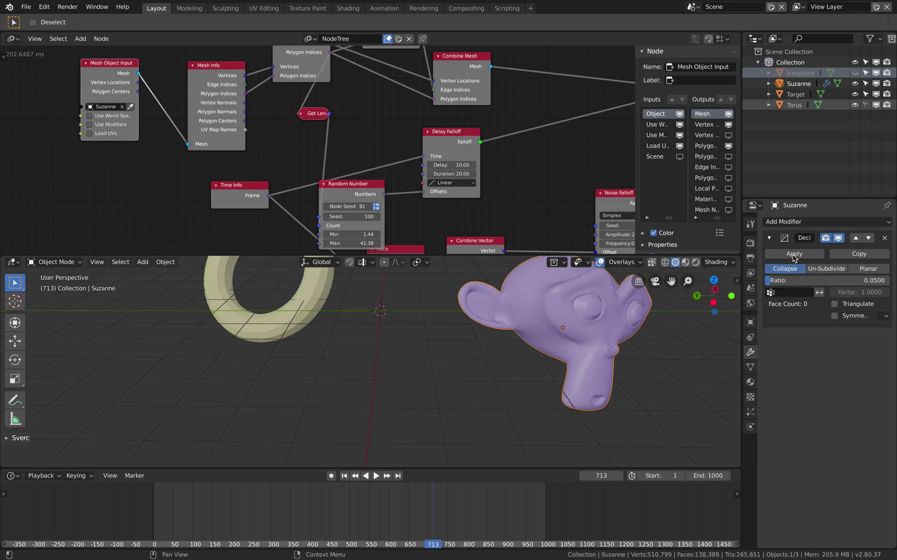
{"action": "left_click", "coordinate": [793, 253]}
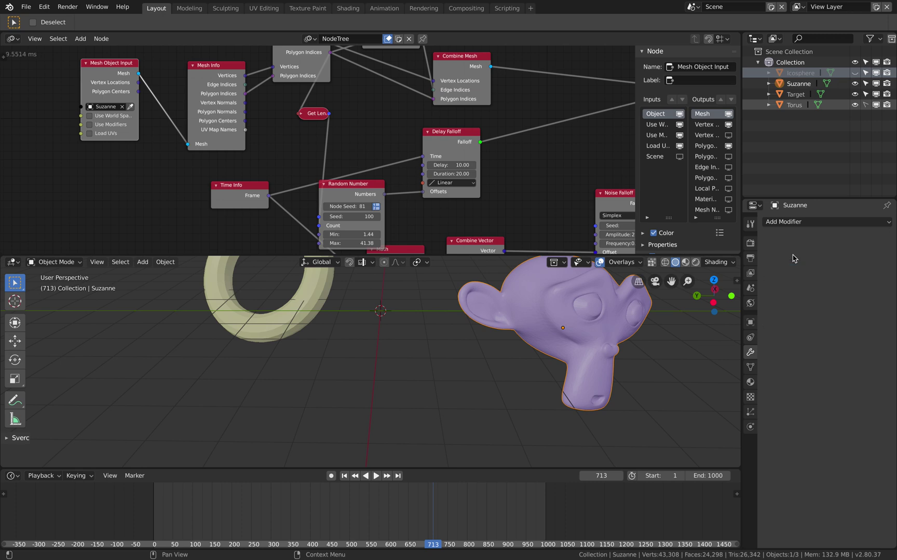
Step: Enable the Wireframe and All Edges viewport display options for the source monkey and inspect its decimated mesh up close
{"action": "middle_click_drag", "start_coordinate": [581, 343], "coordinate": [489, 346]}
{"action": "scroll", "coordinate": [488, 345], "scroll_direction": "up", "scroll_amount": 2}
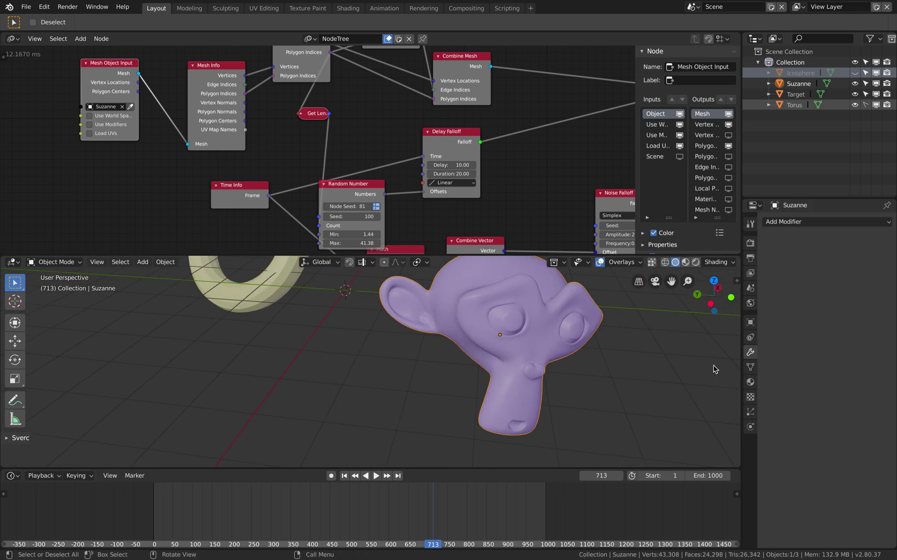
{"action": "left_click", "coordinate": [749, 368]}
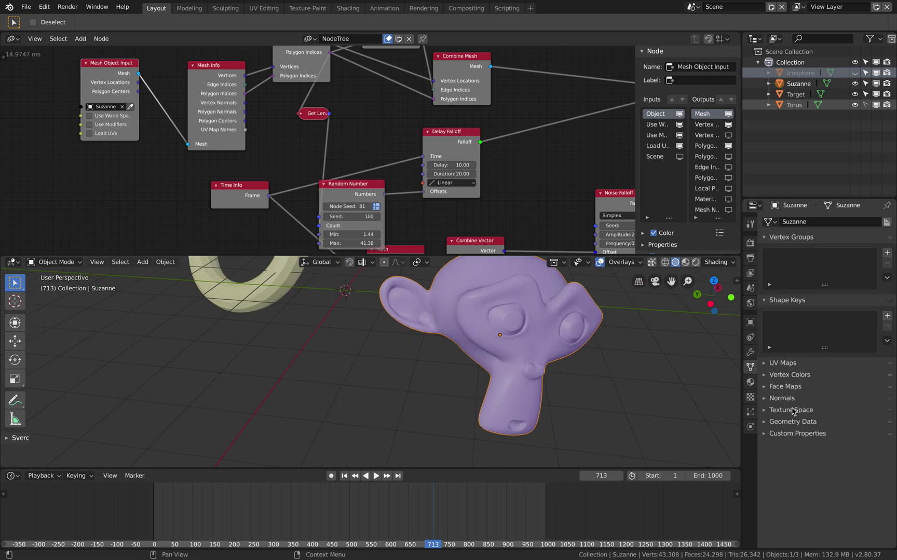
{"action": "left_click", "coordinate": [791, 422]}
{"action": "left_click", "coordinate": [790, 421]}
{"action": "left_click", "coordinate": [750, 353]}
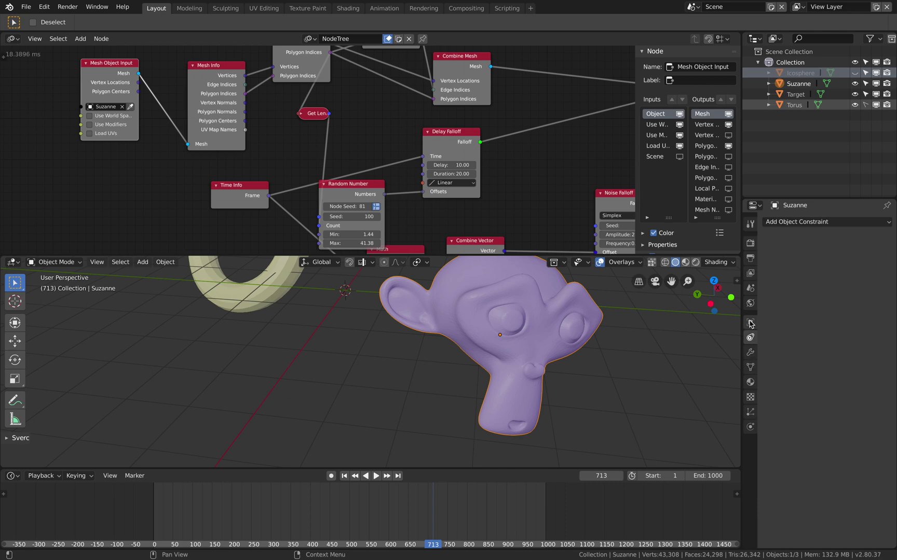
{"action": "left_click", "coordinate": [749, 323]}
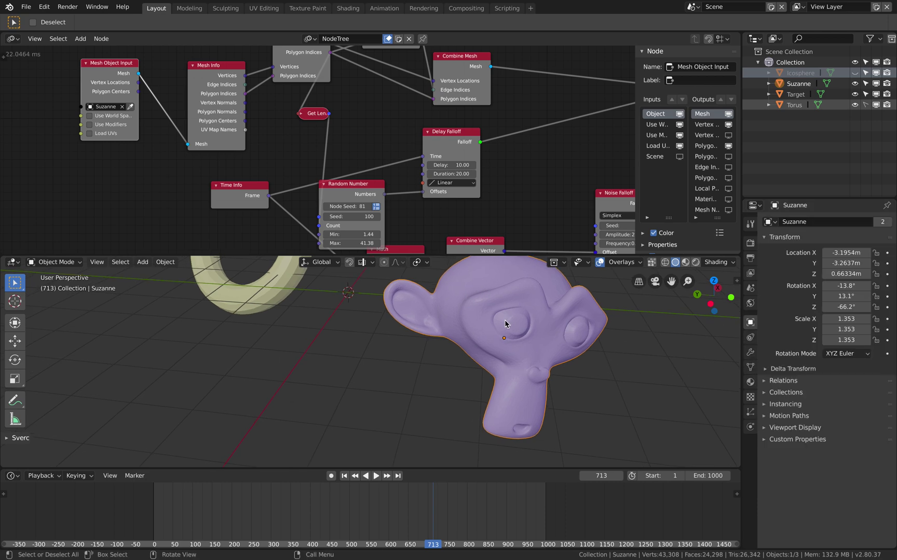
{"action": "middle_click_drag", "start_coordinate": [505, 324], "coordinate": [550, 332]}
{"action": "left_click", "coordinate": [776, 428]}
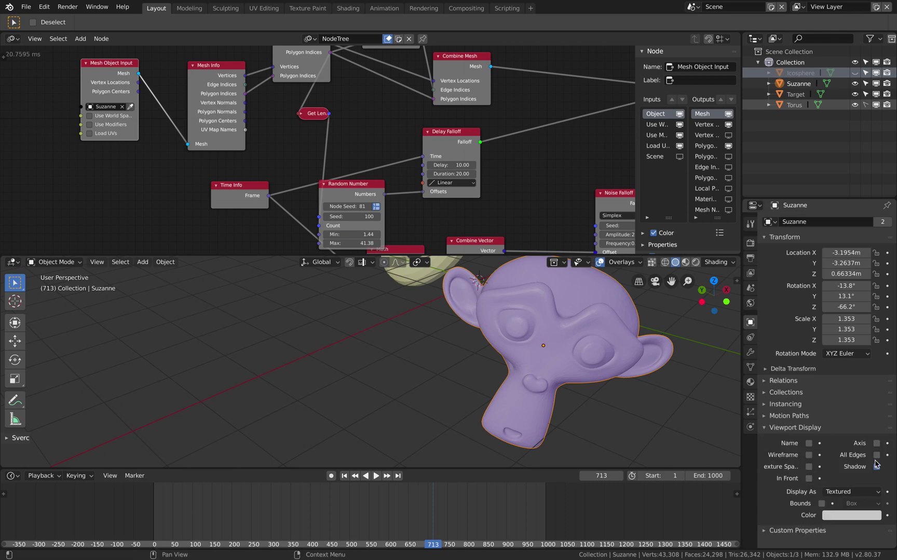
{"action": "left_click", "coordinate": [808, 457]}
{"action": "middle_click_drag", "start_coordinate": [525, 357], "coordinate": [426, 368], "text": "shift"}
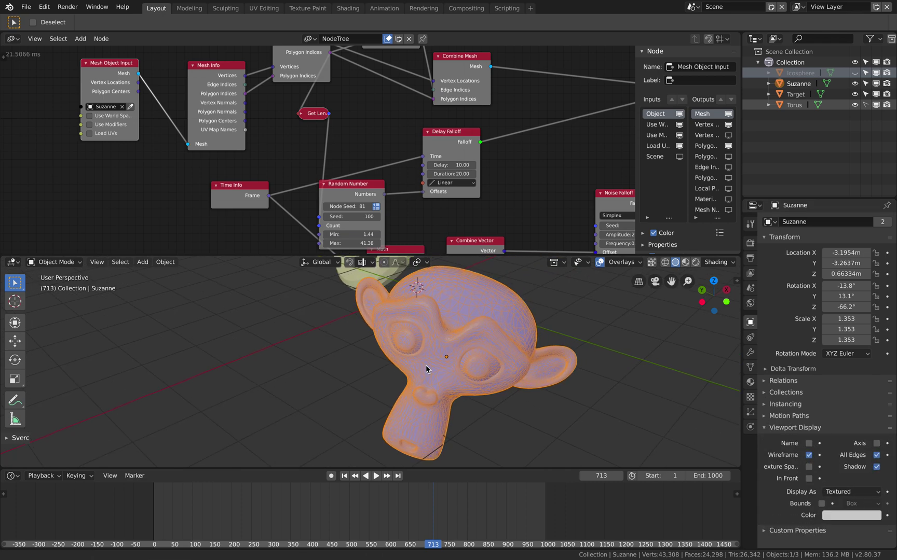
{"action": "scroll", "coordinate": [428, 368], "scroll_direction": "up", "scroll_amount": 2}
{"action": "middle_click_drag", "start_coordinate": [495, 337], "coordinate": [410, 345]}
{"action": "middle_click_drag", "start_coordinate": [382, 374], "coordinate": [259, 413], "text": "shift"}
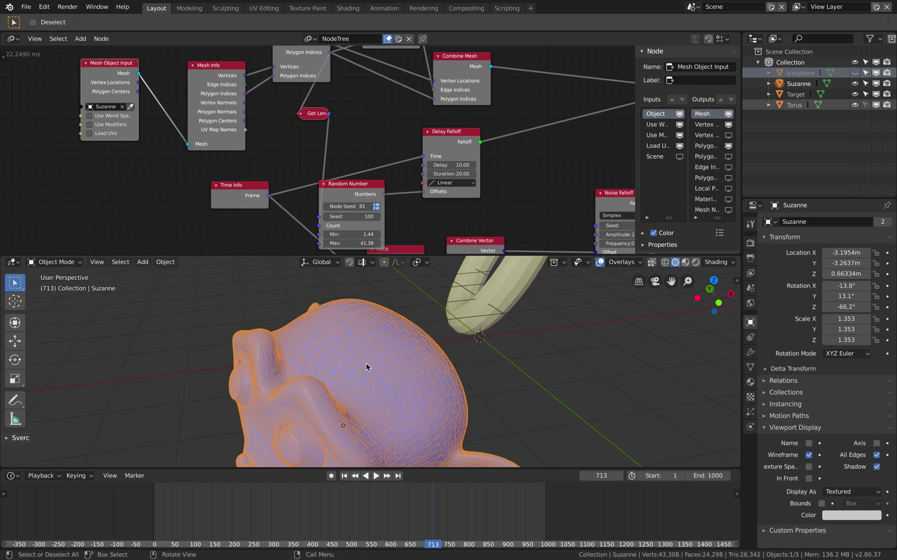
Step: Scrub the timeline to frame 195 and on to frame 310 to examine the animated monkey's polygons
{"action": "scroll", "coordinate": [367, 366], "scroll_direction": "down", "scroll_amount": 4}
{"action": "right_click", "coordinate": [173, 503]}
{"action": "key", "text": "space"}
{"action": "right_click_drag", "start_coordinate": [172, 503], "coordinate": [230, 496]}
{"action": "middle_click_drag", "start_coordinate": [437, 351], "coordinate": [286, 391], "text": "shift"}
{"action": "scroll", "coordinate": [298, 392], "scroll_direction": "up", "scroll_amount": 3}
{"action": "scroll", "coordinate": [296, 390], "scroll_direction": "up", "scroll_amount": 2}
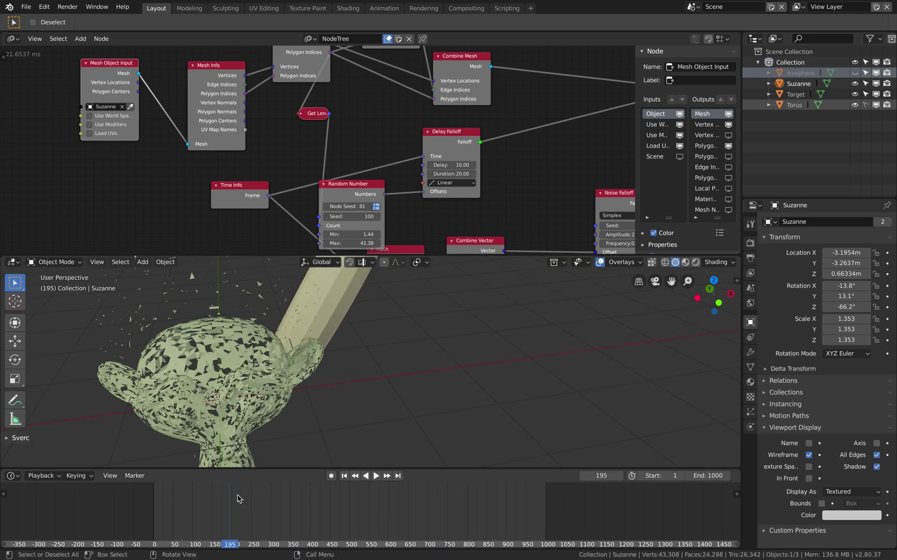
{"action": "right_click_drag", "start_coordinate": [180, 506], "coordinate": [210, 508]}
{"action": "left_click_drag", "start_coordinate": [210, 509], "coordinate": [267, 495]}
Step: Reset the Offset Polygons translation to 0 and scale to 1, and scrub the timeline to frame 276
{"action": "middle_click_drag", "start_coordinate": [602, 191], "coordinate": [381, 122]}
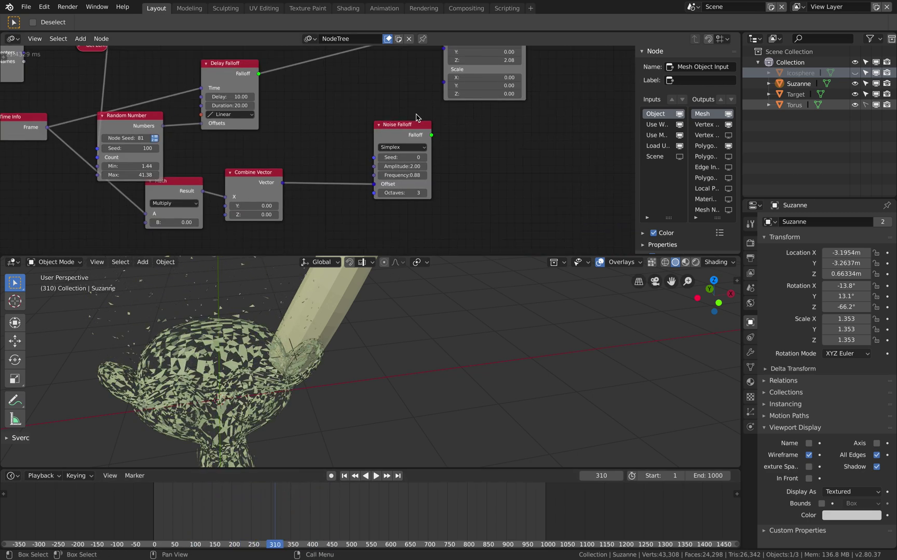
{"action": "middle_click_drag", "start_coordinate": [435, 108], "coordinate": [365, 186]}
{"action": "scroll", "coordinate": [405, 140], "scroll_direction": "up", "scroll_amount": 1}
{"action": "left_click", "coordinate": [429, 83]}
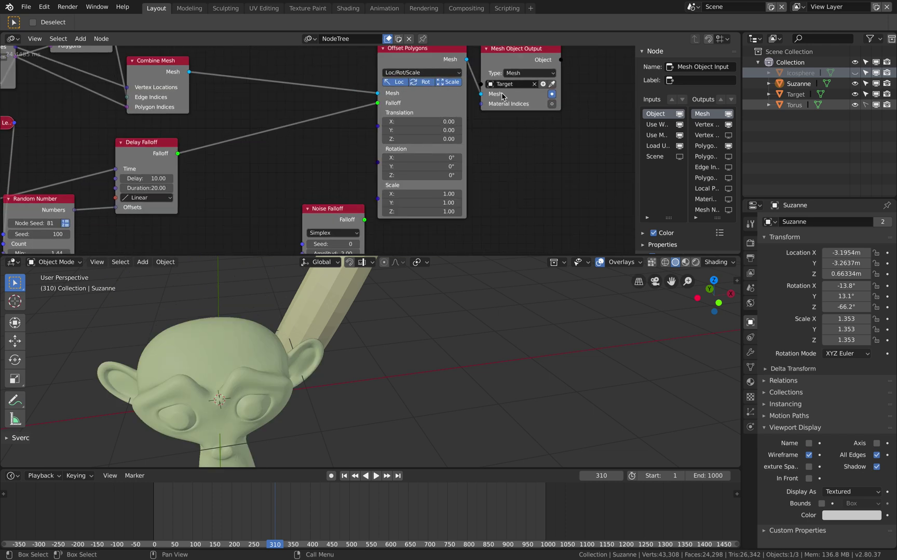
{"action": "left_click_drag", "start_coordinate": [190, 505], "coordinate": [262, 498]}
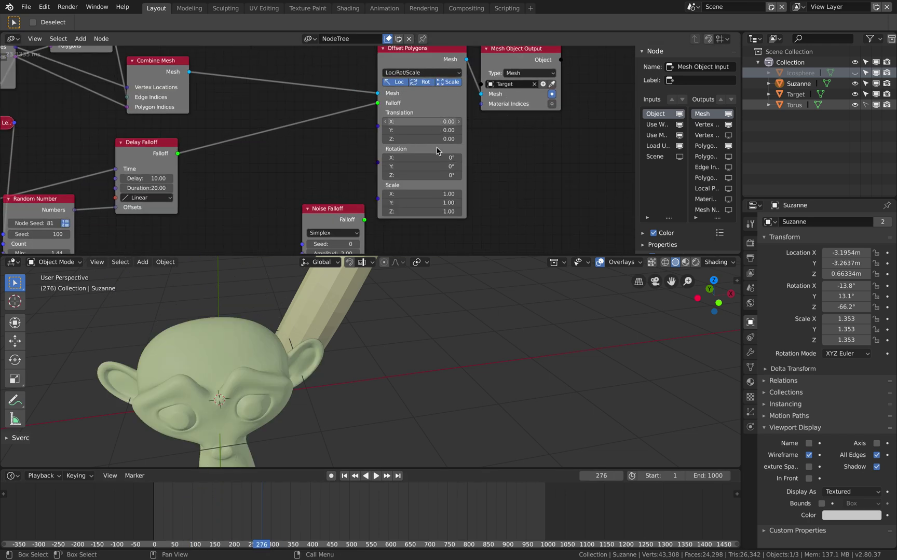
Step: Set the Offset Polygons scale to 0 on all axes and its Z translation to 1.74
{"action": "left_click", "coordinate": [426, 194]}
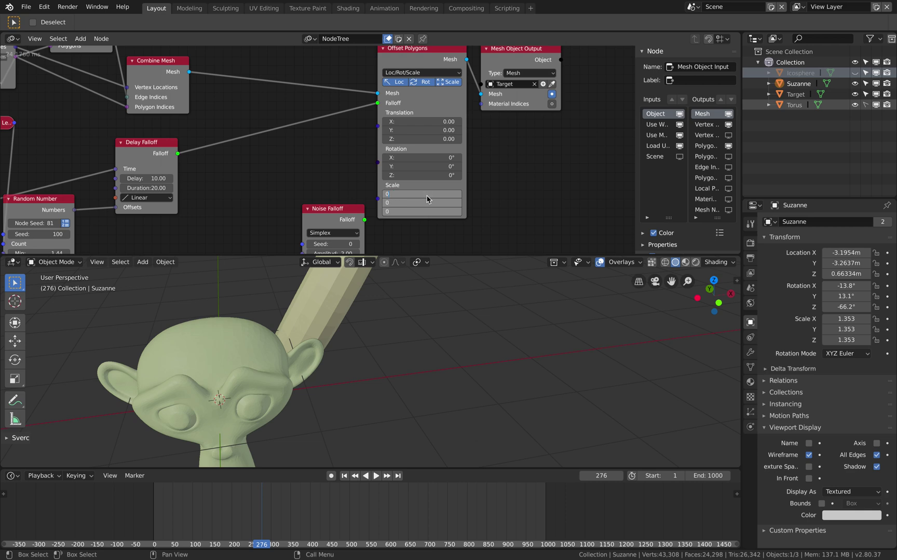
{"action": "type", "text": "0"}
{"action": "key", "text": "Return"}
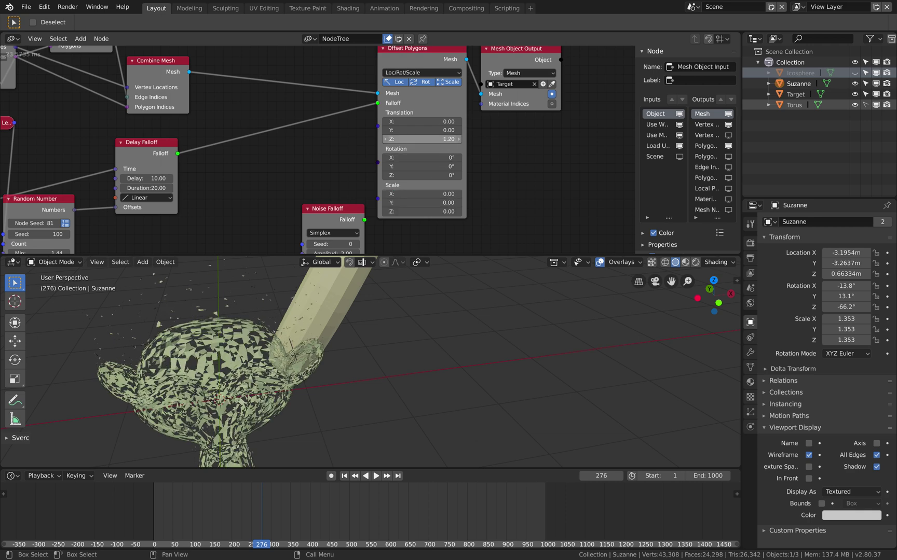
{"action": "left_click_drag", "start_coordinate": [426, 139], "coordinate": [435, 139]}
Step: Add a Random Euler node between Delay Falloff and Offset Polygons and make it output a list of eulers
{"action": "middle_click_drag", "start_coordinate": [292, 177], "coordinate": [299, 148]}
{"action": "key", "text": "shift+a"}
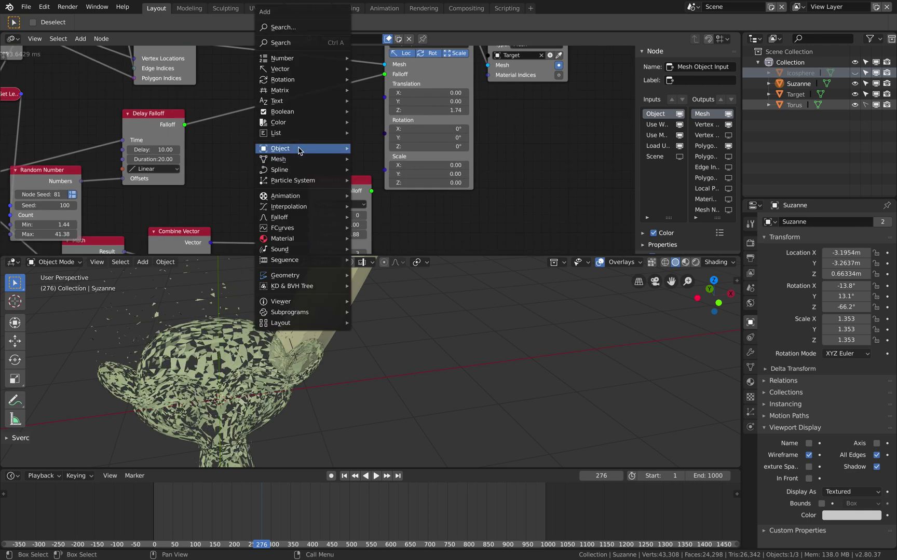
{"action": "left_click", "coordinate": [297, 45]}
{"action": "type", "text": "random"}
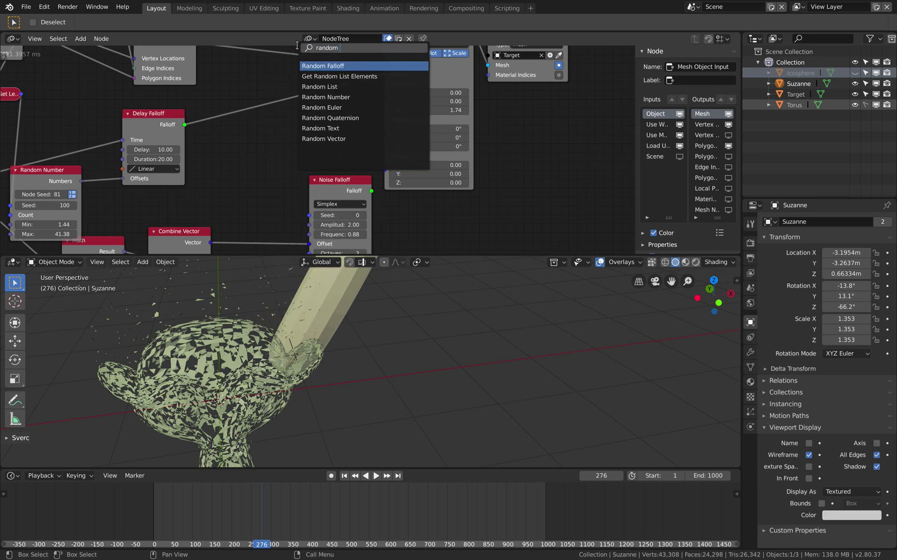
{"action": "left_click", "coordinate": [322, 107]}
{"action": "left_click", "coordinate": [252, 136]}
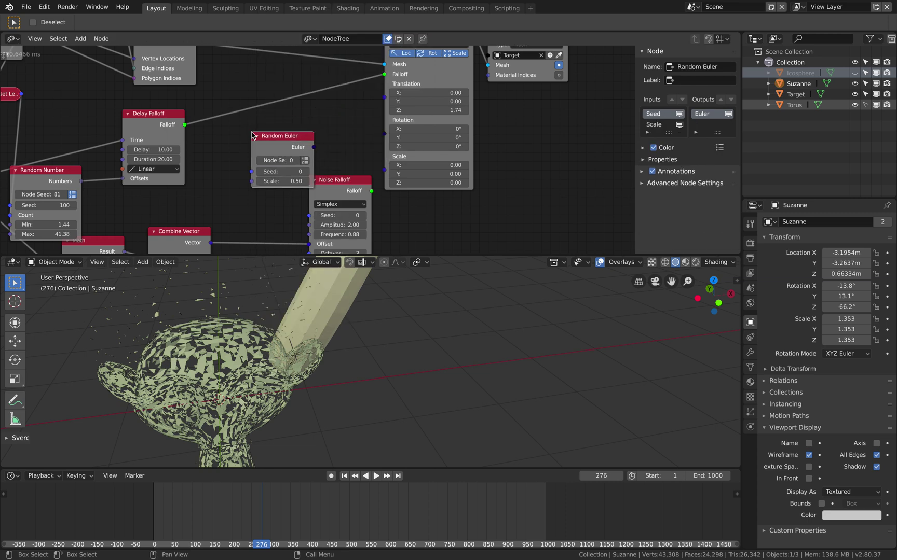
{"action": "left_click", "coordinate": [308, 160]}
{"action": "middle_click_drag", "start_coordinate": [217, 192], "coordinate": [288, 173]}
{"action": "middle_click_drag", "start_coordinate": [166, 161], "coordinate": [239, 176]}
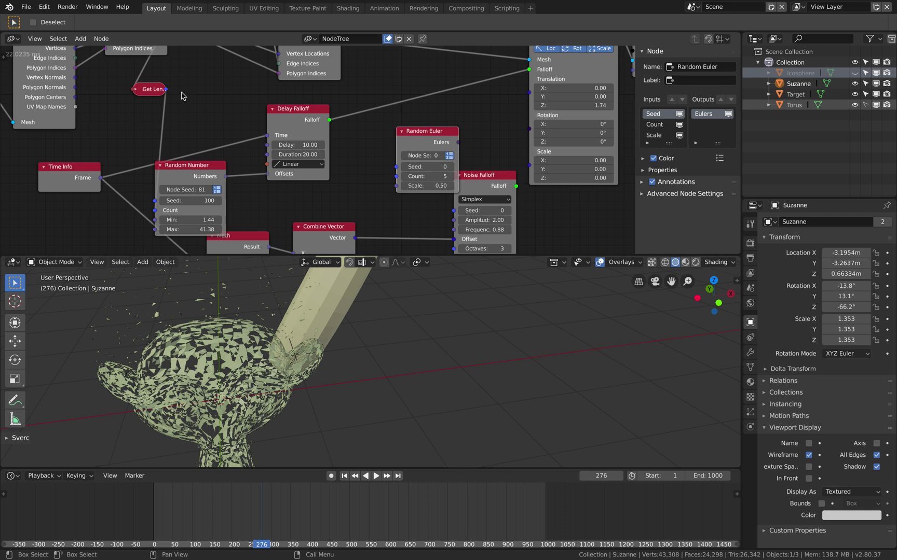
Step: Link Get List Length to Random Euler's Count and its Eulers output to the Offset Polygons rotation, and go to frame 73
{"action": "left_click_drag", "start_coordinate": [165, 89], "coordinate": [397, 176]}
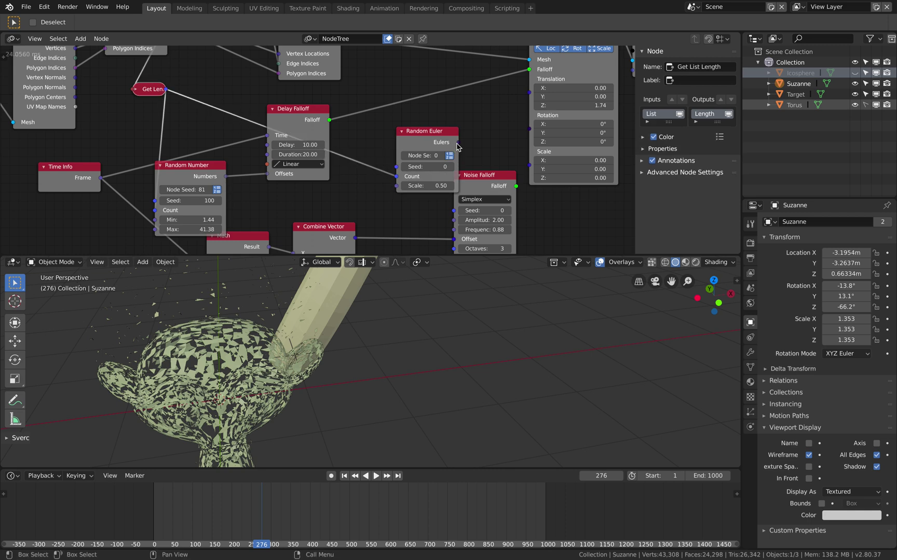
{"action": "left_click_drag", "start_coordinate": [458, 143], "coordinate": [529, 115]}
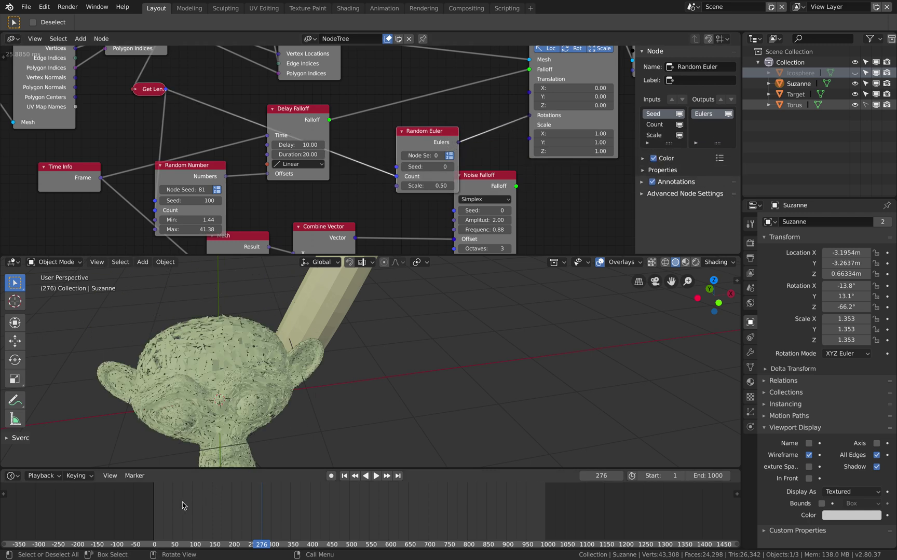
{"action": "mouse_move", "coordinate": [182, 502]}
{"action": "right_mouse_down"}
{"action": "mouse_move", "coordinate": [396, 486]}
{"action": "mouse_move", "coordinate": [372, 543]}
{"action": "mouse_move", "coordinate": [182, 506]}
{"action": "right_mouse_up"}
Step: Set the Offset Polygons Z translation to 2.52 and its scale to 0 on all axes, and scrub the timeline to frame 332
{"action": "left_click_drag", "start_coordinate": [573, 105], "coordinate": [638, 105]}
{"action": "left_click_drag", "start_coordinate": [555, 132], "coordinate": [556, 151]}
{"action": "type", "text": "0"}
{"action": "key", "text": "Return"}
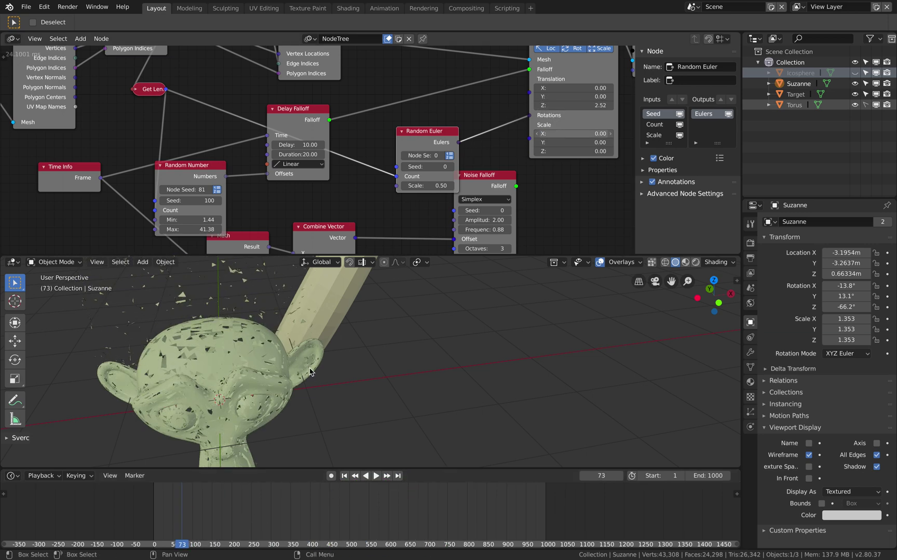
{"action": "left_click_drag", "start_coordinate": [182, 506], "coordinate": [284, 505]}
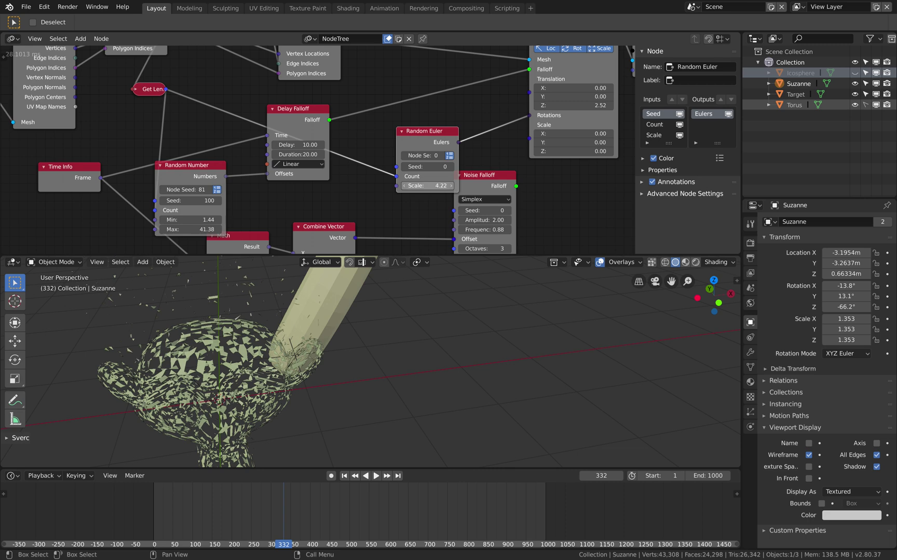
Step: Set the Random Euler scale to 11.60 and scrub the timeline back to frame 102
{"action": "left_click_drag", "start_coordinate": [425, 186], "coordinate": [412, 186]}
{"action": "left_click_drag", "start_coordinate": [172, 518], "coordinate": [194, 490]}
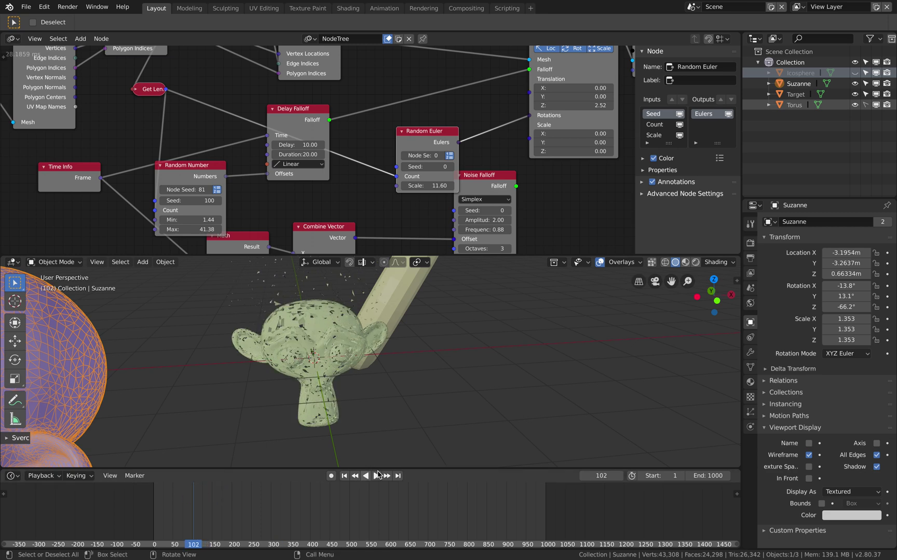
Step: Play the animation from frame 102 and save the file
{"action": "left_click", "coordinate": [377, 477]}
{"action": "middle_click_drag", "start_coordinate": [351, 387], "coordinate": [338, 367]}
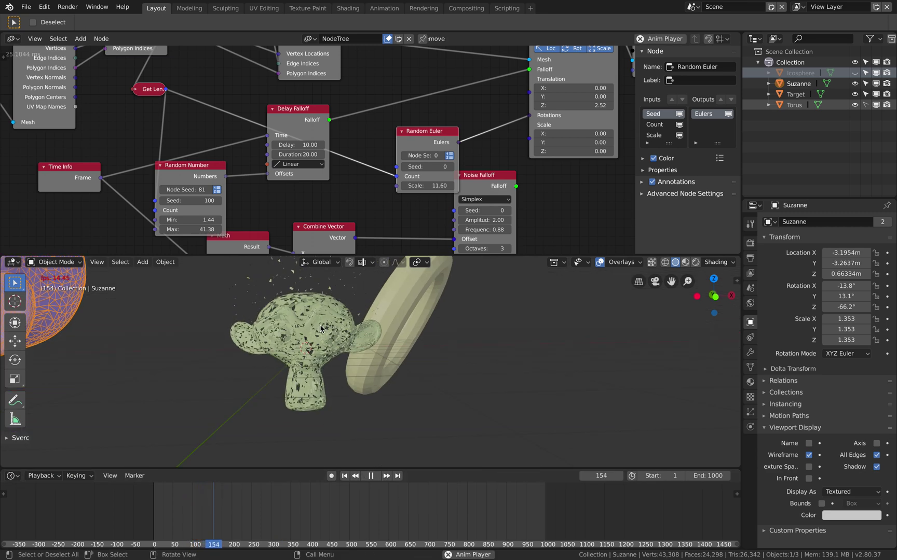
{"action": "key", "text": "ctrl+s"}
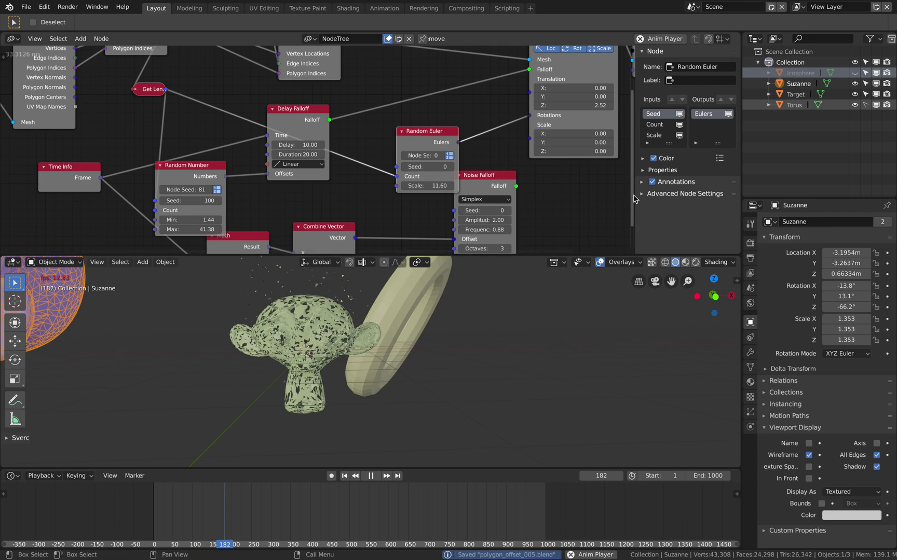
Step: Show the advanced node settings of the Offset Polygons node and widen the node editor's sidebar to read them
{"action": "left_click", "coordinate": [647, 194]}
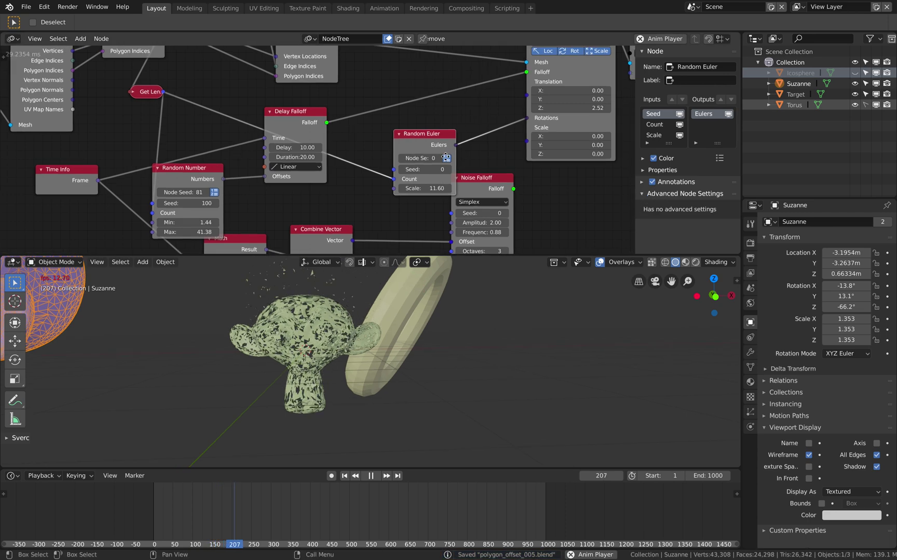
{"action": "middle_click_drag", "start_coordinate": [446, 158], "coordinate": [407, 187]}
{"action": "left_click", "coordinate": [522, 50]}
{"action": "scroll", "coordinate": [697, 201], "scroll_direction": "down", "scroll_amount": 2}
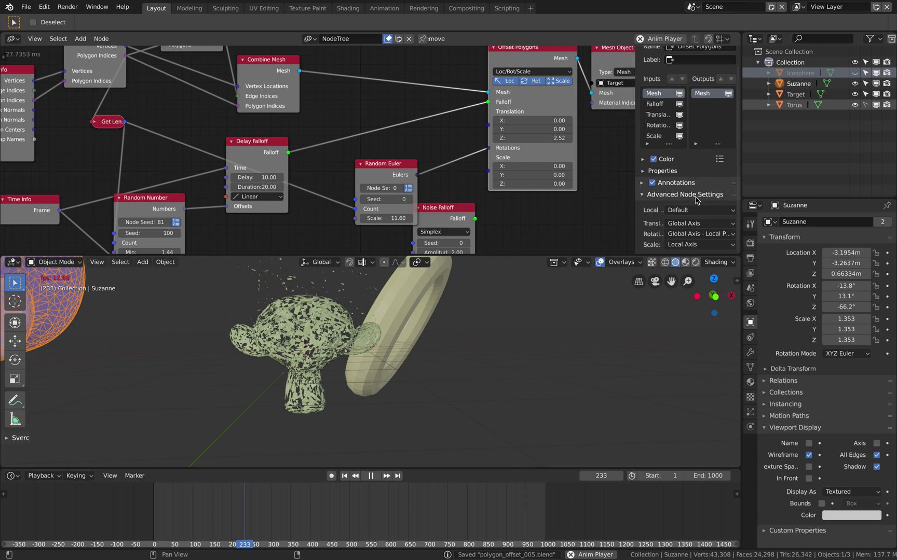
{"action": "left_click_drag", "start_coordinate": [618, 189], "coordinate": [569, 189]}
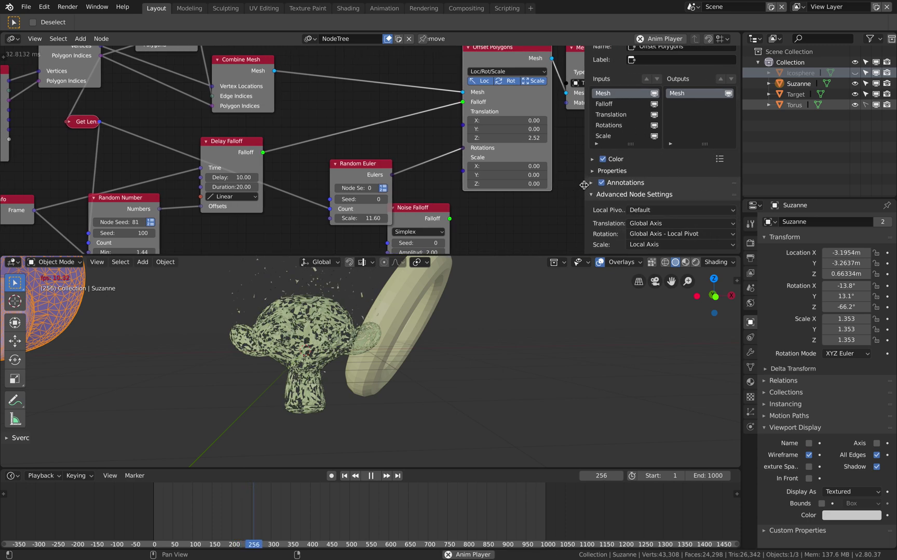
Step: Try to delete the torus from the scene
{"action": "left_click", "coordinate": [405, 317]}
{"action": "key", "text": "x"}
{"action": "left_click", "coordinate": [406, 315]}
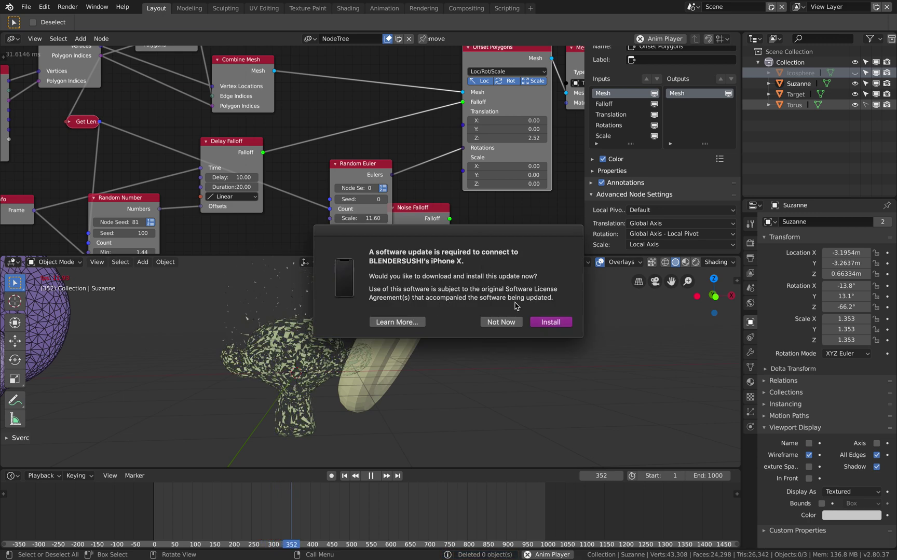
Step: Install the requested iPhone software update and move its download window away from the 3D view
{"action": "left_click", "coordinate": [536, 324]}
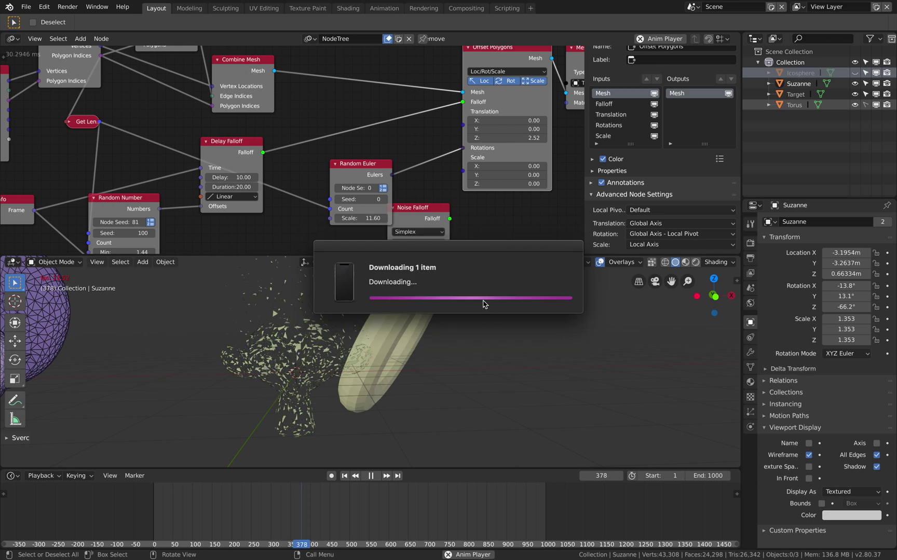
{"action": "left_click_drag", "start_coordinate": [421, 247], "coordinate": [133, 109]}
Step: Stop the playback and try again to delete the torus
{"action": "left_click", "coordinate": [462, 358]}
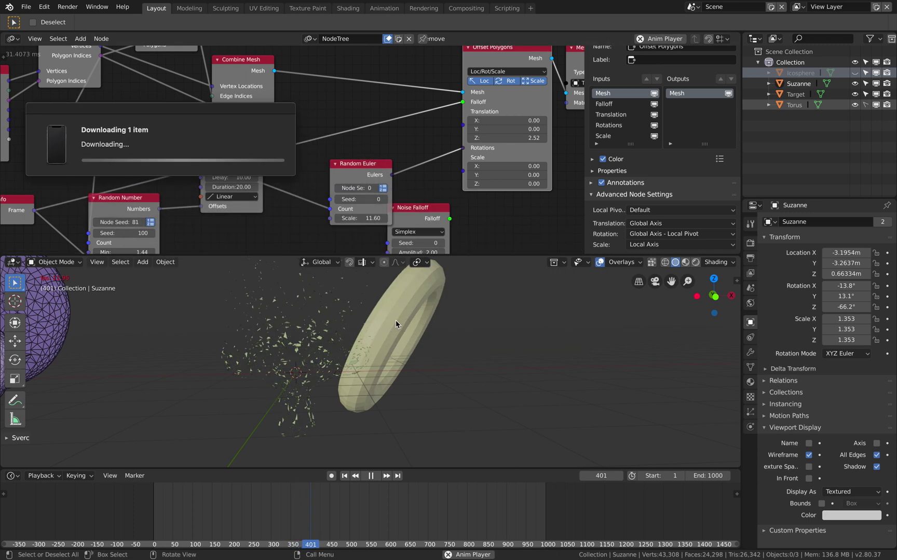
{"action": "left_click", "coordinate": [404, 318]}
{"action": "left_click", "coordinate": [373, 472]}
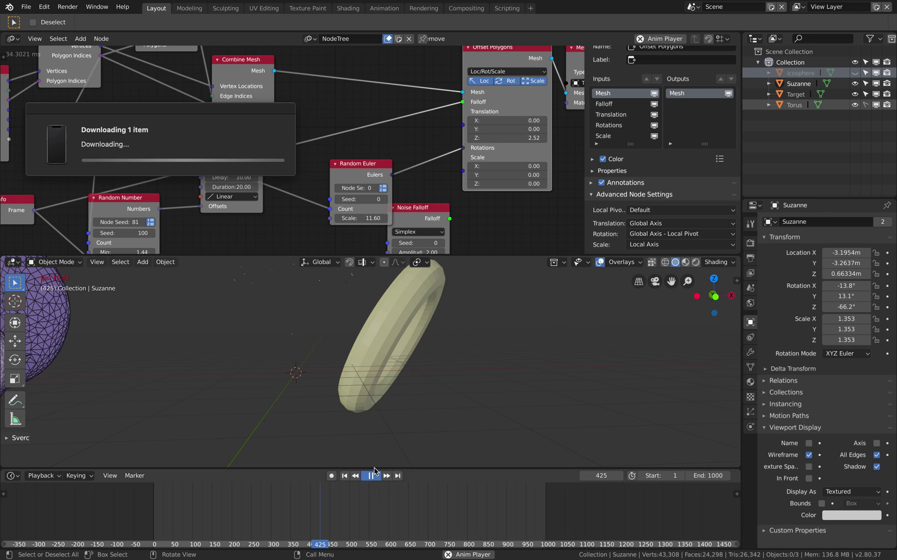
{"action": "key", "text": "Delete"}
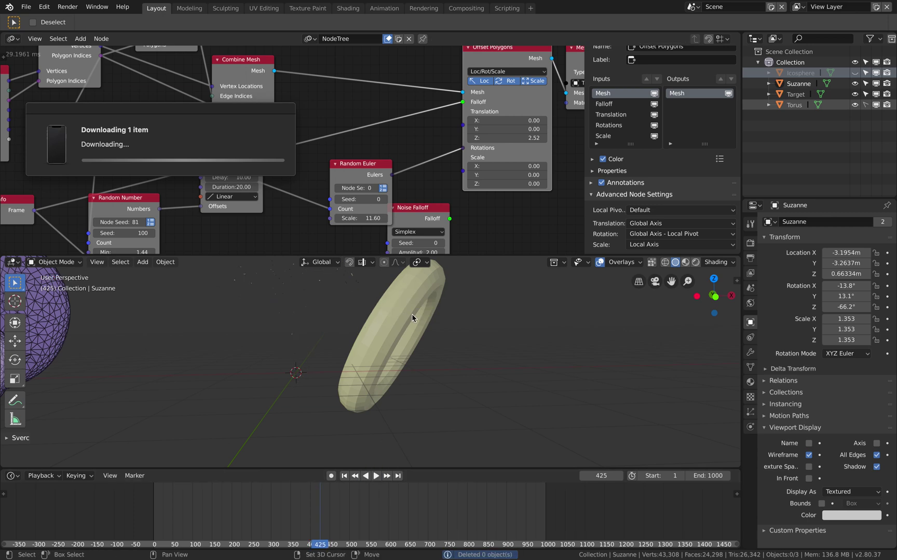
{"action": "middle_click_drag", "start_coordinate": [412, 317], "coordinate": [425, 314]}
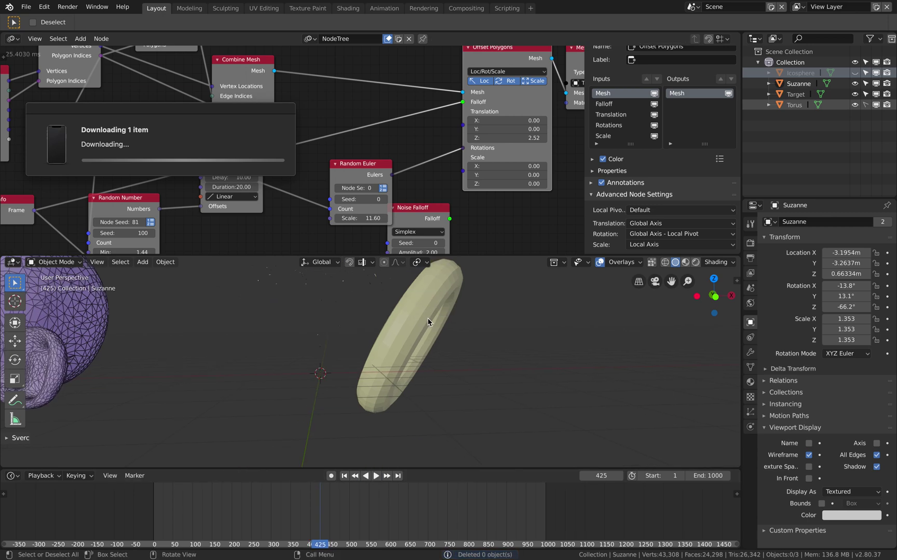
Step: Make the torus selectable and delete it
{"action": "left_click", "coordinate": [865, 105]}
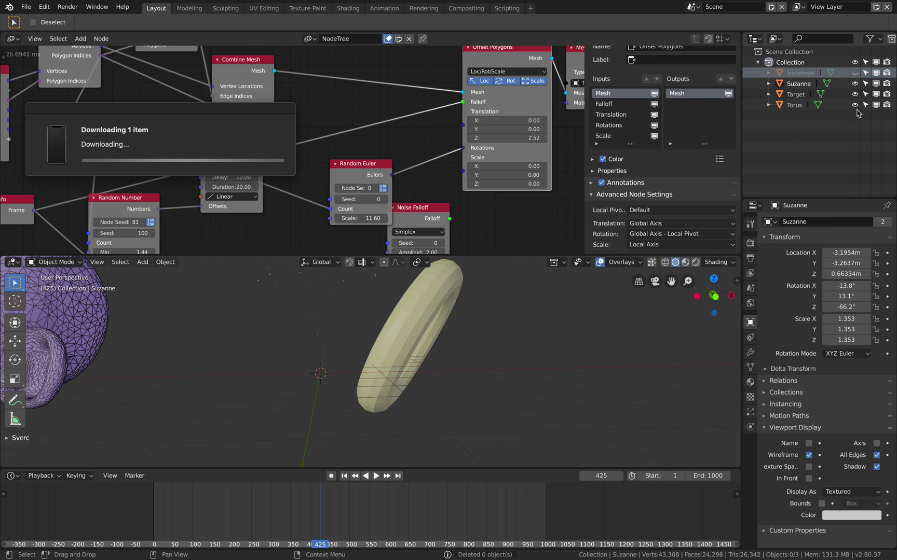
{"action": "left_click", "coordinate": [422, 317]}
{"action": "key", "text": "Delete"}
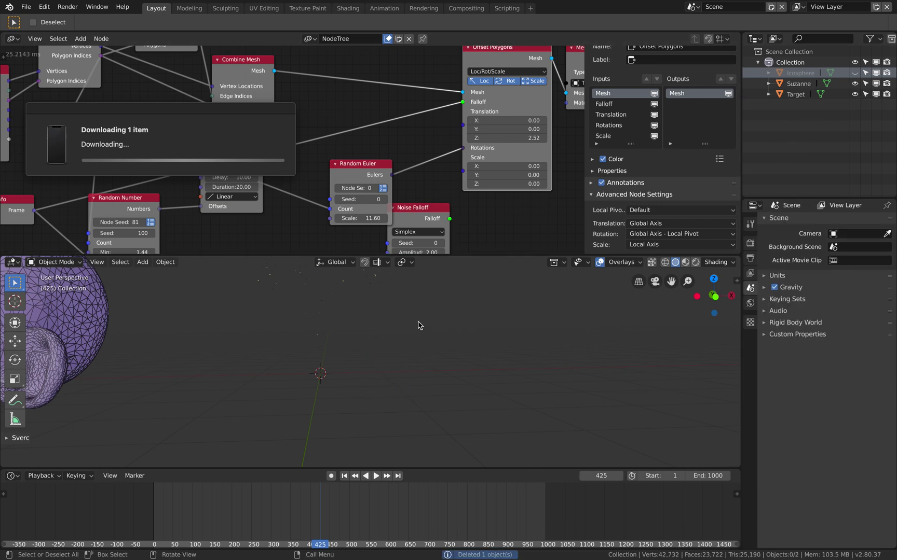
Step: Scrub the timeline to frame 99 and scale the purple source monkey down to about 0.365
{"action": "middle_click_drag", "start_coordinate": [418, 324], "coordinate": [479, 366]}
{"action": "left_click", "coordinate": [177, 514]}
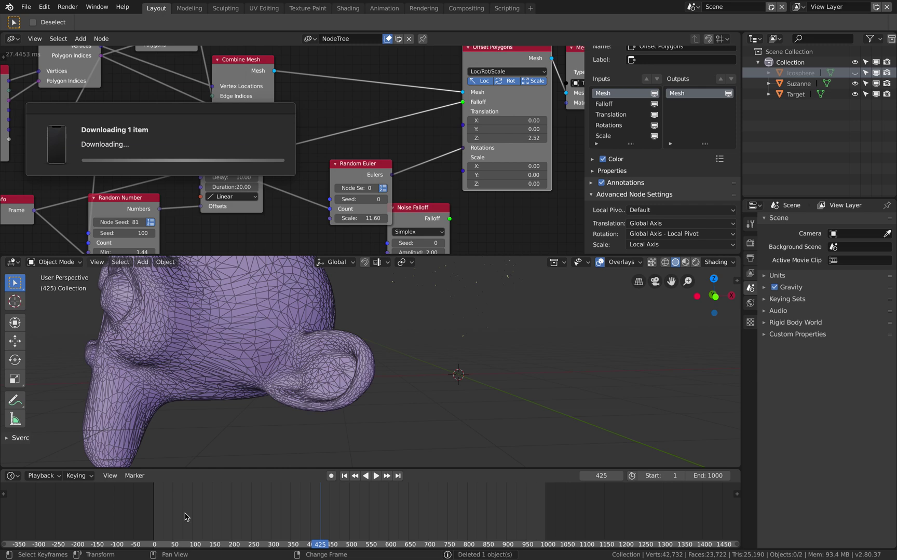
{"action": "left_click_drag", "start_coordinate": [172, 517], "coordinate": [193, 496]}
{"action": "middle_click_drag", "start_coordinate": [337, 324], "coordinate": [279, 349], "text": "shift"}
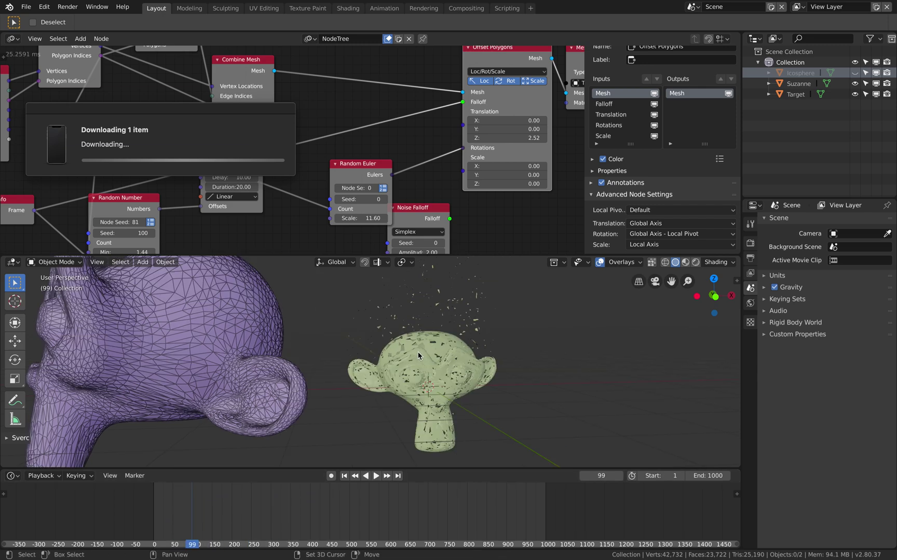
{"action": "left_click", "coordinate": [245, 344]}
{"action": "left_click", "coordinate": [245, 362]}
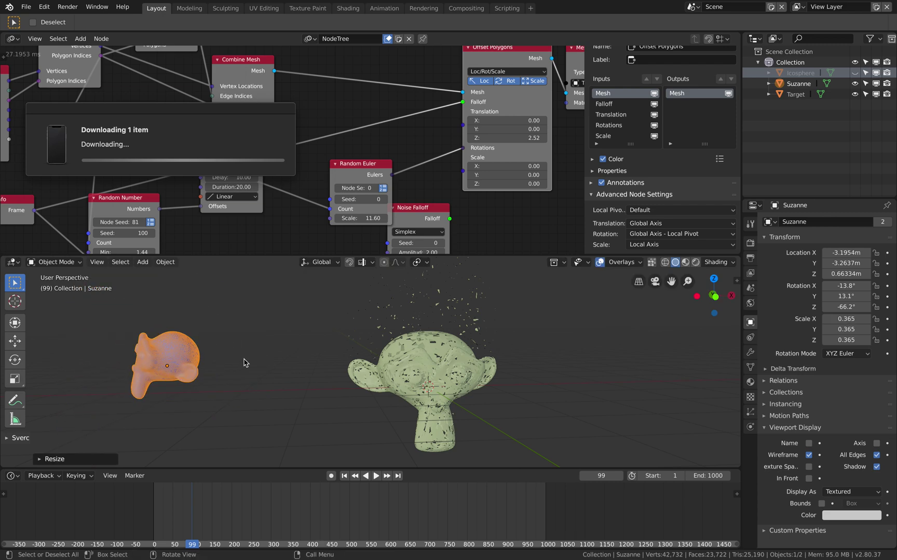
Step: Move the source monkey to about -2.97, -3.27, 0.88 m and rotate it freely to about -7.7°, 22.2°, -39.3°
{"action": "key", "text": "g"}
{"action": "left_click", "coordinate": [318, 355]}
{"action": "key", "text": "g"}
{"action": "left_click", "coordinate": [252, 342]}
{"action": "key", "text": "r"}
{"action": "key", "text": "r"}
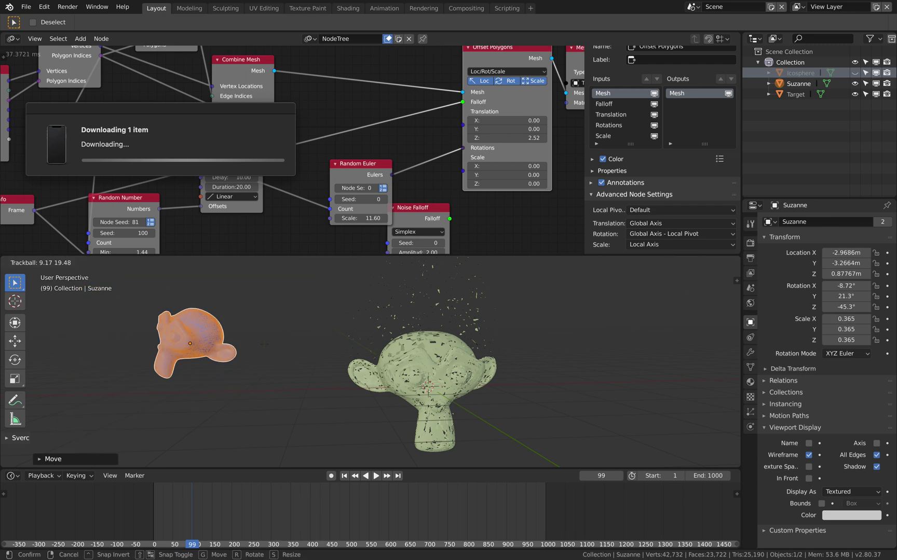
{"action": "left_click", "coordinate": [285, 346]}
Step: Examine the breaking monkey at frames 140 and 280, moving the download window off the nodes
{"action": "scroll", "coordinate": [363, 359], "scroll_direction": "up", "scroll_amount": 2}
{"action": "middle_click_drag", "start_coordinate": [464, 383], "coordinate": [402, 357], "text": "shift"}
{"action": "mouse_move", "coordinate": [215, 498]}
{"action": "left_mouse_down"}
{"action": "mouse_move", "coordinate": [368, 505]}
{"action": "mouse_move", "coordinate": [208, 492]}
{"action": "left_mouse_up"}
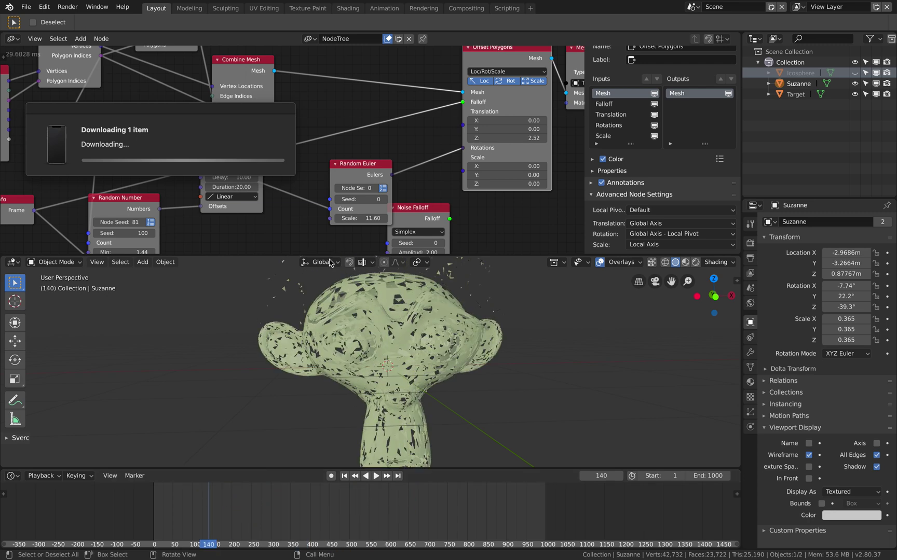
{"action": "left_click_drag", "start_coordinate": [257, 112], "coordinate": [156, 356]}
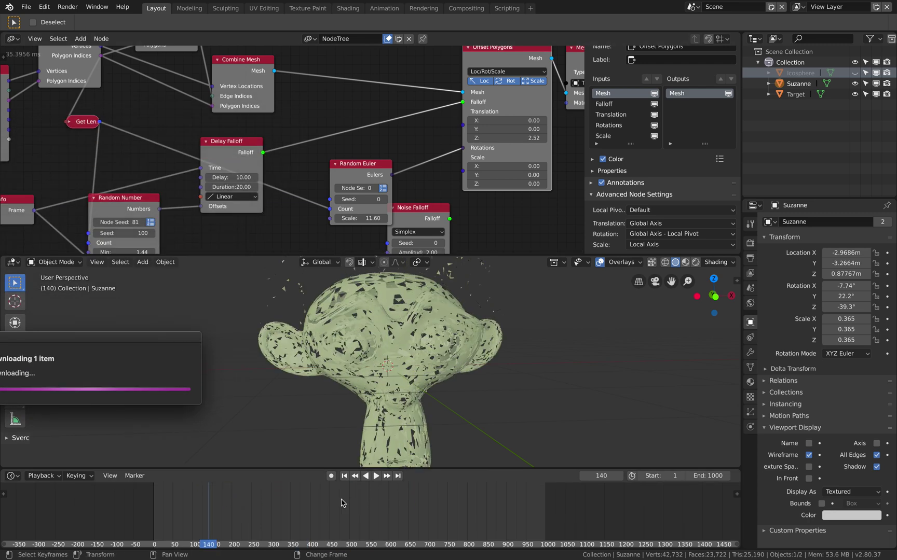
{"action": "right_click_drag", "start_coordinate": [328, 505], "coordinate": [263, 504]}
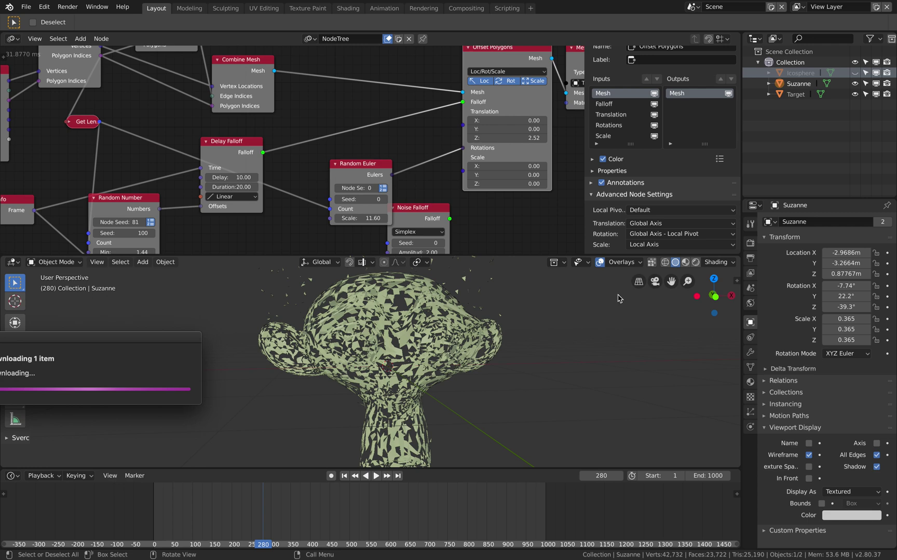
{"action": "middle_click_drag", "start_coordinate": [617, 298], "coordinate": [575, 300]}
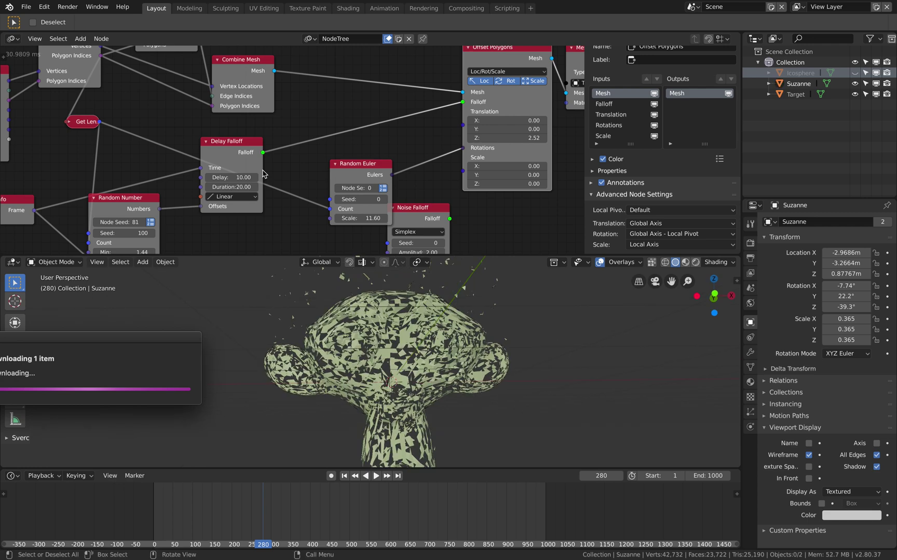
Step: Save the scene as a Blender file in the Desktop folder
{"action": "left_click", "coordinate": [25, 7]}
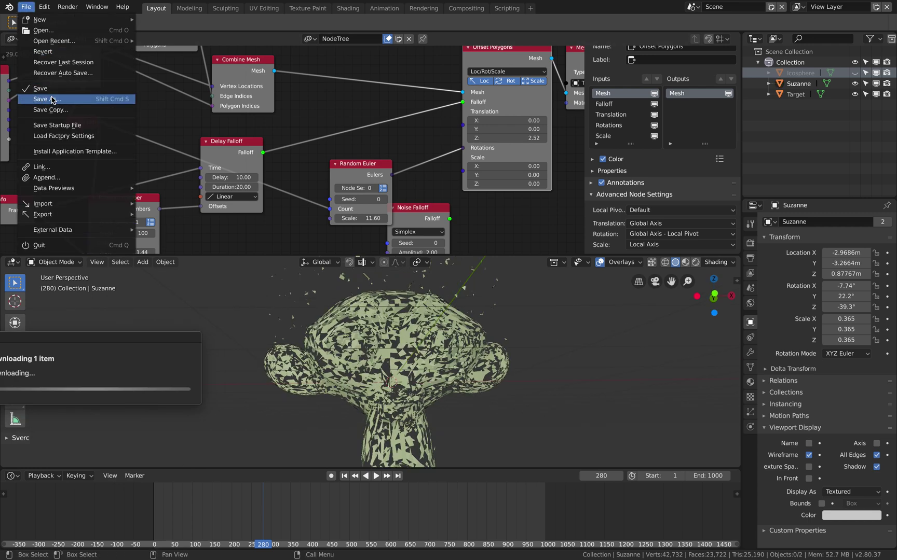
{"action": "left_click", "coordinate": [42, 88]}
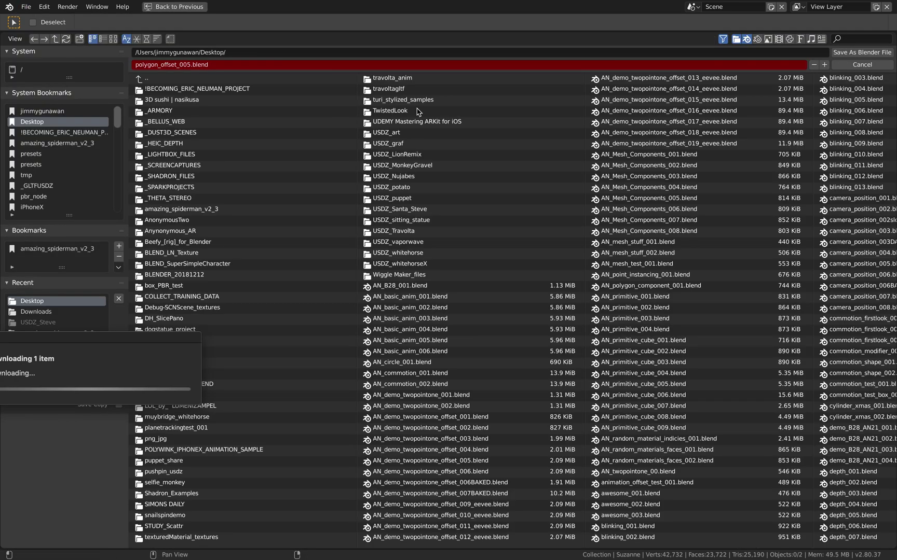
{"action": "left_click", "coordinate": [849, 54]}
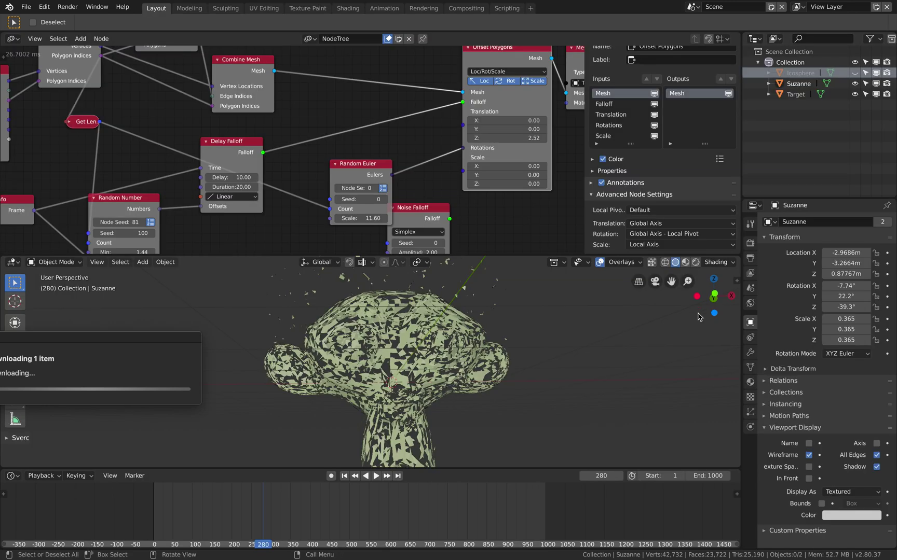
Step: Set the Offset Polygons rotation mode to Local Axis - Local Pivot and play the animation from frame 165
{"action": "left_click", "coordinate": [669, 224]}
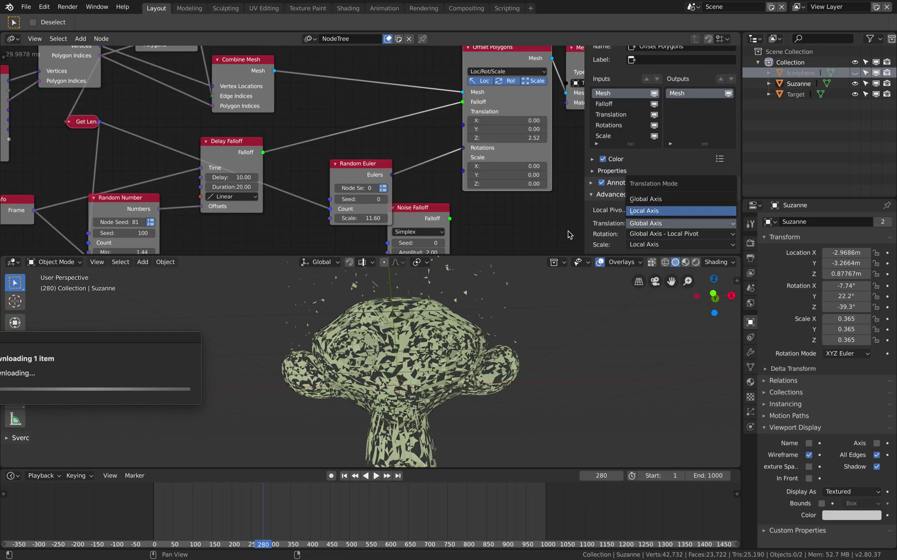
{"action": "left_click", "coordinate": [648, 225]}
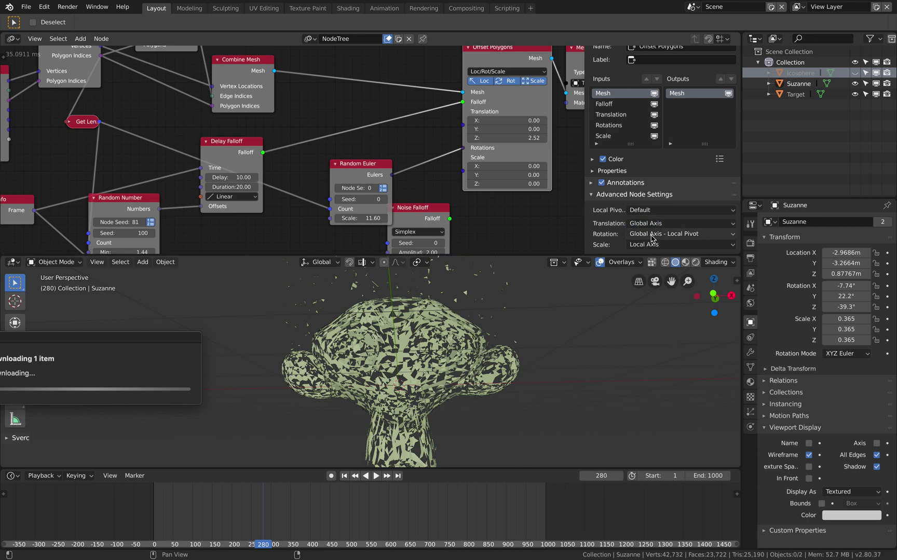
{"action": "left_click", "coordinate": [651, 238]}
{"action": "left_click", "coordinate": [649, 229]}
{"action": "left_click_drag", "start_coordinate": [170, 497], "coordinate": [220, 496]}
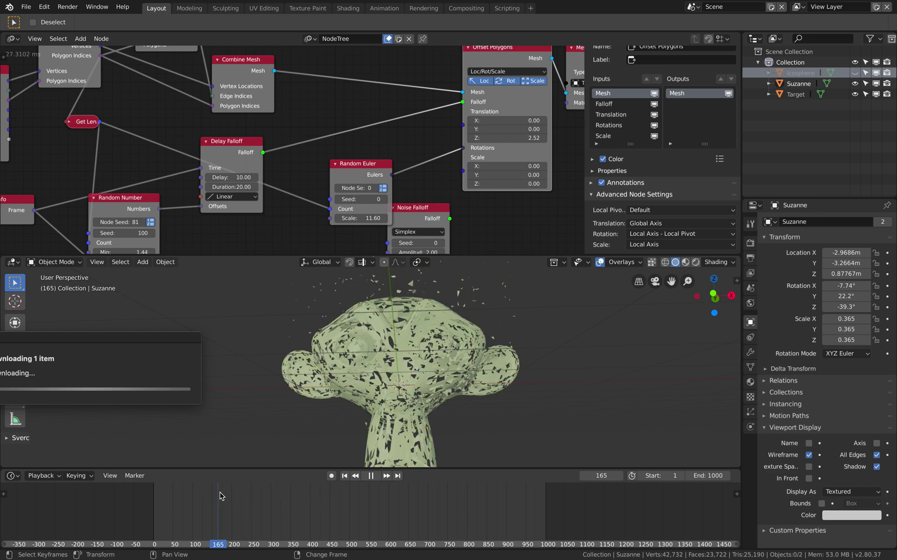
{"action": "left_click", "coordinate": [376, 478]}
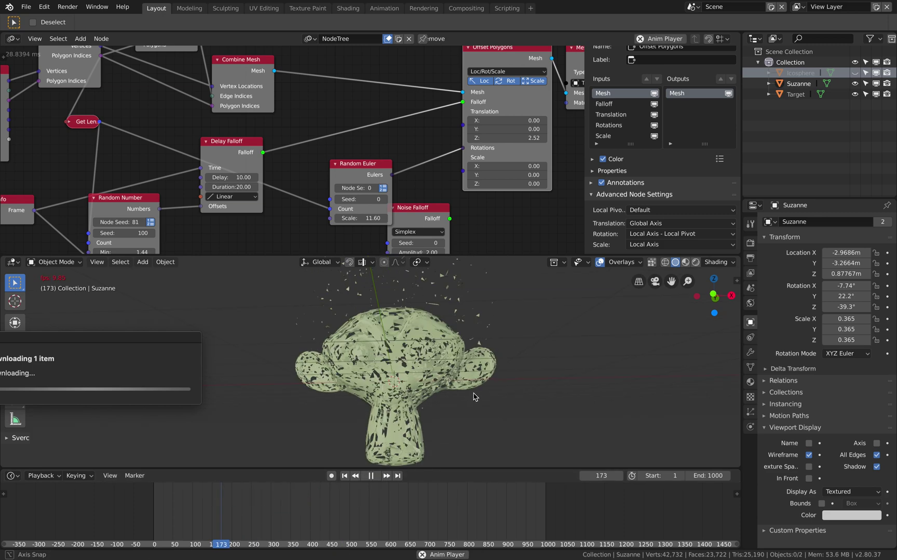
Step: Set the Offset Polygons translation mode to Local Axis and its scale mode to Global Axis, leaving the pivot source at Default
{"action": "left_click", "coordinate": [646, 225]}
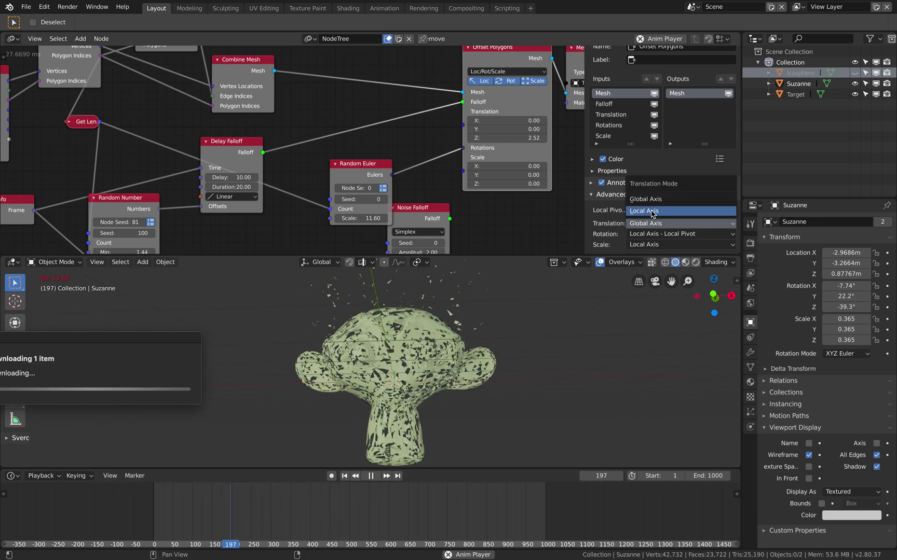
{"action": "left_click", "coordinate": [645, 211]}
{"action": "left_click", "coordinate": [653, 210]}
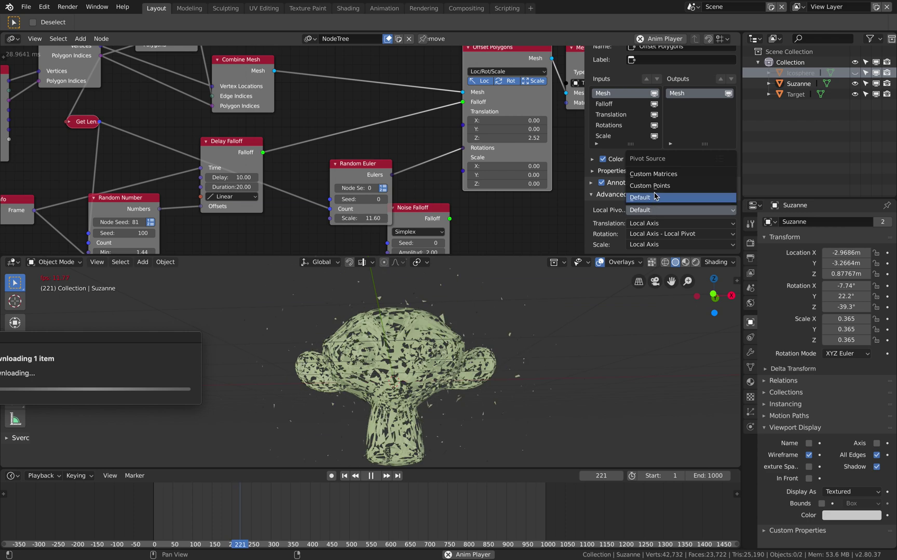
{"action": "left_click", "coordinate": [655, 191]}
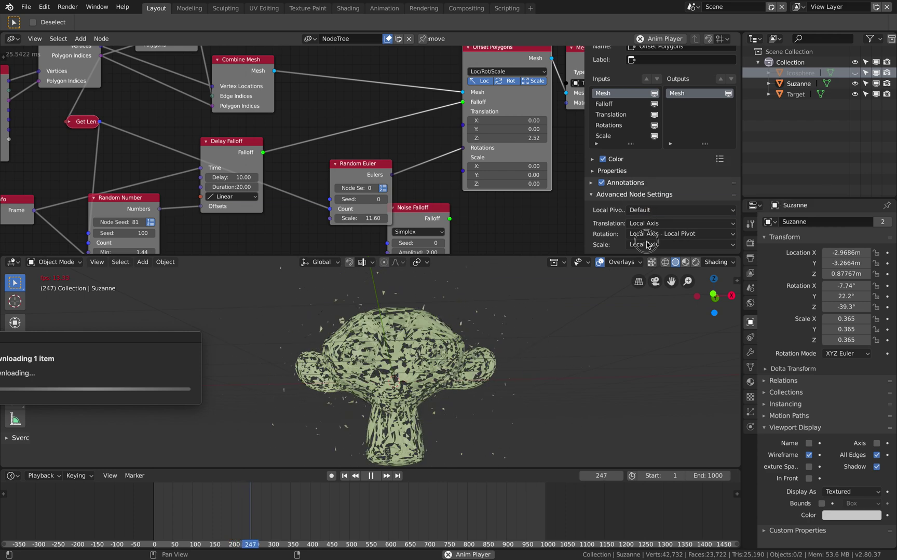
{"action": "left_click", "coordinate": [649, 245]}
{"action": "left_click", "coordinate": [646, 220]}
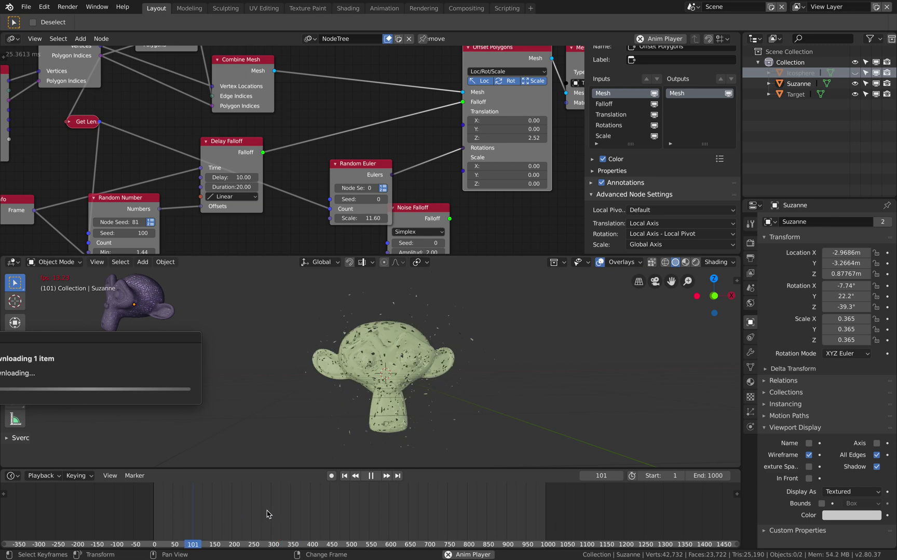
Step: Replay the breaking monkey from about frame 100 and examine its scattered polygons close up and from farther away
{"action": "left_click_drag", "start_coordinate": [414, 501], "coordinate": [230, 499]}
{"action": "scroll", "coordinate": [398, 358], "scroll_direction": "up", "scroll_amount": 8}
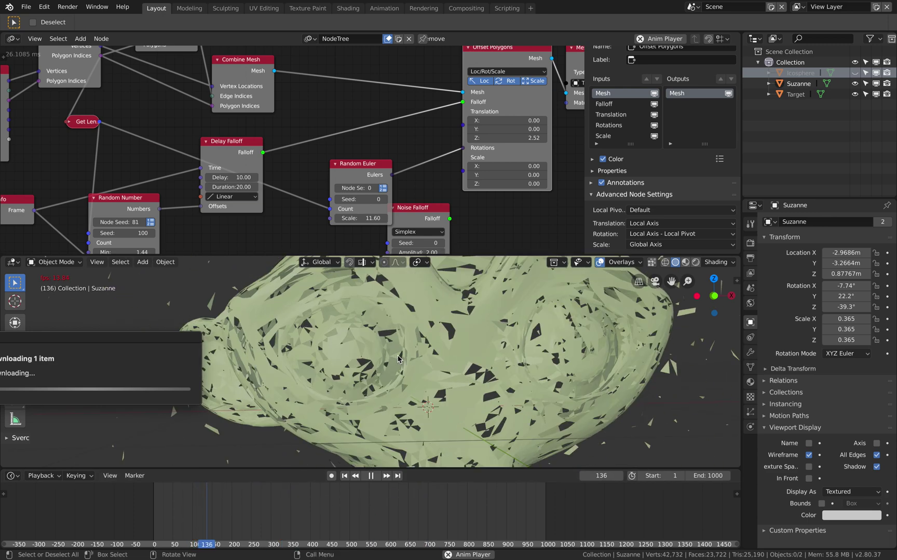
{"action": "scroll", "coordinate": [398, 358], "scroll_direction": "down", "scroll_amount": 8}
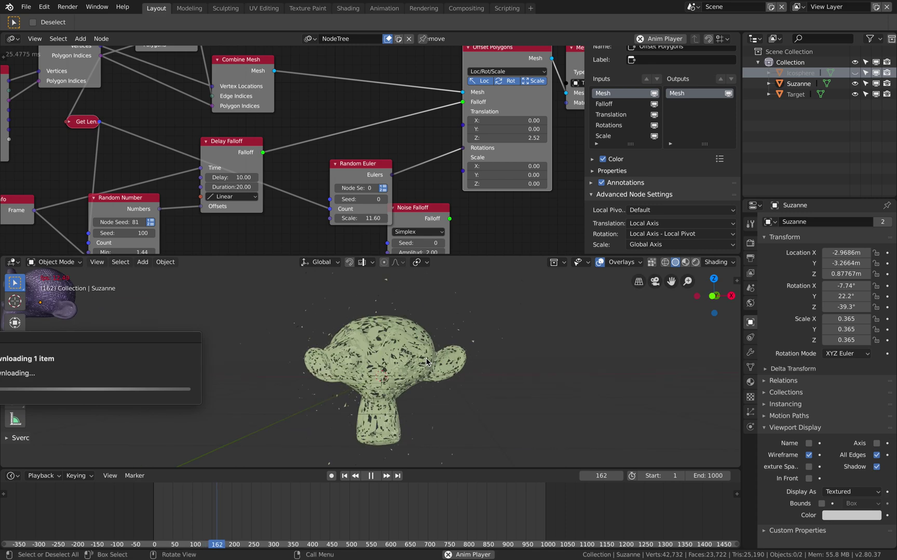
{"action": "scroll", "coordinate": [450, 377], "scroll_direction": "up", "scroll_amount": 2}
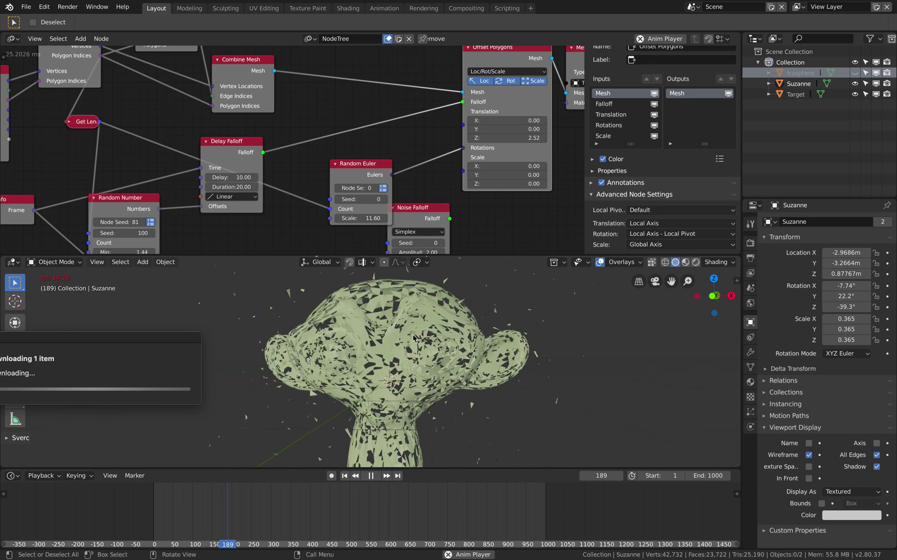
Step: Set the Offset Polygons scale mode to Include Translation while the animation keeps playing
{"action": "left_click", "coordinate": [646, 244]}
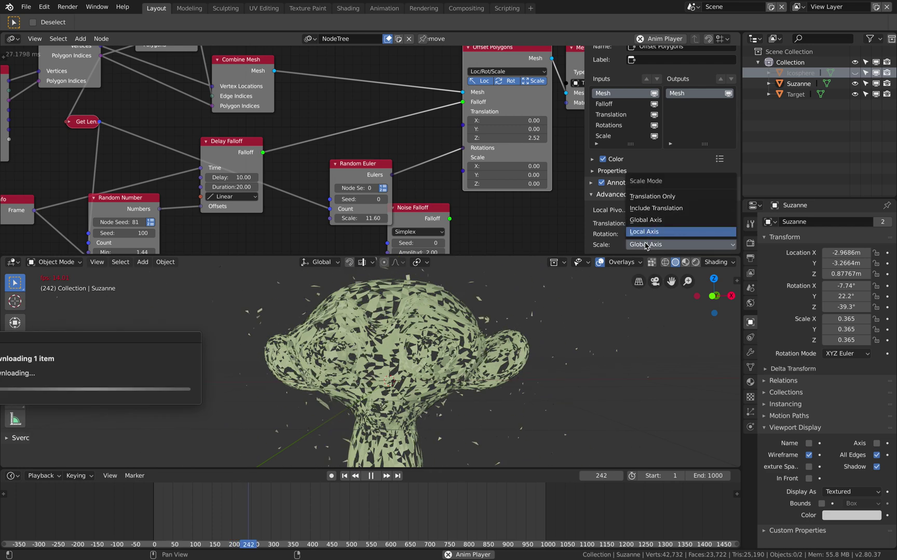
{"action": "left_click", "coordinate": [648, 210]}
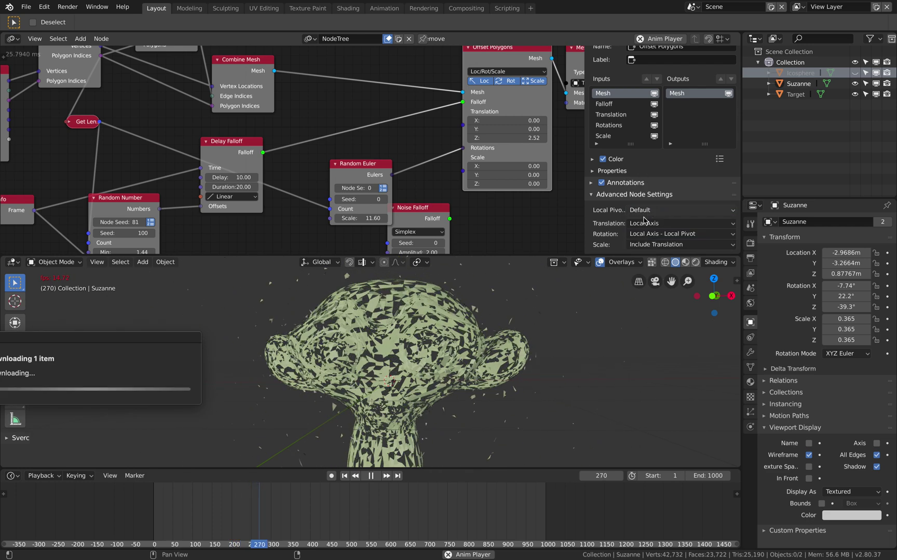
{"action": "scroll", "coordinate": [557, 357], "scroll_direction": "down", "scroll_amount": 2}
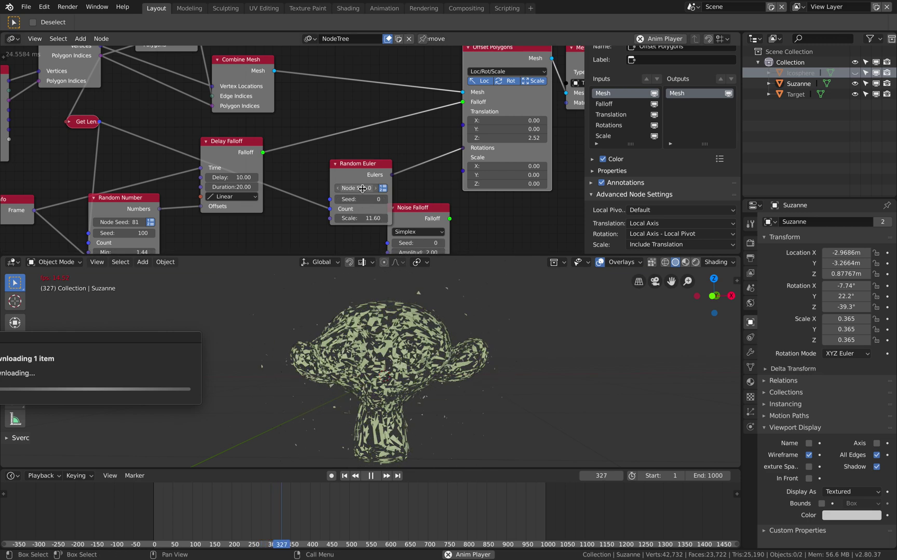
Step: Delete the Random Euler node and give Offset Polygons a Z translation of 0.60, 360° rotation and 1.00 scale on all axes
{"action": "left_click", "coordinate": [360, 172]}
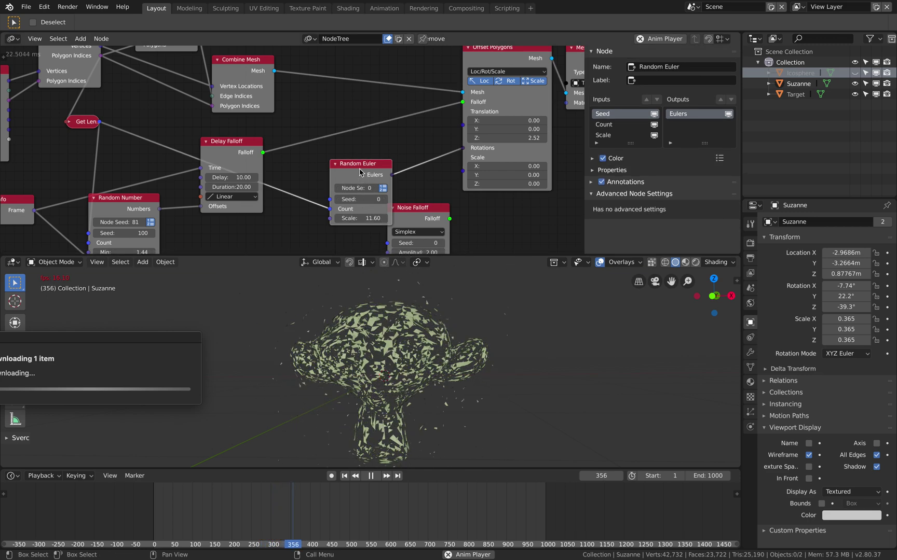
{"action": "key", "text": "x"}
{"action": "left_click_drag", "start_coordinate": [499, 138], "coordinate": [499, 168]}
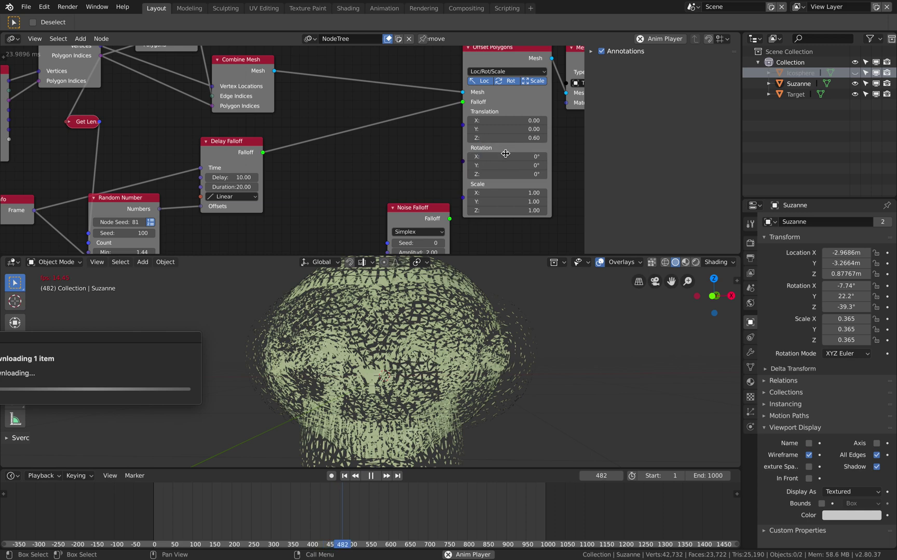
{"action": "type", "text": "360"}
{"action": "key", "text": "Return"}
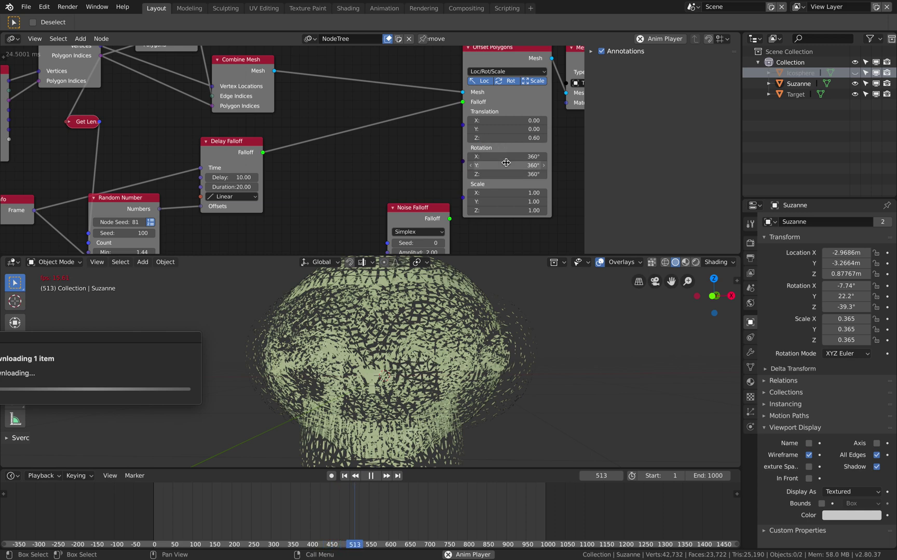
Step: Try Offset Polygons Z translations of 1.00 and about 0.70 while replaying the animation from about frame 96
{"action": "left_click", "coordinate": [510, 139]}
{"action": "type", "text": "1"}
{"action": "key", "text": "Return"}
{"action": "left_click", "coordinate": [192, 520]}
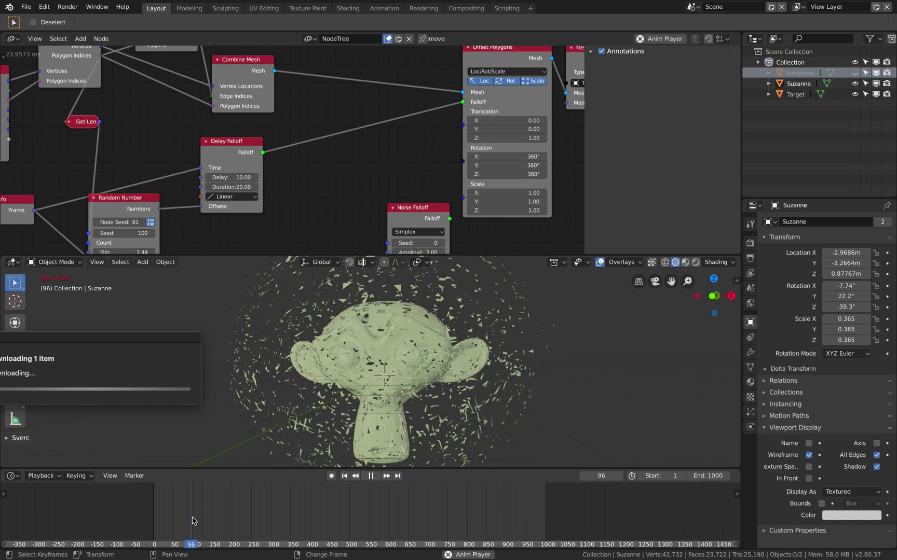
{"action": "right_click_drag", "start_coordinate": [173, 510], "coordinate": [207, 538]}
{"action": "mouse_move", "coordinate": [508, 139]}
{"action": "left_mouse_down"}
{"action": "mouse_move", "coordinate": [489, 138]}
{"action": "mouse_move", "coordinate": [504, 138]}
{"action": "left_mouse_up"}
Step: Nudge the Offset Polygons node slightly, lower its Z translation to about 0.57 and scrub through the animation
{"action": "left_click", "coordinate": [493, 50]}
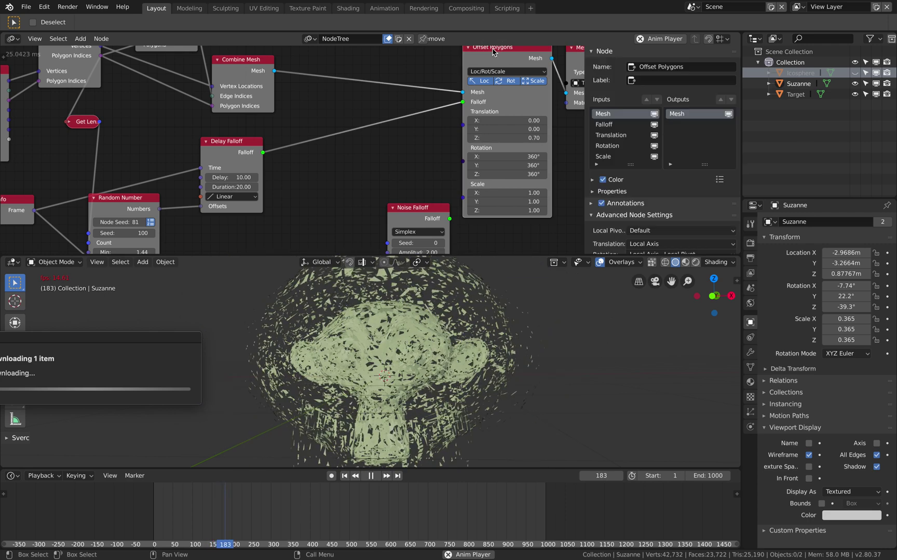
{"action": "scroll", "coordinate": [669, 164], "scroll_direction": "down", "scroll_amount": 2}
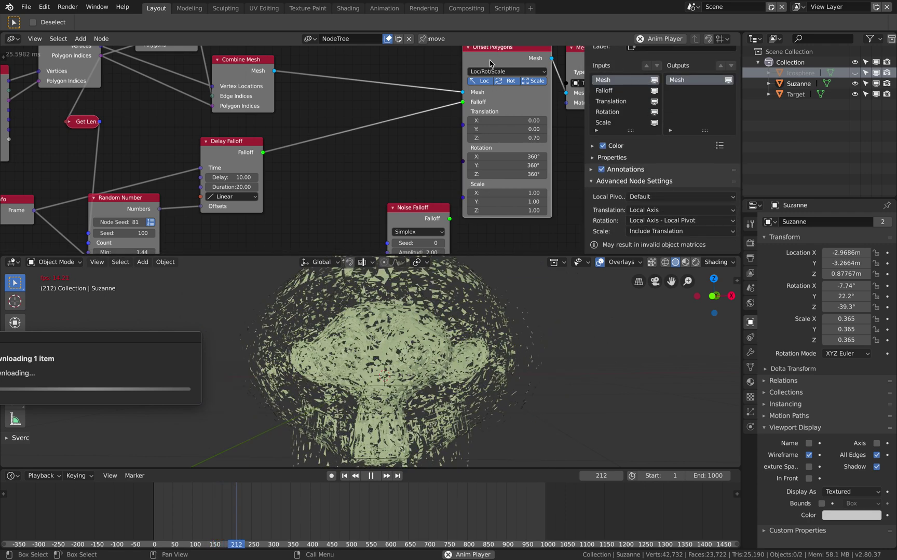
{"action": "left_click_drag", "start_coordinate": [491, 59], "coordinate": [482, 61]}
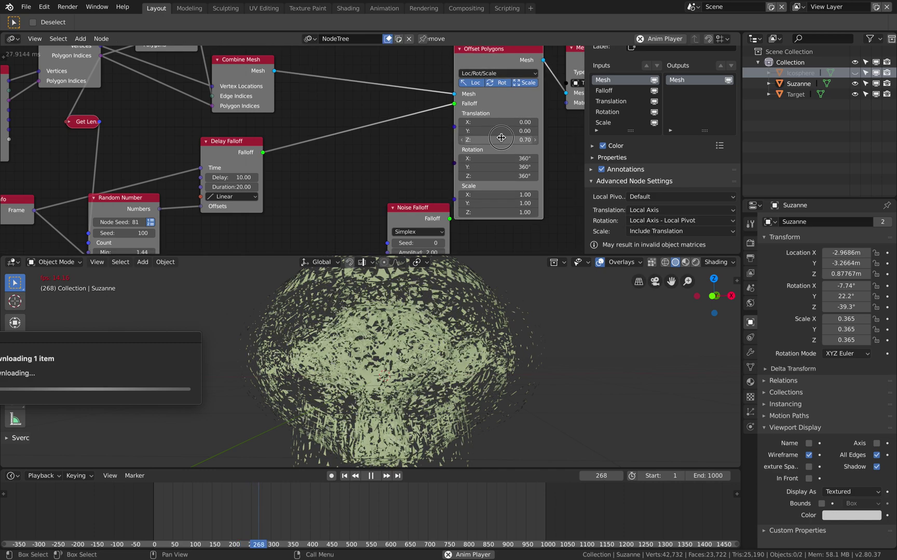
{"action": "mouse_move", "coordinate": [495, 139]}
{"action": "left_mouse_down"}
{"action": "mouse_move", "coordinate": [505, 140]}
{"action": "mouse_move", "coordinate": [491, 140]}
{"action": "left_mouse_up"}
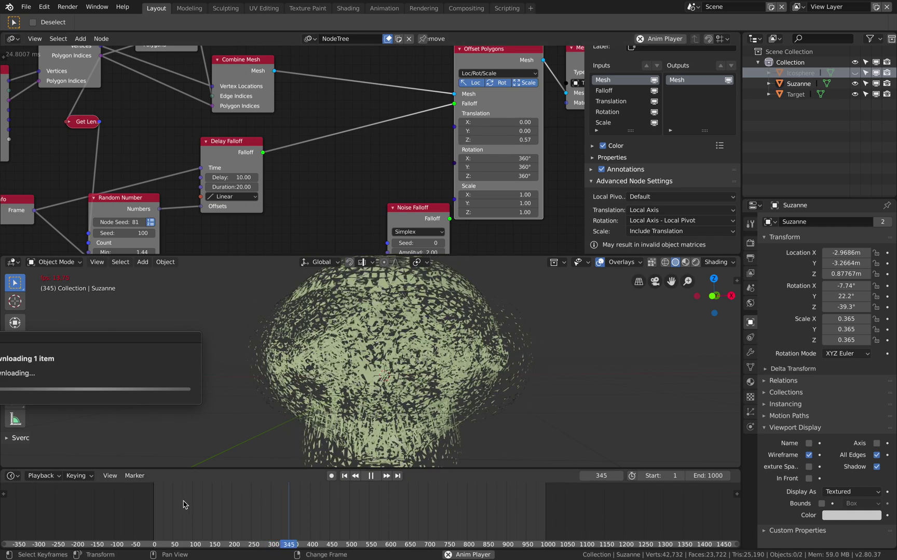
{"action": "left_click_drag", "start_coordinate": [240, 501], "coordinate": [287, 504]}
{"action": "left_click_drag", "start_coordinate": [388, 501], "coordinate": [280, 498]}
Step: Set the Offset Polygons scale to 0 on all axes and scrub the animation to check the shrinking polygons
{"action": "left_click_drag", "start_coordinate": [492, 194], "coordinate": [492, 212]}
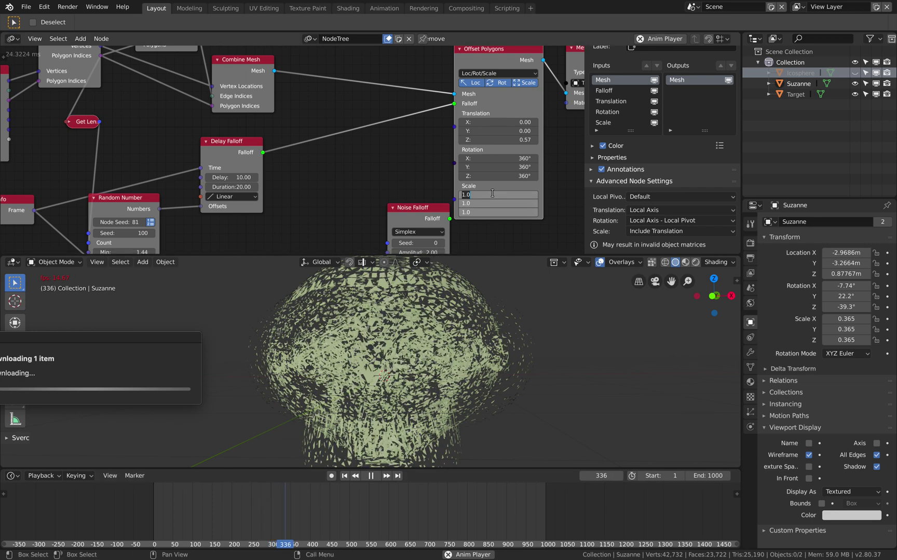
{"action": "type", "text": "0"}
{"action": "key", "text": "Return"}
{"action": "left_click_drag", "start_coordinate": [166, 507], "coordinate": [234, 518]}
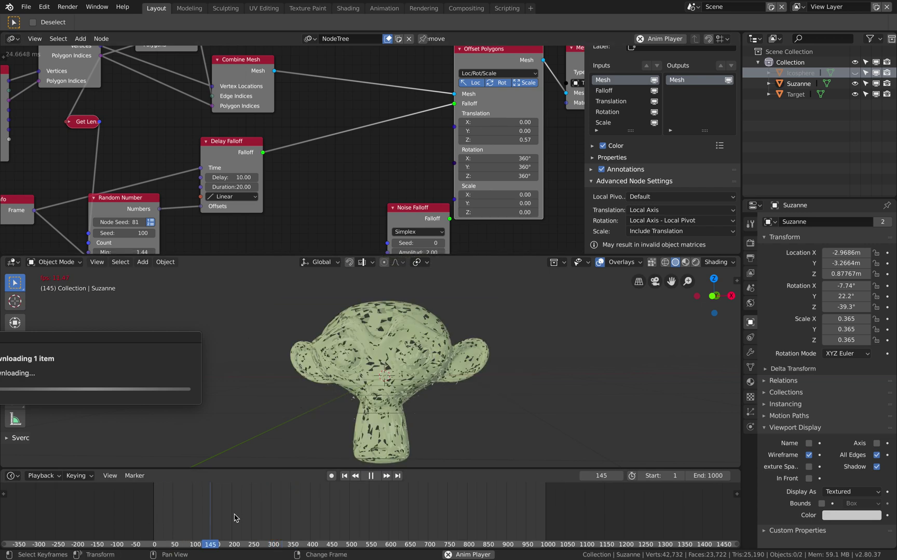
{"action": "left_click_drag", "start_coordinate": [289, 514], "coordinate": [333, 514]}
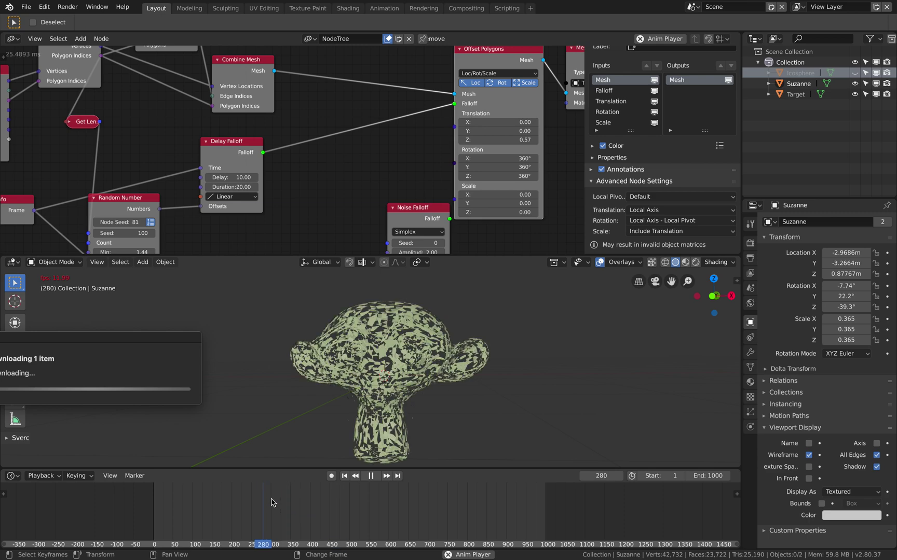
{"action": "left_click", "coordinate": [234, 503]}
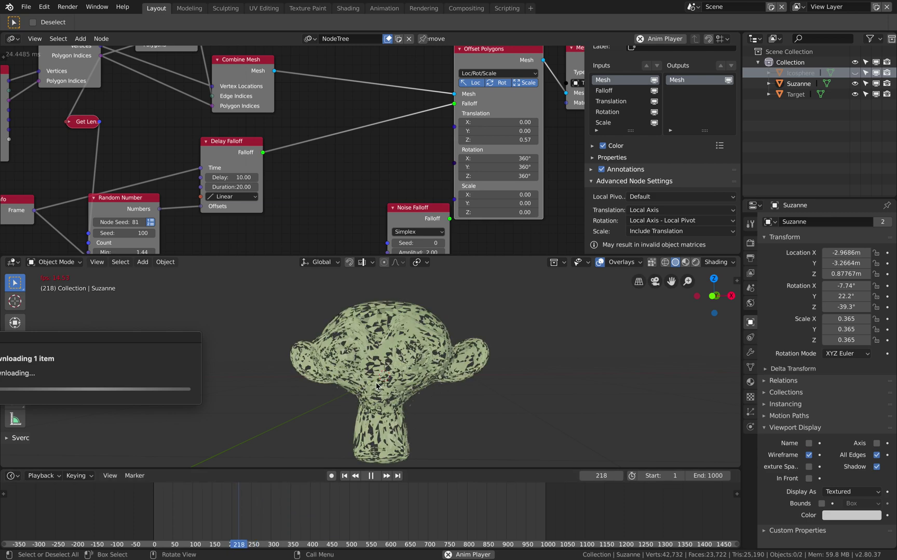
Step: Save the scene as polygon_offset_007.blend in the Desktop folder
{"action": "left_click", "coordinate": [26, 7]}
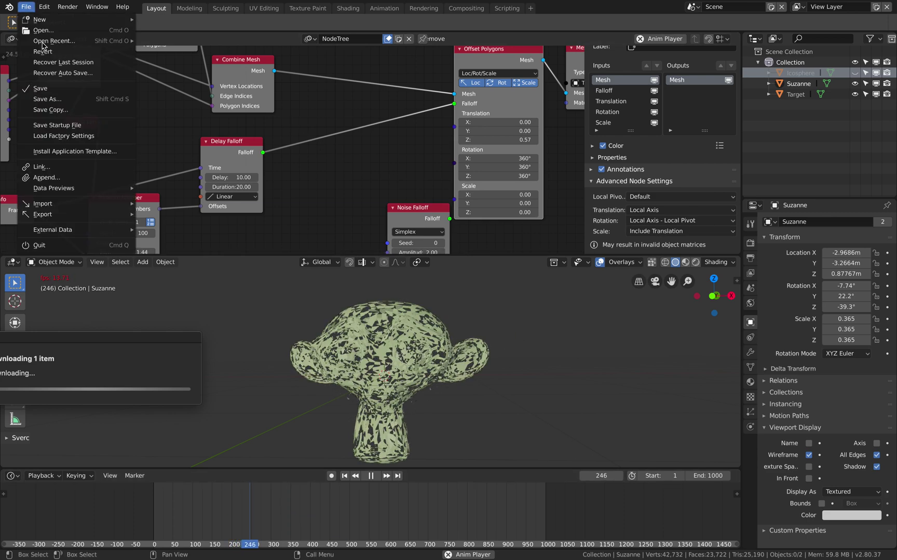
{"action": "left_click", "coordinate": [47, 99]}
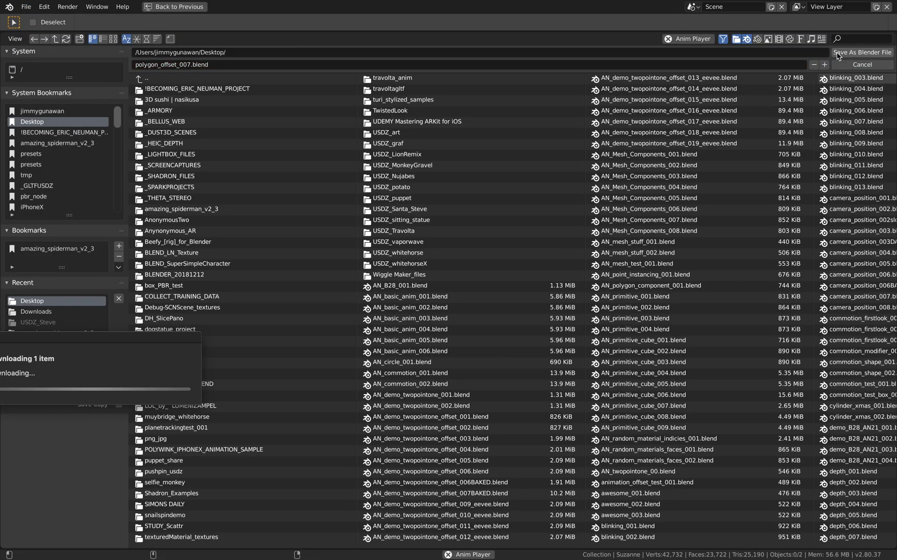
{"action": "left_click", "coordinate": [861, 54]}
Step: Set Offset Polygons to about 2.85 Z translation, 0° X and Y rotation and about 8.2° Z rotation, dismissing the installation message
{"action": "left_click_drag", "start_coordinate": [498, 140], "coordinate": [520, 140]}
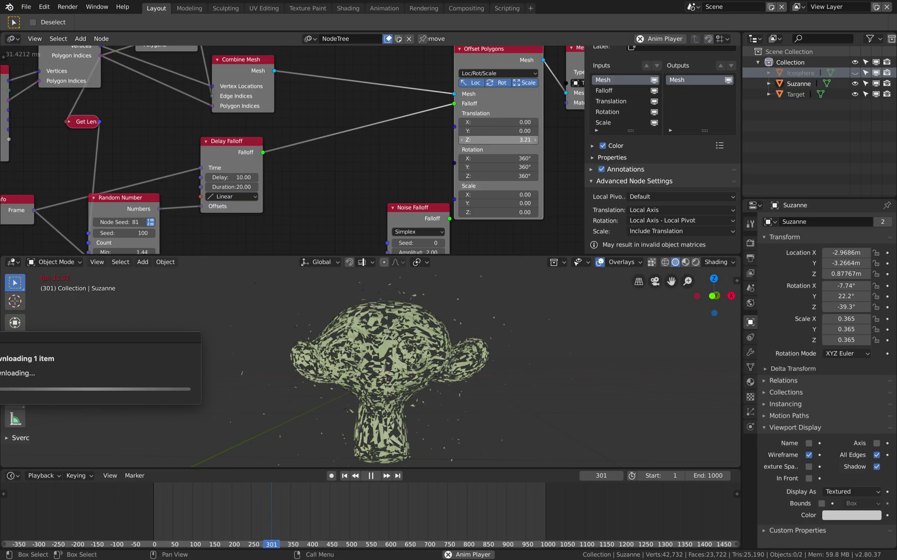
{"action": "left_click_drag", "start_coordinate": [492, 160], "coordinate": [492, 175]}
{"action": "type", "text": "0"}
{"action": "key", "text": "Return"}
{"action": "left_click", "coordinate": [430, 154]}
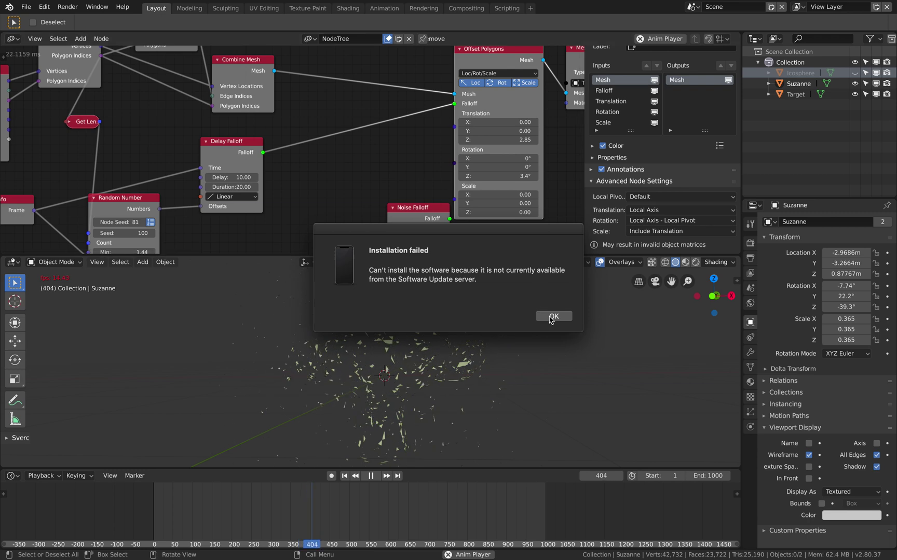
{"action": "left_click", "coordinate": [552, 316]}
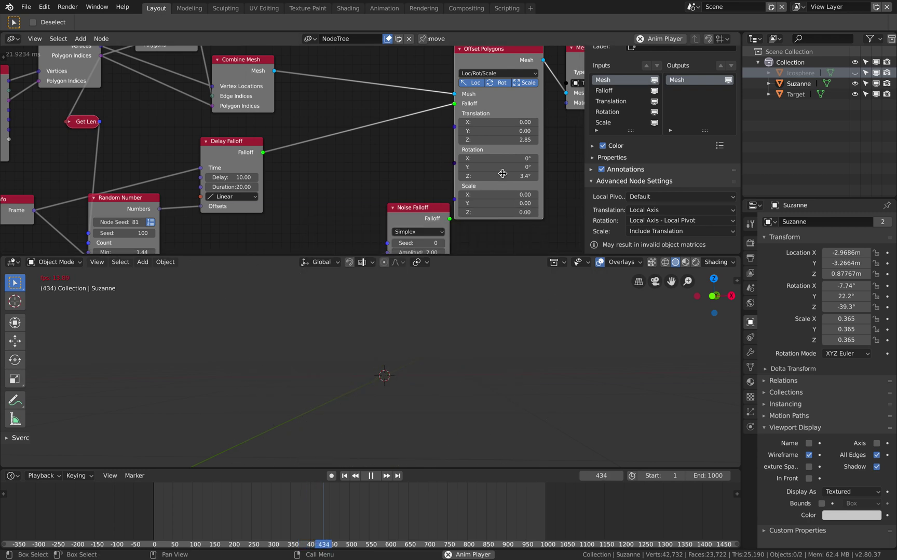
Step: Set the scale mode to Global Axis and the rotation mode to Global Axis - Local Pivot, replaying the animation from near its start
{"action": "left_click", "coordinate": [651, 231]}
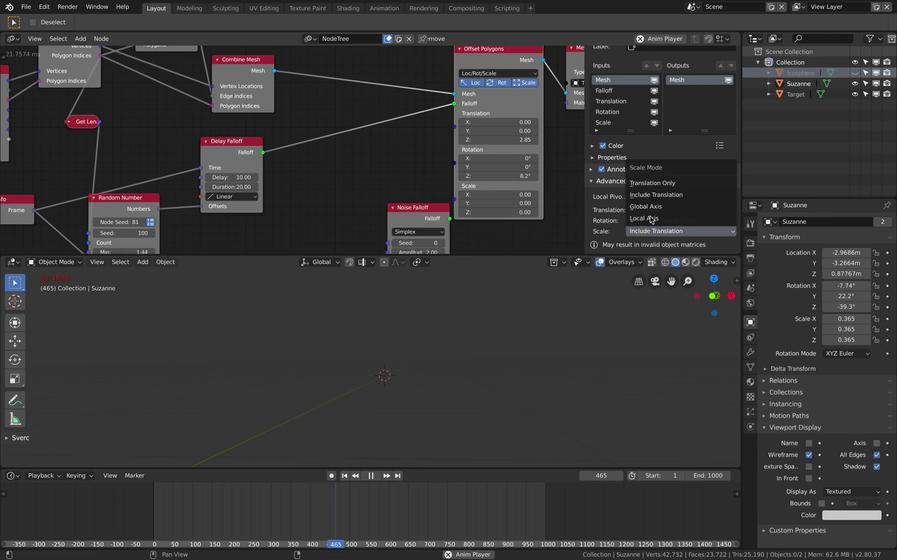
{"action": "left_click", "coordinate": [651, 208]}
{"action": "left_click", "coordinate": [651, 220]}
{"action": "left_click", "coordinate": [659, 196]}
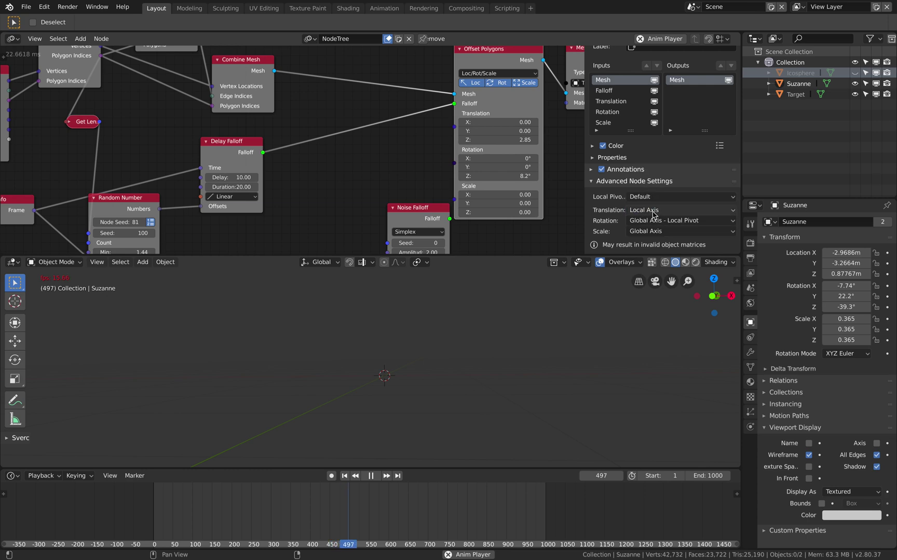
{"action": "left_click", "coordinate": [654, 210]}
{"action": "left_click", "coordinate": [653, 196]}
{"action": "left_click_drag", "start_coordinate": [341, 484], "coordinate": [166, 501]}
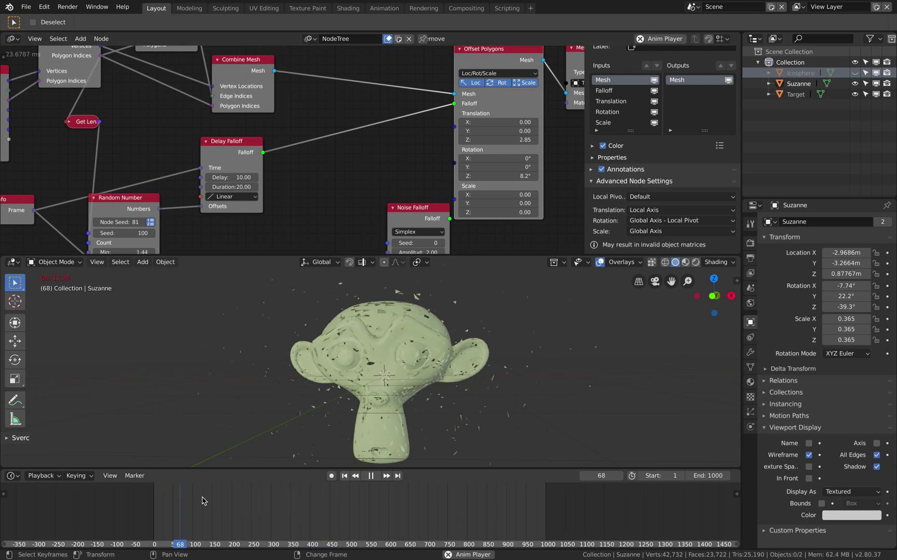
{"action": "left_click", "coordinate": [258, 501]}
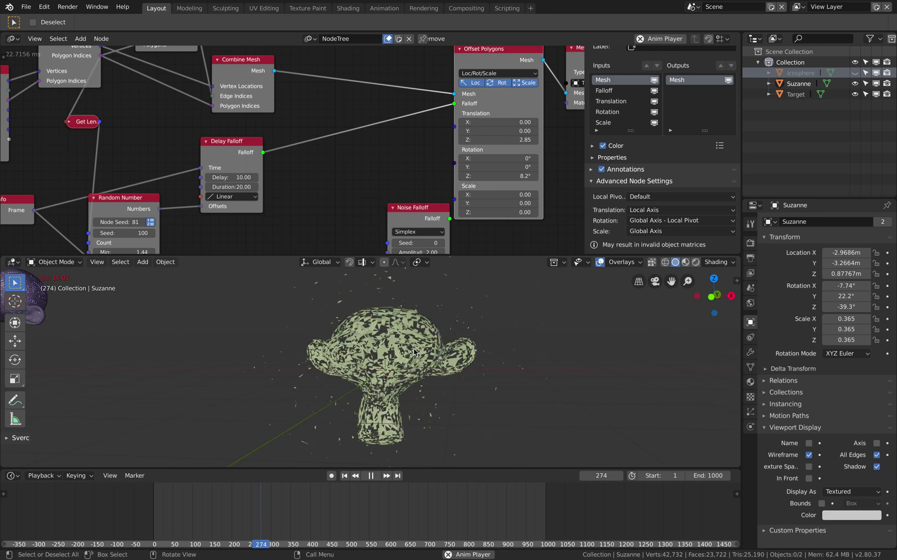
Step: Review the whole node tree and nudge the Offset Polygons node slightly closer to Mesh Object Output
{"action": "scroll", "coordinate": [256, 104], "scroll_direction": "down", "scroll_amount": 3}
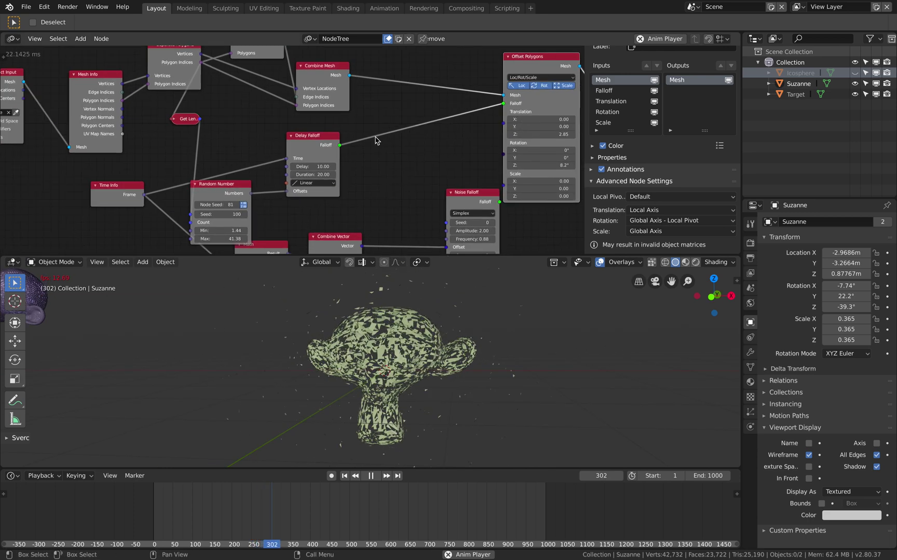
{"action": "middle_click_drag", "start_coordinate": [295, 111], "coordinate": [277, 101]}
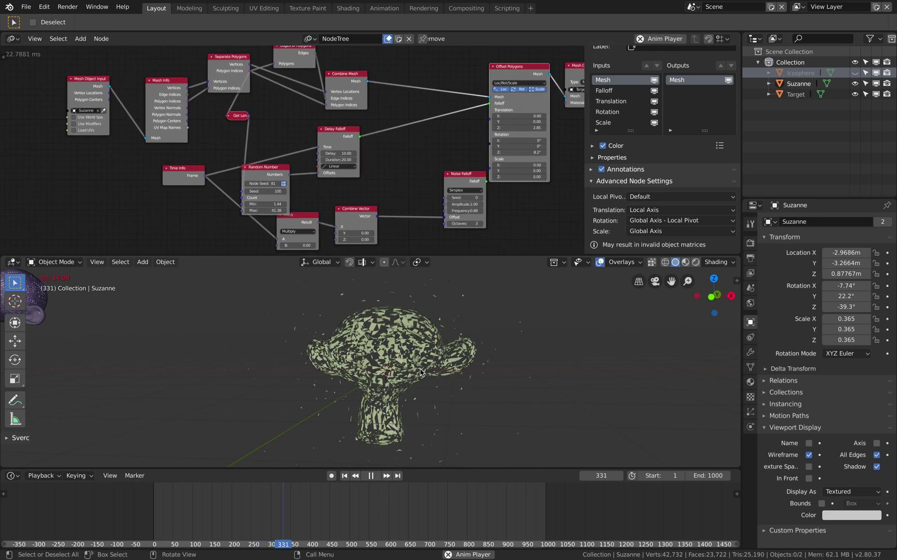
{"action": "middle_click_drag", "start_coordinate": [432, 144], "coordinate": [304, 158]}
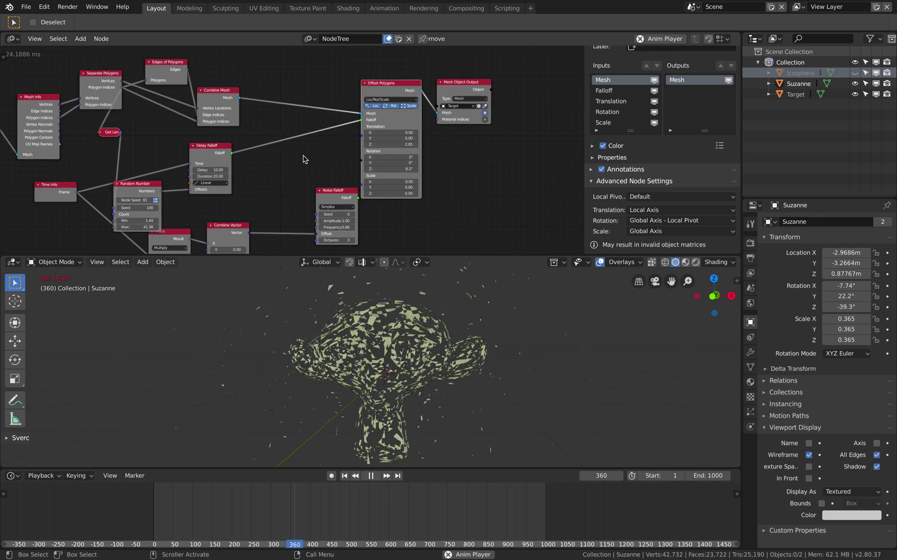
{"action": "scroll", "coordinate": [307, 154], "scroll_direction": "up", "scroll_amount": 5}
{"action": "left_click_drag", "start_coordinate": [408, 63], "coordinate": [416, 69]}
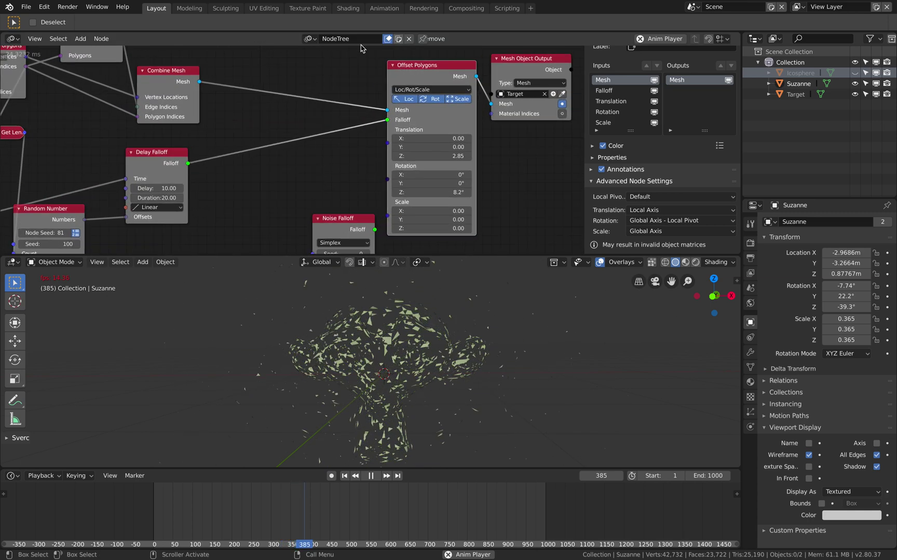
Step: Reset the Offset Polygons Z translation to 0 and Z rotation to 0°, replaying the animation from near its start
{"action": "scroll", "coordinate": [413, 62], "scroll_direction": "down", "scroll_amount": 2}
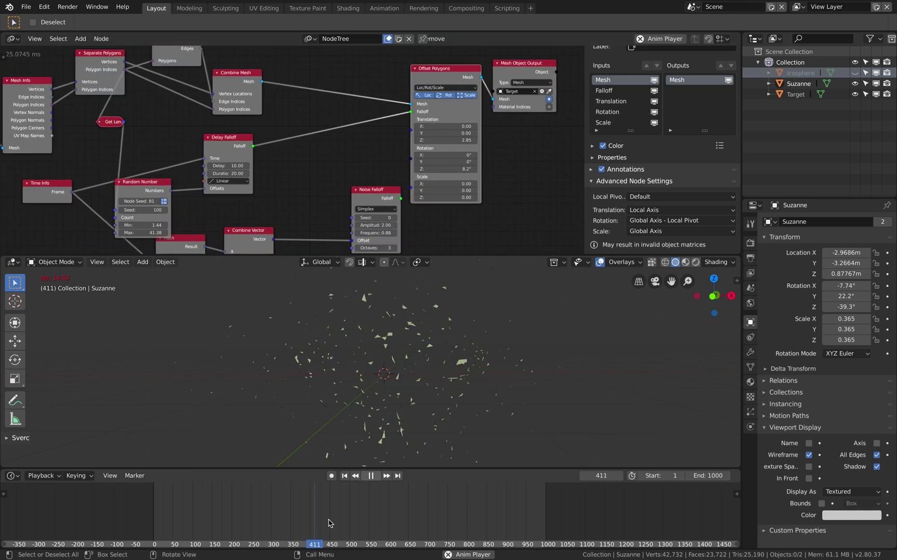
{"action": "left_click_drag", "start_coordinate": [343, 521], "coordinate": [262, 493]}
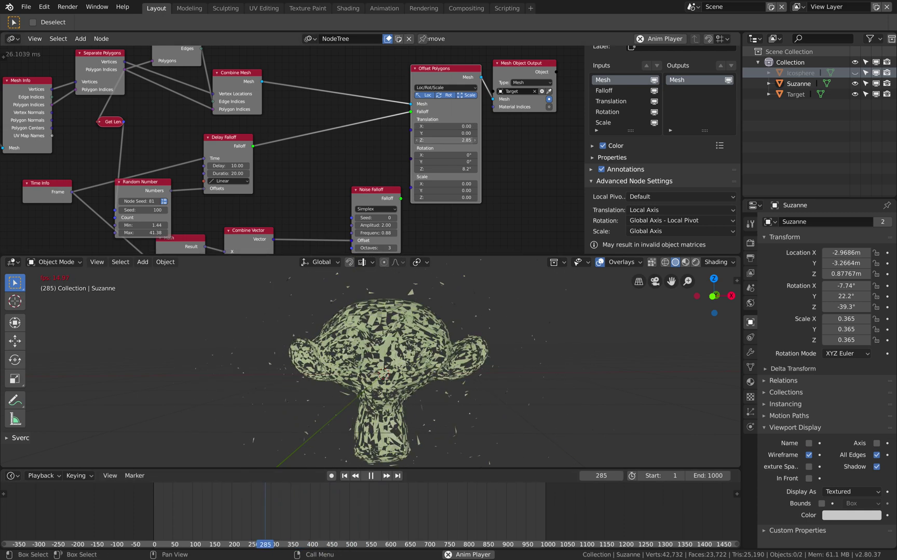
{"action": "scroll", "coordinate": [467, 171], "scroll_direction": "up", "scroll_amount": 1}
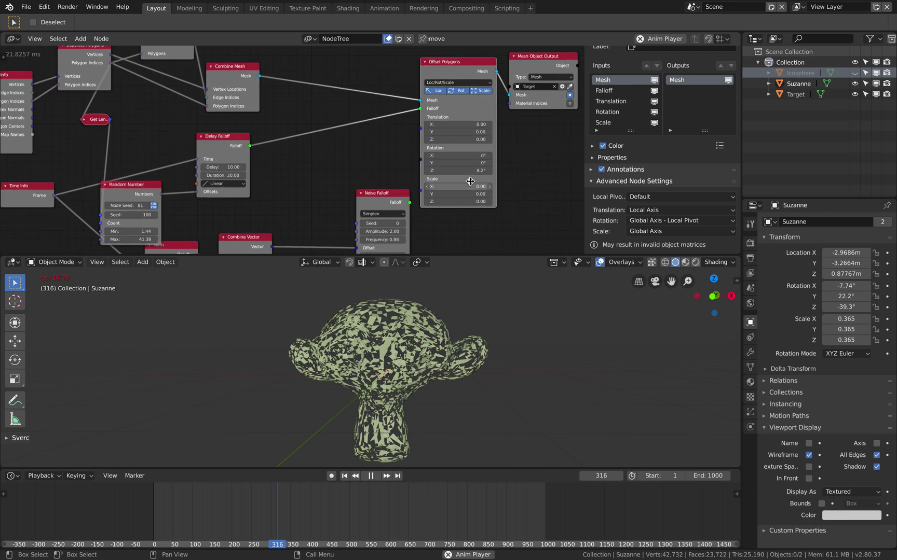
{"action": "left_click_drag", "start_coordinate": [158, 499], "coordinate": [224, 501]}
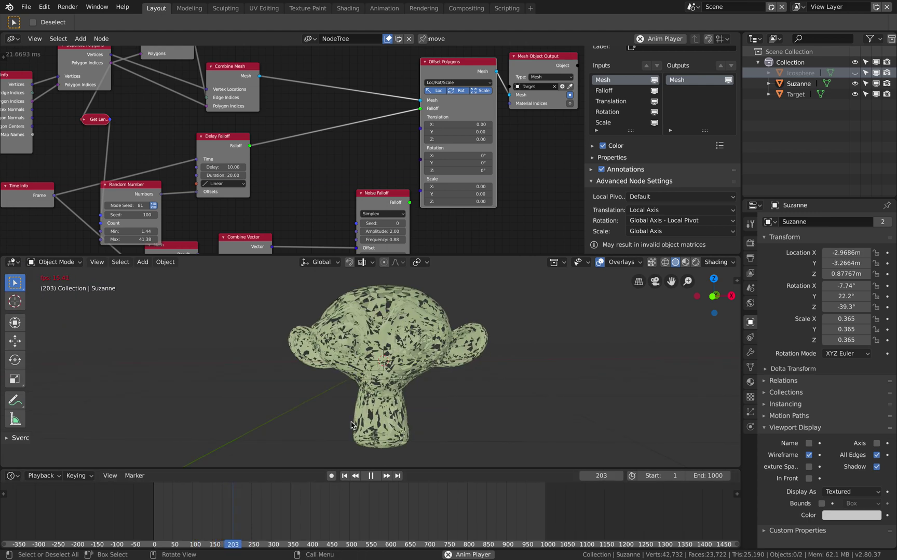
{"action": "left_click", "coordinate": [171, 507]}
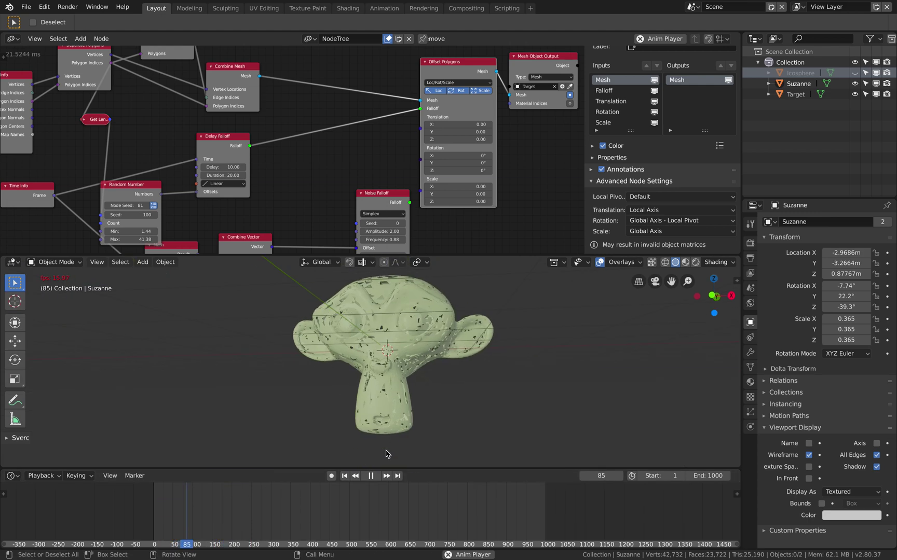
Step: Raise the Offset Polygons node slightly and add an Object Controller Falloff node between Delay Falloff and Offset Polygons
{"action": "middle_click_drag", "start_coordinate": [443, 82], "coordinate": [423, 104]}
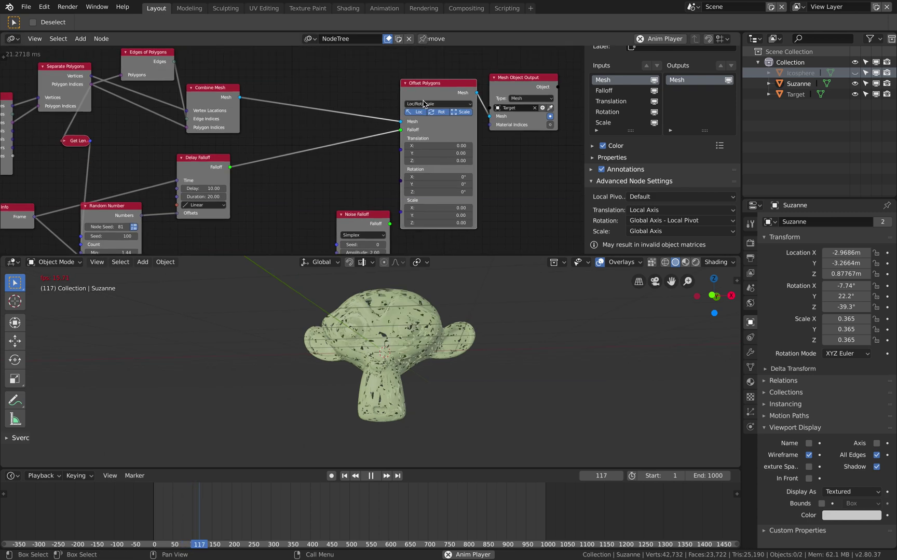
{"action": "left_click_drag", "start_coordinate": [426, 77], "coordinate": [426, 60]}
{"action": "middle_click_drag", "start_coordinate": [400, 128], "coordinate": [400, 115]}
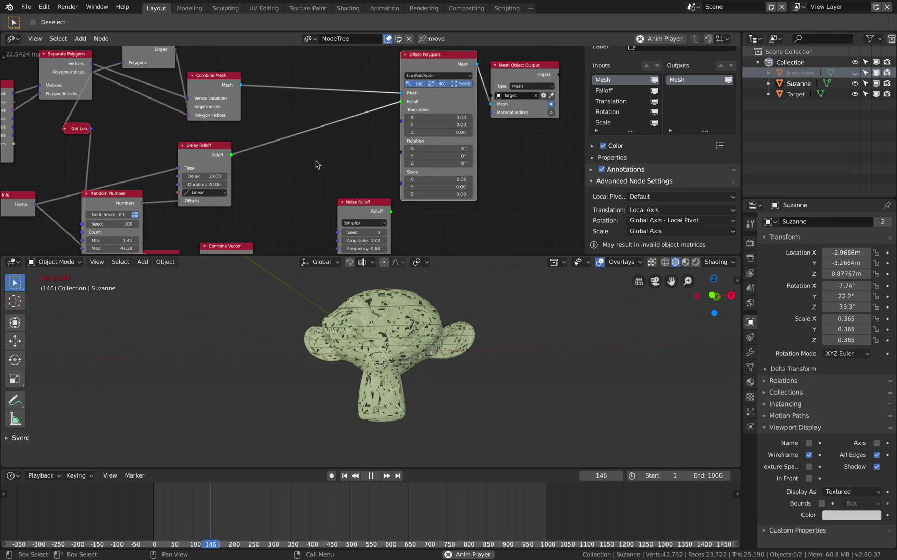
{"action": "key", "text": "shift+a"}
{"action": "left_click", "coordinate": [316, 160]}
{"action": "type", "text": "fallo"}
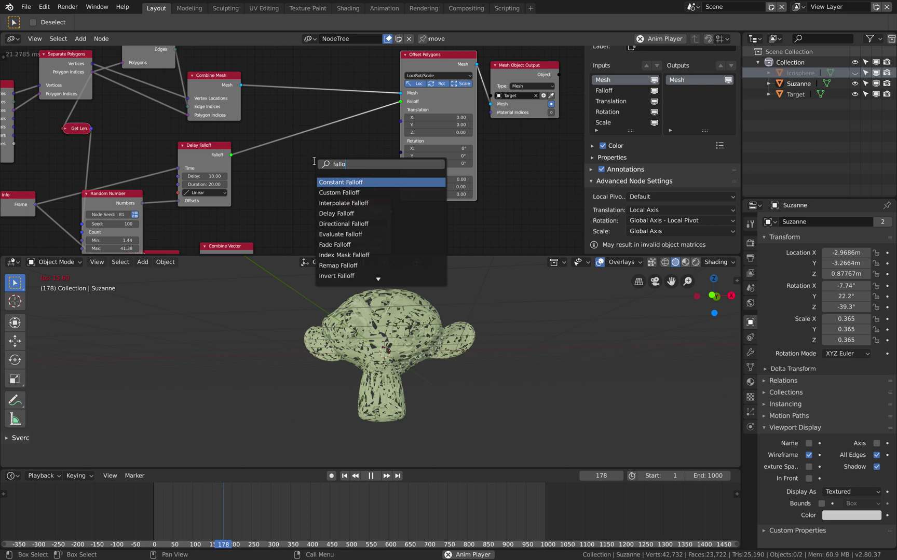
{"action": "type", "text": "f o"}
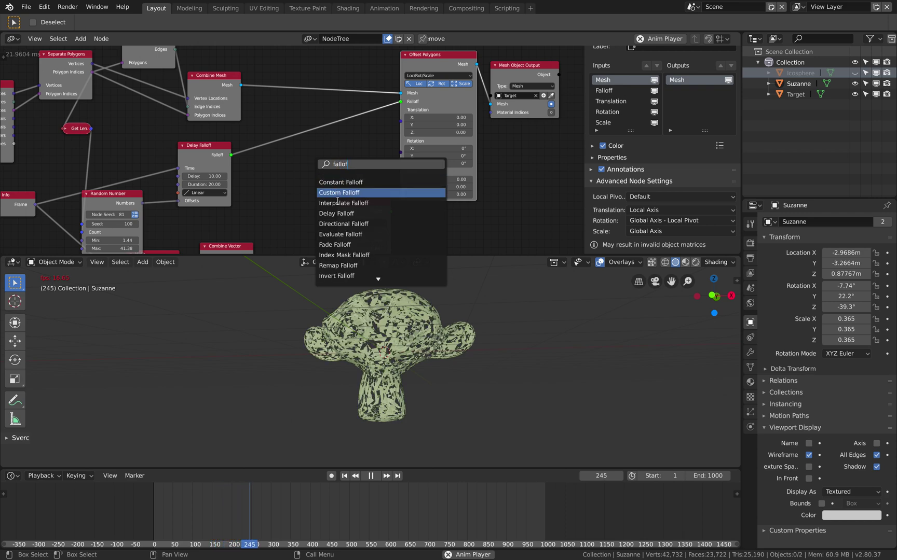
{"action": "scroll", "coordinate": [345, 279], "scroll_direction": "down", "scroll_amount": 5}
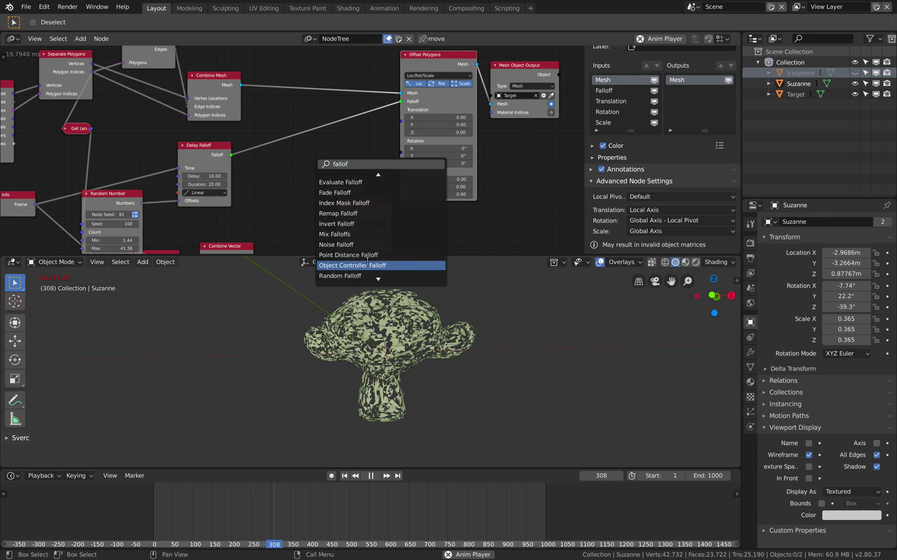
{"action": "left_click", "coordinate": [367, 265]}
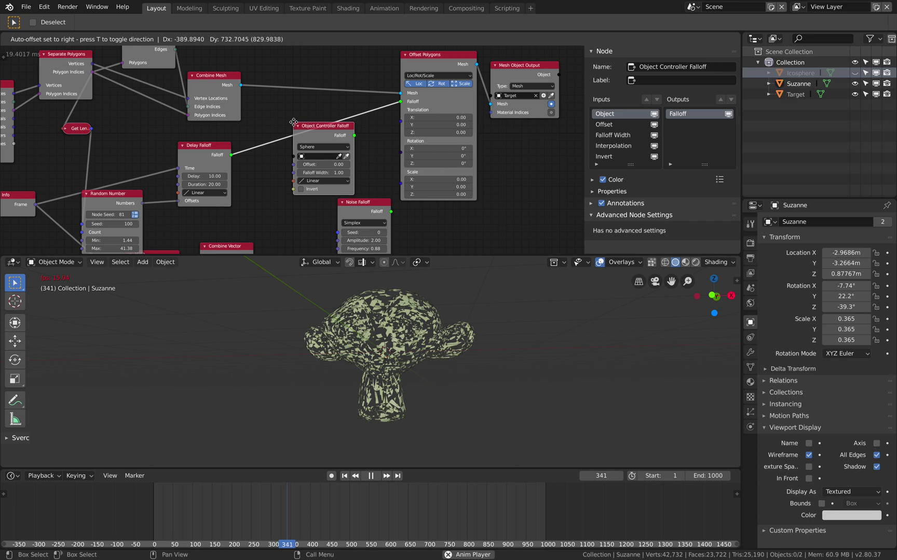
{"action": "left_click", "coordinate": [292, 149]}
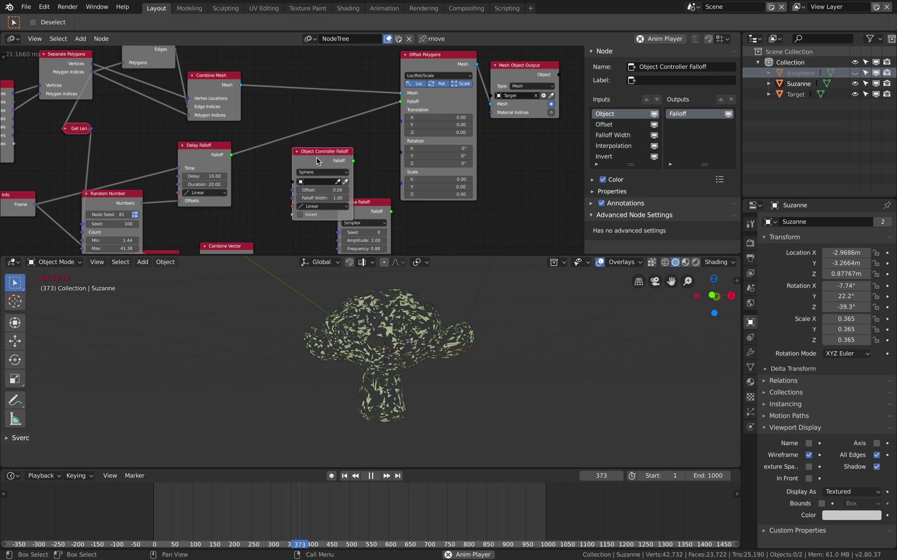
Step: Move the Noise Falloff node down and away from Object Controller Falloff, and shift Object Controller Falloff closer to Delay Falloff
{"action": "middle_click_drag", "start_coordinate": [375, 183], "coordinate": [388, 154]}
{"action": "left_click_drag", "start_coordinate": [388, 182], "coordinate": [404, 205]}
{"action": "scroll", "coordinate": [372, 165], "scroll_direction": "up", "scroll_amount": 1}
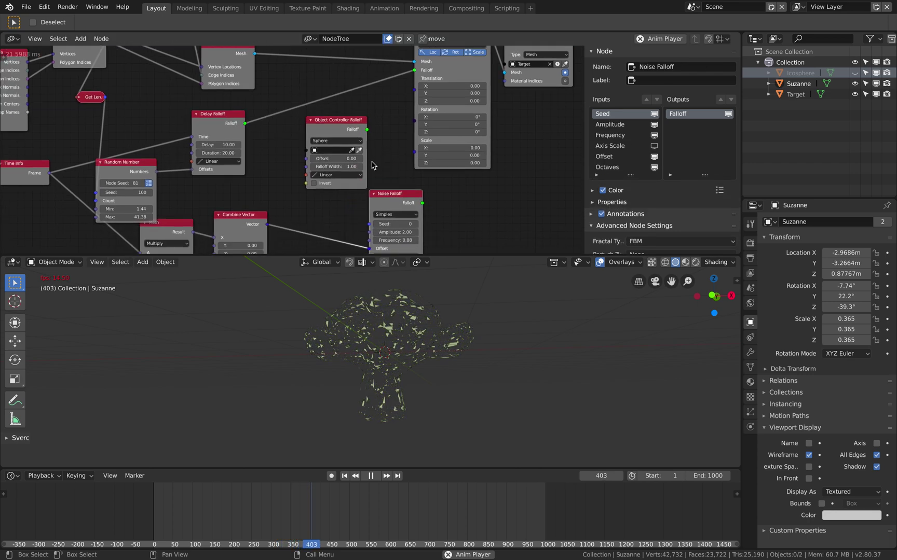
{"action": "scroll", "coordinate": [363, 158], "scroll_direction": "up", "scroll_amount": 1}
{"action": "left_click_drag", "start_coordinate": [336, 126], "coordinate": [303, 141]}
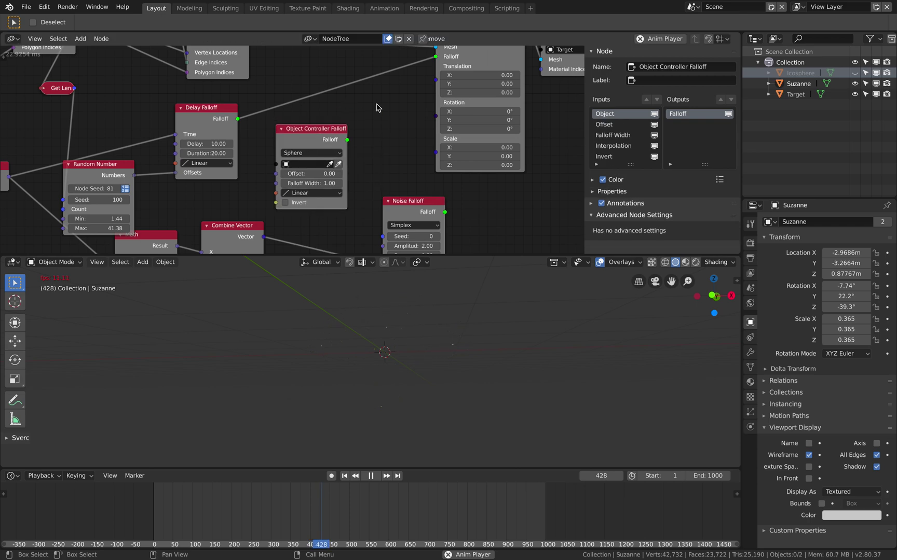
Step: Add a Mix Falloffs node that combines Delay Falloff as A and Object Controller Falloff as B into the Offset Polygons falloff
{"action": "key", "text": "ctrl+a"}
{"action": "type", "text": "mix"}
{"action": "key", "text": "Return"}
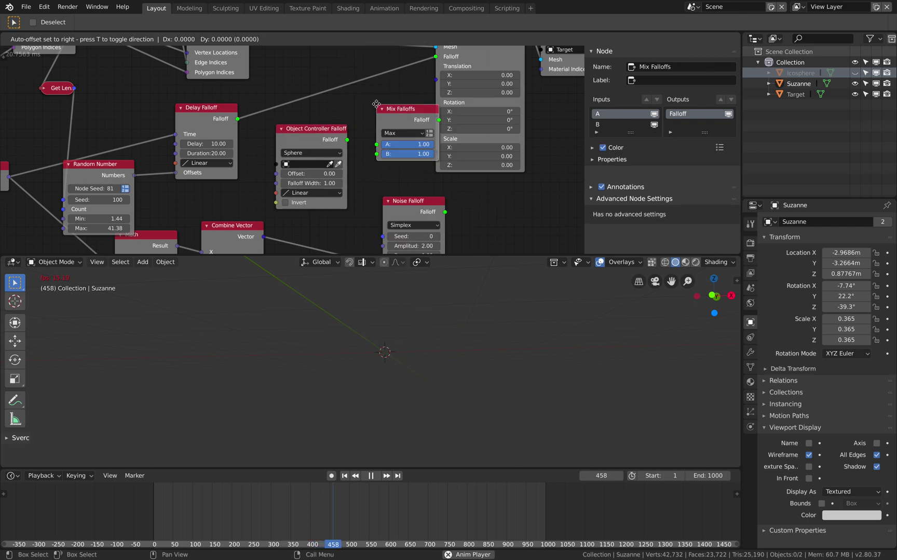
{"action": "left_click", "coordinate": [375, 104]}
{"action": "left_click_drag", "start_coordinate": [239, 119], "coordinate": [373, 152]}
{"action": "left_click_drag", "start_coordinate": [400, 107], "coordinate": [439, 58]}
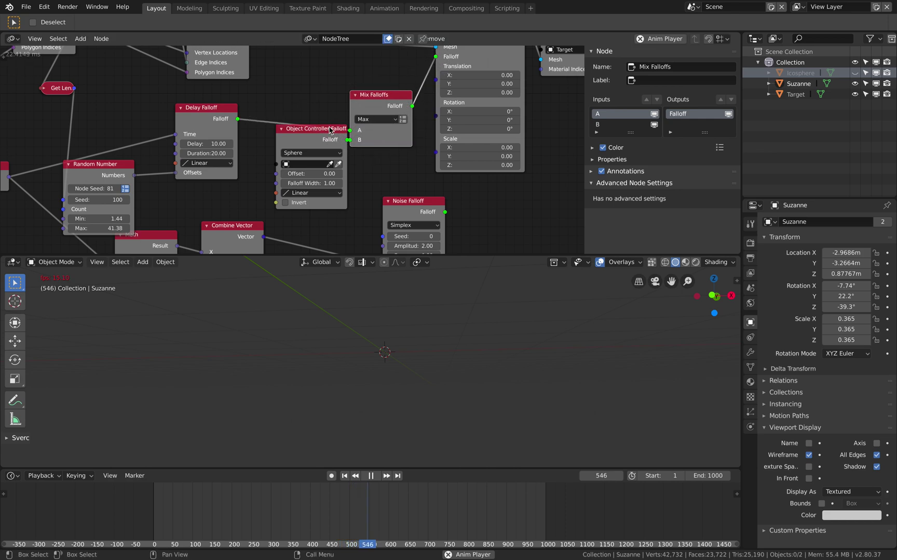
{"action": "left_click_drag", "start_coordinate": [312, 130], "coordinate": [301, 147]}
Step: Add a plain axes Empty at about X -1.01 m and assign it as the Object Controller Falloff's object
{"action": "key", "text": "shift+a"}
{"action": "mouse_move", "coordinate": [376, 367]}
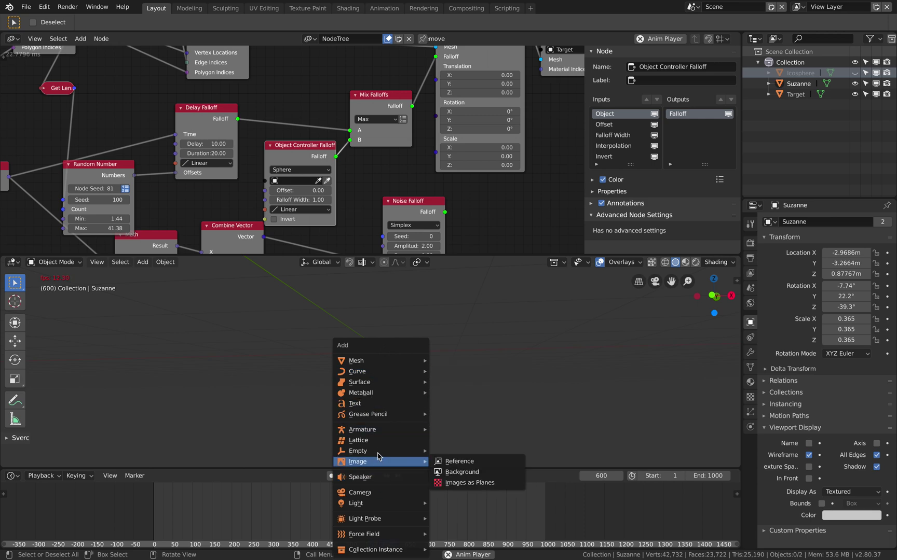
{"action": "mouse_move", "coordinate": [376, 451]}
{"action": "left_click", "coordinate": [456, 451]}
{"action": "key", "text": "g"}
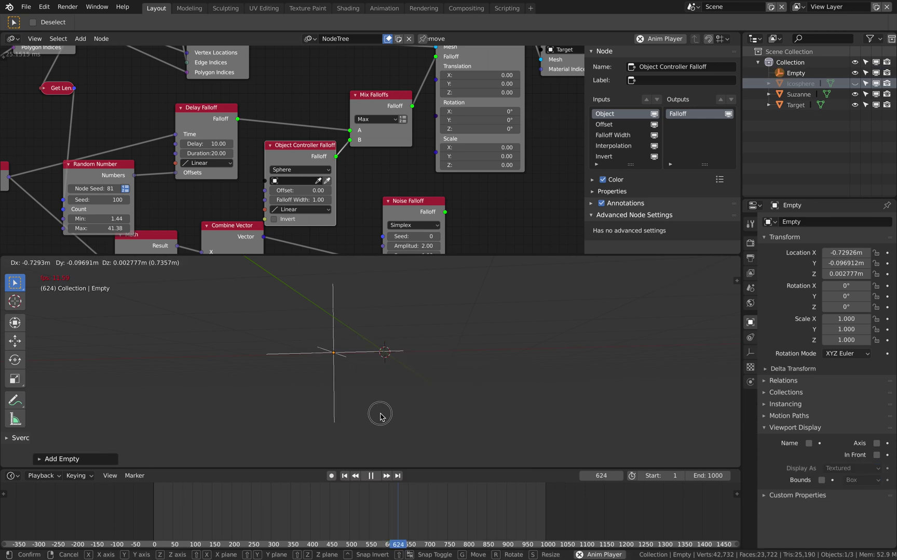
{"action": "left_click", "coordinate": [380, 418]}
{"action": "left_click", "coordinate": [318, 181]}
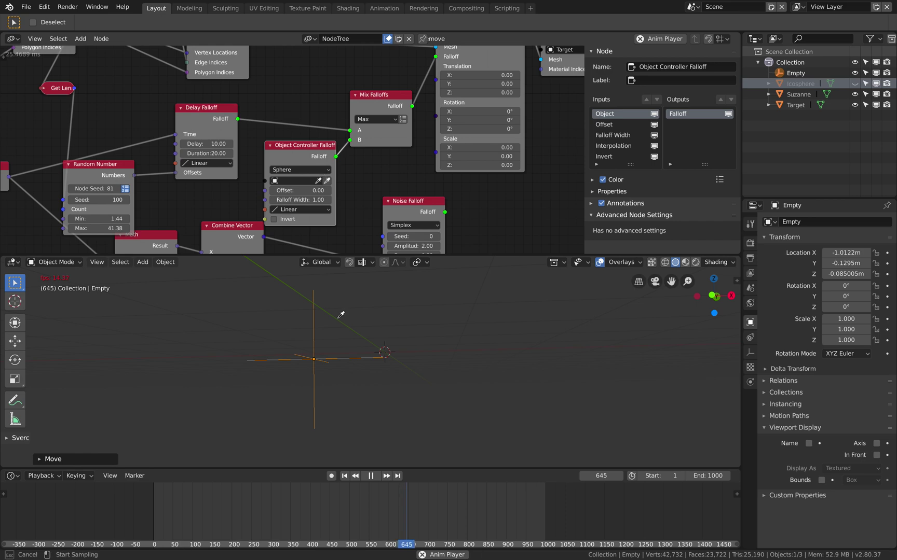
{"action": "left_click", "coordinate": [318, 356]}
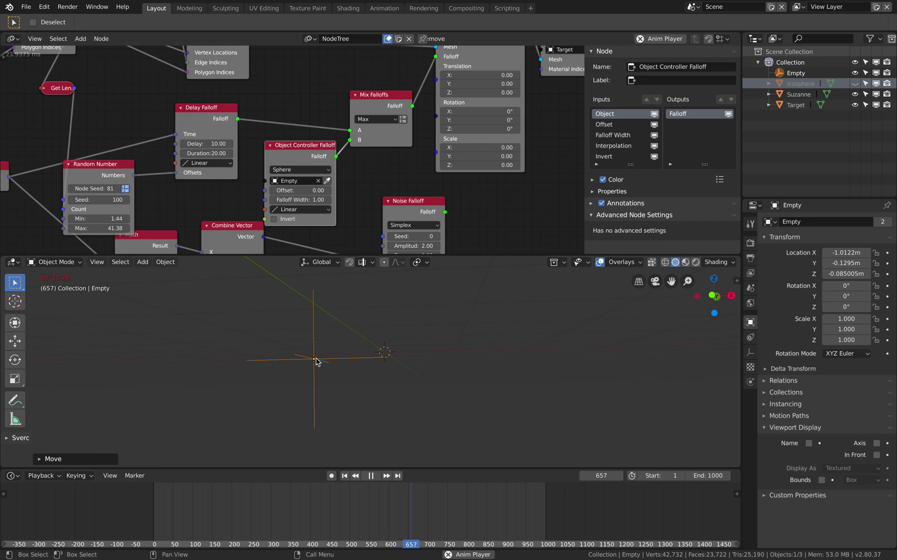
Step: Replay the animation from near its start and move the Empty onto the monkey's ear at about X -0.99 m
{"action": "left_click", "coordinate": [166, 506]}
{"action": "key", "text": "g"}
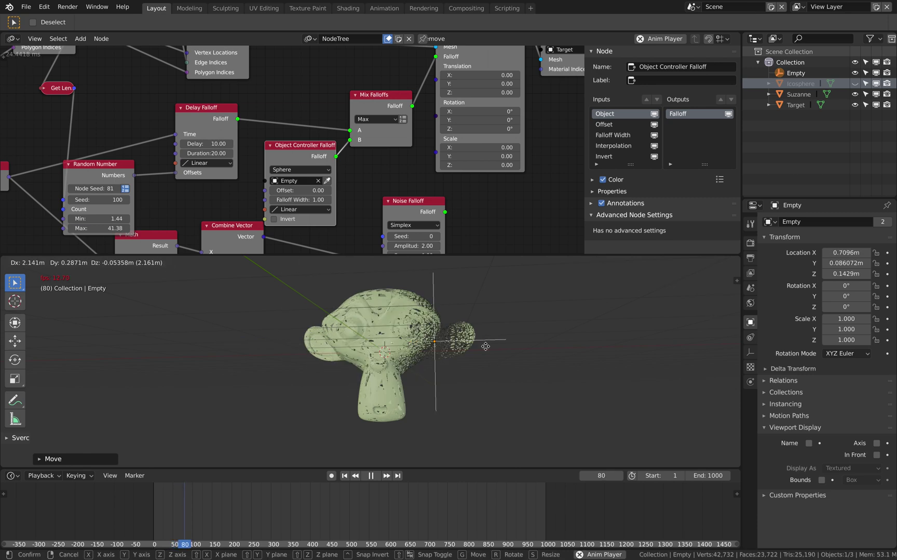
{"action": "left_click", "coordinate": [353, 344]}
{"action": "left_click_drag", "start_coordinate": [215, 518], "coordinate": [187, 543]}
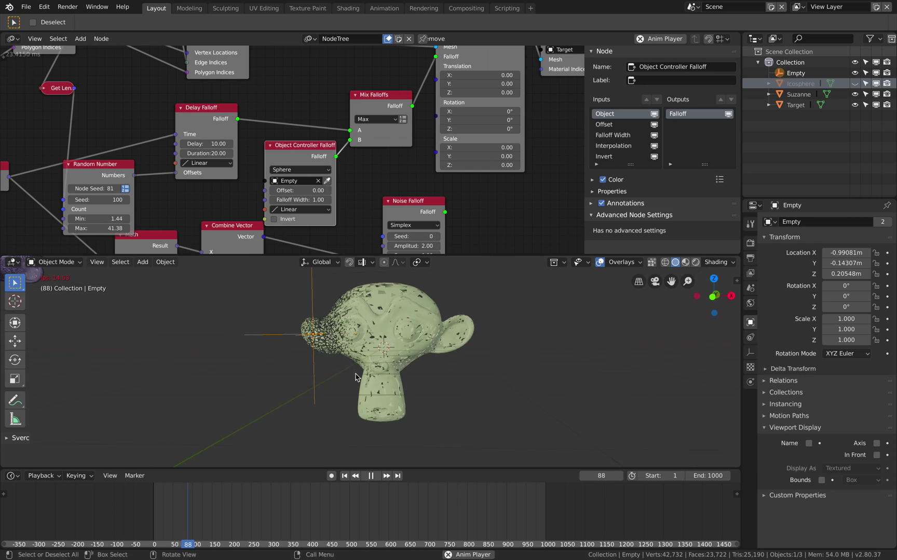
Step: Set the Object Controller Falloff's offset to 0.36 and move the Empty to about X -0.74 m
{"action": "scroll", "coordinate": [348, 397], "scroll_direction": "up", "scroll_amount": 2}
{"action": "left_click_drag", "start_coordinate": [311, 191], "coordinate": [363, 190]}
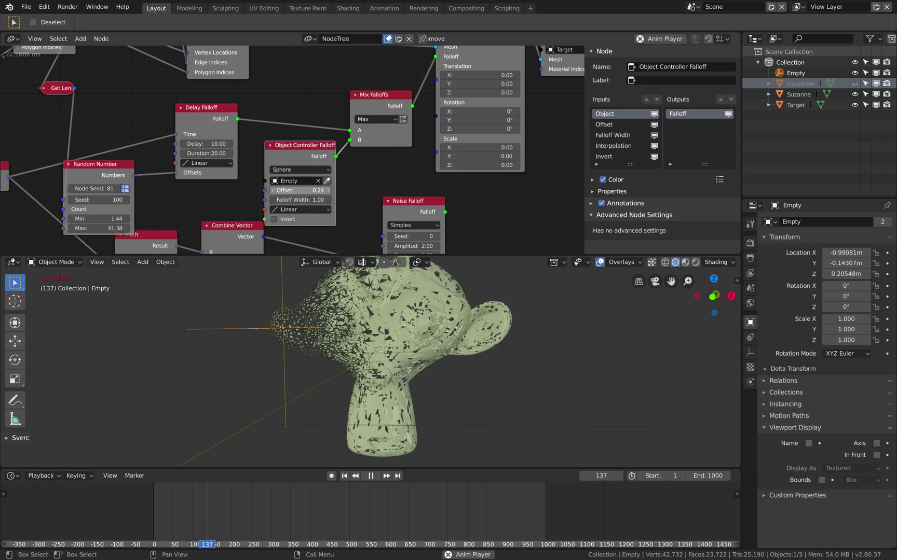
{"action": "left_click_drag", "start_coordinate": [301, 190], "coordinate": [317, 190]}
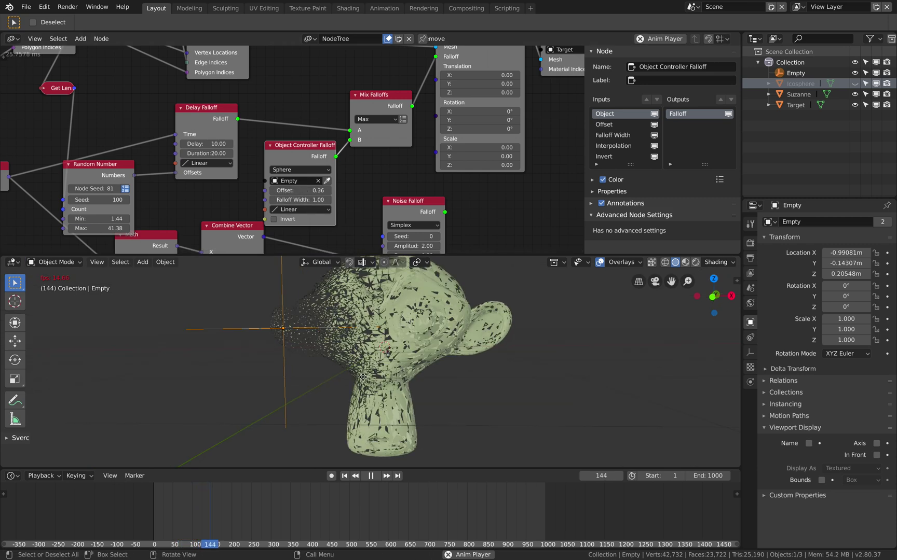
{"action": "key", "text": "g"}
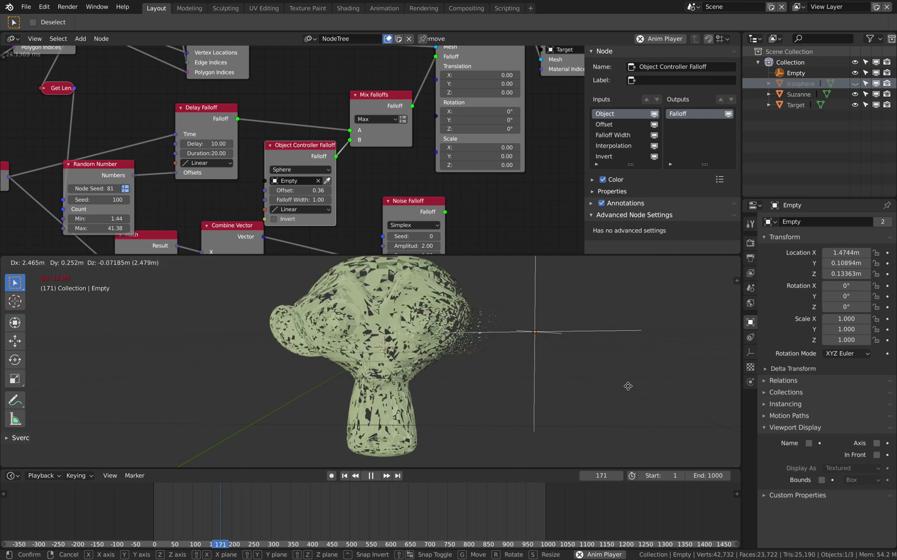
{"action": "left_click", "coordinate": [389, 380]}
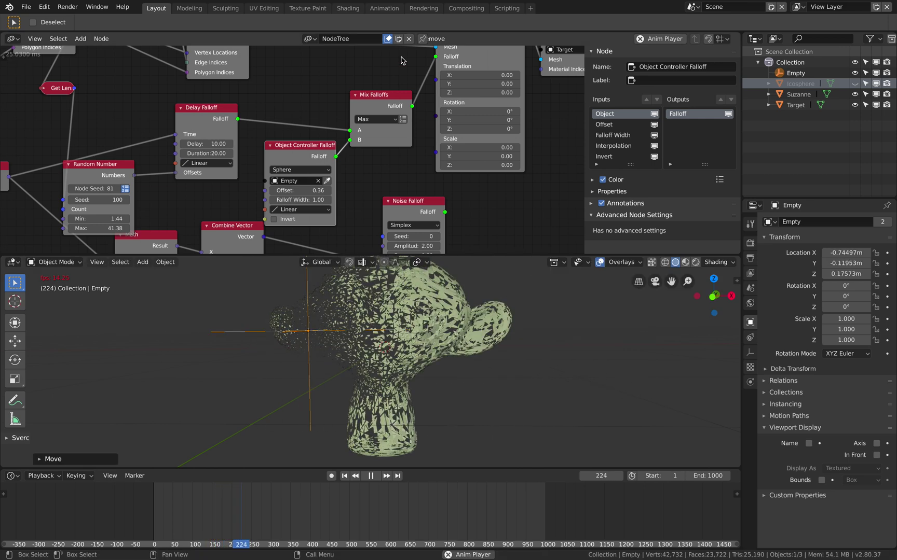
{"action": "key", "text": "shift+a"}
{"action": "key", "text": "Escape"}
{"action": "key", "text": "shift+a"}
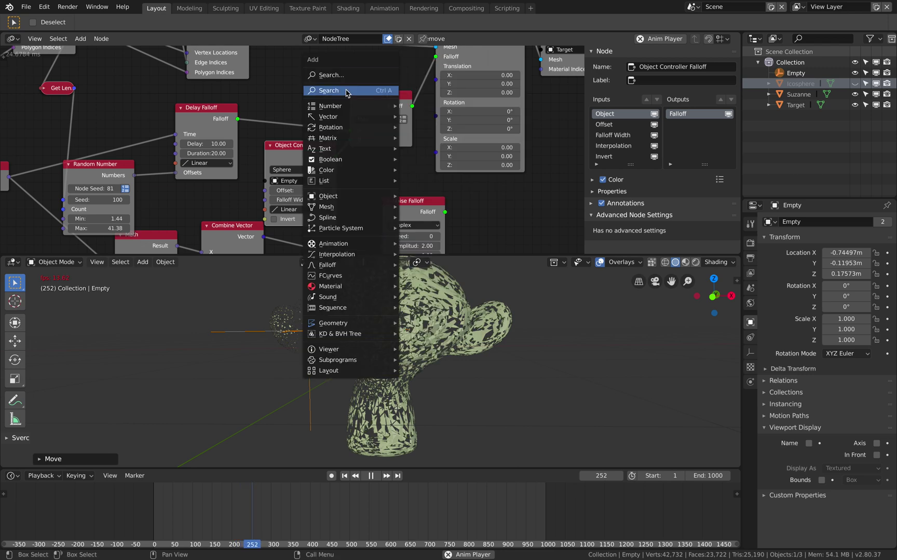
{"action": "left_click", "coordinate": [345, 90]}
{"action": "key", "text": "Escape"}
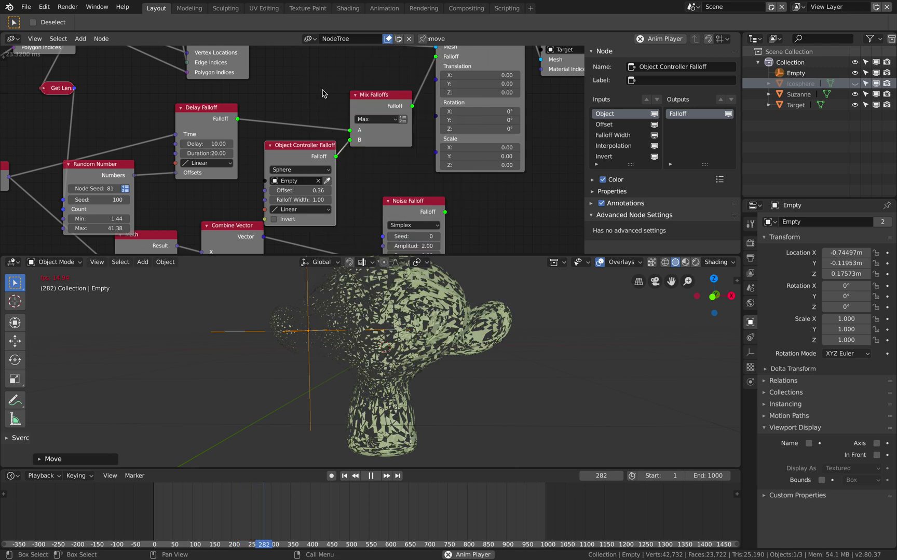
Step: Set the Mix Falloffs mode to Min and move the Empty across the monkey's head to about X 0.36 m
{"action": "left_click", "coordinate": [379, 122]}
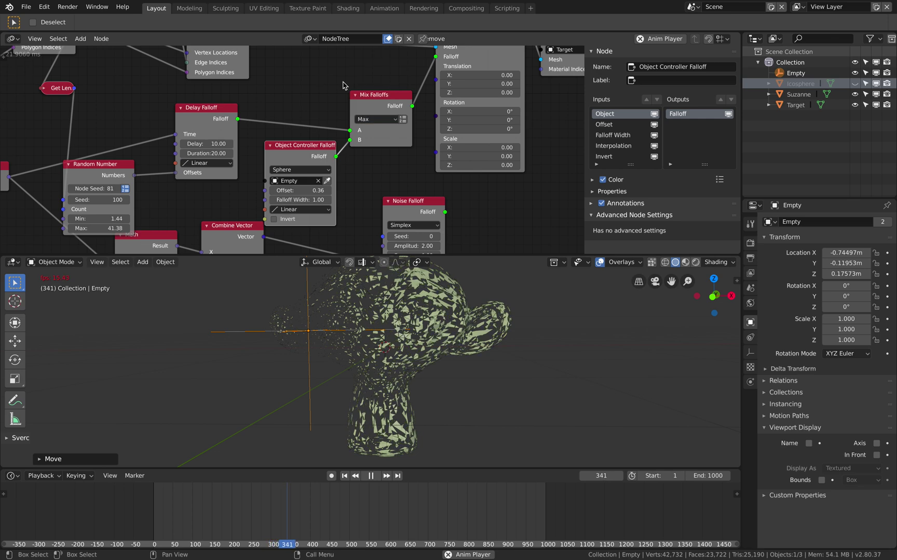
{"action": "left_click", "coordinate": [370, 118]}
{"action": "left_click", "coordinate": [374, 88]}
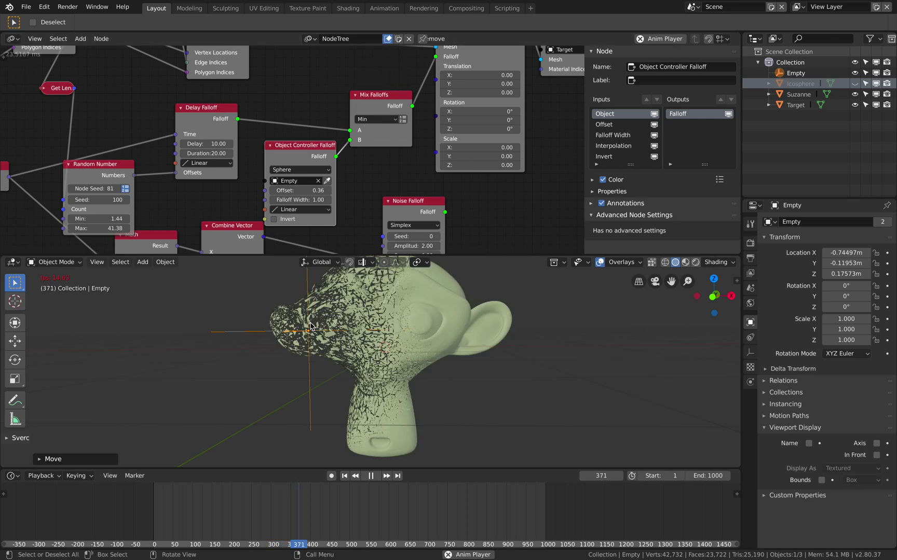
{"action": "key", "text": "g"}
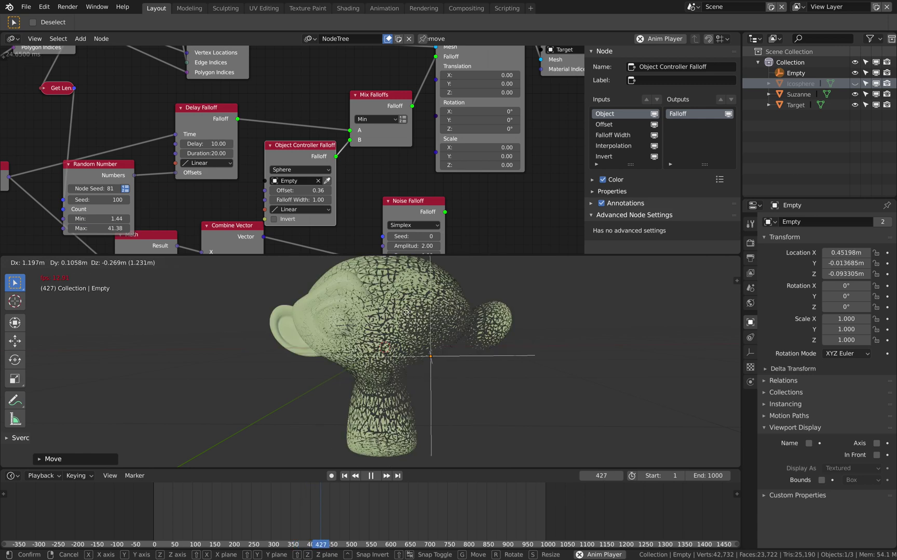
{"action": "left_click", "coordinate": [329, 336]}
Step: Hide the node editor's sidebar and enlarge the node editor by extending it down over the 3D view
{"action": "scroll", "coordinate": [315, 98], "scroll_direction": "down", "scroll_amount": 2}
{"action": "middle_click_drag", "start_coordinate": [314, 99], "coordinate": [303, 130]}
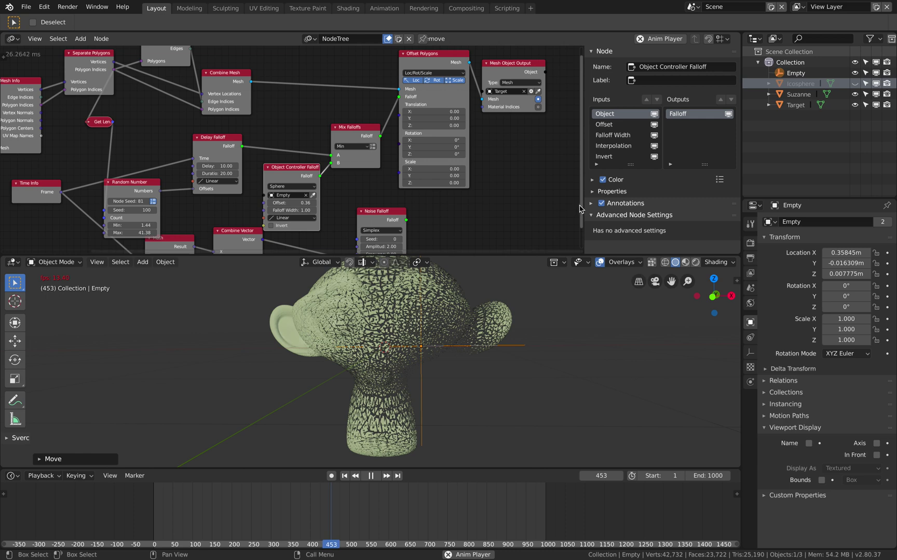
{"action": "left_click_drag", "start_coordinate": [603, 203], "coordinate": [789, 188]}
{"action": "middle_click_drag", "start_coordinate": [633, 181], "coordinate": [613, 202]}
{"action": "left_click_drag", "start_coordinate": [581, 254], "coordinate": [565, 299]}
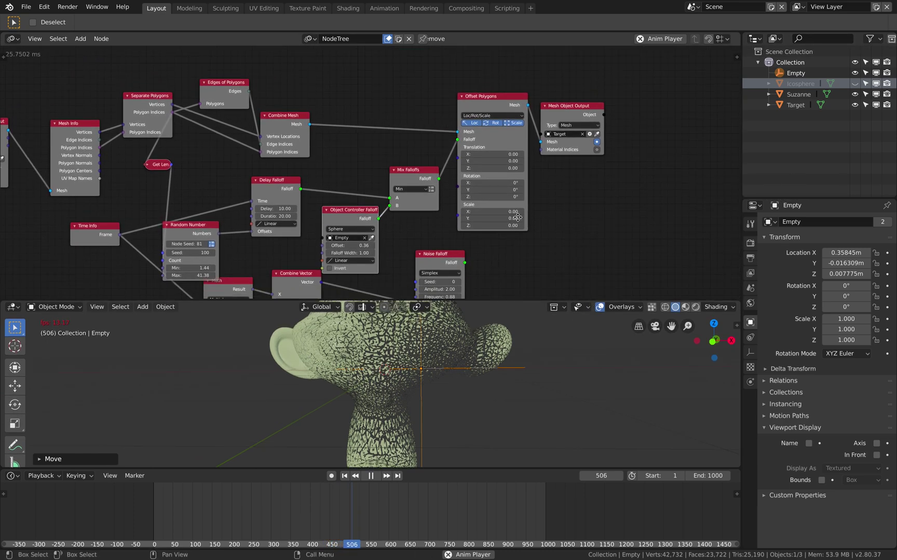
Step: Move Mesh Object Output farther from Offset Polygons and nudge Offset Polygons away from Mix Falloffs
{"action": "scroll", "coordinate": [513, 210], "scroll_direction": "up", "scroll_amount": 2}
{"action": "middle_click_drag", "start_coordinate": [517, 194], "coordinate": [532, 200]}
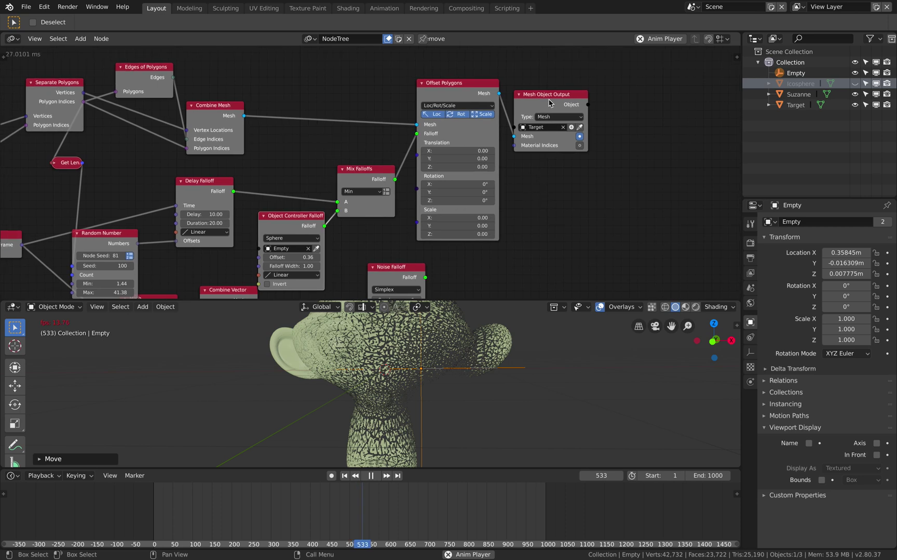
{"action": "left_click_drag", "start_coordinate": [550, 102], "coordinate": [588, 105]}
{"action": "left_click_drag", "start_coordinate": [468, 97], "coordinate": [478, 97]}
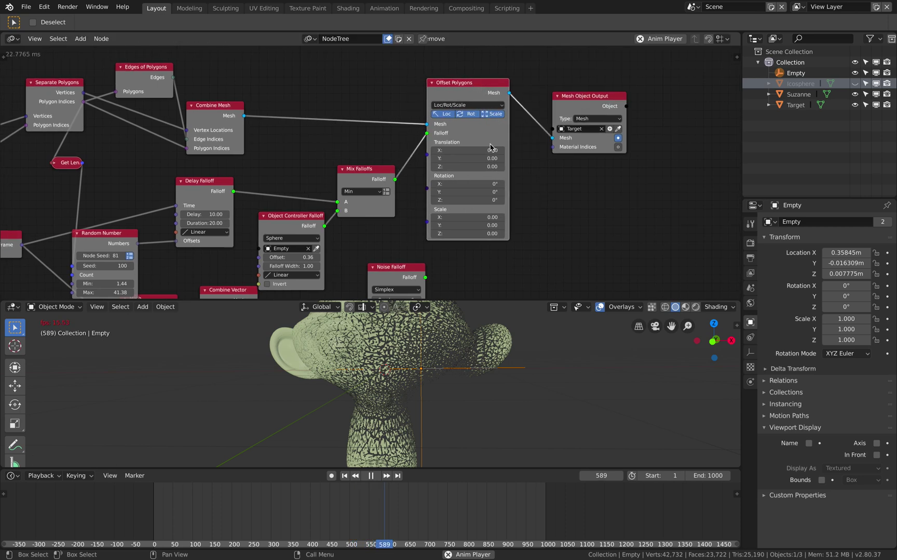
Step: Move the Empty across the monkey's head and out to its side, at about X 0.71 m
{"action": "key", "text": "g"}
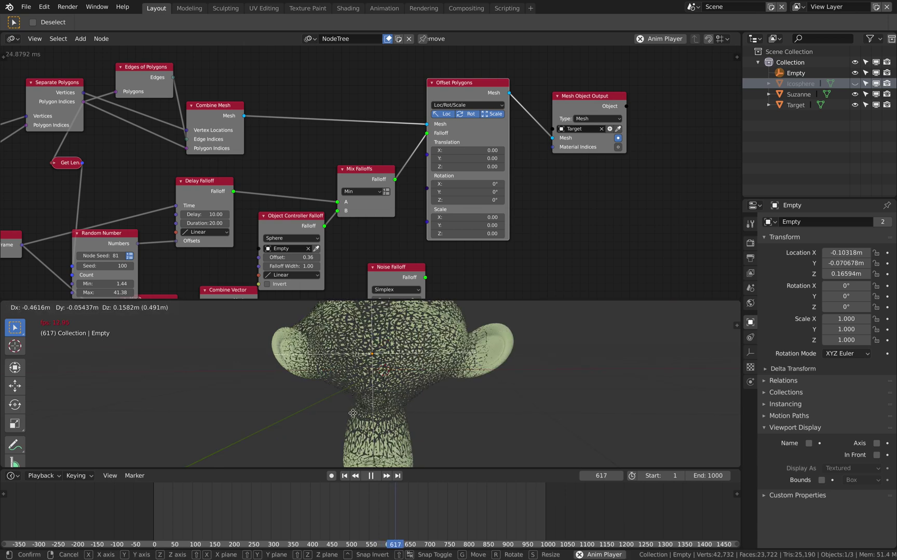
{"action": "left_click", "coordinate": [458, 349]}
{"action": "scroll", "coordinate": [457, 136], "scroll_direction": "up", "scroll_amount": 1}
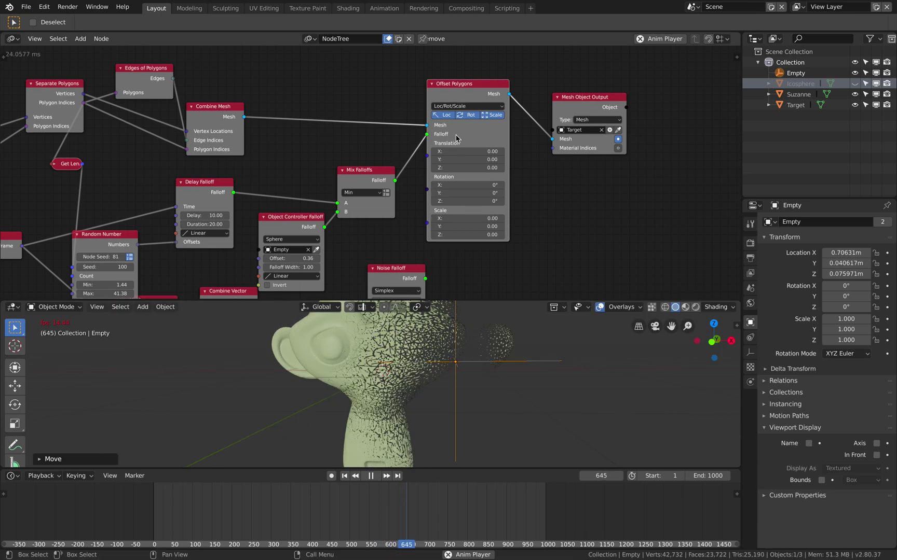
Step: Nudge the Offset Polygons node slightly upward and stop the animation playback
{"action": "left_click_drag", "start_coordinate": [466, 81], "coordinate": [474, 69]}
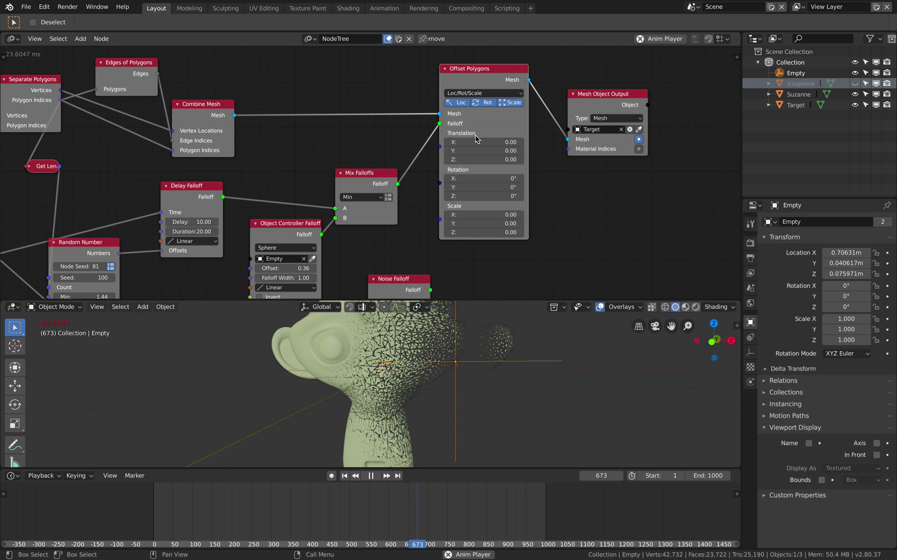
{"action": "middle_click_drag", "start_coordinate": [574, 223], "coordinate": [474, 212]}
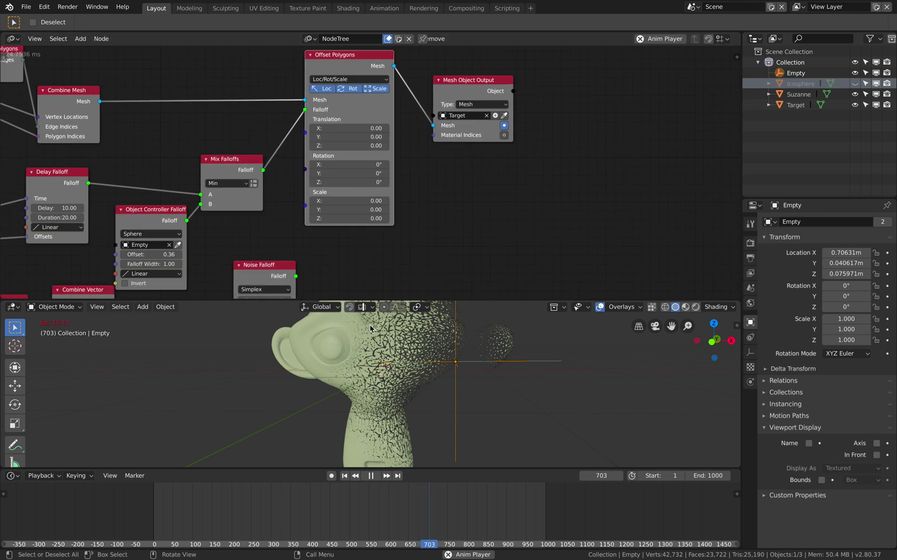
{"action": "left_click", "coordinate": [371, 476]}
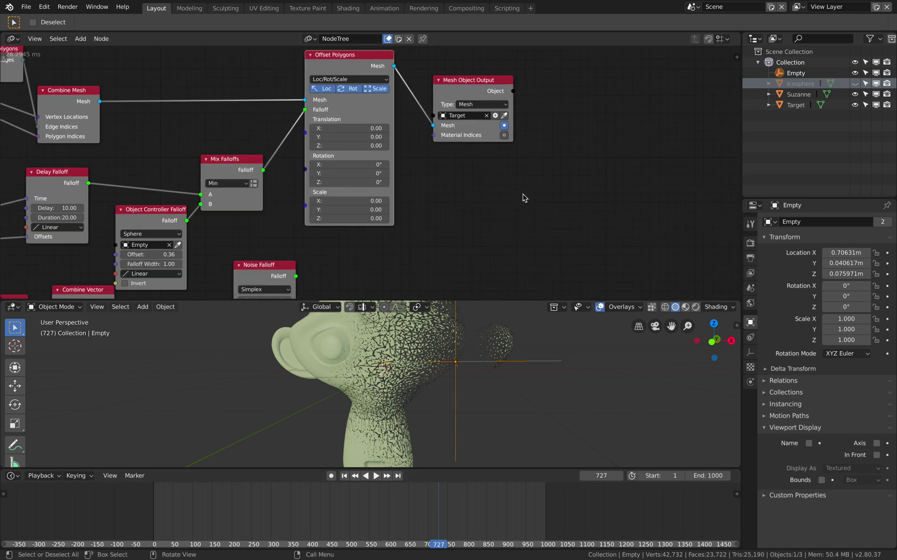
Step: Review the falloff nodes, the partly dissolved monkey and the full node tree back to Mesh Object Input
{"action": "middle_click_drag", "start_coordinate": [522, 196], "coordinate": [466, 192]}
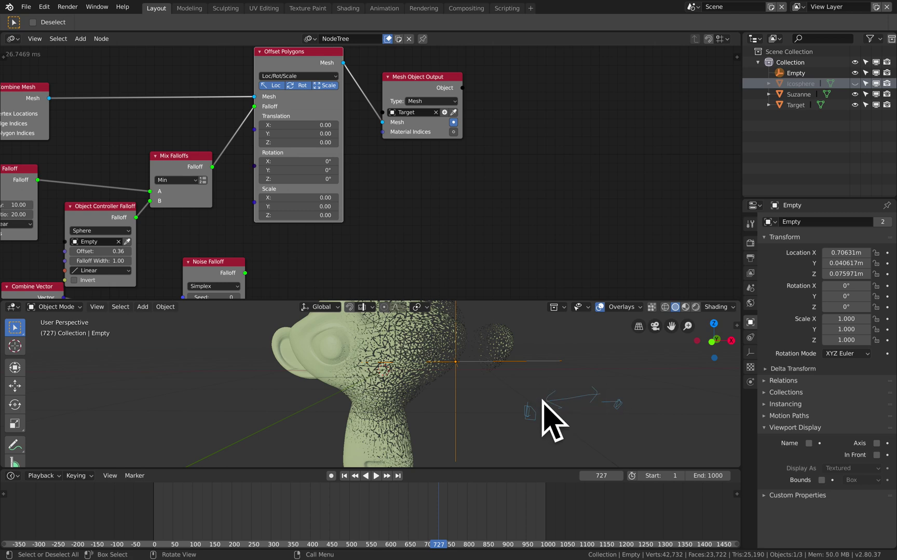
{"action": "middle_click_drag", "start_coordinate": [184, 157], "coordinate": [249, 116]}
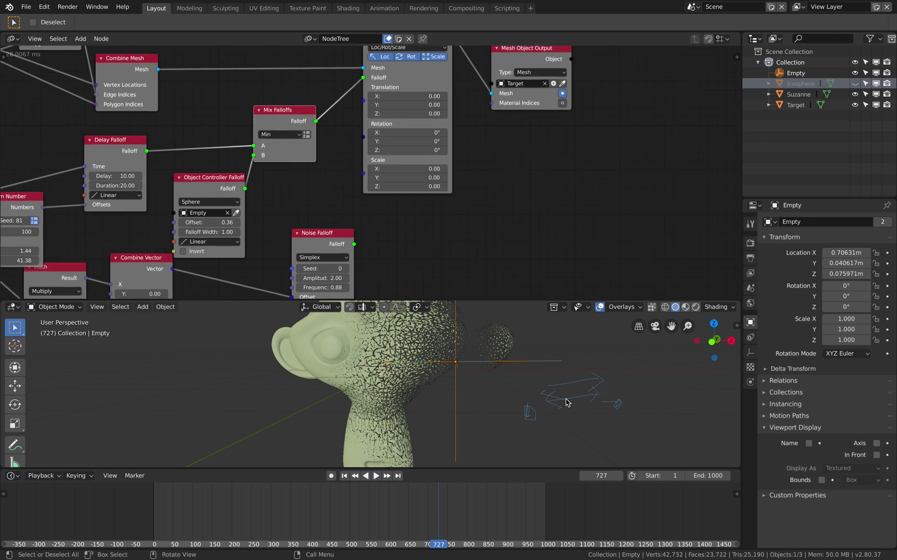
{"action": "scroll", "coordinate": [481, 379], "scroll_direction": "down", "scroll_amount": 2}
{"action": "middle_click_drag", "start_coordinate": [481, 378], "coordinate": [445, 379]}
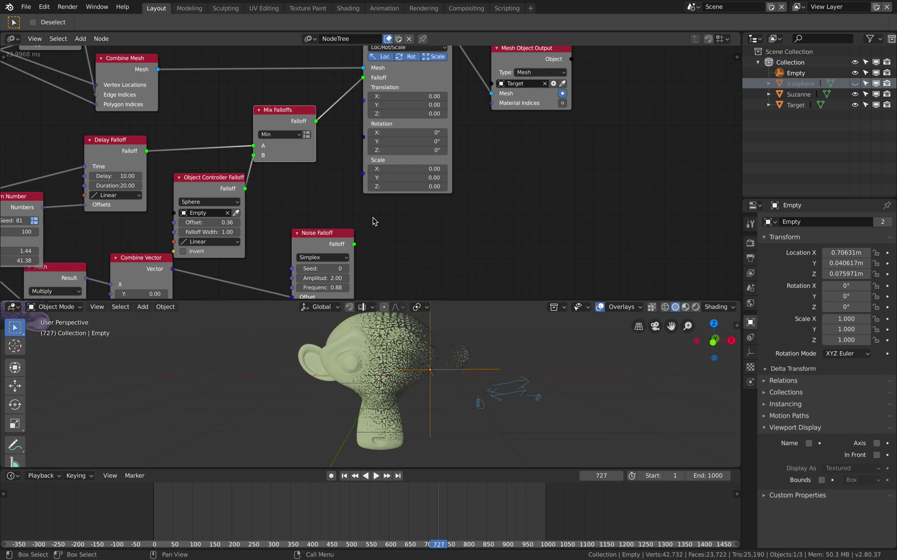
{"action": "scroll", "coordinate": [338, 213], "scroll_direction": "down", "scroll_amount": 1}
{"action": "middle_click_drag", "start_coordinate": [338, 214], "coordinate": [447, 200]}
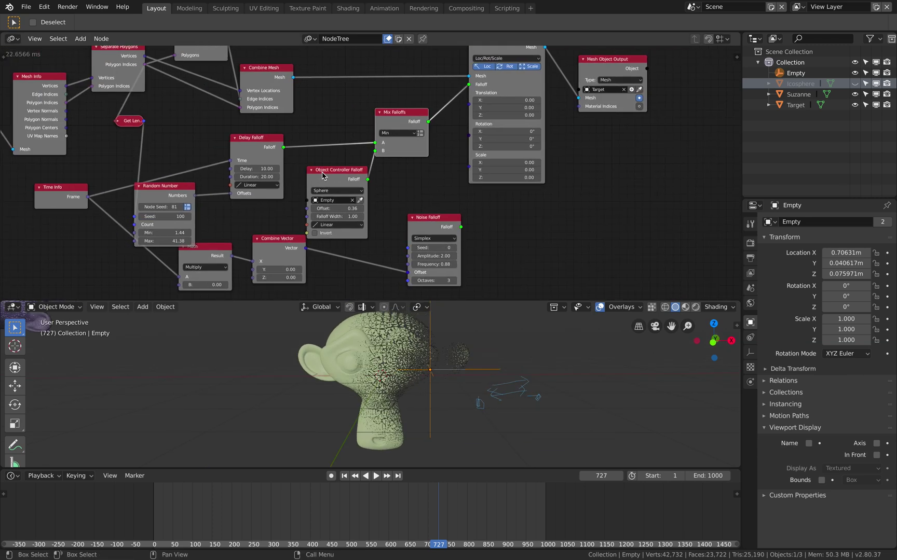
{"action": "scroll", "coordinate": [370, 165], "scroll_direction": "down", "scroll_amount": 1}
{"action": "middle_click_drag", "start_coordinate": [370, 151], "coordinate": [391, 164]}
{"action": "middle_click_drag", "start_coordinate": [254, 135], "coordinate": [374, 129]}
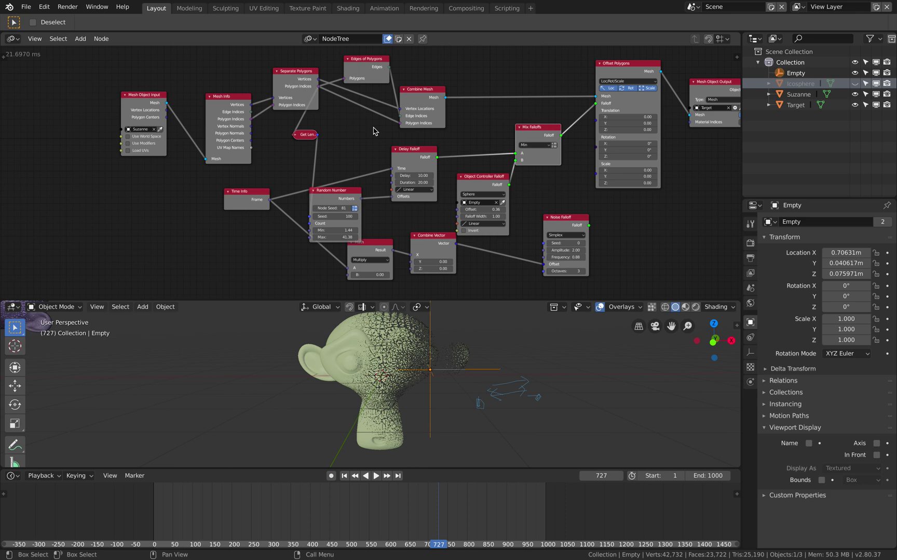
Step: Move the Mesh Info node slightly up and closer to the Mesh Object Input node
{"action": "left_click", "coordinate": [225, 99]}
{"action": "left_click_drag", "start_coordinate": [225, 101], "coordinate": [209, 91]}
{"action": "middle_click_drag", "start_coordinate": [388, 91], "coordinate": [364, 92]}
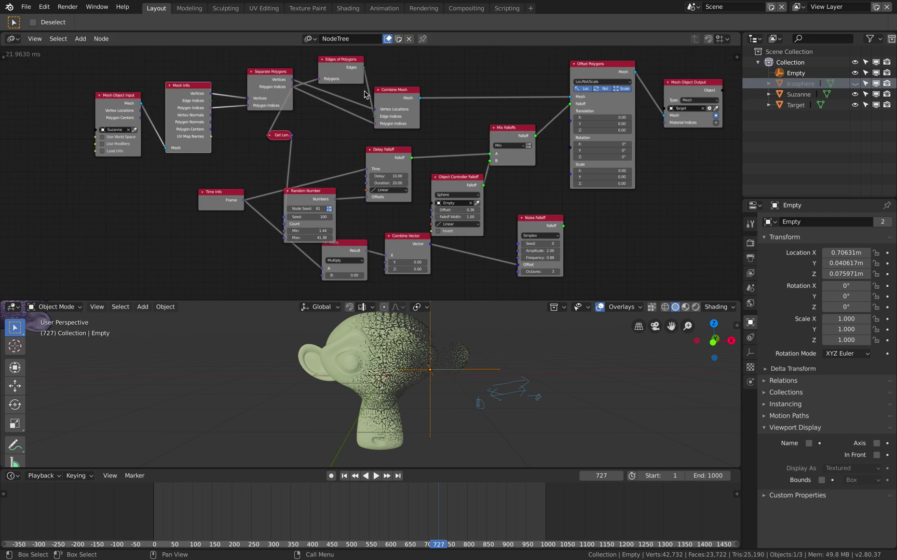
{"action": "middle_click_drag", "start_coordinate": [537, 199], "coordinate": [507, 205]}
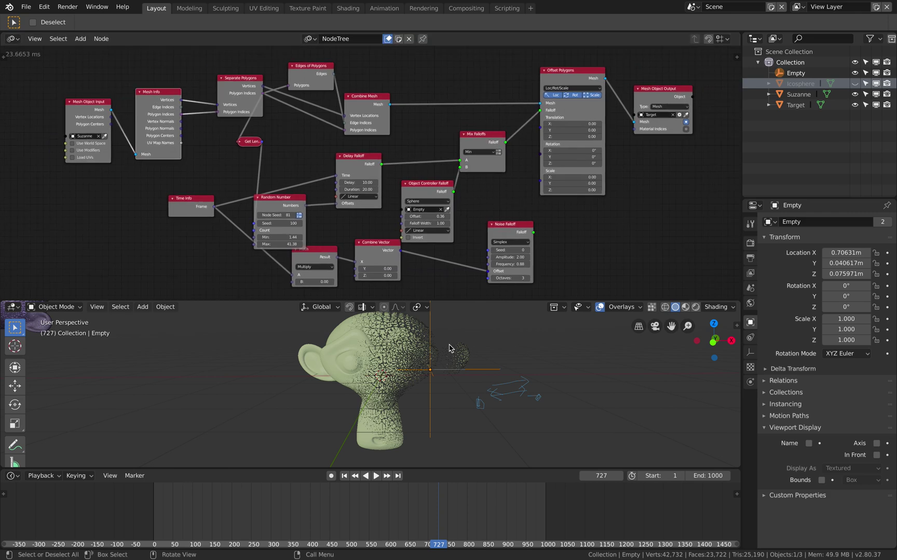
{"action": "mouse_move", "coordinate": [449, 345]}
{"action": "middle_mouse_down"}
{"action": "mouse_move", "coordinate": [440, 341]}
{"action": "mouse_move", "coordinate": [466, 349]}
{"action": "mouse_move", "coordinate": [490, 342]}
{"action": "mouse_move", "coordinate": [437, 339]}
{"action": "middle_mouse_up"}
{"action": "scroll", "coordinate": [438, 339], "scroll_direction": "up", "scroll_amount": 1}
{"action": "middle_click_drag", "start_coordinate": [381, 134], "coordinate": [411, 130]}
{"action": "scroll", "coordinate": [375, 135], "scroll_direction": "up", "scroll_amount": 1}
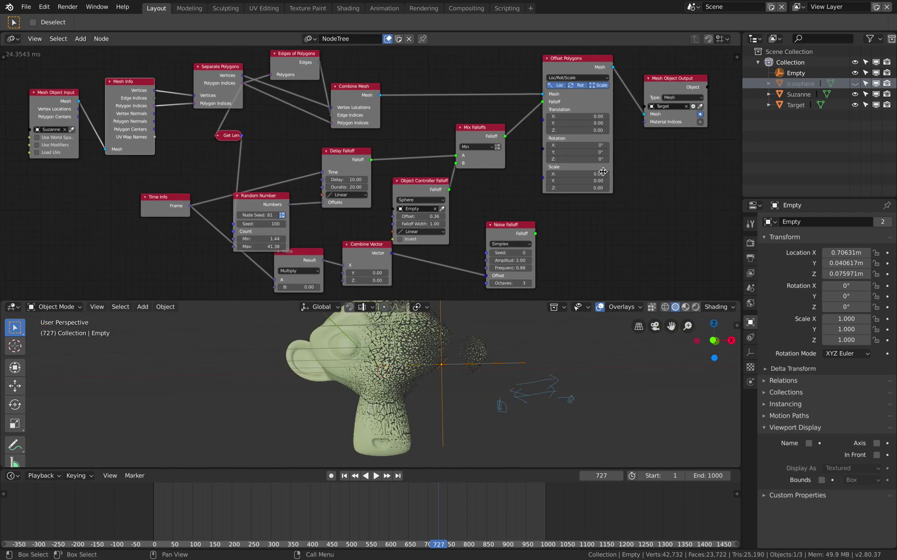